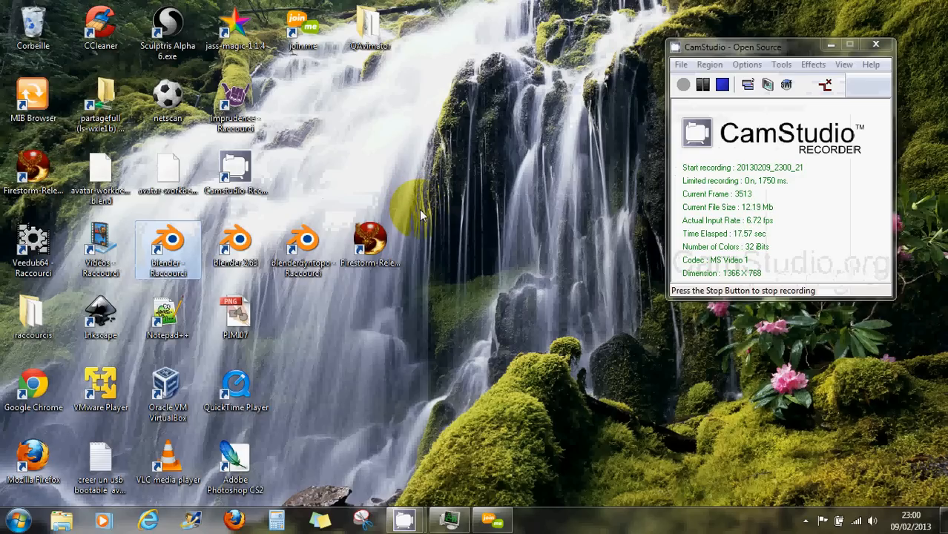
Step: Search Google in Firefox for "avatar workbench" and open the Avatar Workbench page on blog.machinimatrix.org
click(236, 523)
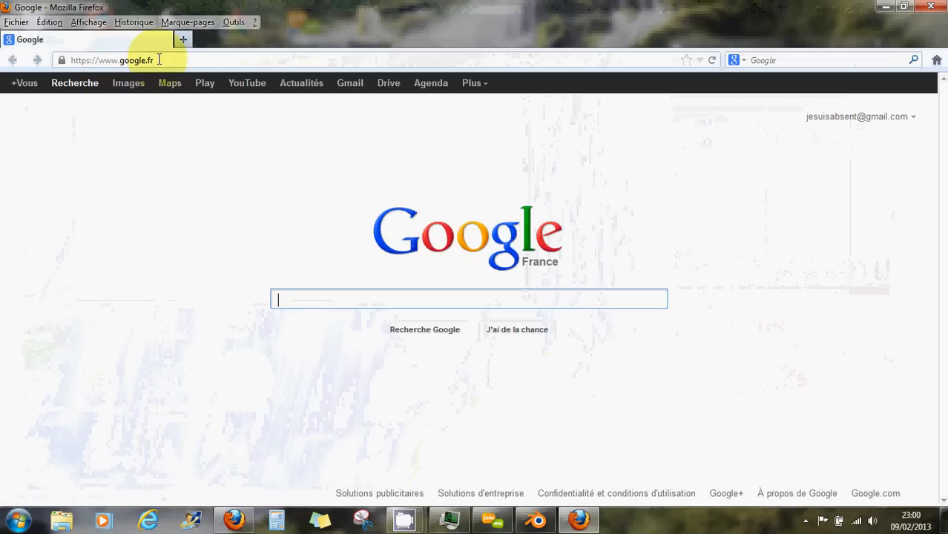
text(a)
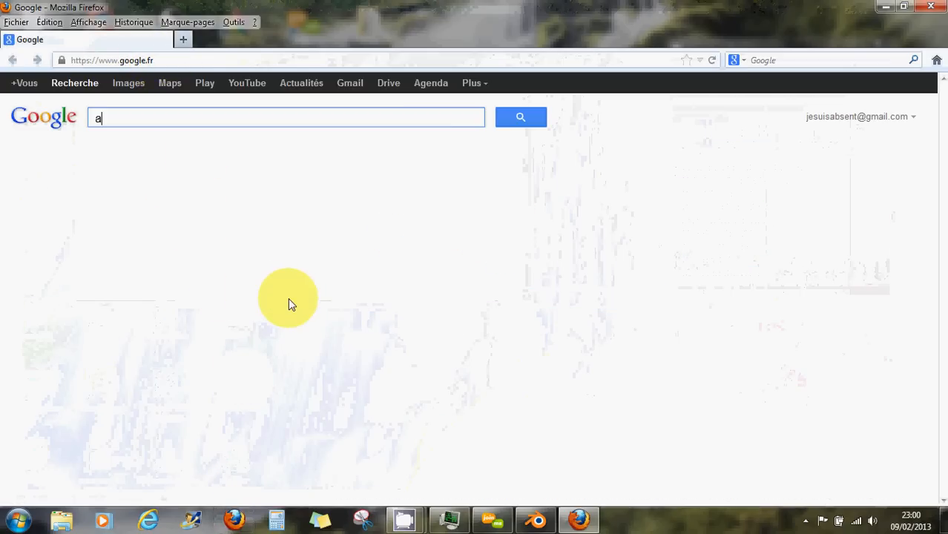
text(vatar)
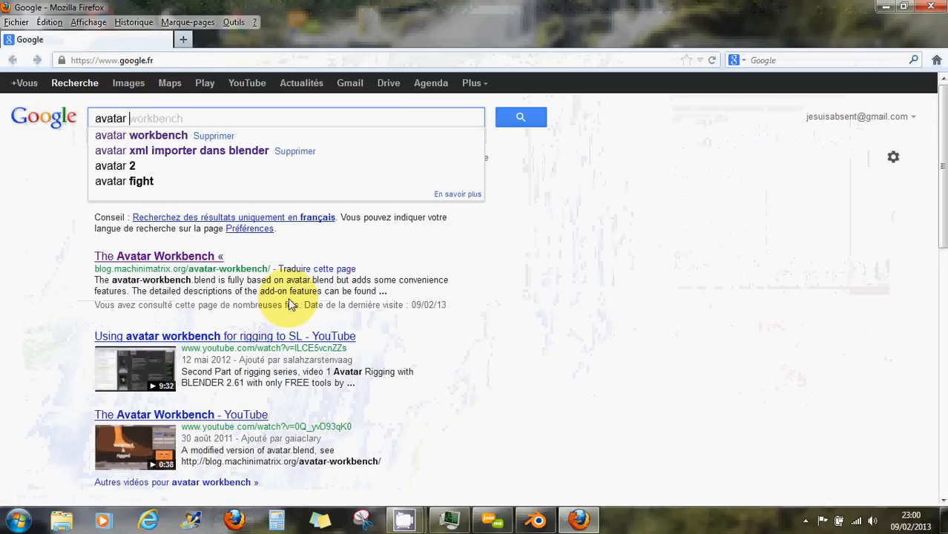
click(158, 136)
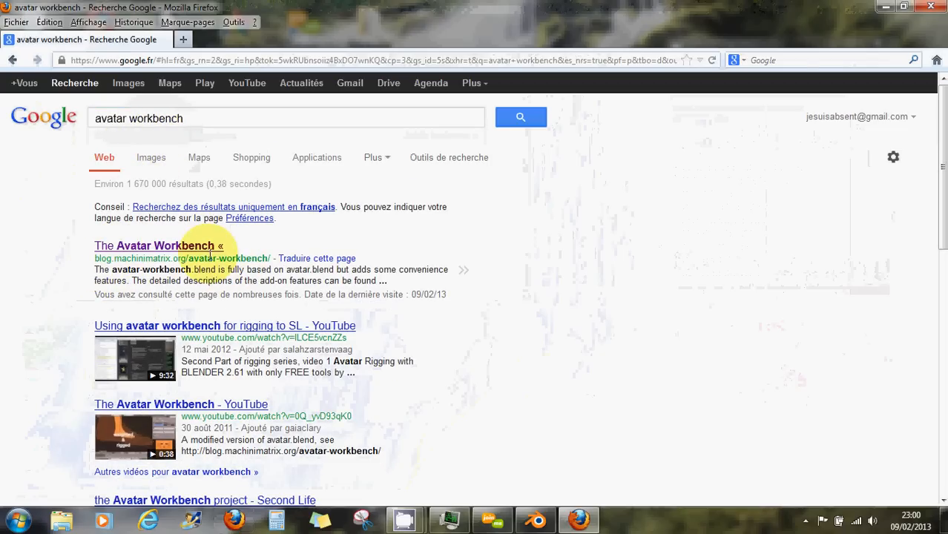
click(199, 249)
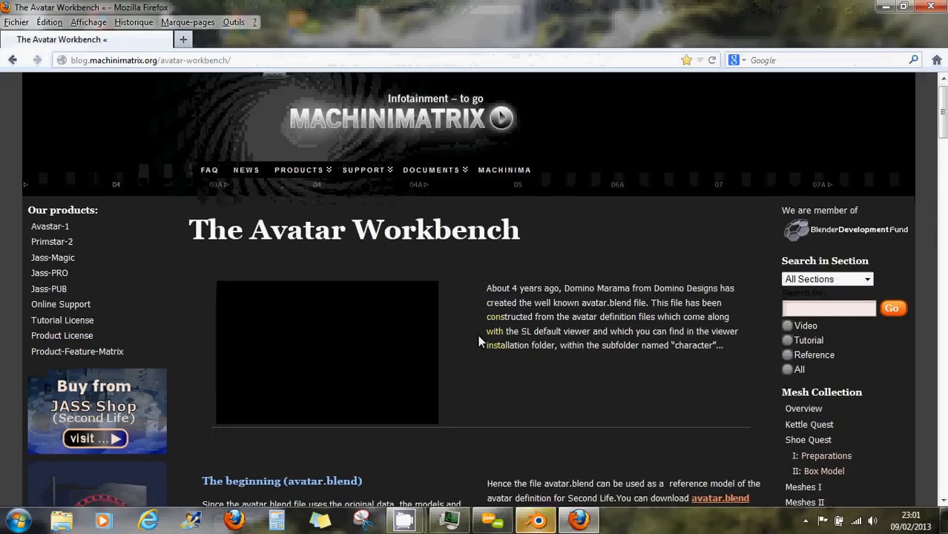
Step: Locate the avatar-workbench-265.blend download for Blender 2.65 on the page, and close the browser
scroll(477, 334, down, 6)
scroll(477, 334, down, 4)
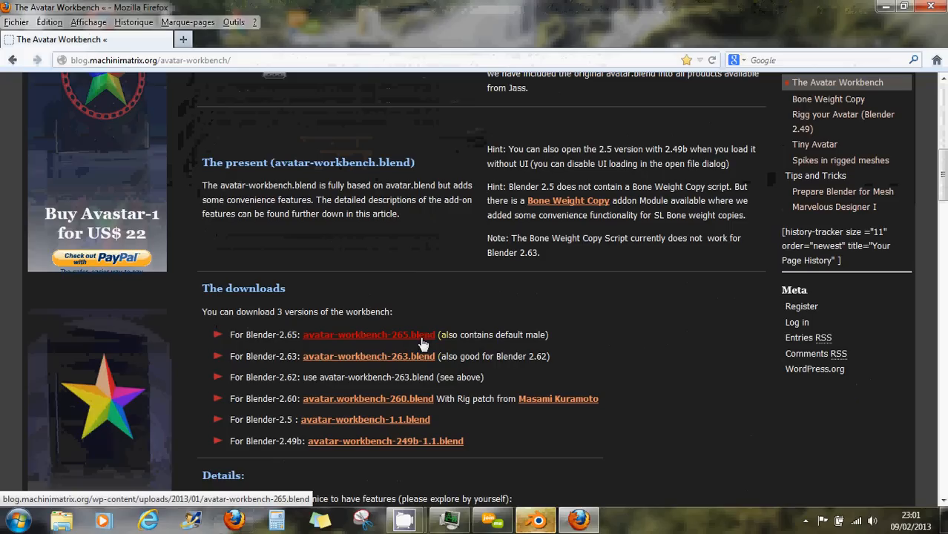
click(396, 340)
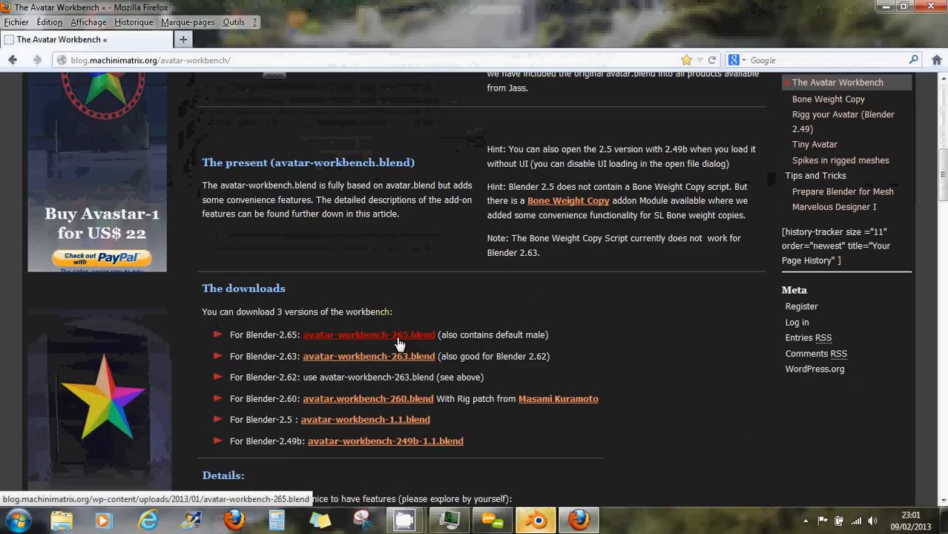
click(932, 7)
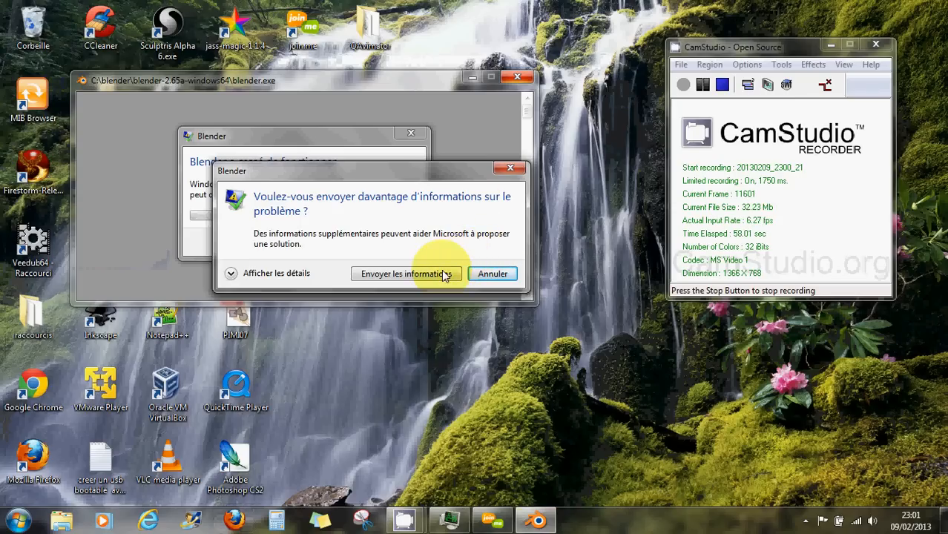
Step: Cancel sending the crash report, launch Blender 2.65 from its desktop shortcut using the graphics processor option, and dismiss the splash screen
click(486, 274)
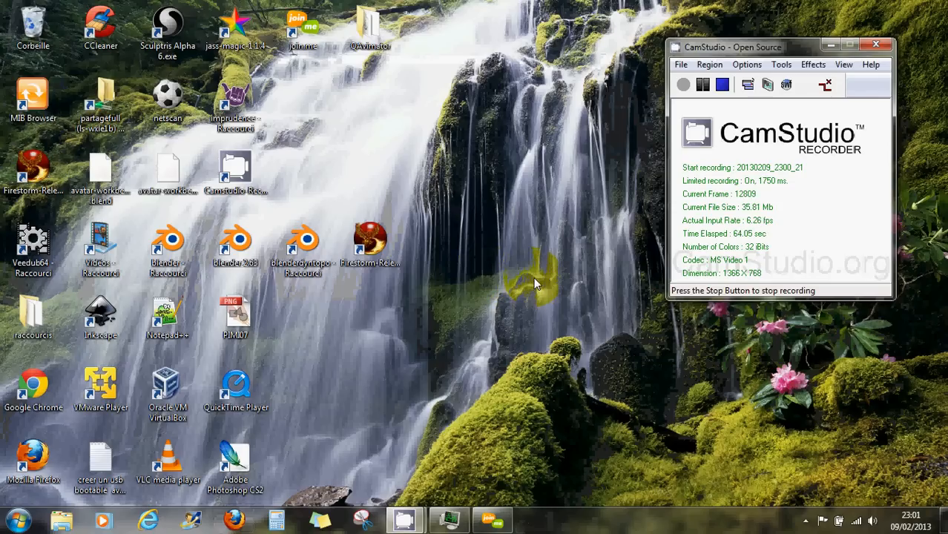
right_click(173, 248)
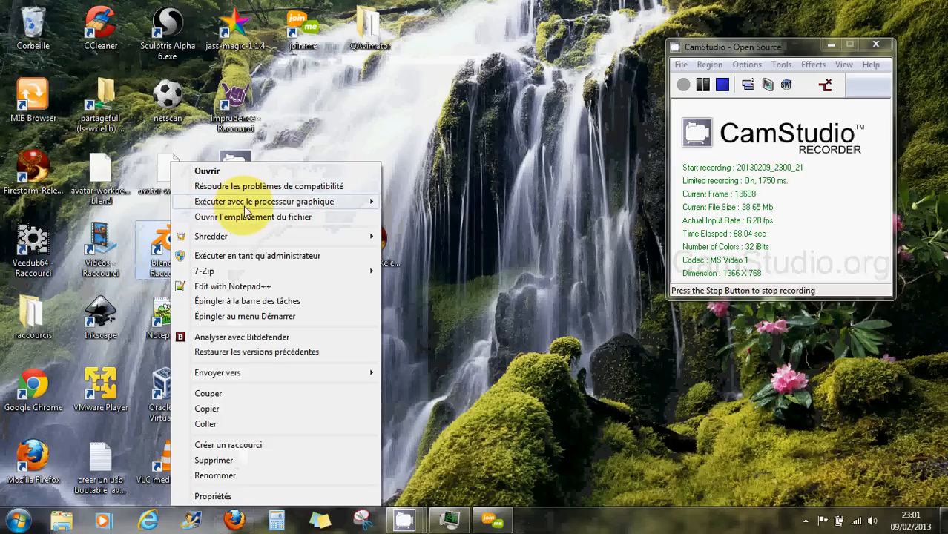
mouse_move(248, 202)
click(418, 203)
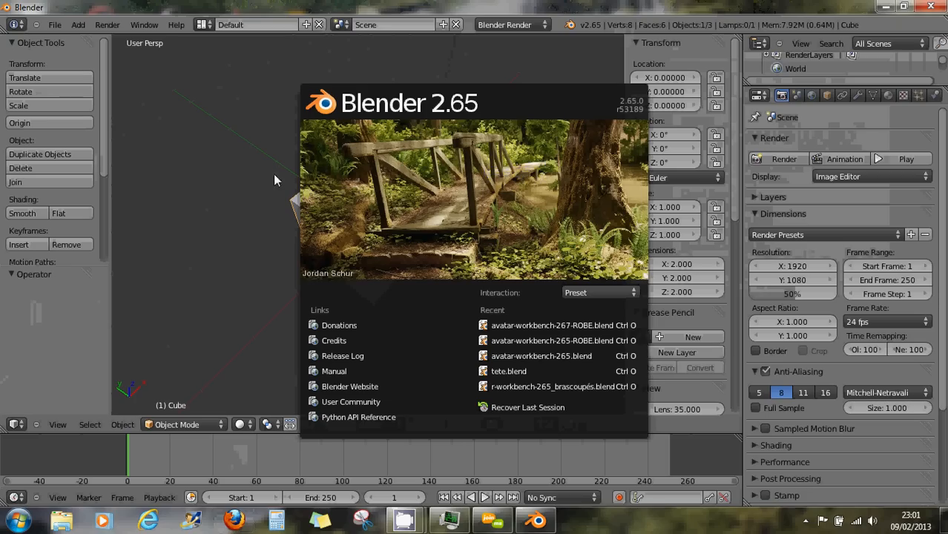
click(269, 178)
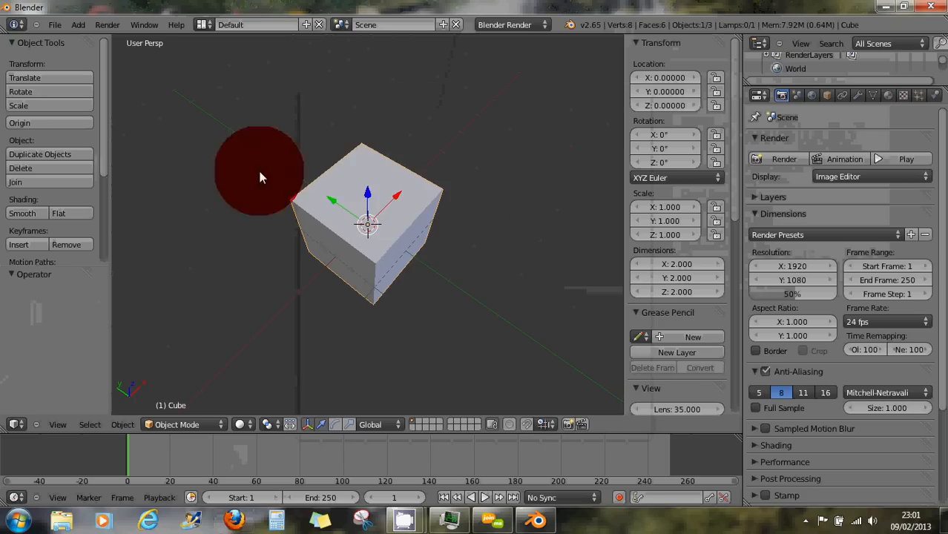
Step: Open the file avatar-workbench-265.blend from the Documents\3d\rigging folder
click(55, 26)
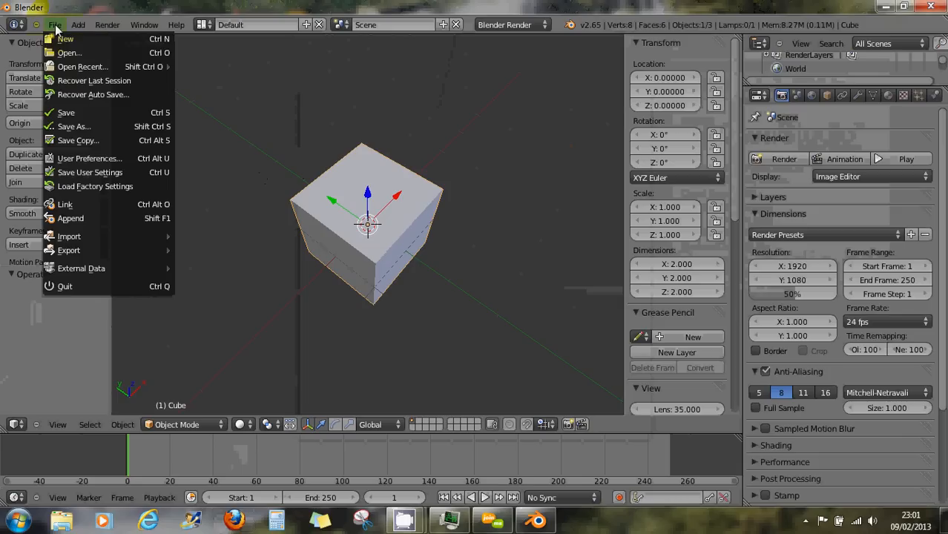
click(62, 55)
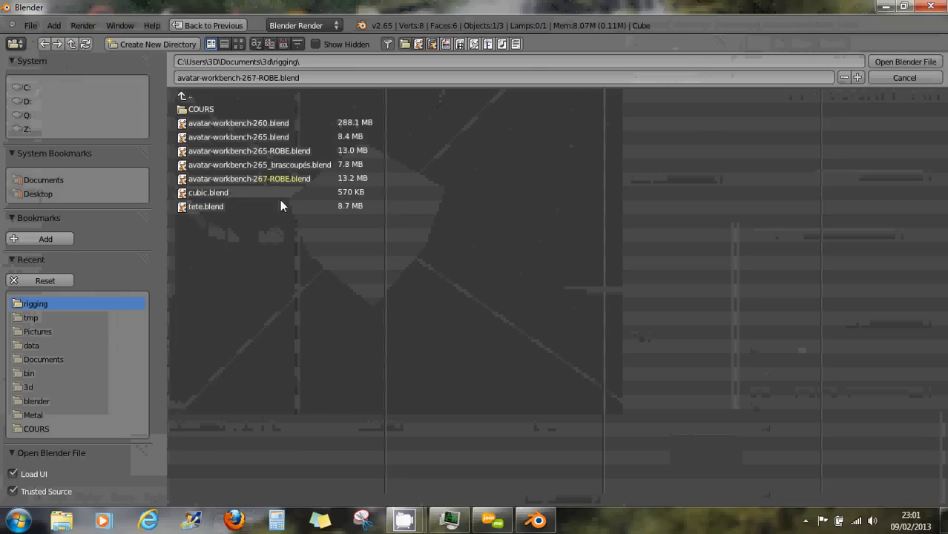
click(273, 140)
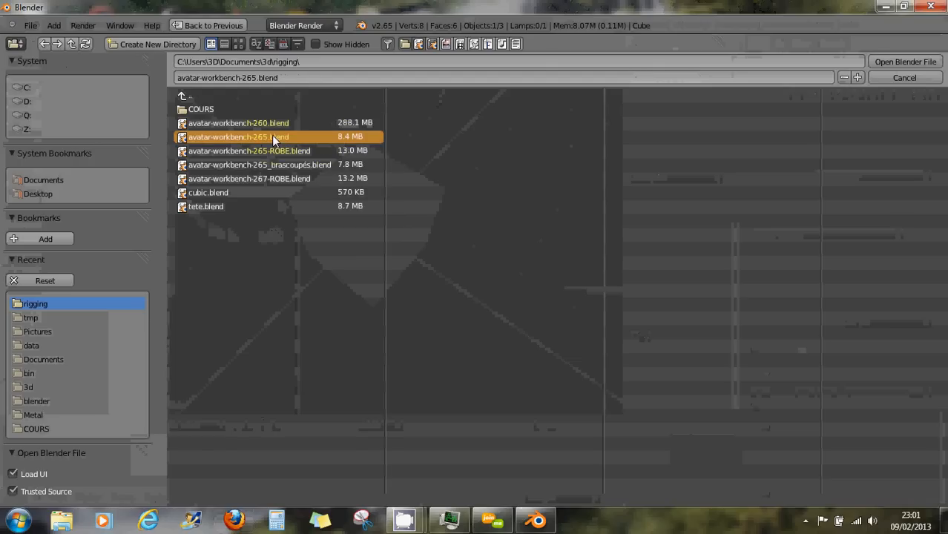
click(910, 62)
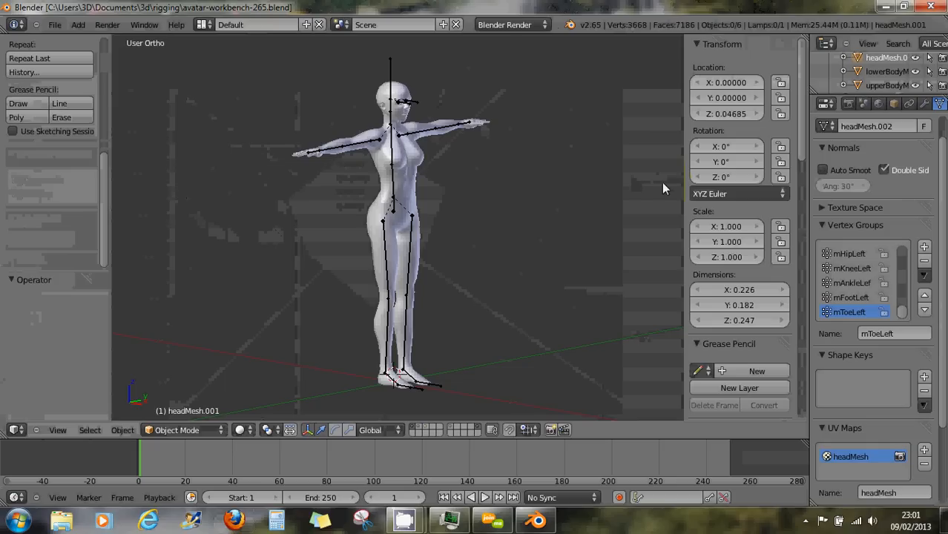
Step: Deselect everything, view the avatars on the second and third layers, and leave only the first layer visible
middle_drag(539, 181, 443, 222)
key(a)
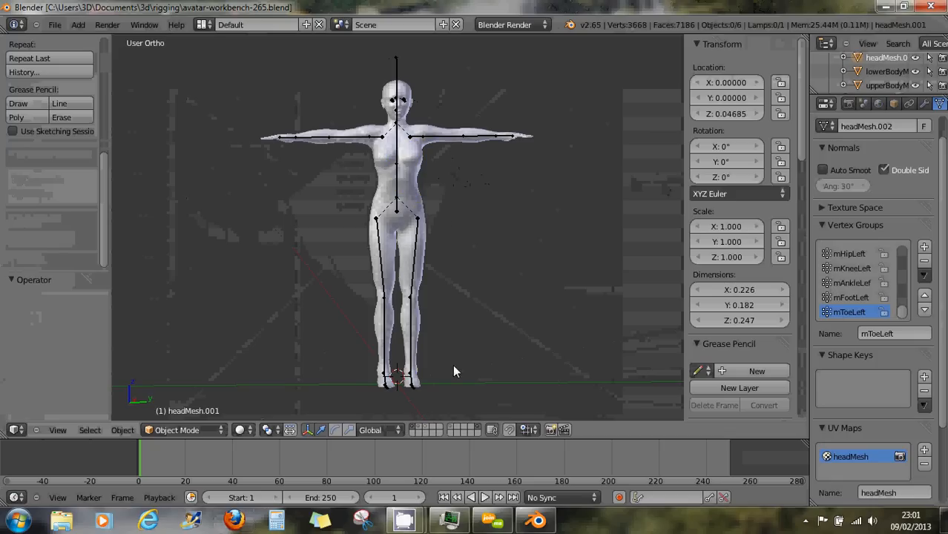
click(419, 432)
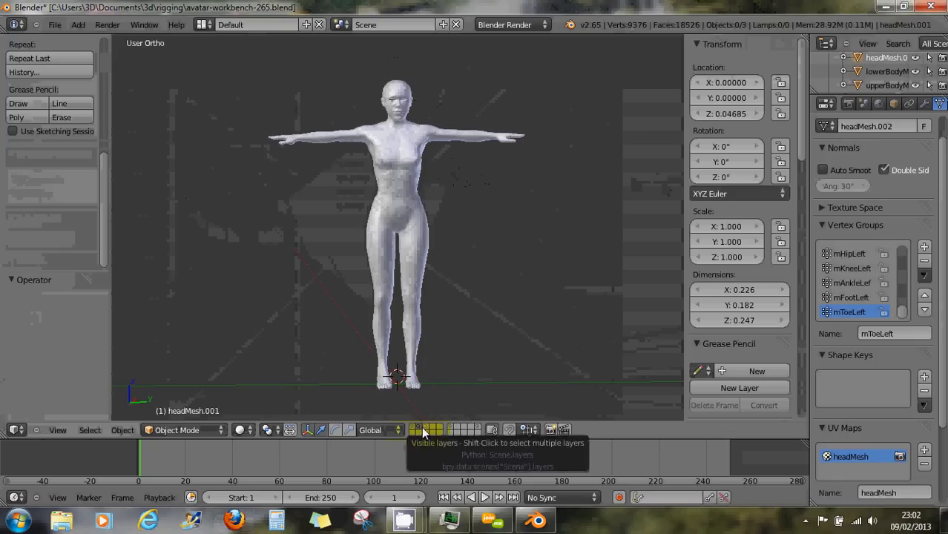
click(426, 431)
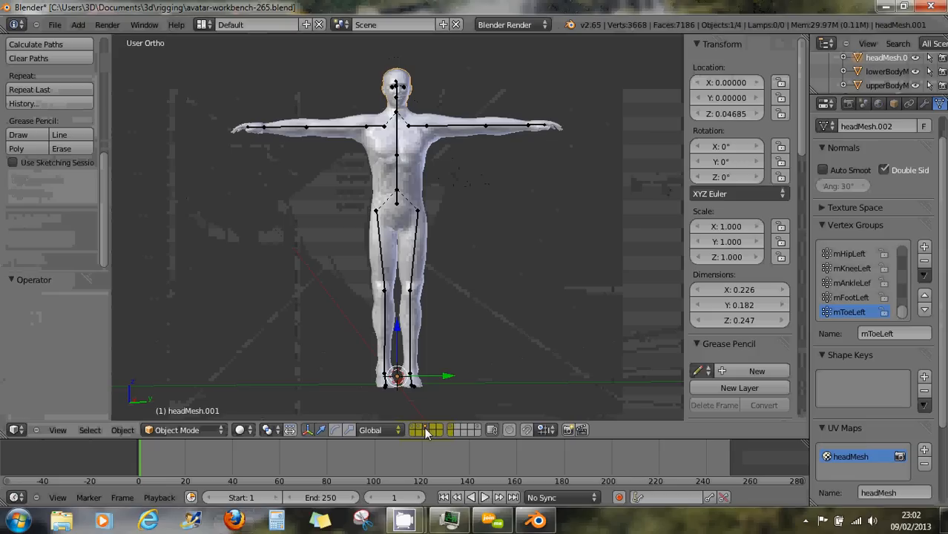
mouse_move(401, 245)
middle_down()
mouse_move(579, 243)
mouse_move(405, 260)
middle_up()
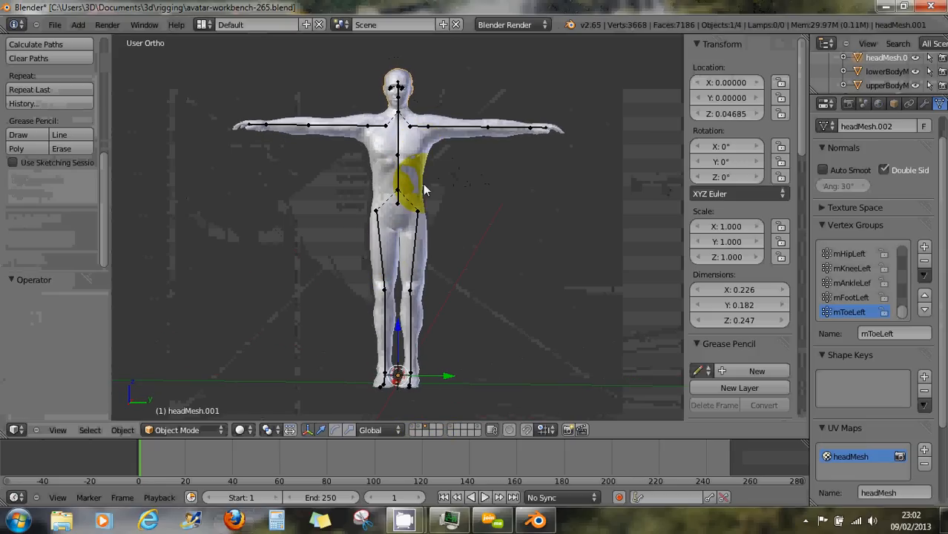
middle_drag(426, 195, 567, 203)
middle_drag(383, 204, 505, 186)
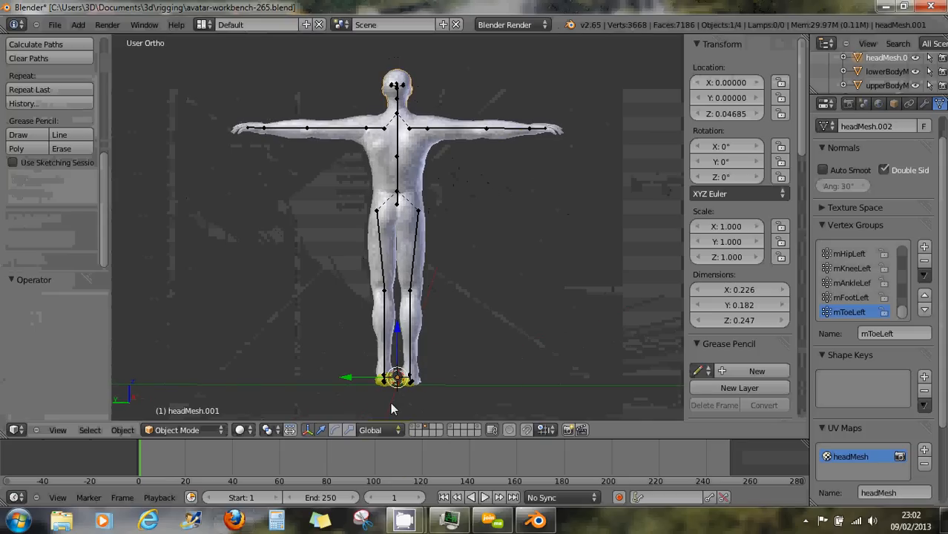
click(414, 430)
middle_drag(422, 386, 405, 297)
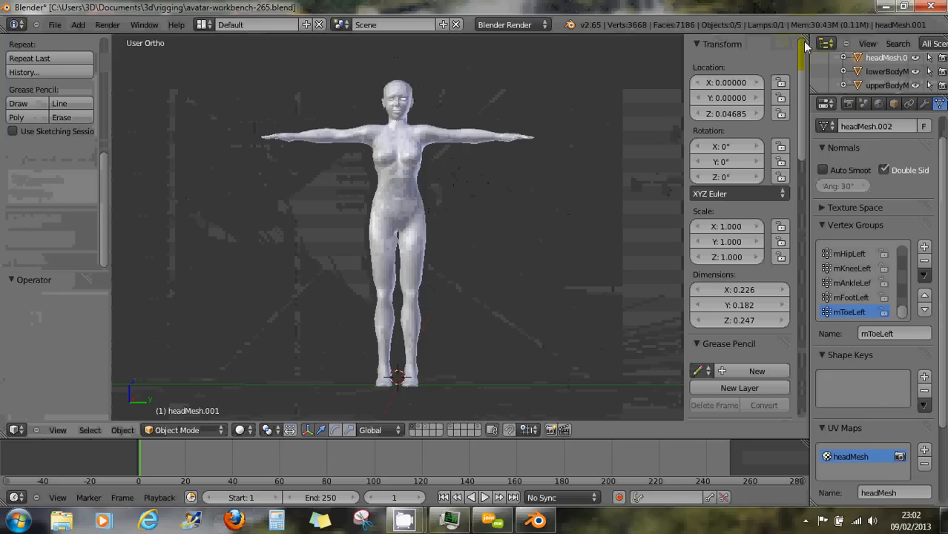
Step: Split the 3D view into two side-by-side areas and switch the new area to the UV/Image Editor
drag(806, 36, 558, 49)
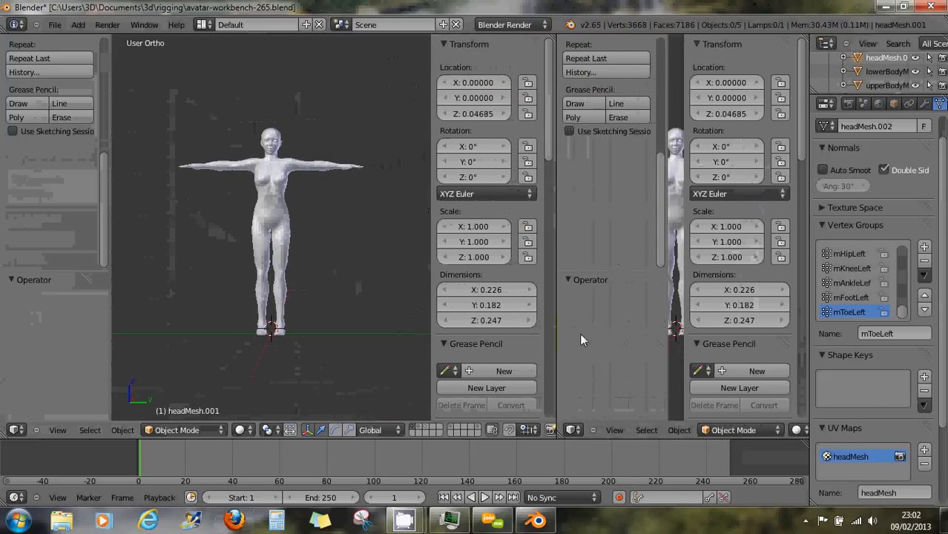
click(573, 429)
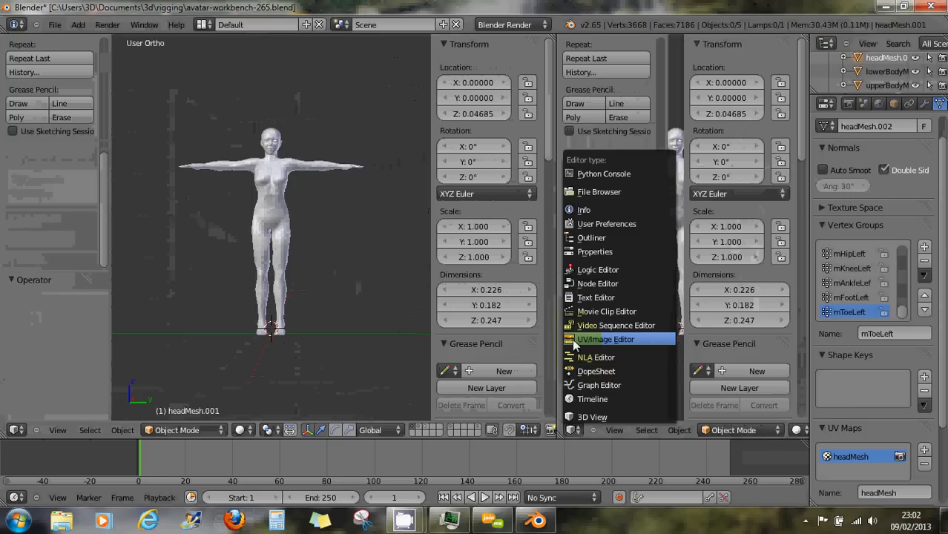
click(574, 343)
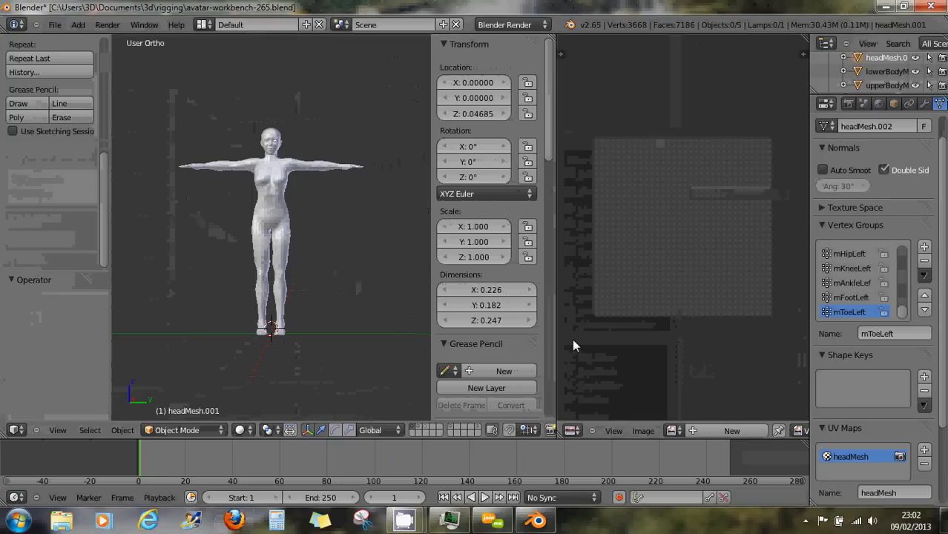
click(651, 434)
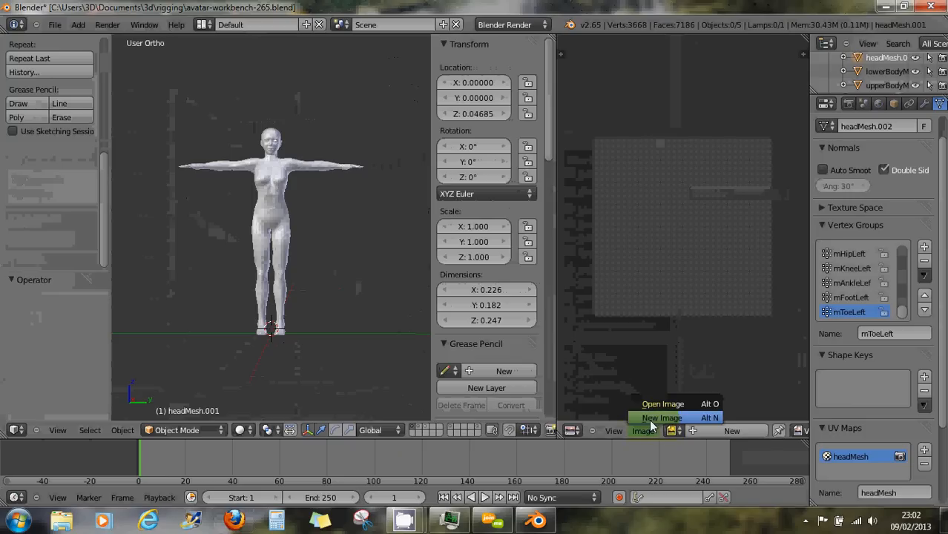
click(651, 420)
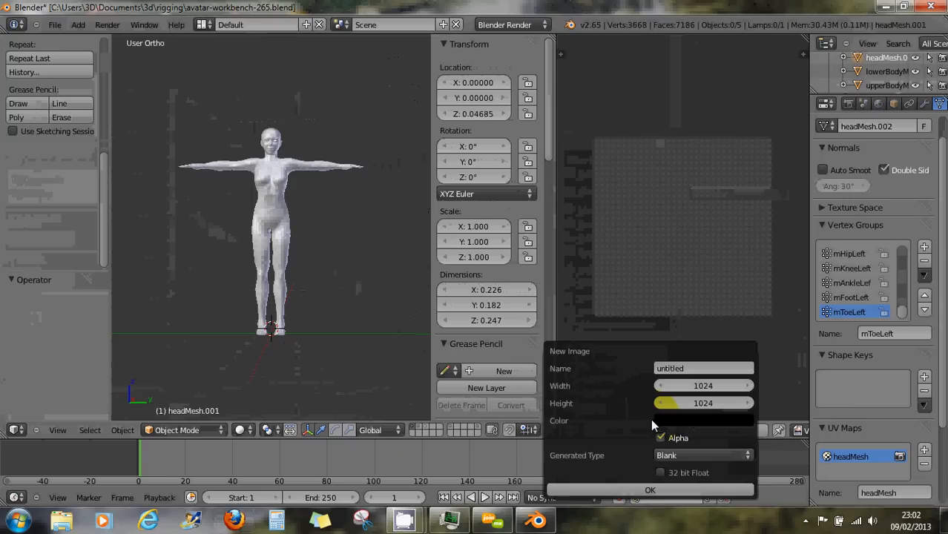
click(358, 345)
click(188, 429)
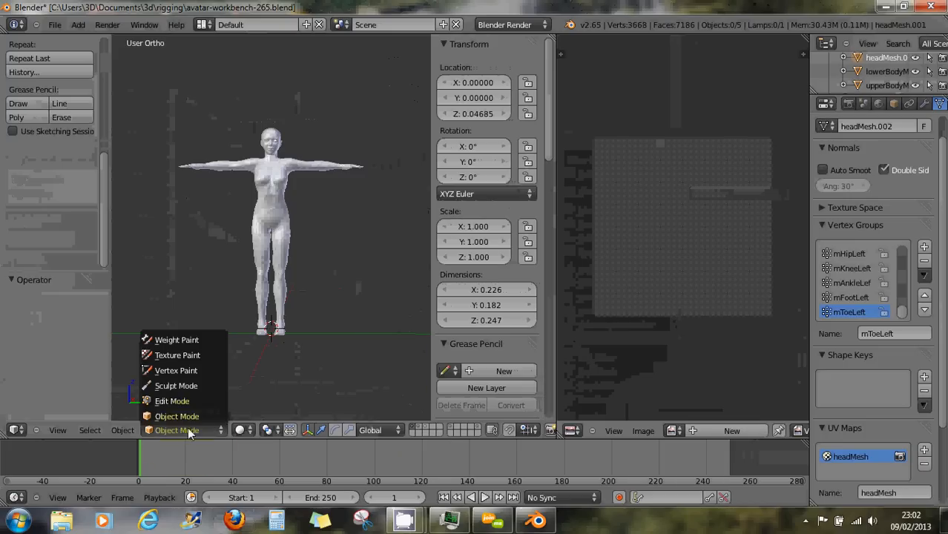
click(185, 405)
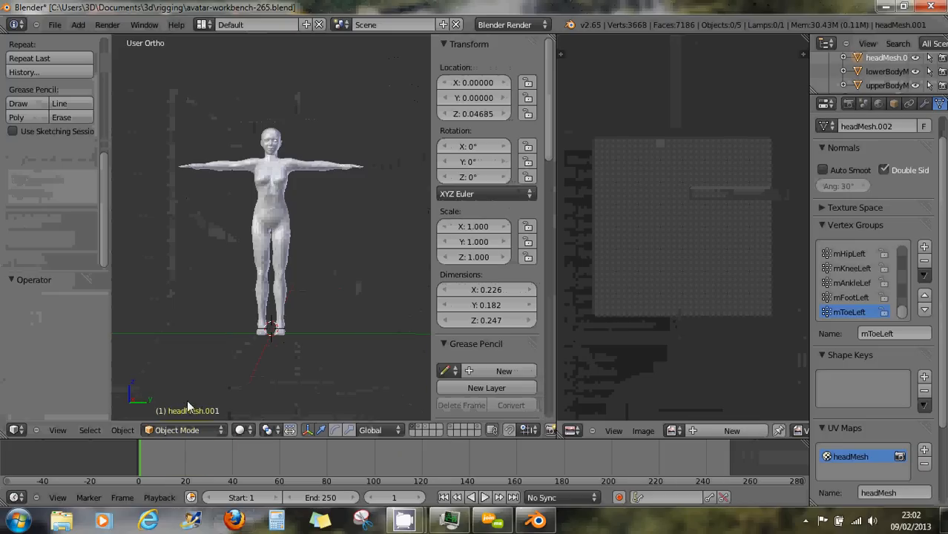
Step: Select the female avatar's upperBody mesh and switch it to Edit Mode to view its UV layout closely
right_click(273, 198)
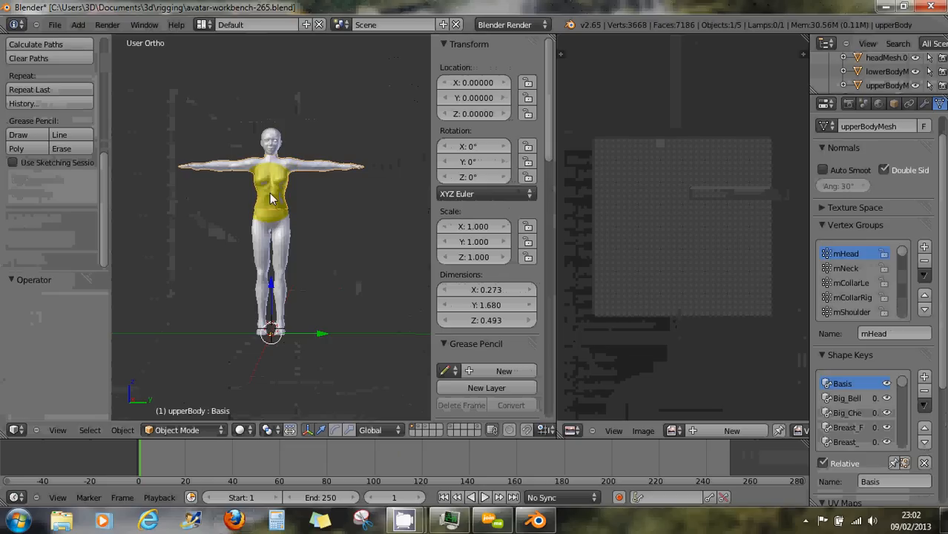
scroll(271, 186, up, 2)
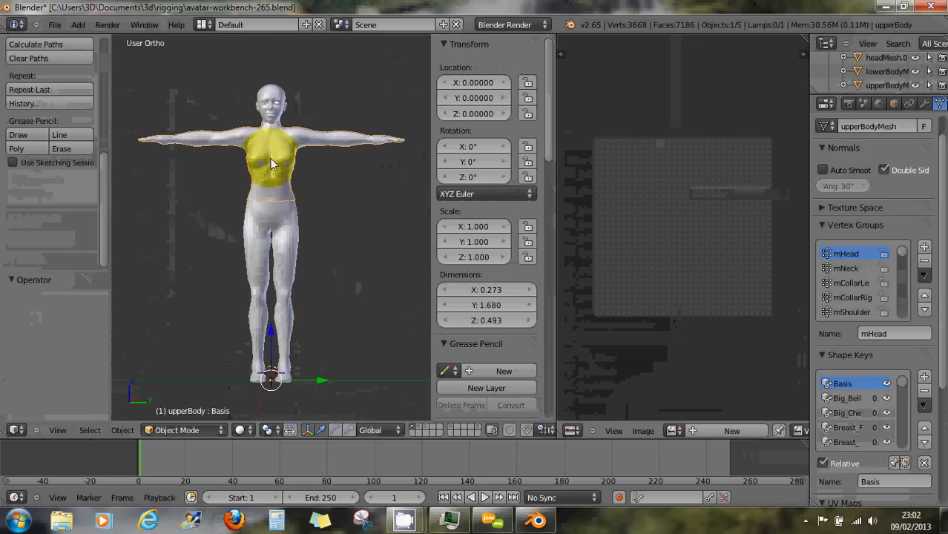
click(193, 432)
click(186, 401)
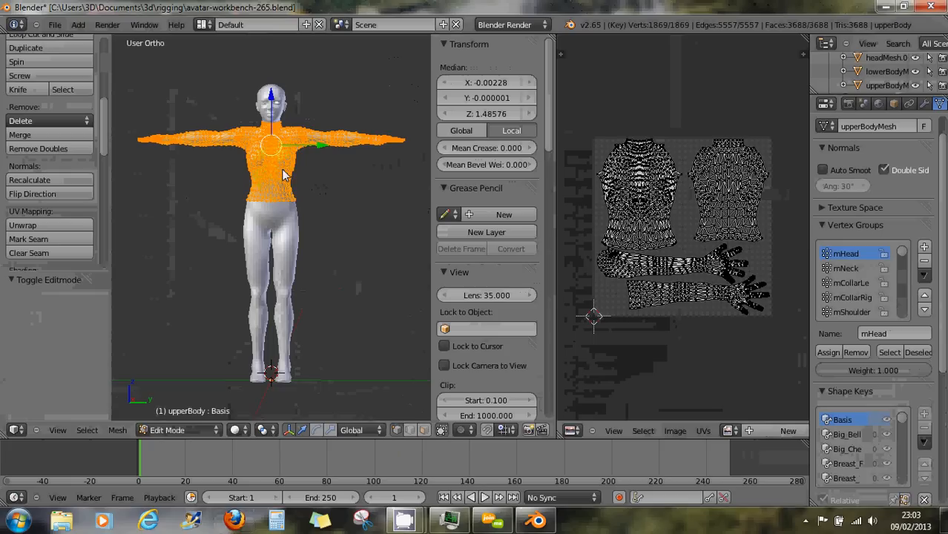
scroll(284, 176, up, 3)
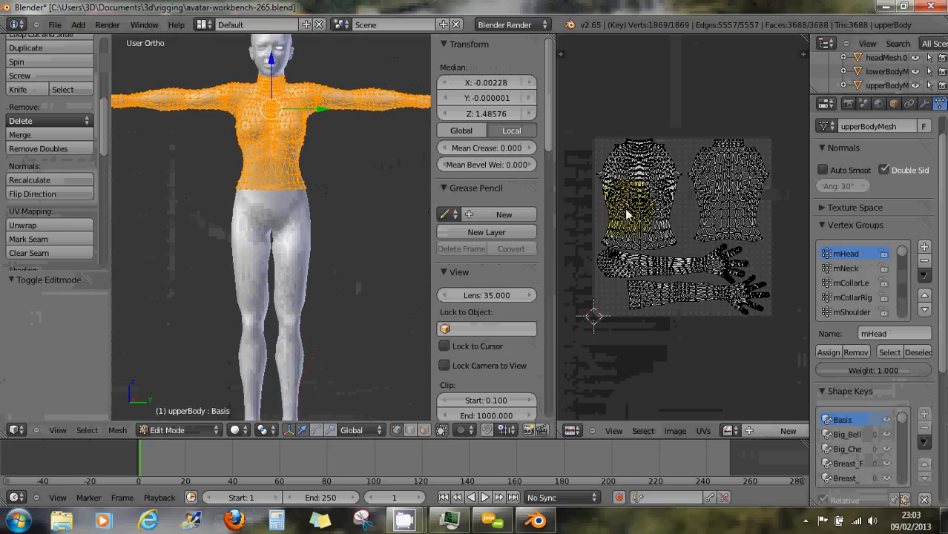
scroll(690, 215, up, 1)
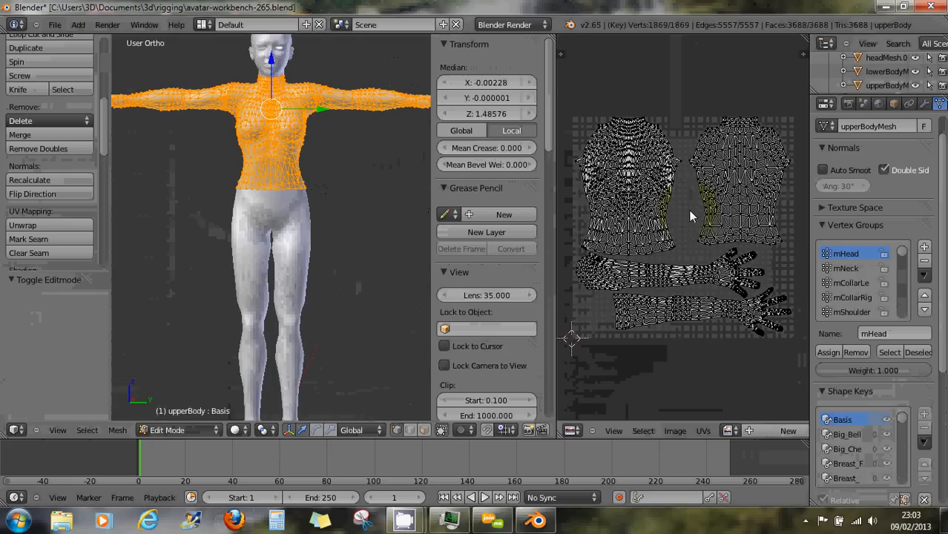
scroll(688, 210, up, 1)
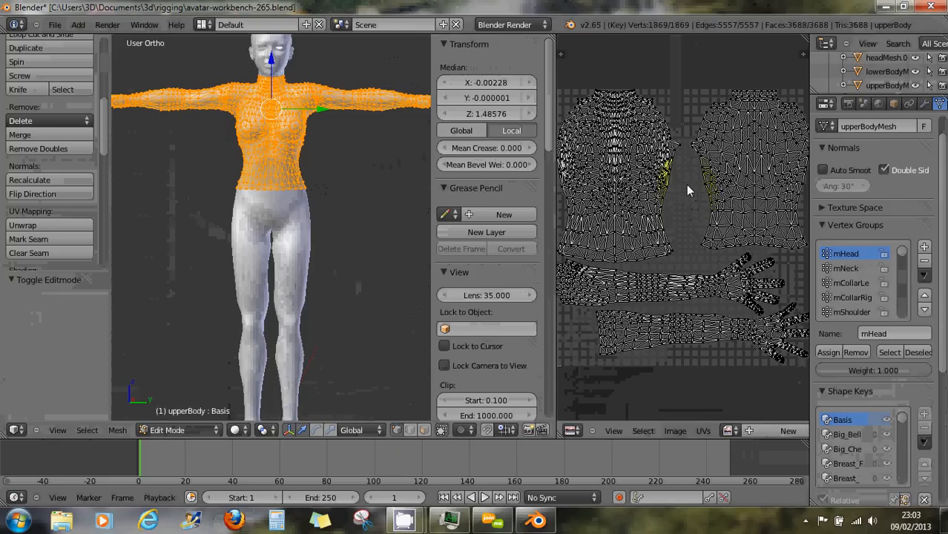
Step: Examine the upperBody mesh from the side, closing in on the waist and lower torso
shift+middle_drag(324, 159, 337, 271)
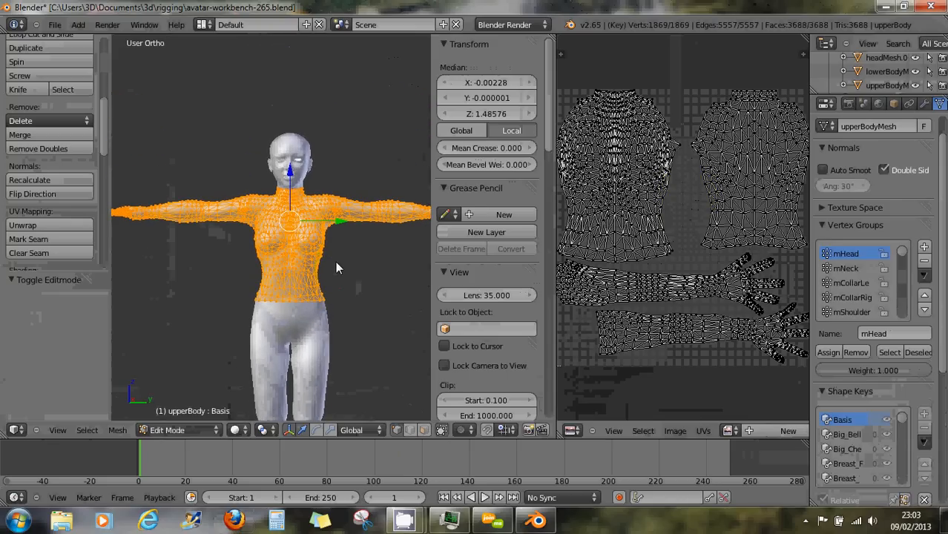
scroll(337, 270, up, 2)
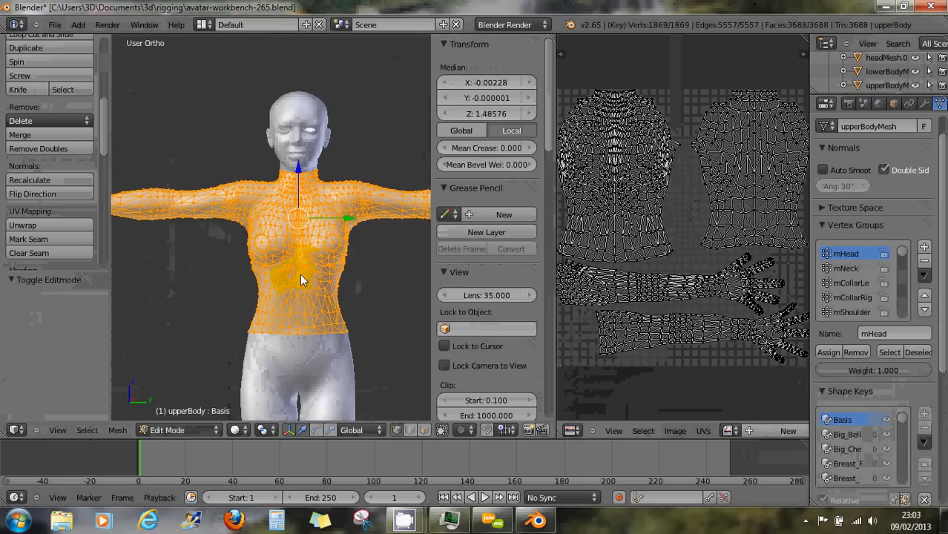
middle_drag(300, 262, 370, 254)
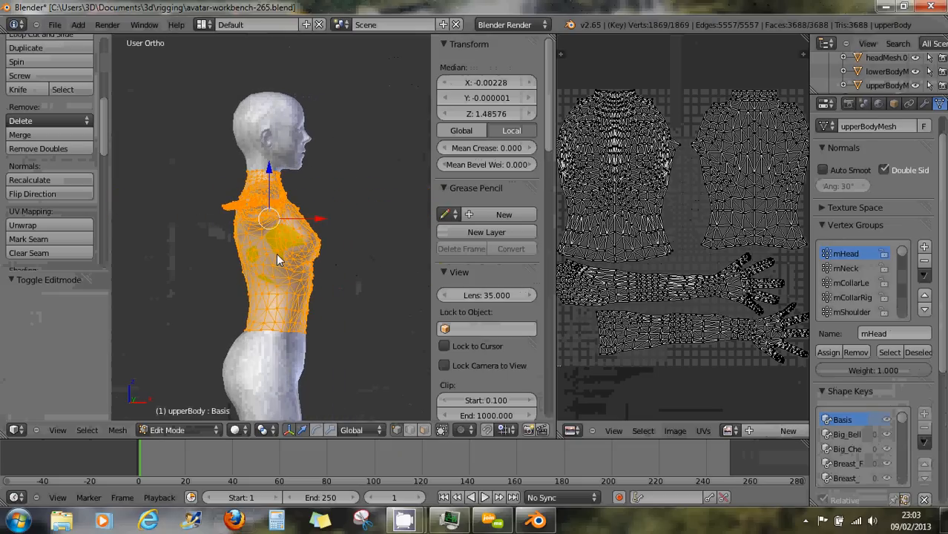
scroll(275, 261, up, 1)
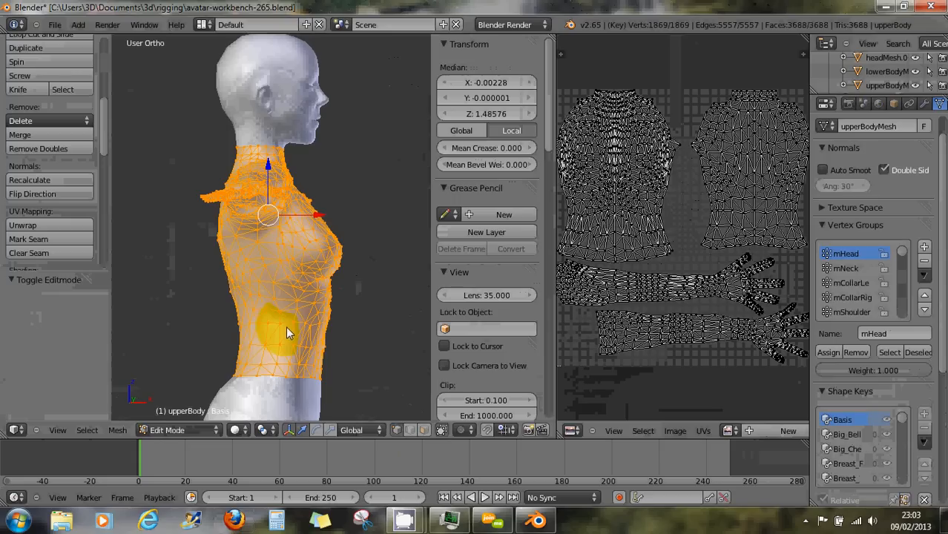
shift+middle_drag(294, 316, 274, 225)
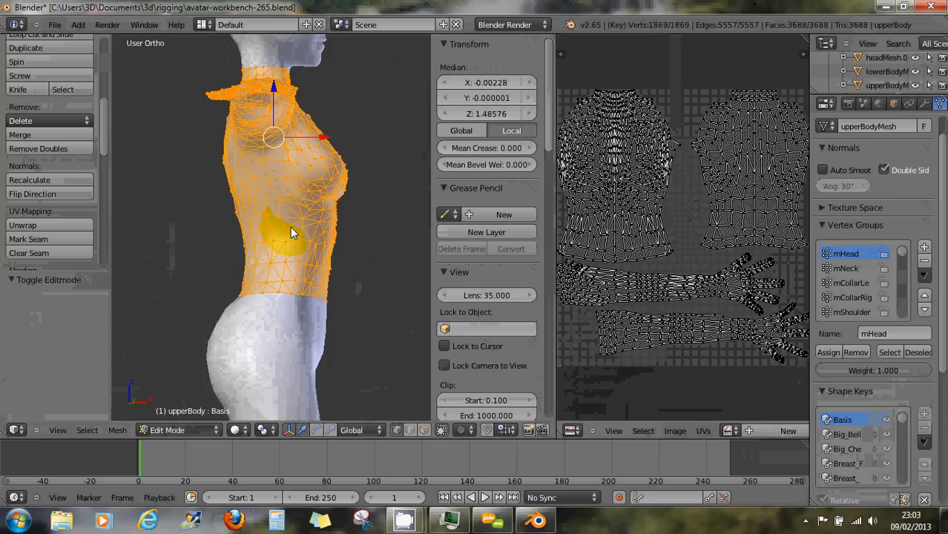
key(KP_1)
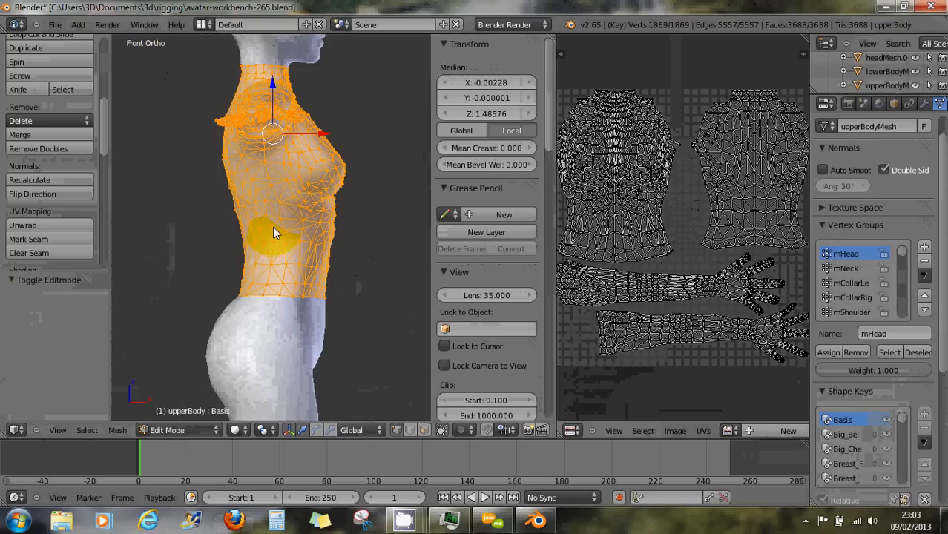
scroll(276, 235, up, 3)
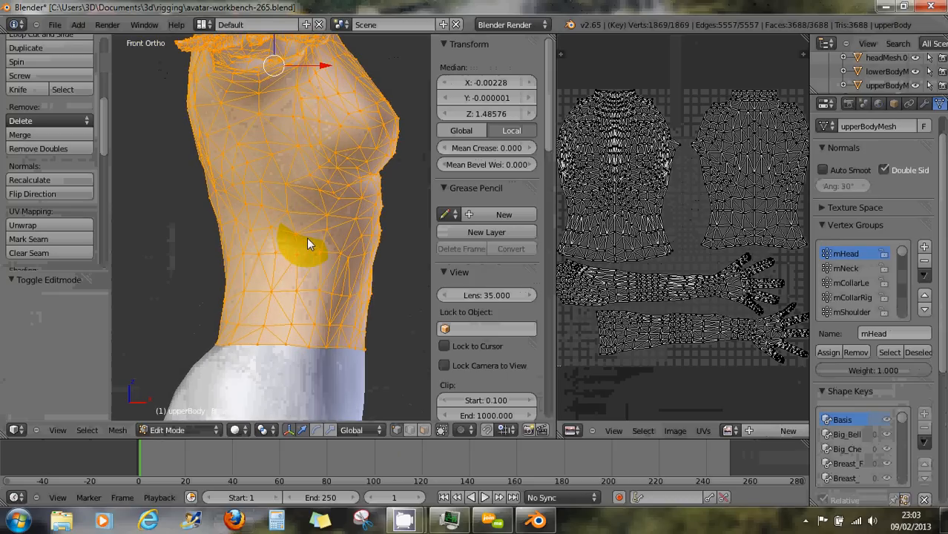
middle_drag(335, 258, 292, 244)
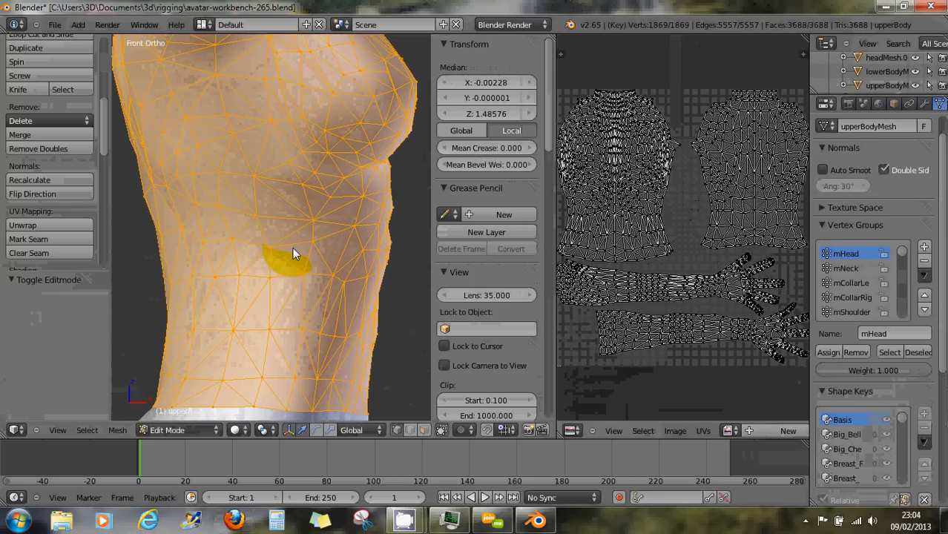
middle_drag(294, 253, 339, 275)
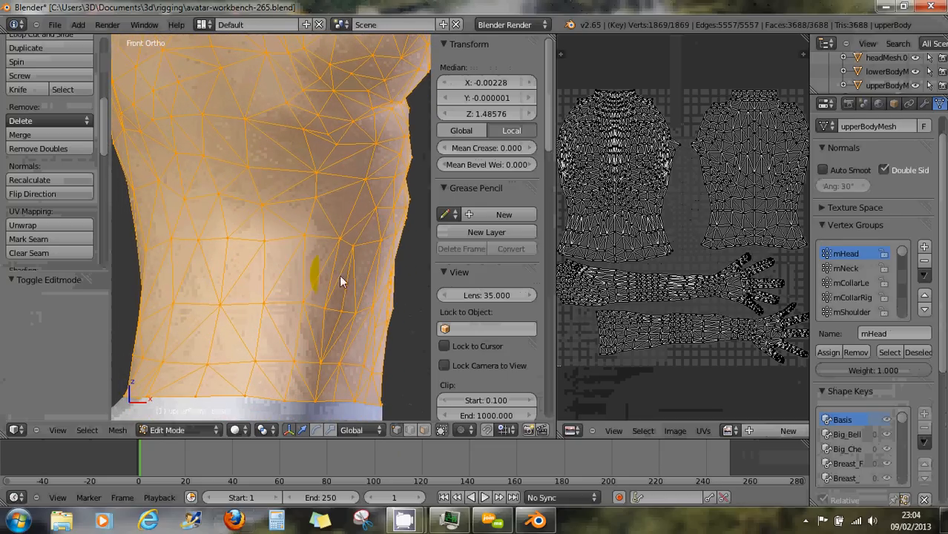
click(177, 431)
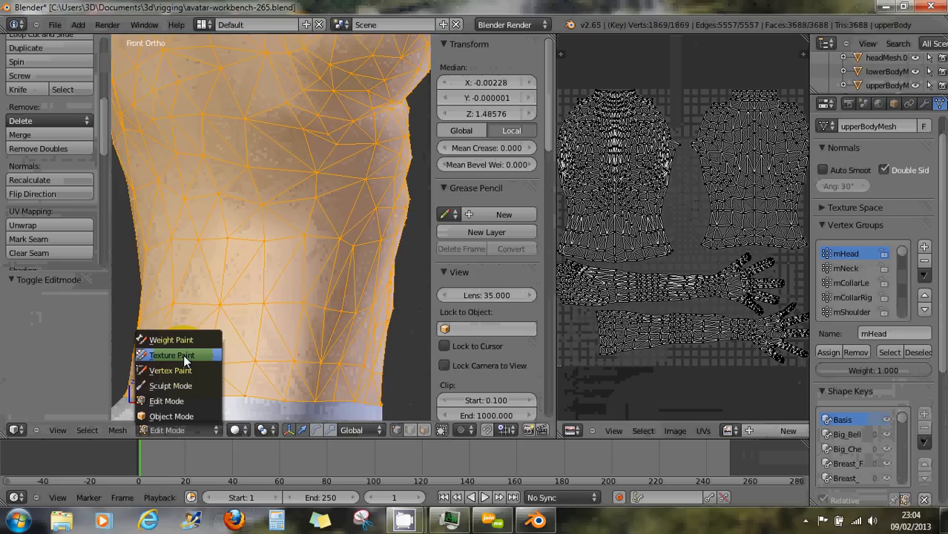
click(222, 349)
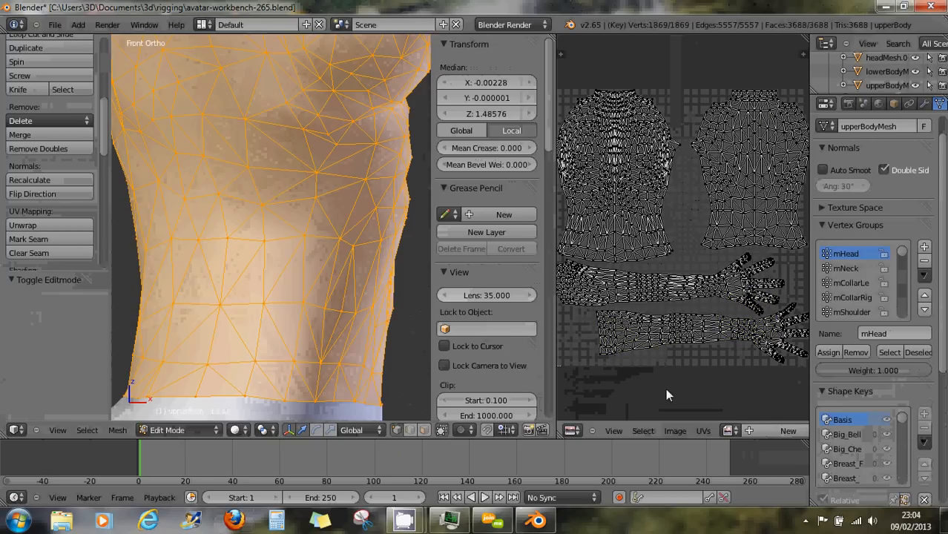
Step: Create a blank black 1024 by 1024 image named color for the upper body's UV layout, with alpha enabled
click(679, 431)
click(680, 419)
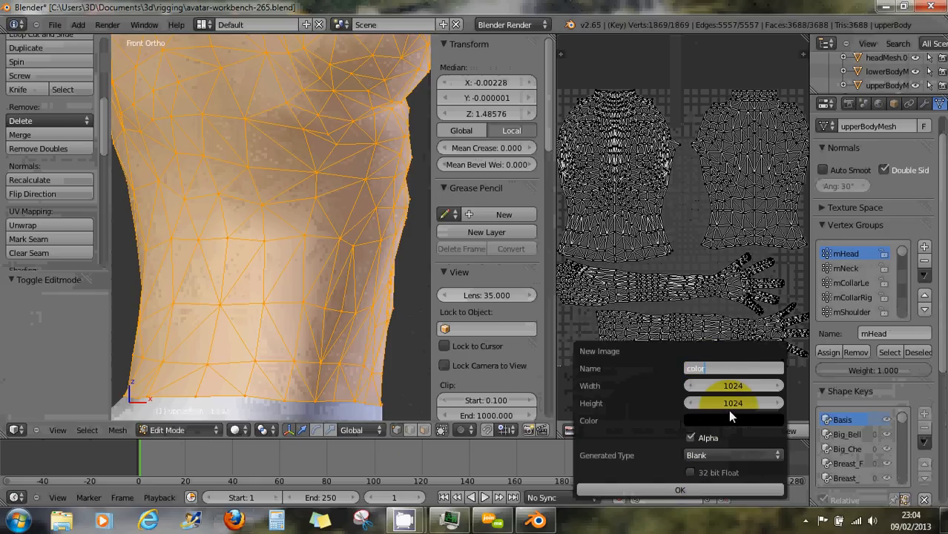
click(674, 491)
scroll(693, 344, down, 5)
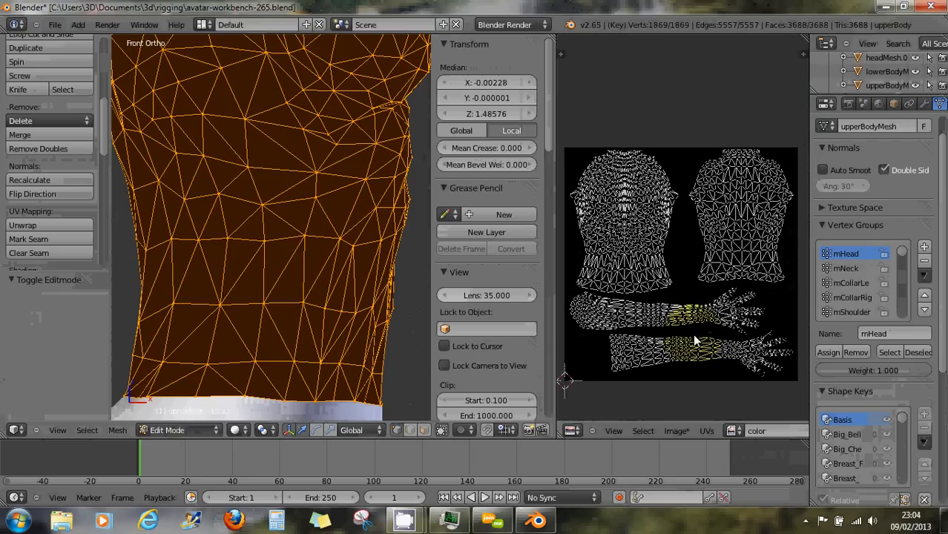
scroll(653, 304, down, 1)
Step: Frame the side of the torso in the 3D view and switch the upperBody mesh to Texture Paint mode
scroll(351, 236, down, 3)
middle_drag(352, 236, 382, 193)
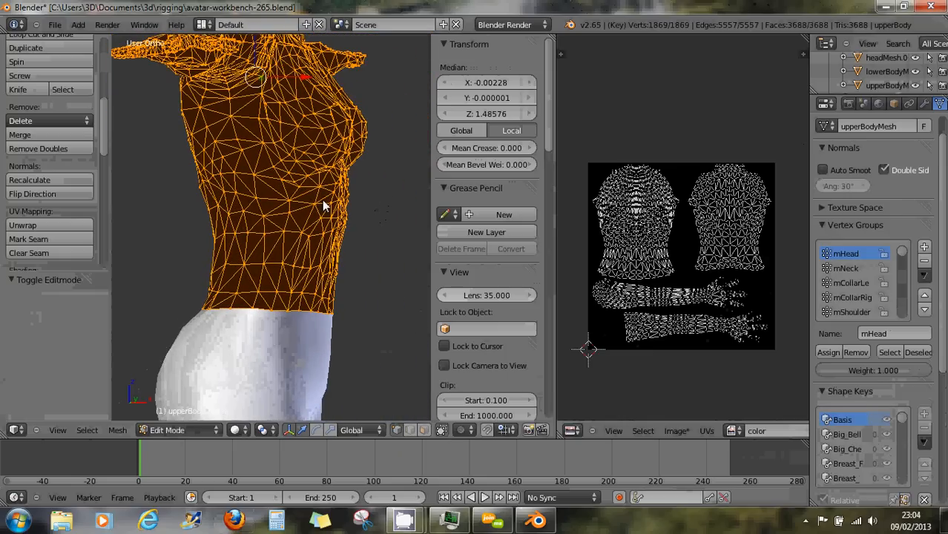
key(KP_1)
scroll(238, 192, up, 5)
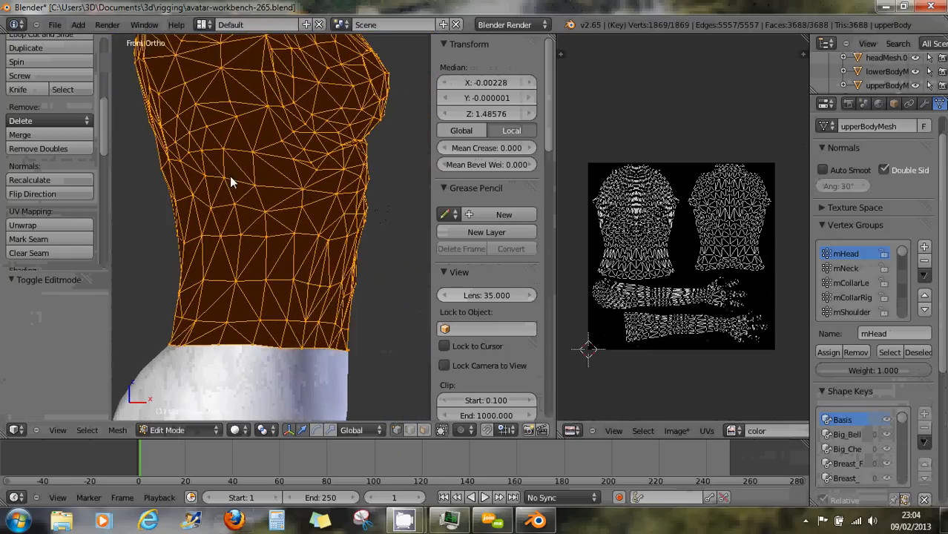
shift+middle_drag(262, 168, 269, 194)
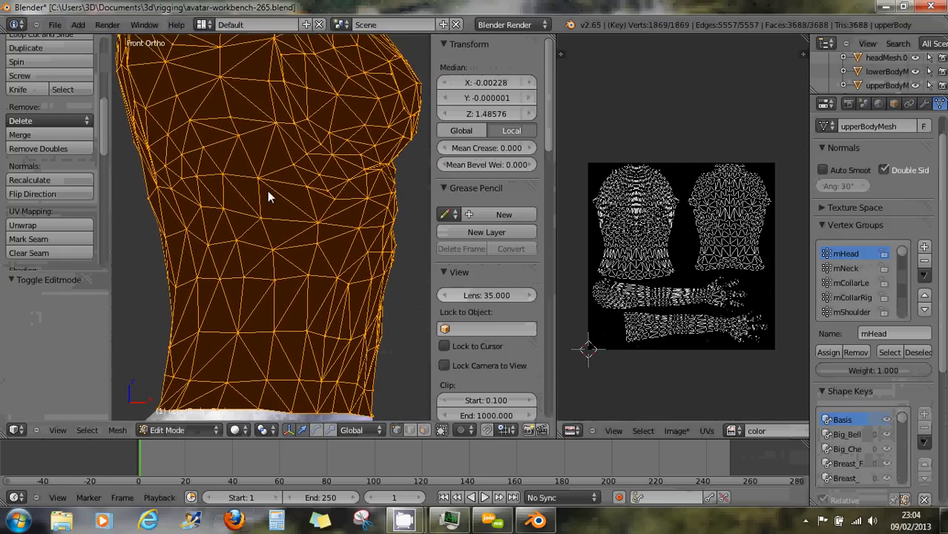
click(193, 430)
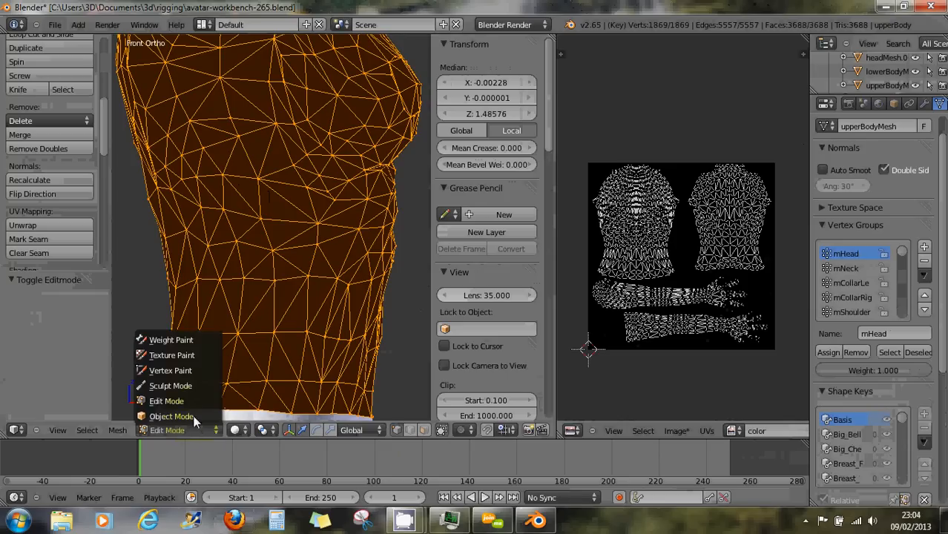
click(185, 355)
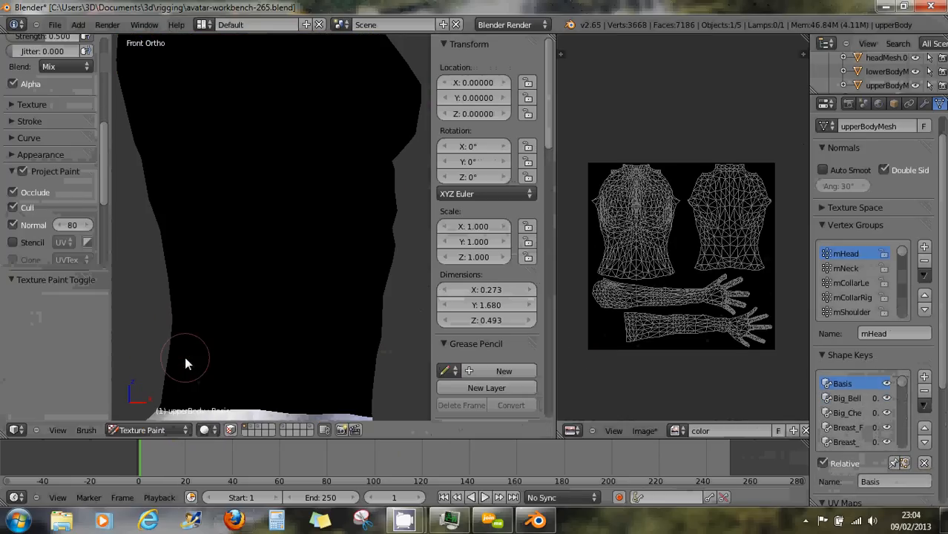
Step: Set the brush to red with radius 18 and paint a curved stroke across the upper side of the torso
drag(105, 175, 106, 114)
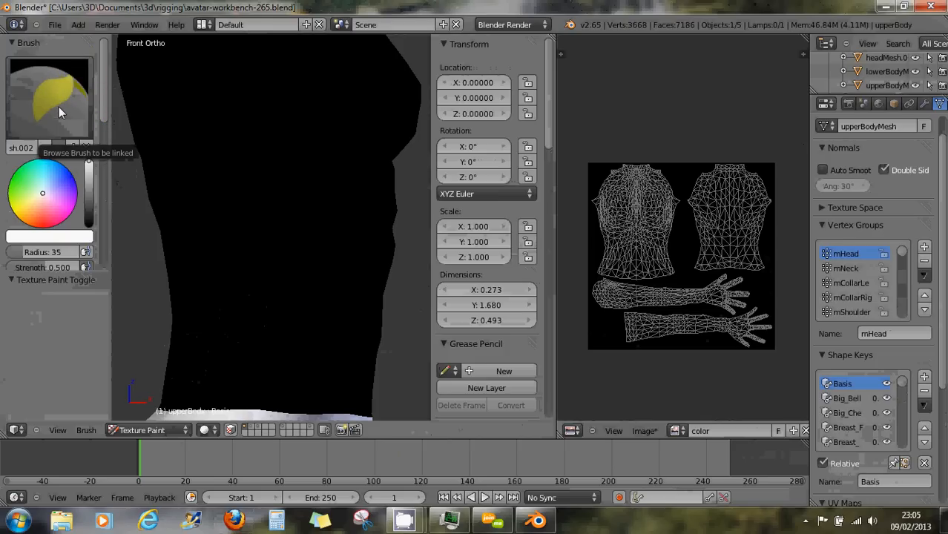
click(41, 234)
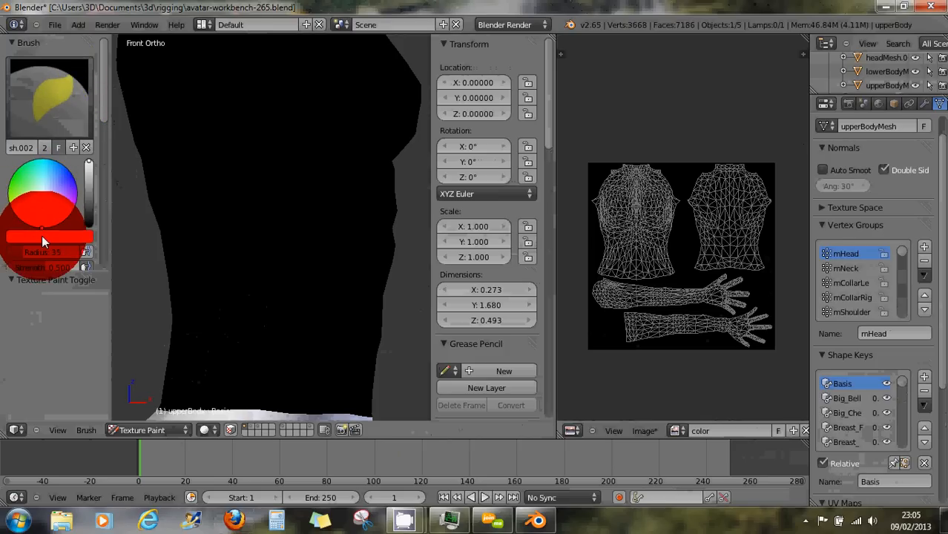
click(342, 86)
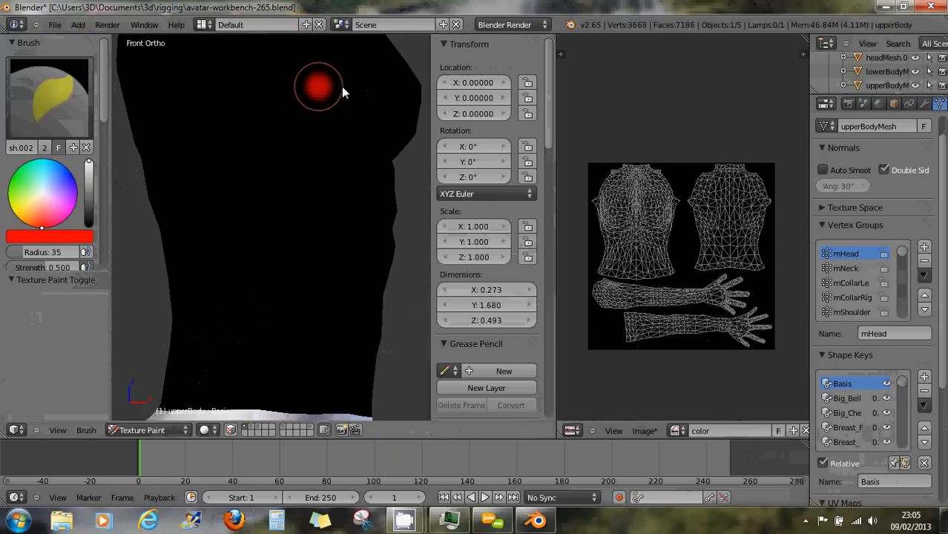
key(f)
click(337, 91)
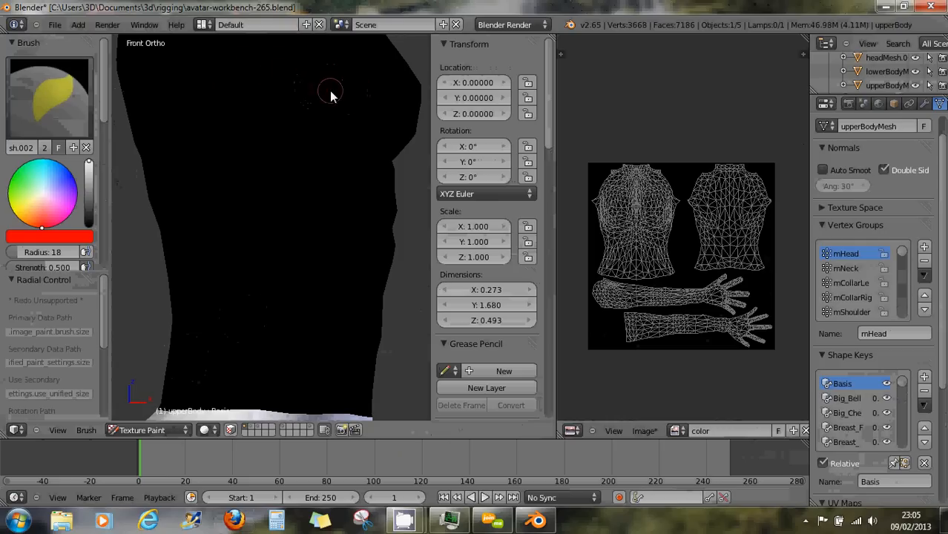
drag(337, 92, 292, 91)
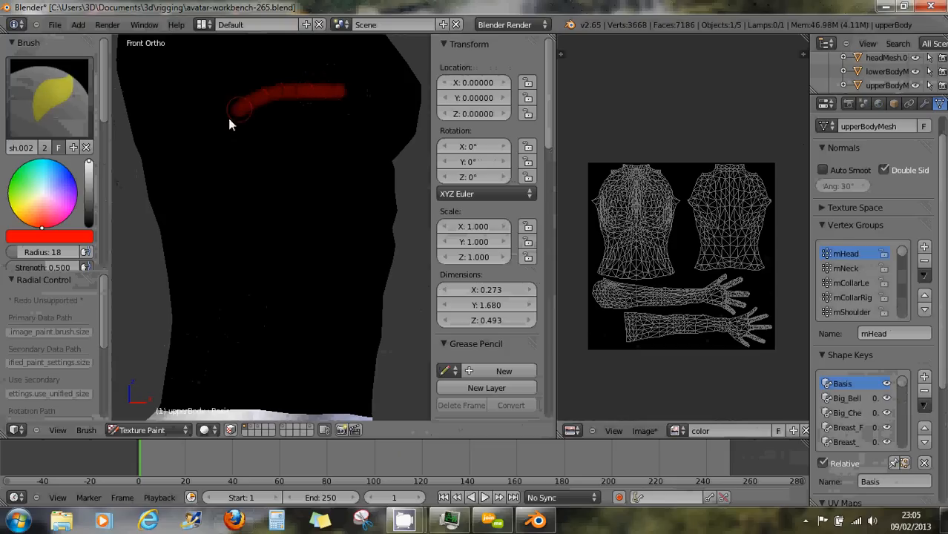
Step: Repaint the red curve at brush strength 1.000, first at radius 18 and again as a wide band at radius 84
drag(37, 268, 77, 265)
click(337, 94)
drag(337, 95, 300, 95)
drag(243, 109, 207, 151)
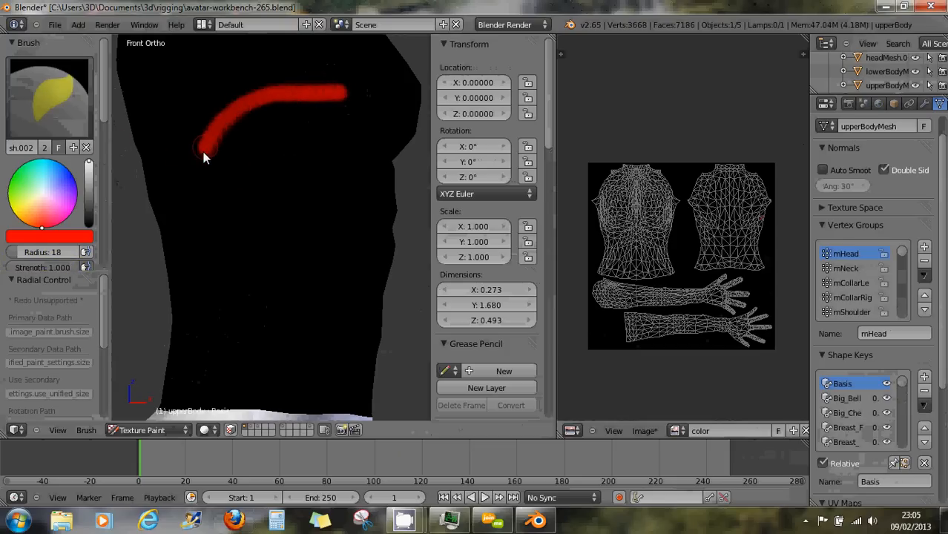
drag(42, 252, 92, 252)
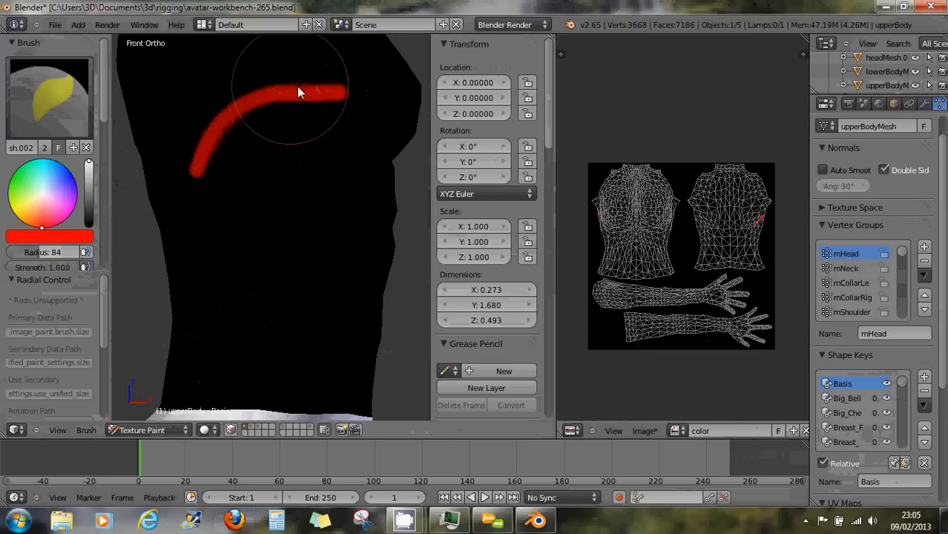
mouse_move(319, 81)
mouse_down()
mouse_move(223, 95)
mouse_move(180, 140)
mouse_up()
Step: Set the brush to blue with radius 6 and paint two thin curved lines along the red band
drag(105, 111, 109, 160)
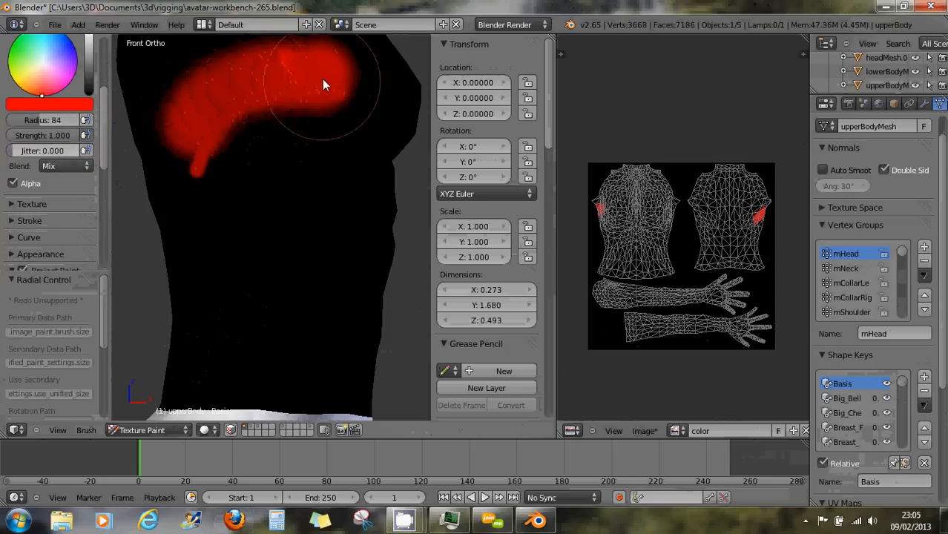
click(34, 120)
drag(34, 121, 18, 121)
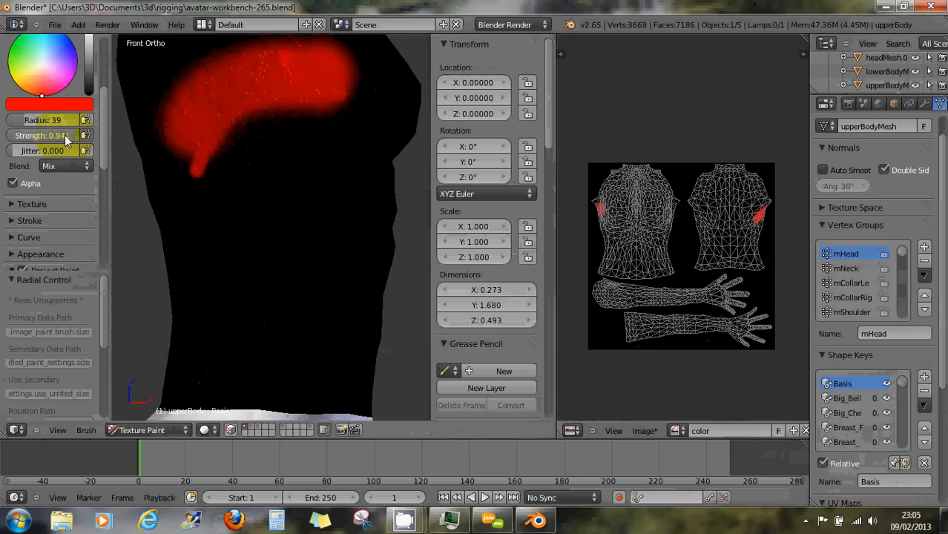
click(28, 121)
drag(16, 126, 12, 123)
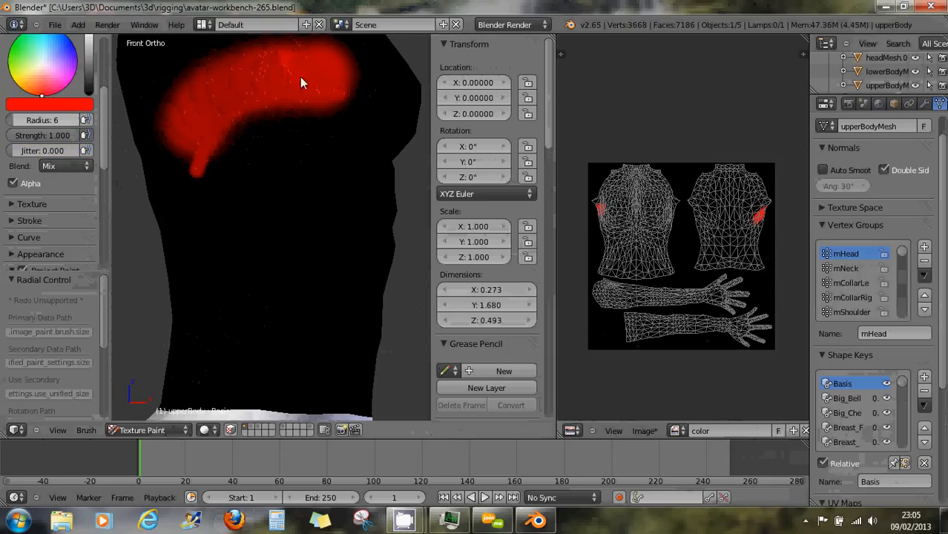
click(69, 42)
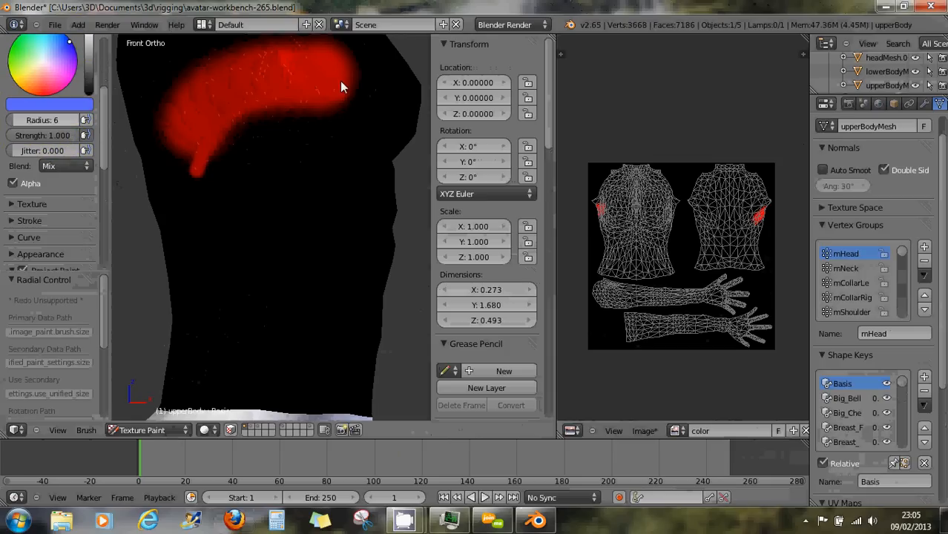
mouse_move(338, 69)
mouse_down()
mouse_move(256, 73)
mouse_move(170, 120)
mouse_move(199, 114)
mouse_move(190, 121)
mouse_up()
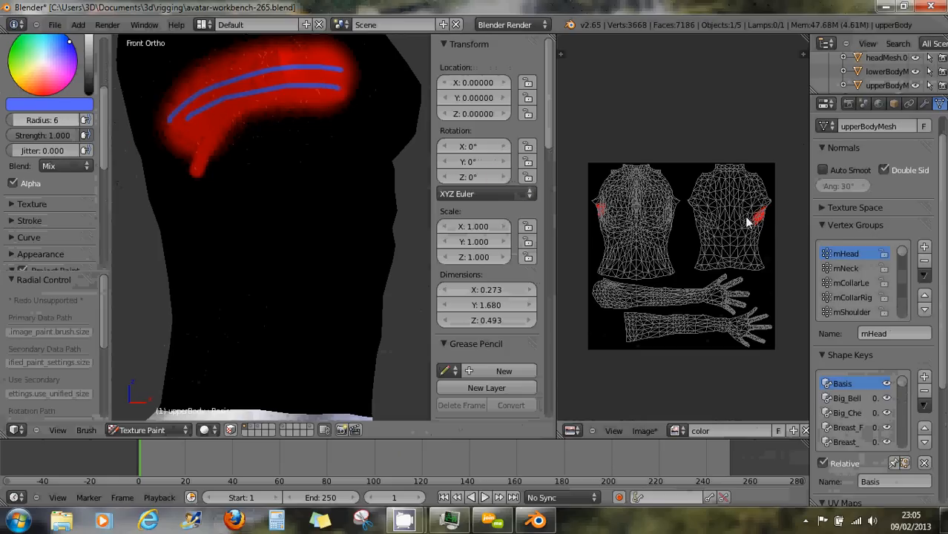
Step: Examine where the red and blue strokes fall on the front and back torso pieces of the UV layout
scroll(770, 214, up, 3)
scroll(771, 215, up, 1)
scroll(743, 215, up, 4)
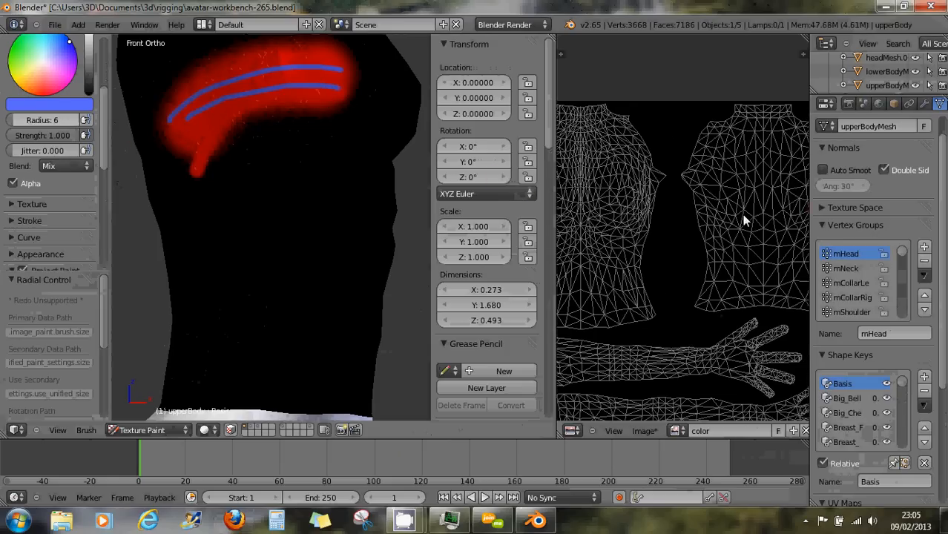
scroll(742, 207, up, 1)
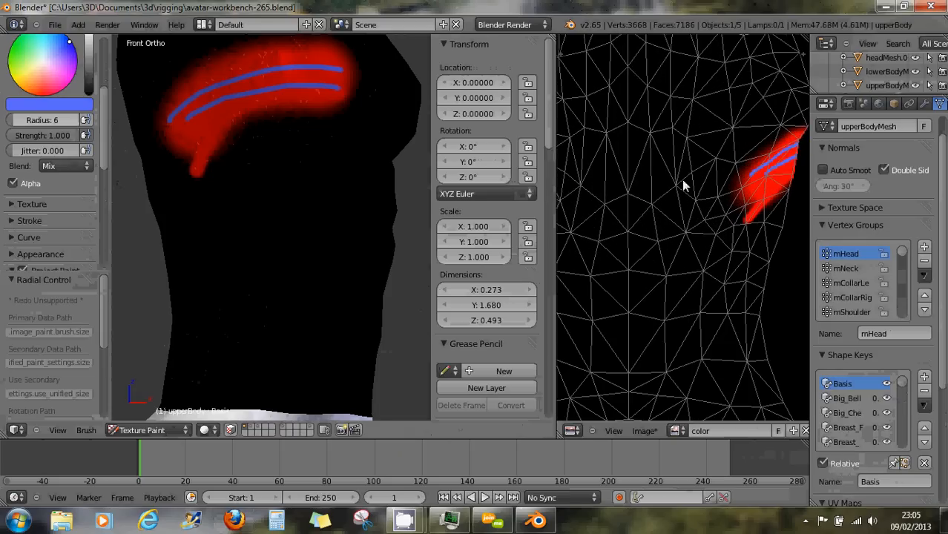
scroll(668, 189, down, 5)
middle_drag(646, 191, 740, 190)
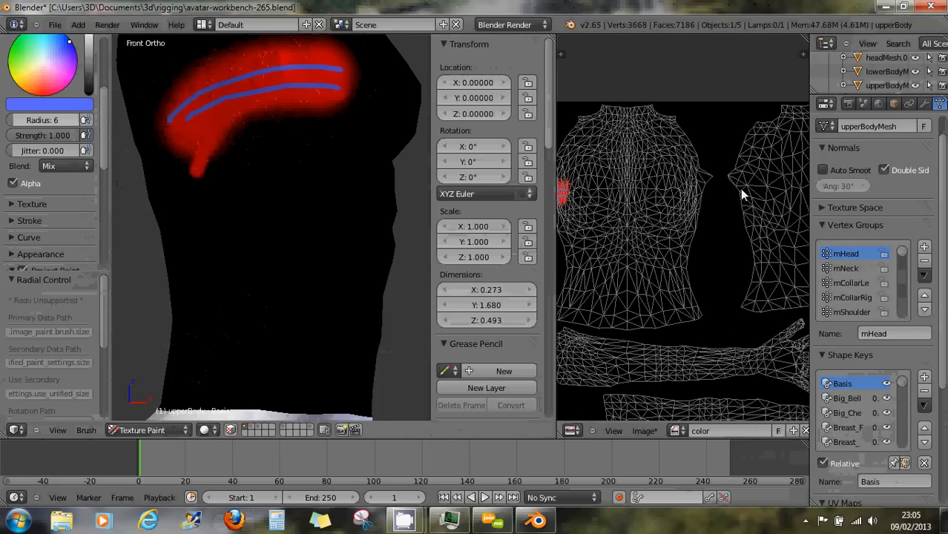
scroll(629, 204, up, 1)
drag(623, 195, 611, 205)
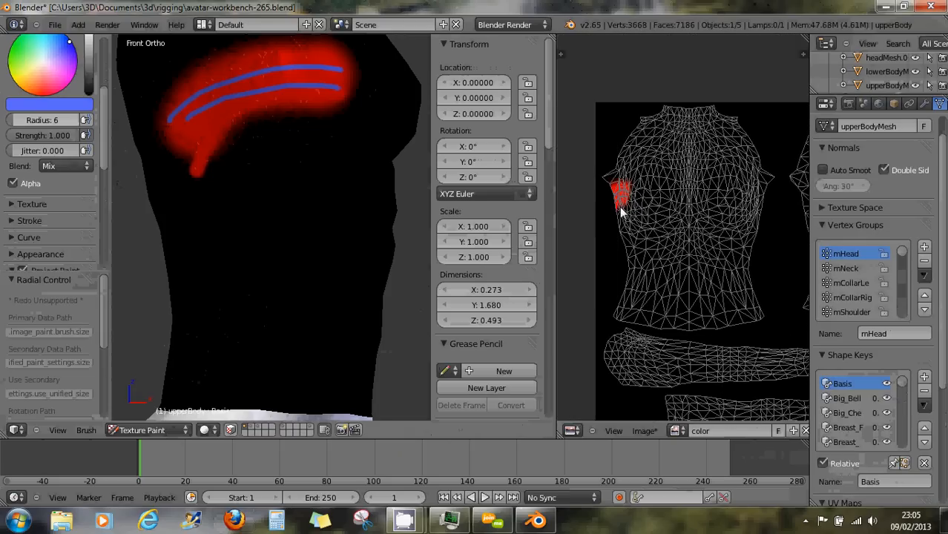
middle_drag(702, 219, 634, 212)
scroll(698, 227, down, 2)
middle_drag(699, 234, 693, 216)
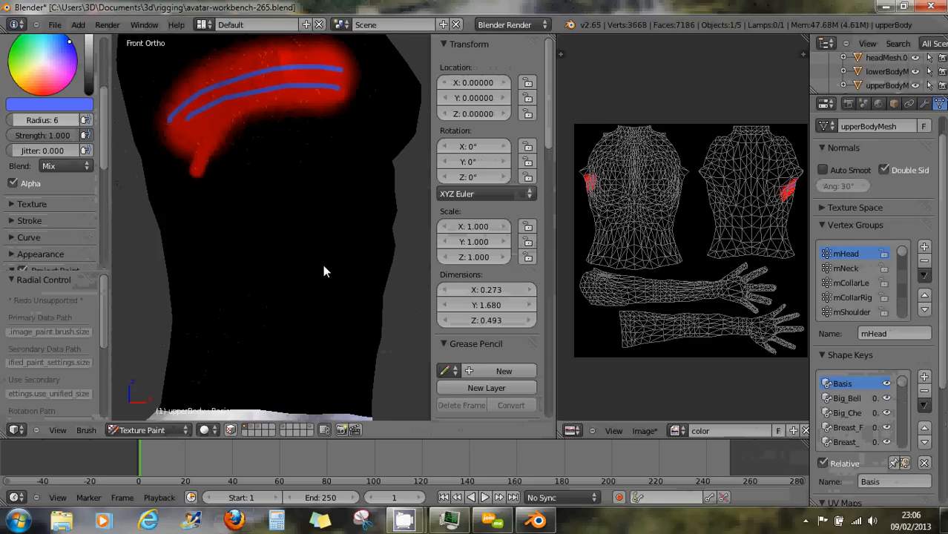
Step: Expand the Project Paint settings down to the External Editing options
mouse_move(105, 142)
mouse_down()
mouse_move(120, 232)
mouse_move(124, 199)
mouse_move(107, 163)
mouse_up()
click(14, 117)
click(16, 181)
drag(104, 199, 107, 182)
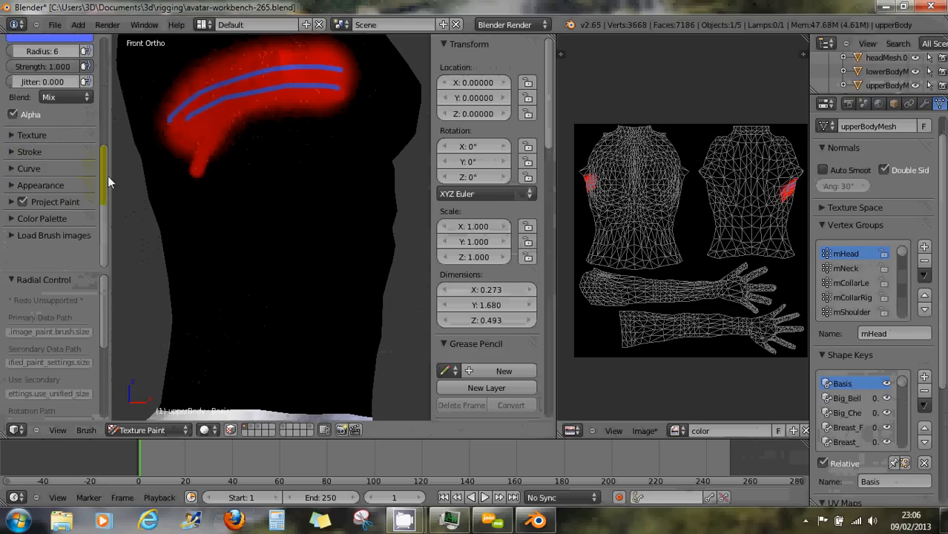
click(11, 137)
click(11, 136)
click(11, 203)
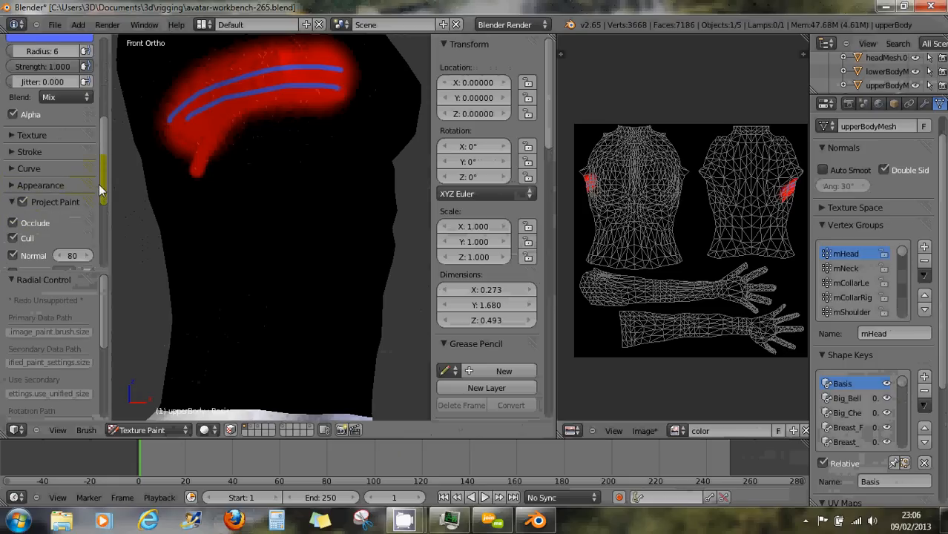
scroll(104, 193, down, 3)
scroll(106, 238, down, 3)
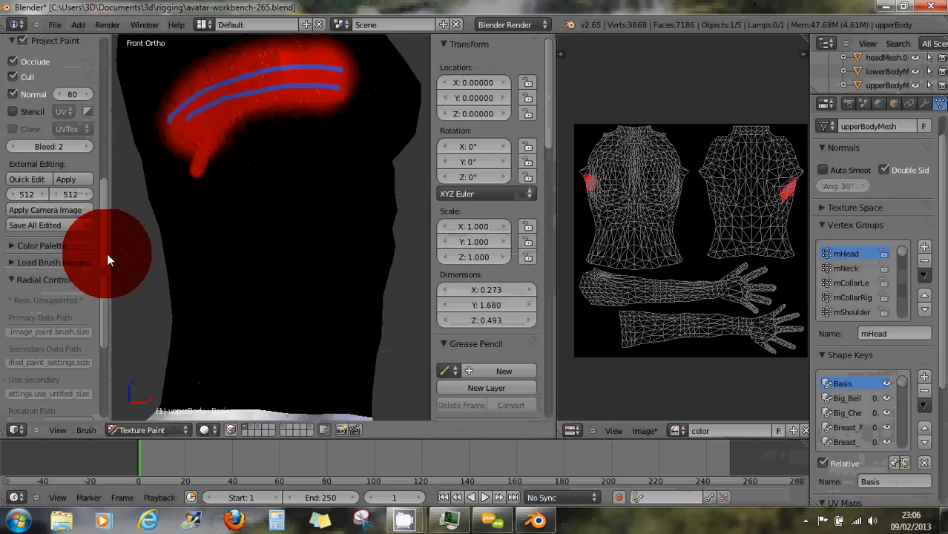
Step: Set the external editing image size to 1024 by 1024
click(27, 185)
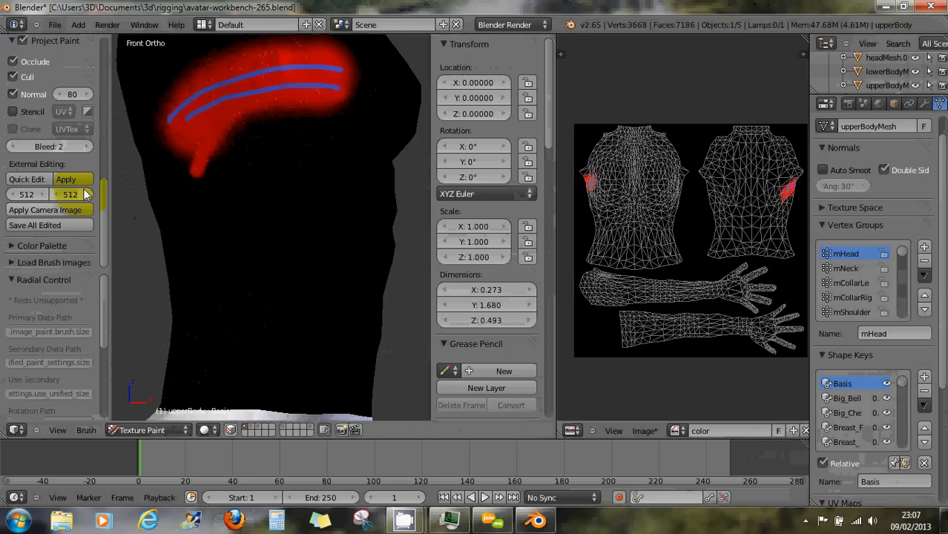
click(28, 198)
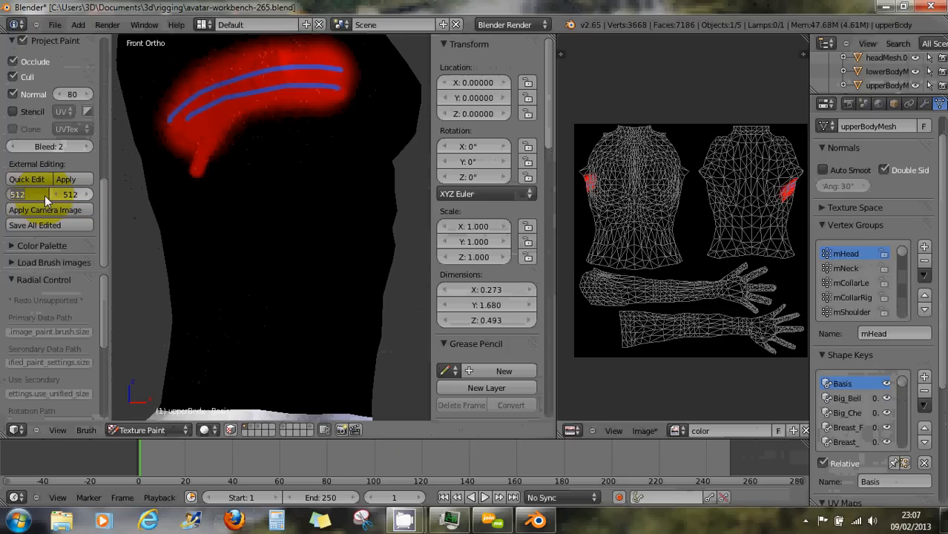
text(1024)
key(Return)
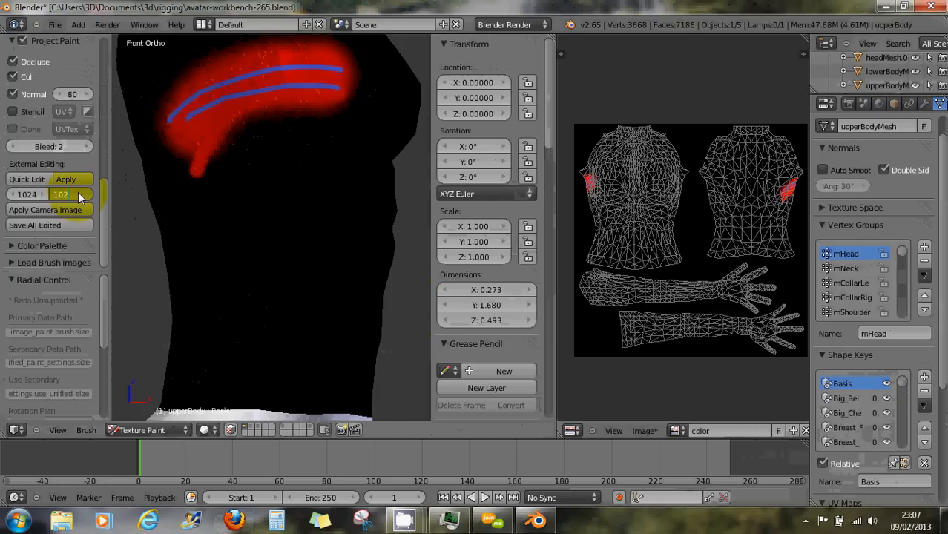
Step: Try to send the painted torso view to an external image editor with Quick Edit
click(27, 179)
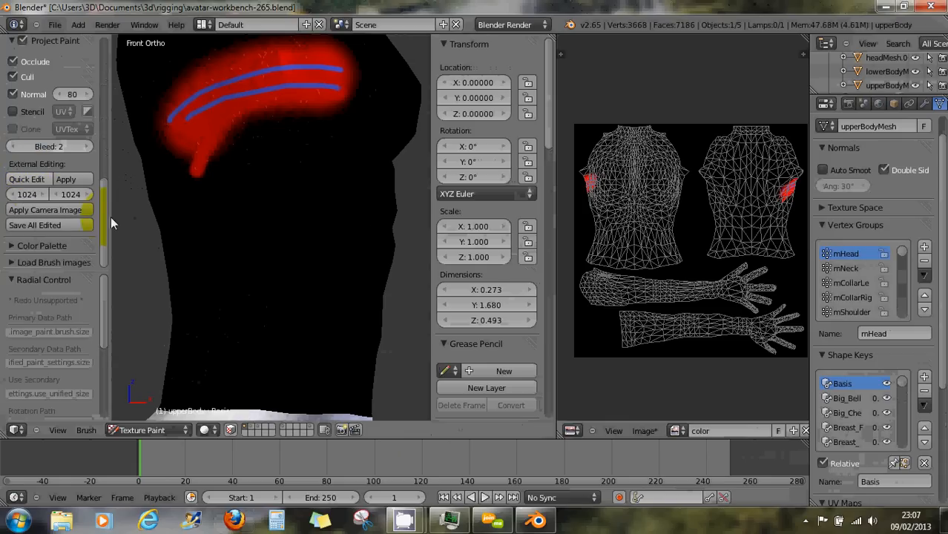
click(27, 180)
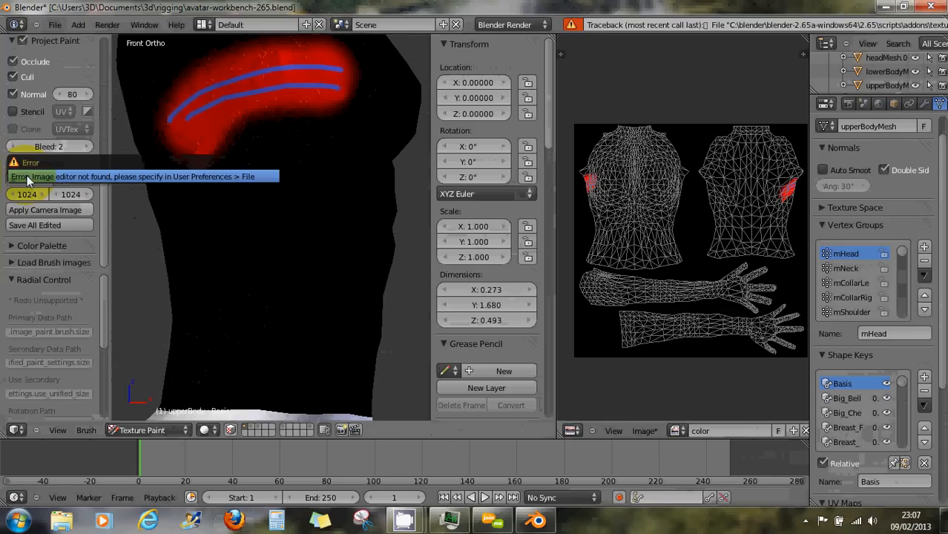
click(51, 178)
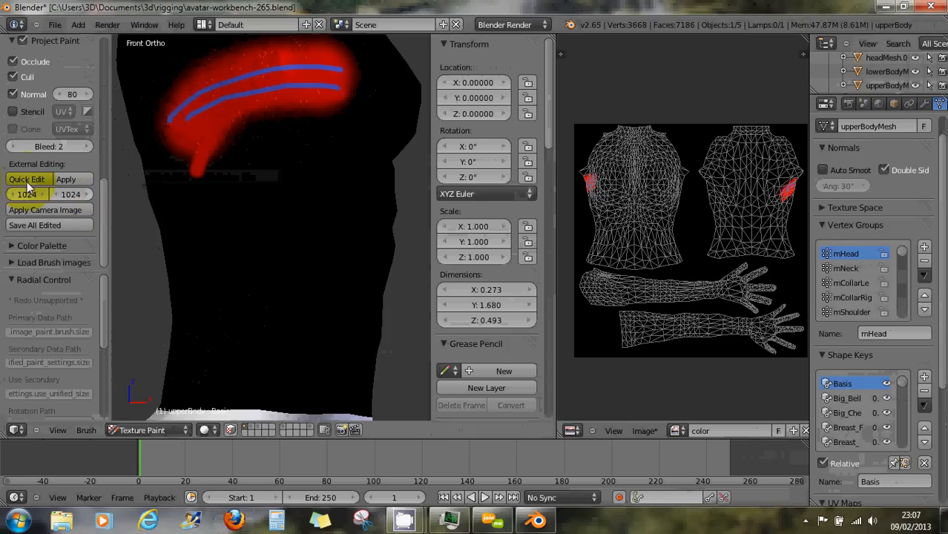
Step: Set the Image Editor file path in the user preferences to C:\Program Files\GIMP 2\bin\gimp-2.8.exe and close the preferences
click(55, 25)
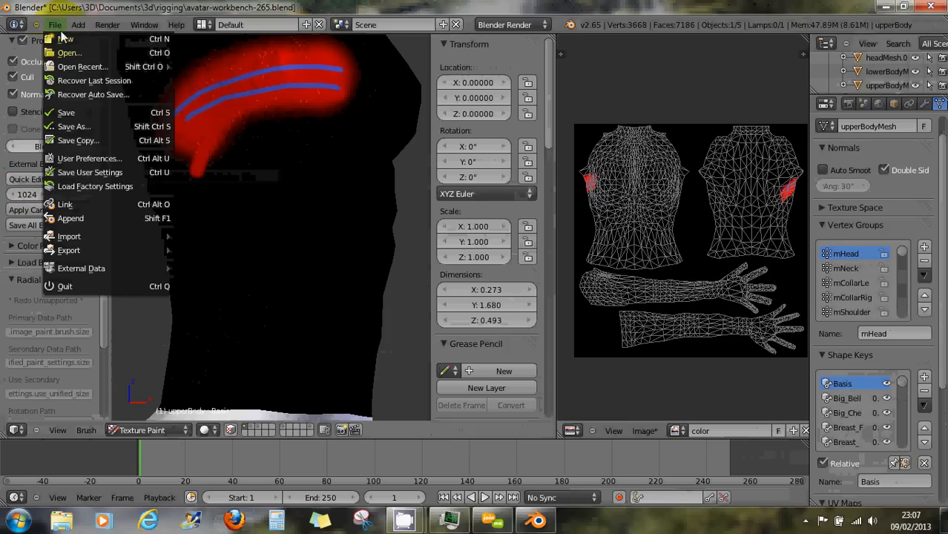
click(78, 159)
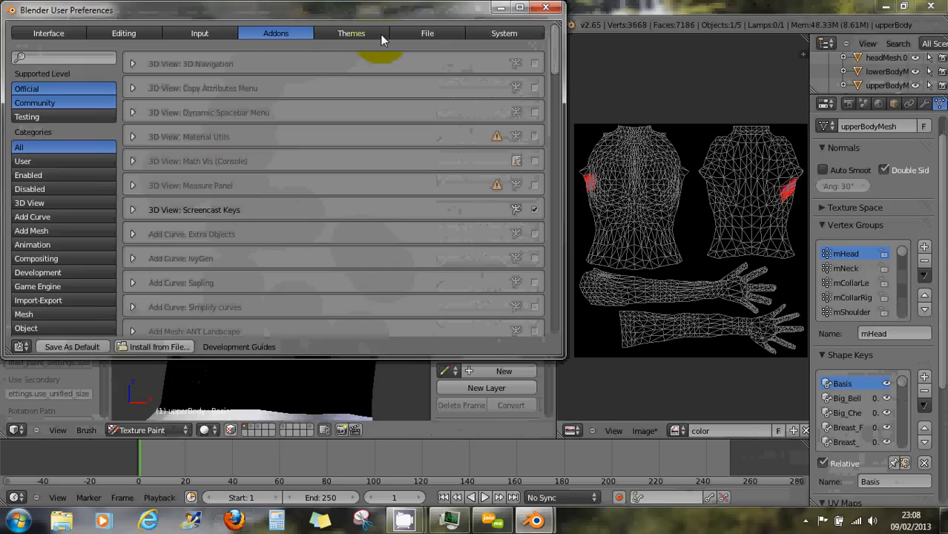
click(427, 32)
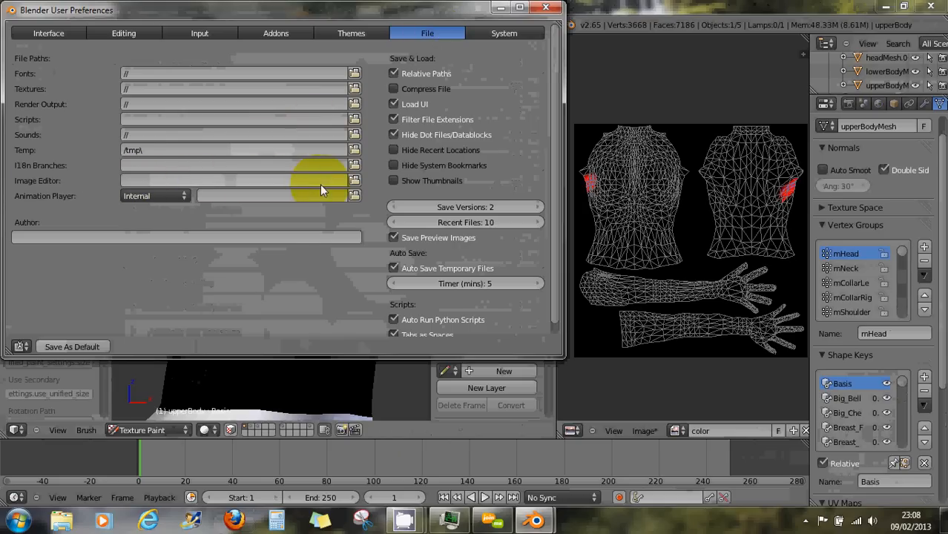
click(355, 181)
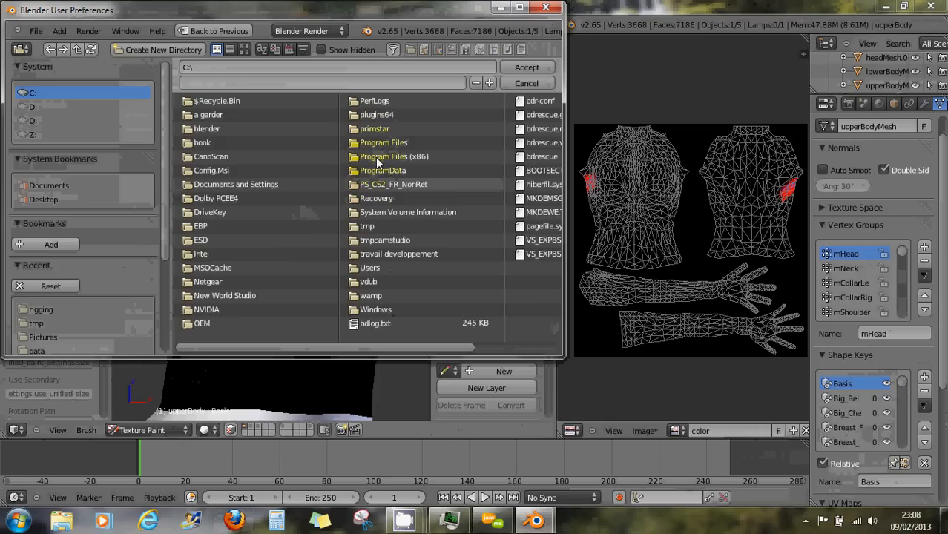
click(379, 158)
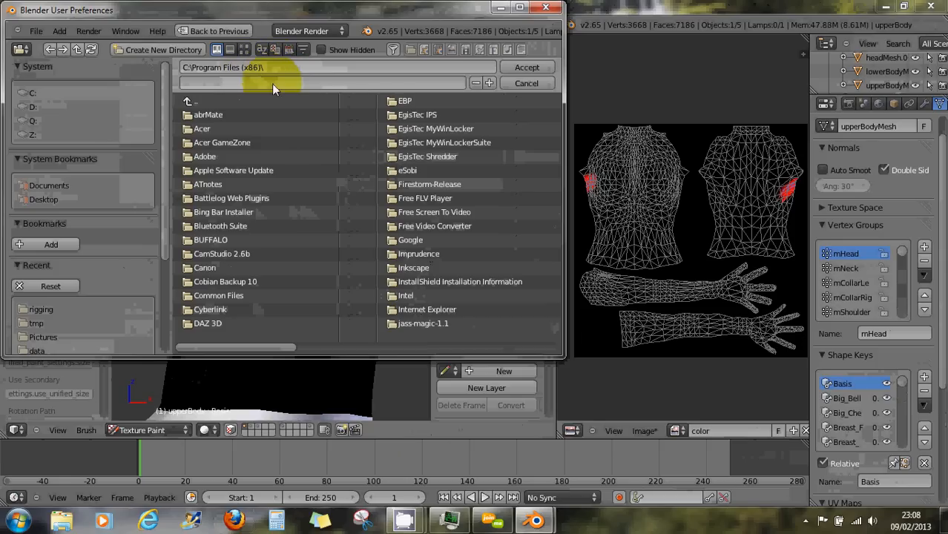
click(76, 49)
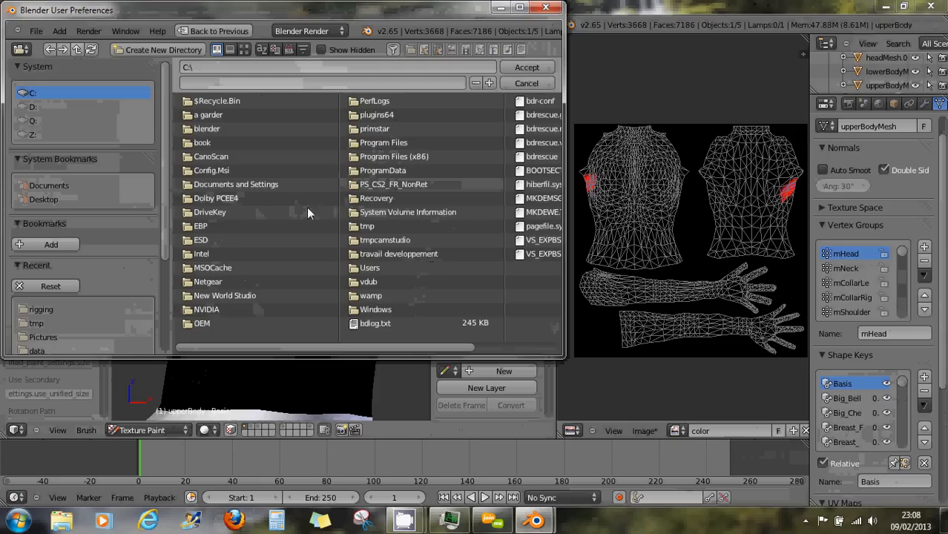
click(368, 144)
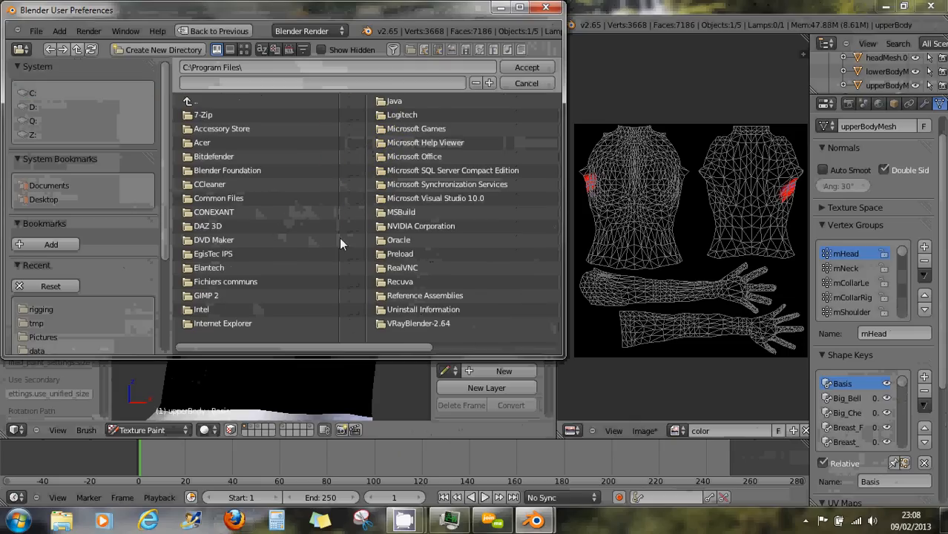
click(193, 298)
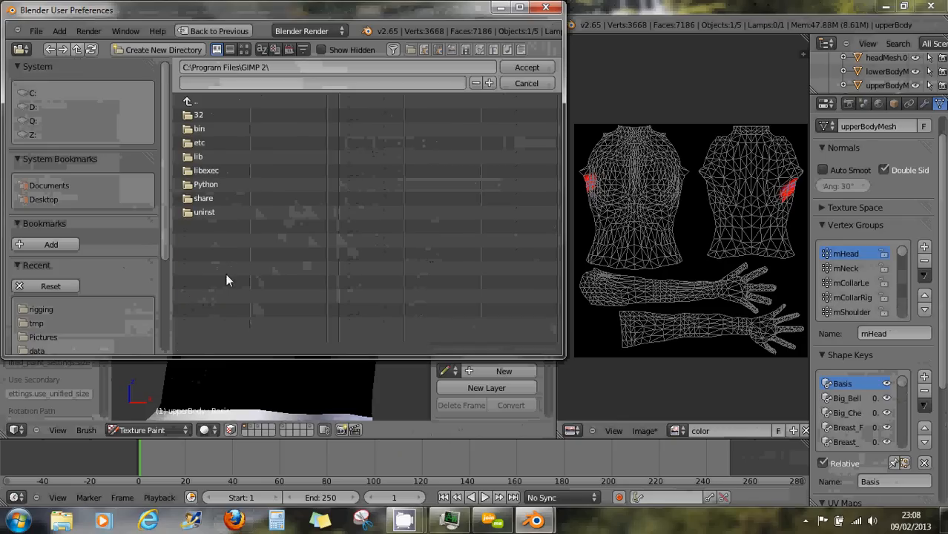
click(197, 129)
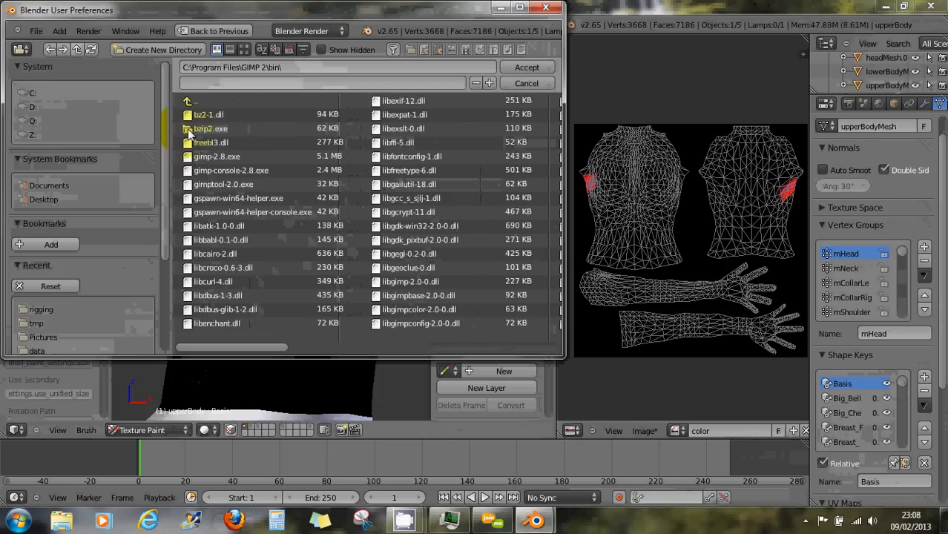
click(201, 157)
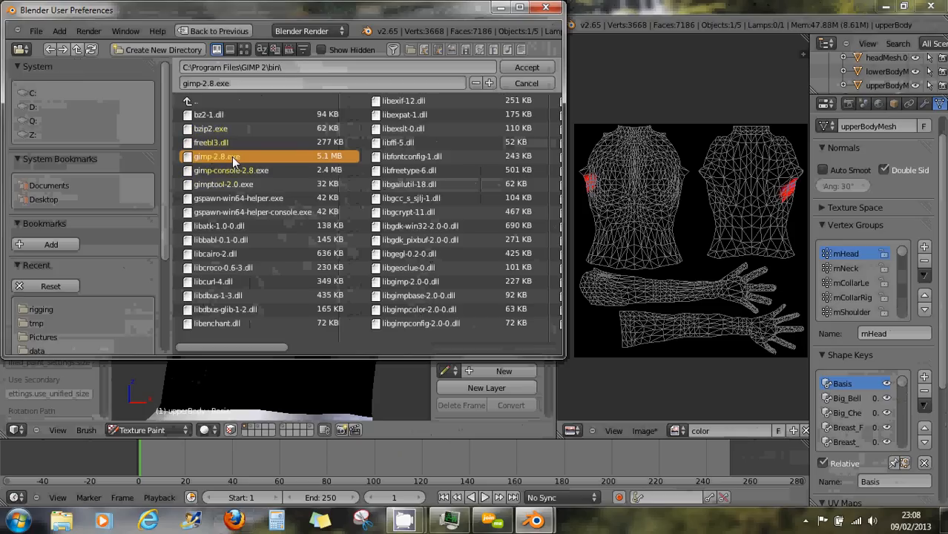
double_click(233, 157)
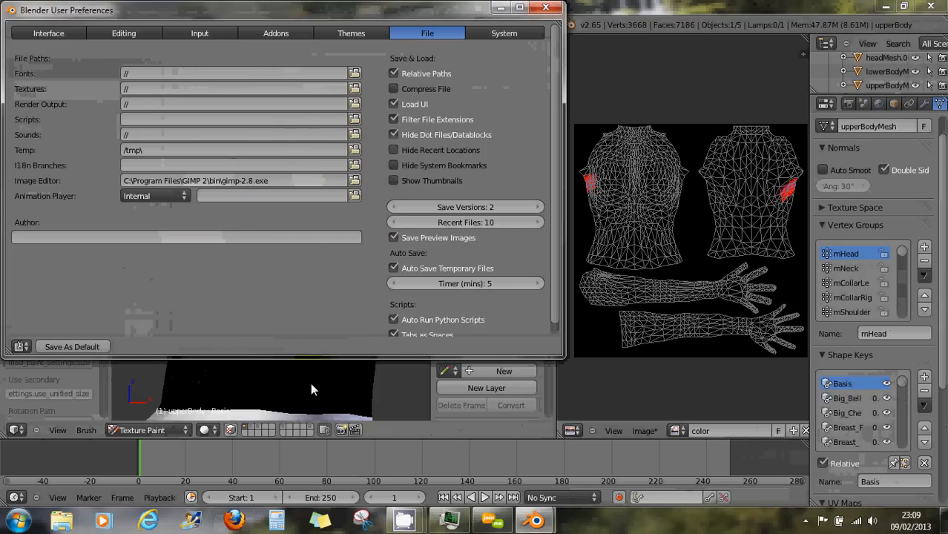
click(547, 10)
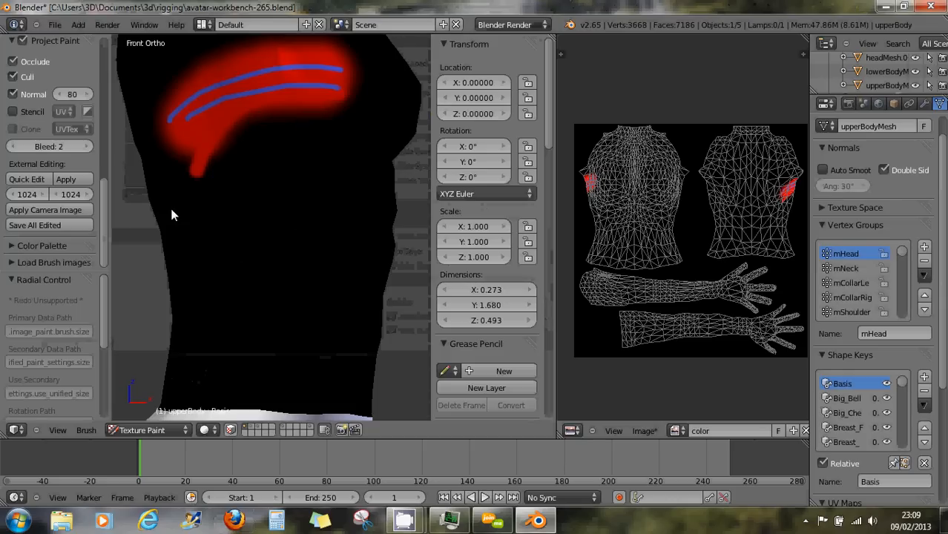
Step: Open the painted torso view in GIMP with Quick Edit and reposition its image window
click(27, 181)
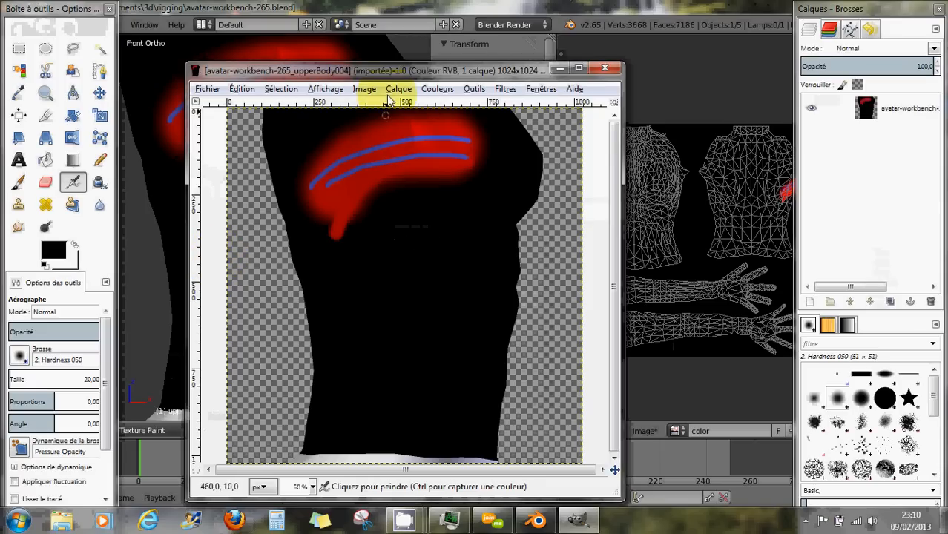
drag(374, 72, 439, 42)
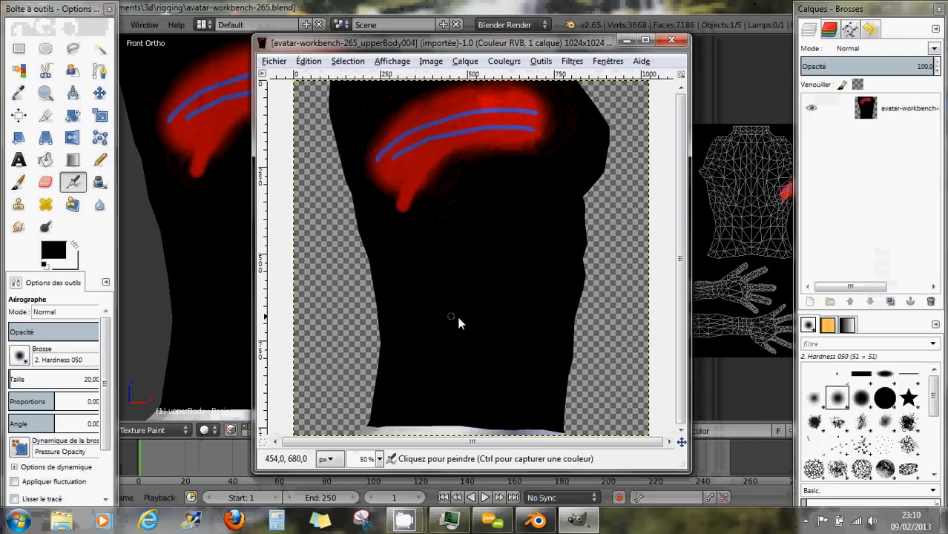
drag(462, 43, 407, 46)
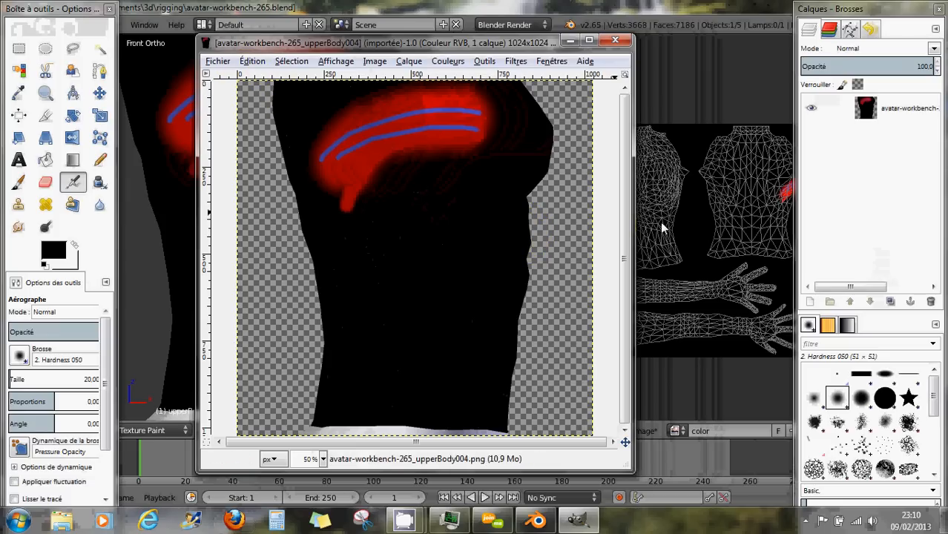
Step: Start opening an image file as a new layer, browse the Pictures, Documents and 3D folders, and preview 475931607.jpg in Pictures
click(218, 62)
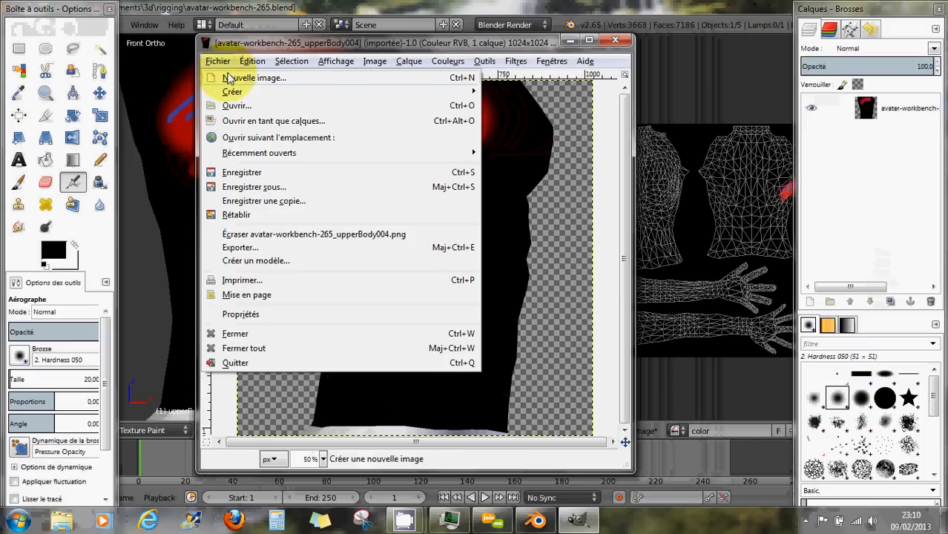
click(250, 123)
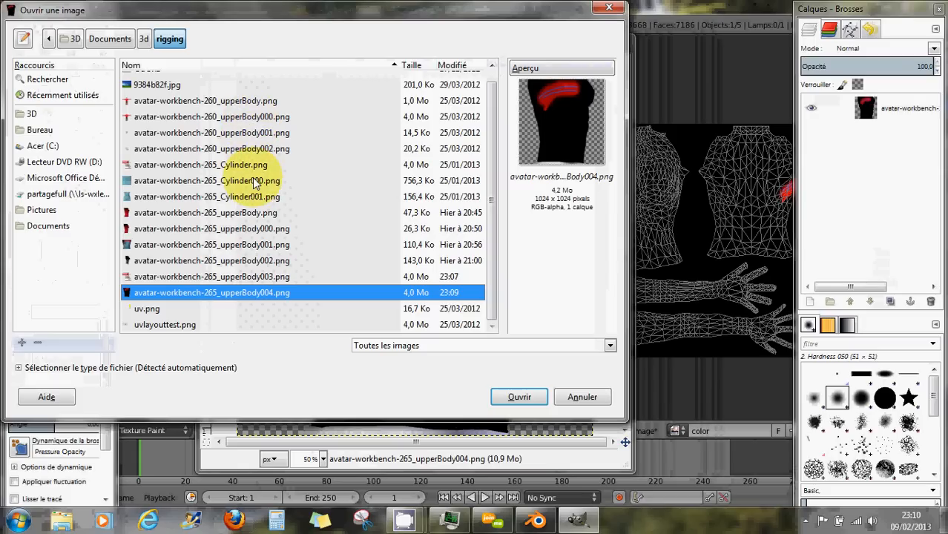
click(42, 210)
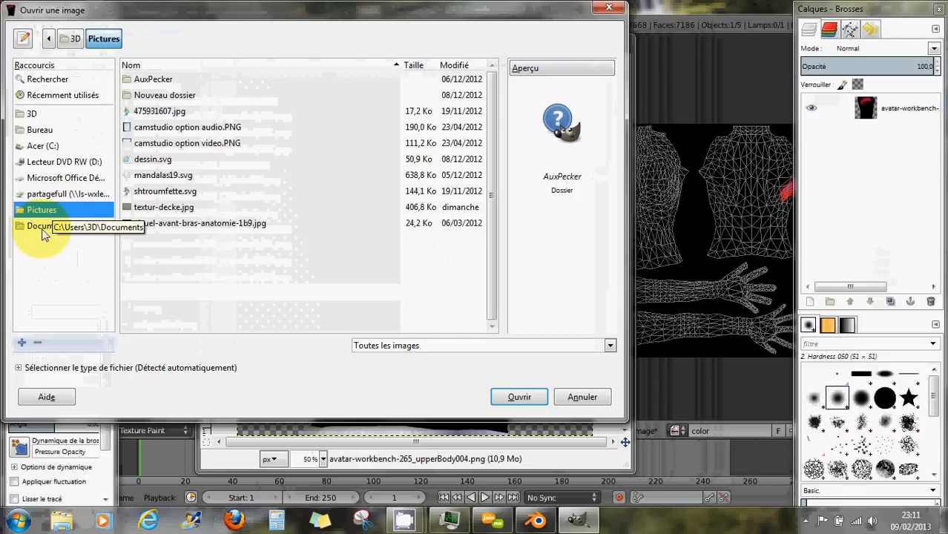
click(35, 230)
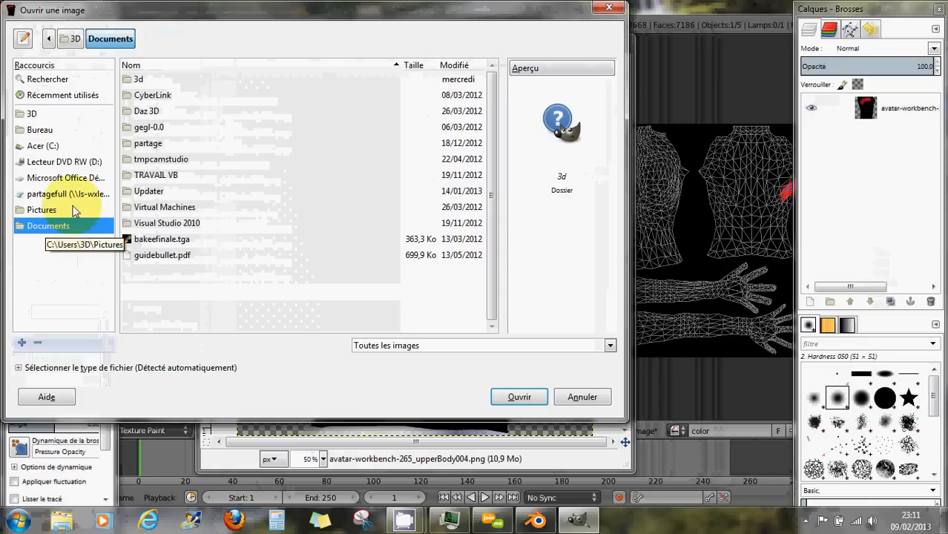
click(29, 116)
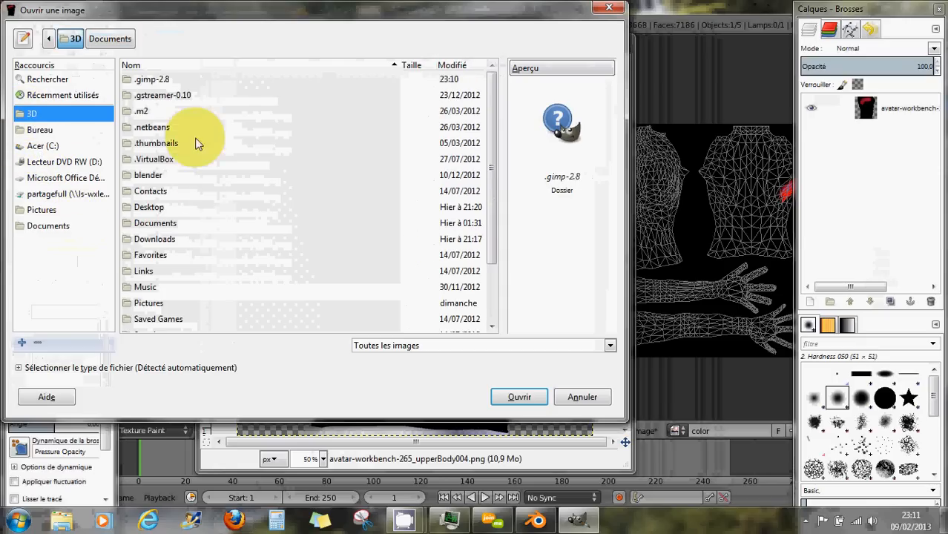
scroll(197, 159, down, 3)
click(151, 232)
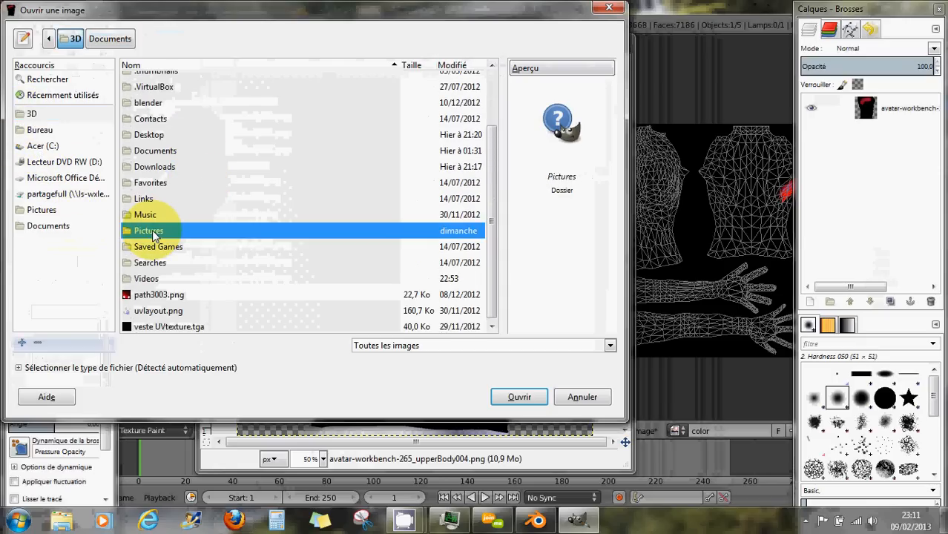
double_click(152, 235)
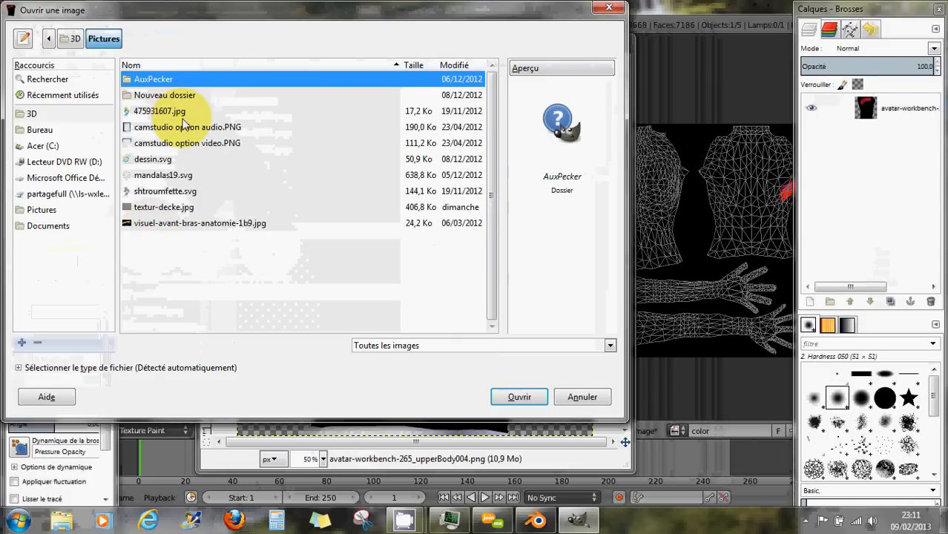
click(166, 115)
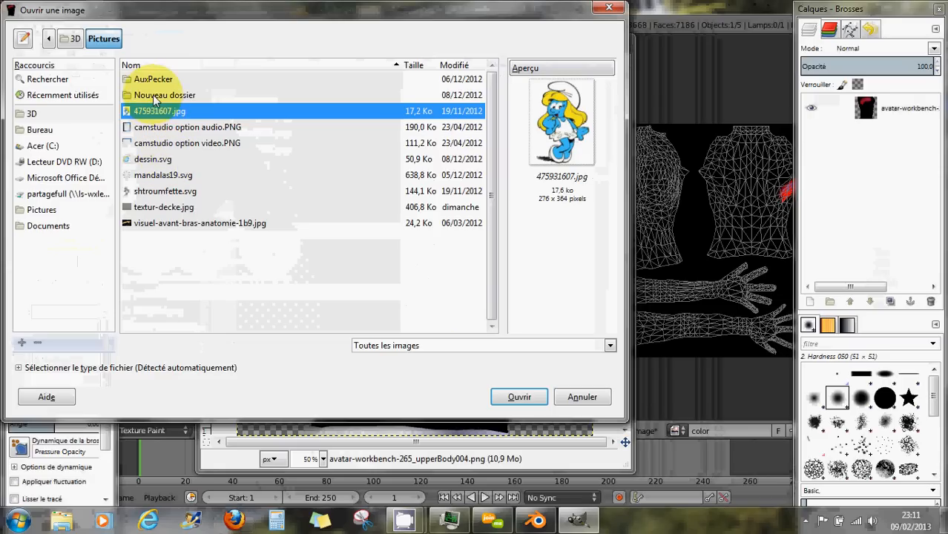
Step: Look through Nouveau dossier, Pictures, Documents, the desktop and the raccourcis folder for another suitable image, previewing dessin.svg
double_click(155, 96)
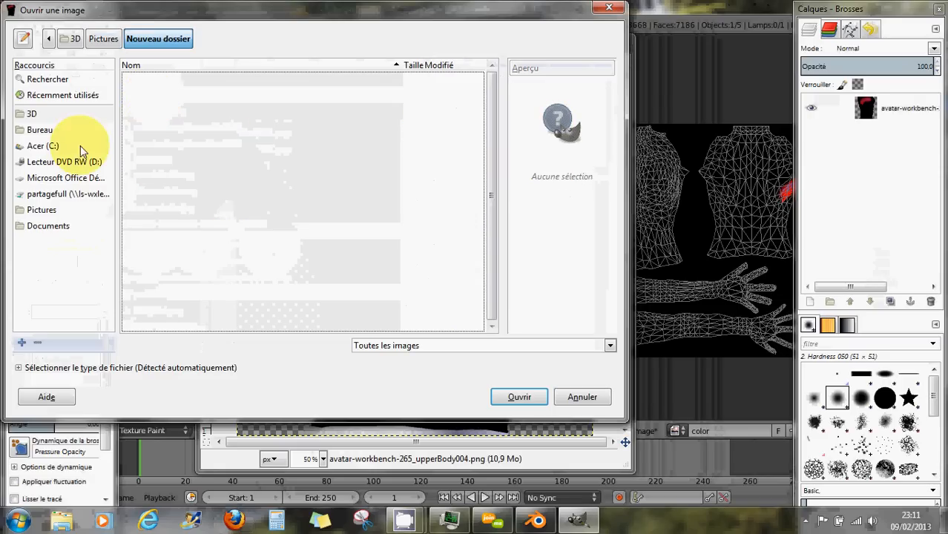
click(45, 210)
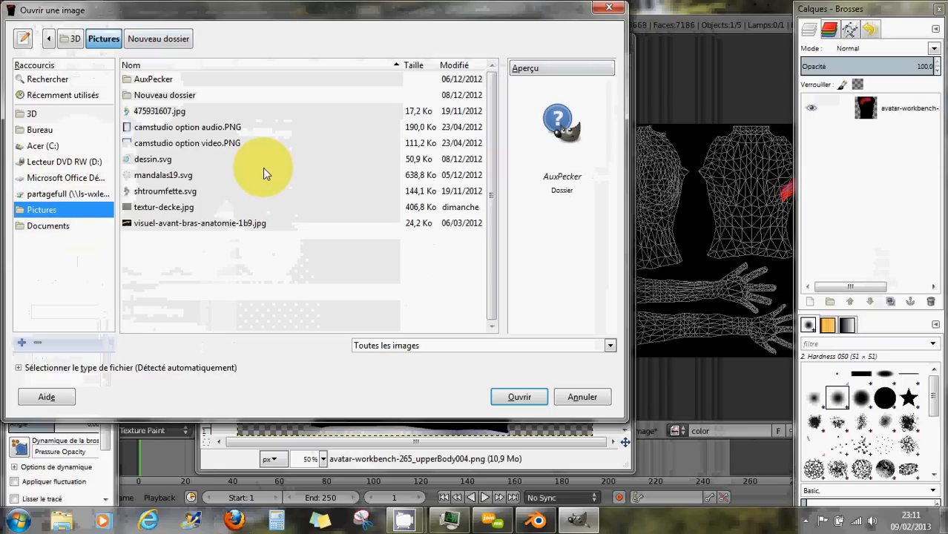
click(162, 162)
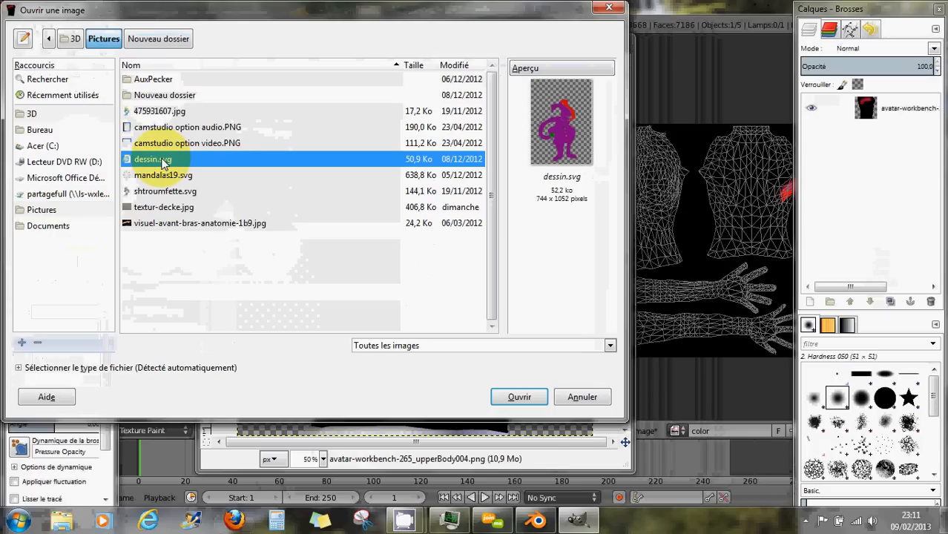
click(152, 114)
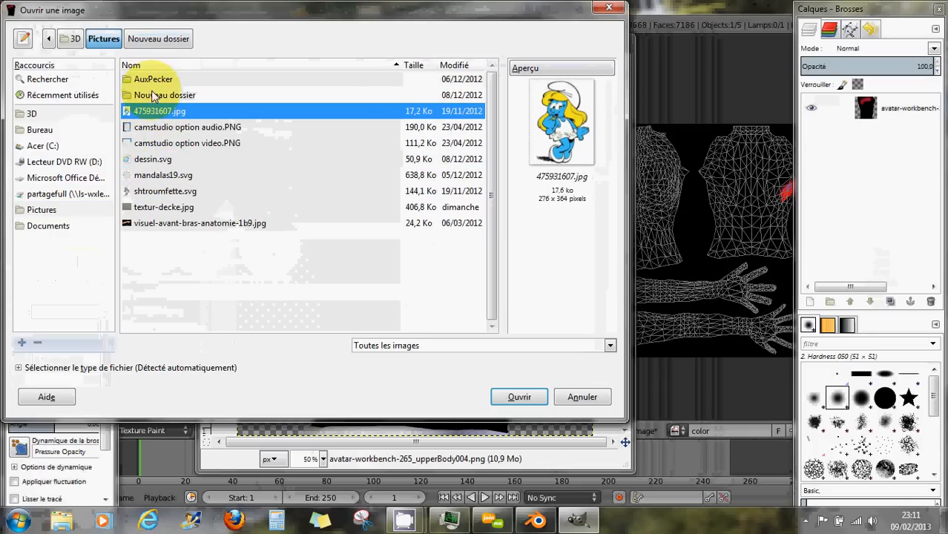
click(52, 227)
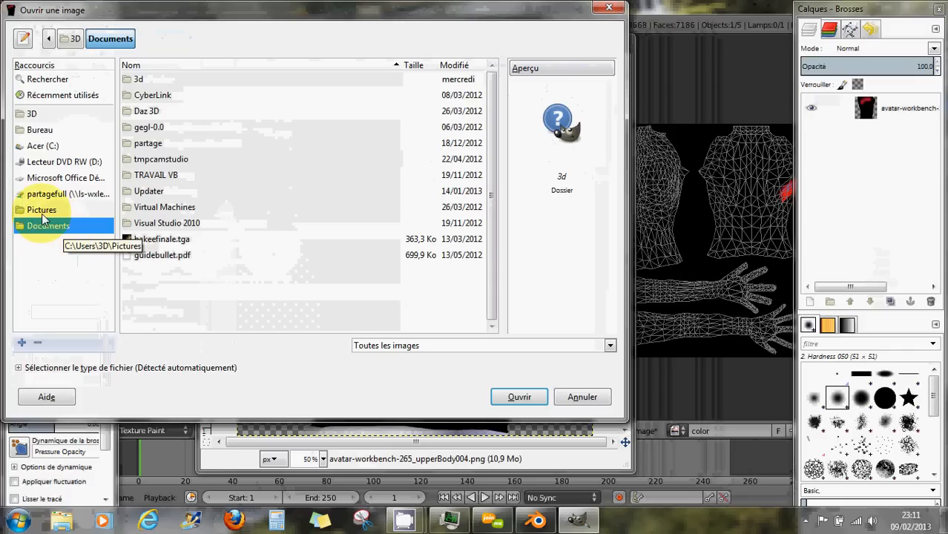
click(34, 130)
click(149, 98)
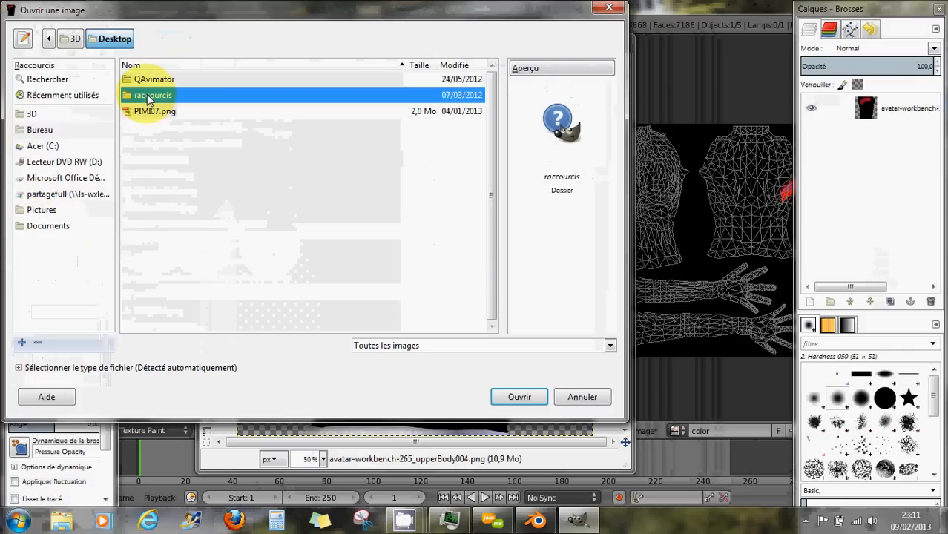
double_click(149, 100)
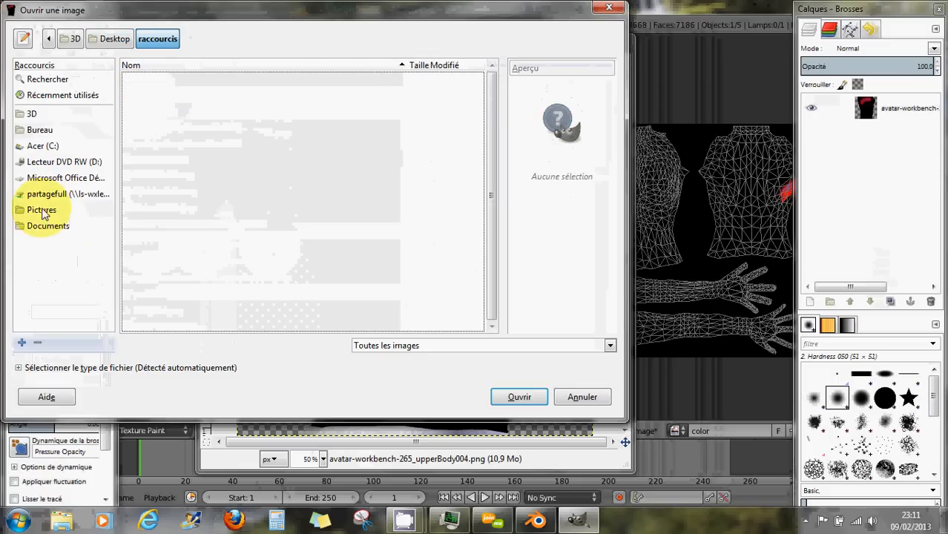
Step: Add 475931607.jpg from the Pictures folder as a new layer over the torso image
click(43, 212)
click(157, 113)
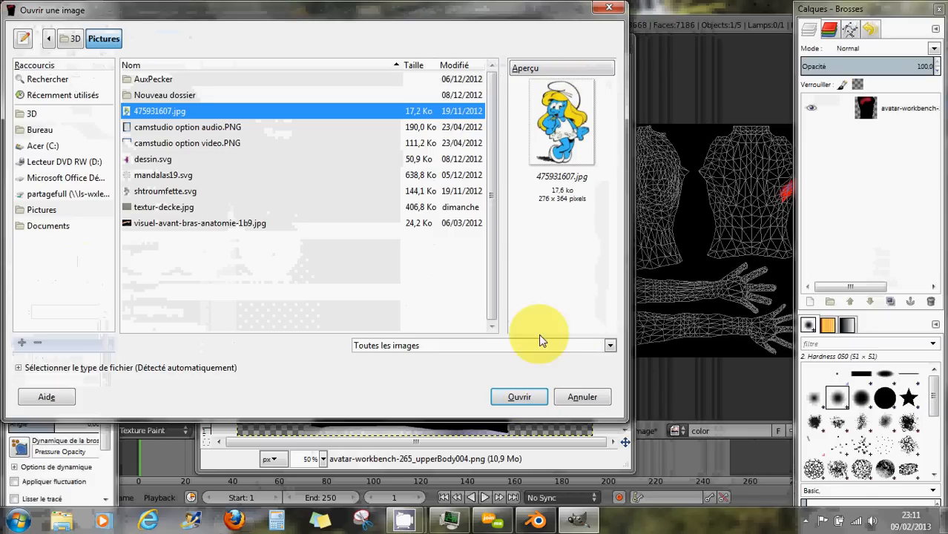
click(520, 396)
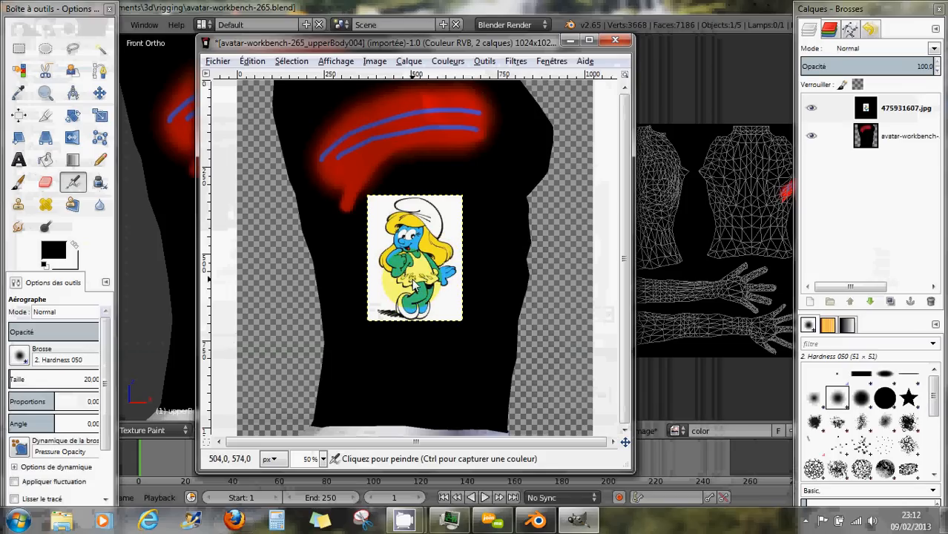
Step: Scale the character layer up to about 418 × 504 pixels and shift it down onto the torso's lower half
click(100, 117)
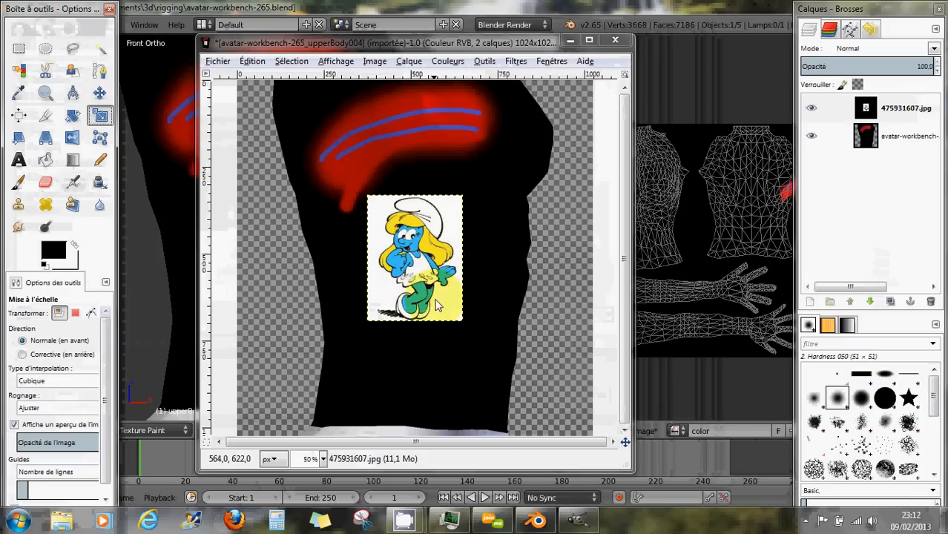
drag(450, 317, 512, 369)
drag(445, 285, 420, 313)
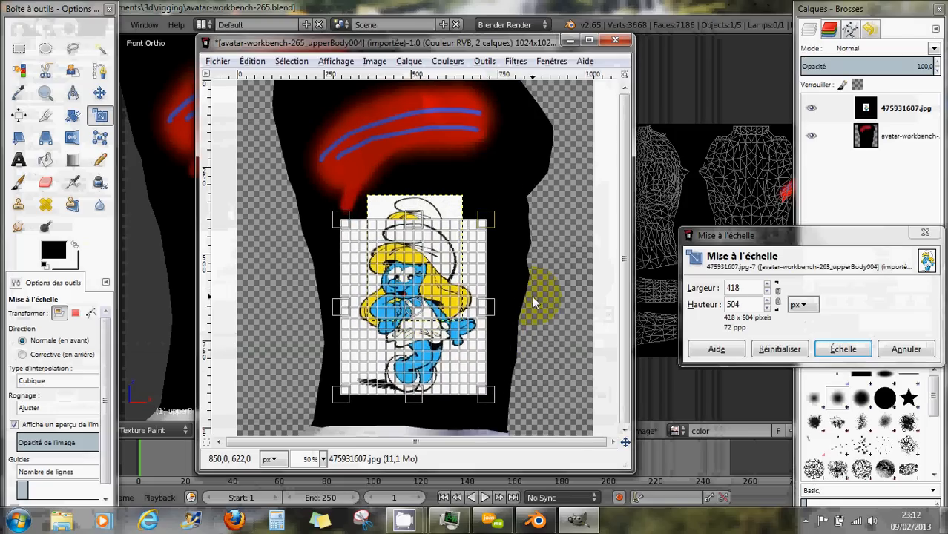
click(820, 351)
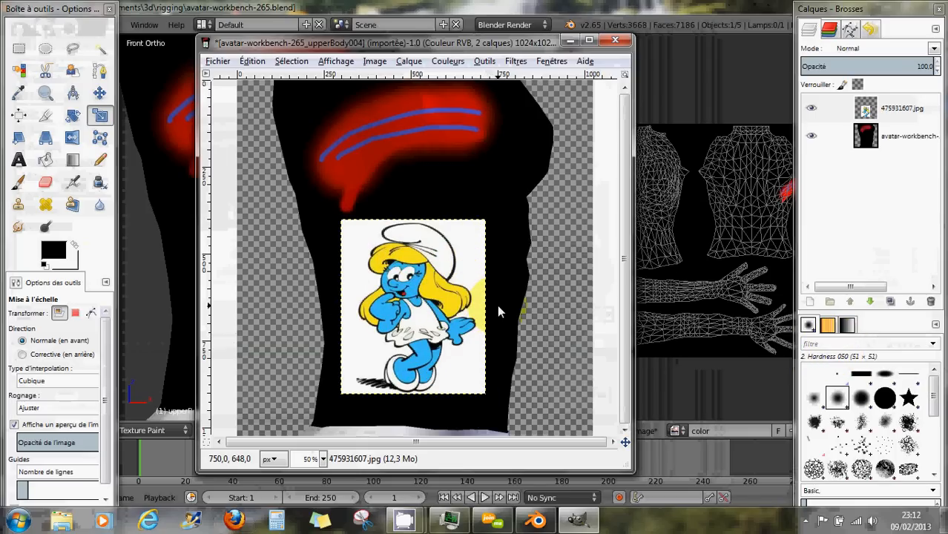
Step: Hide the painted torso layer and turn the character layer's white transparent with Color to Alpha
click(812, 137)
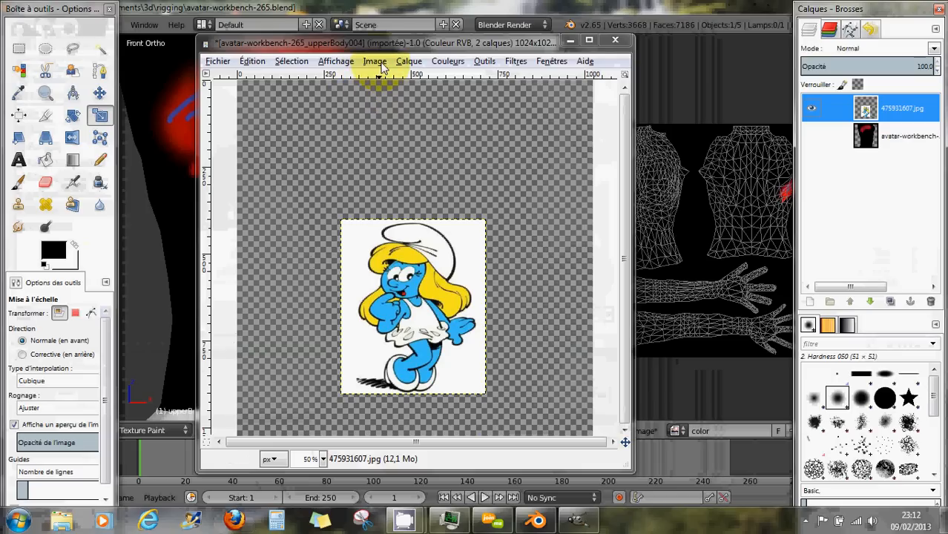
click(406, 64)
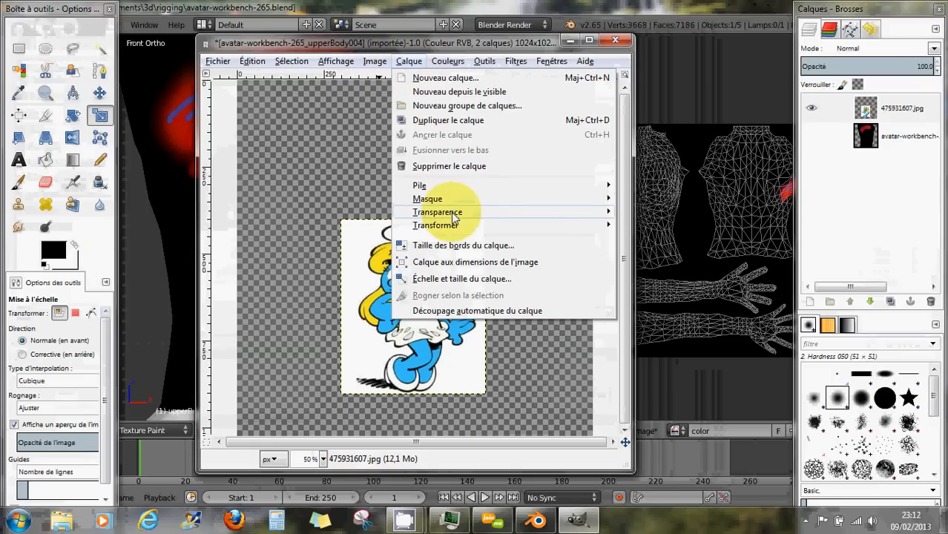
mouse_move(547, 217)
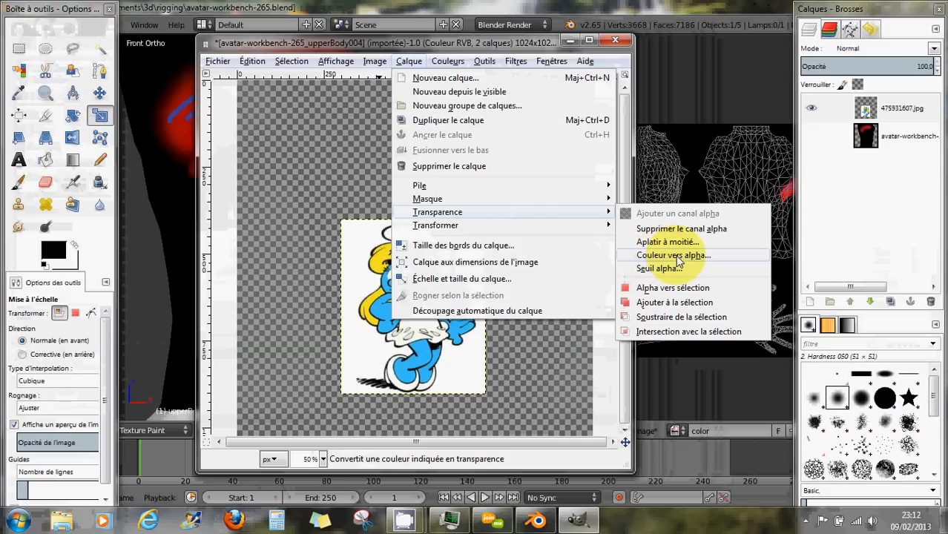
click(675, 256)
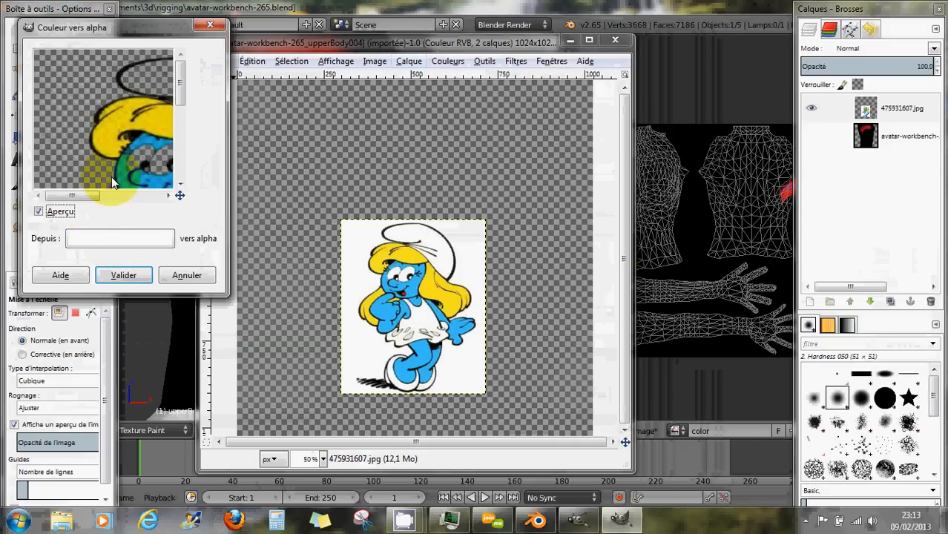
click(123, 275)
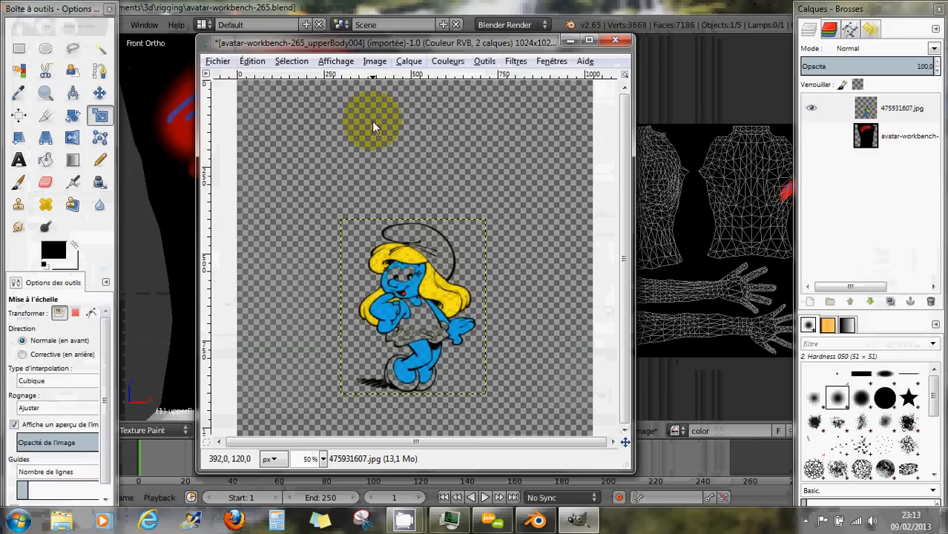
Step: Export the image as PNG over the existing avatar-workbench-265_upperBody004.png, keeping the default export options
click(221, 63)
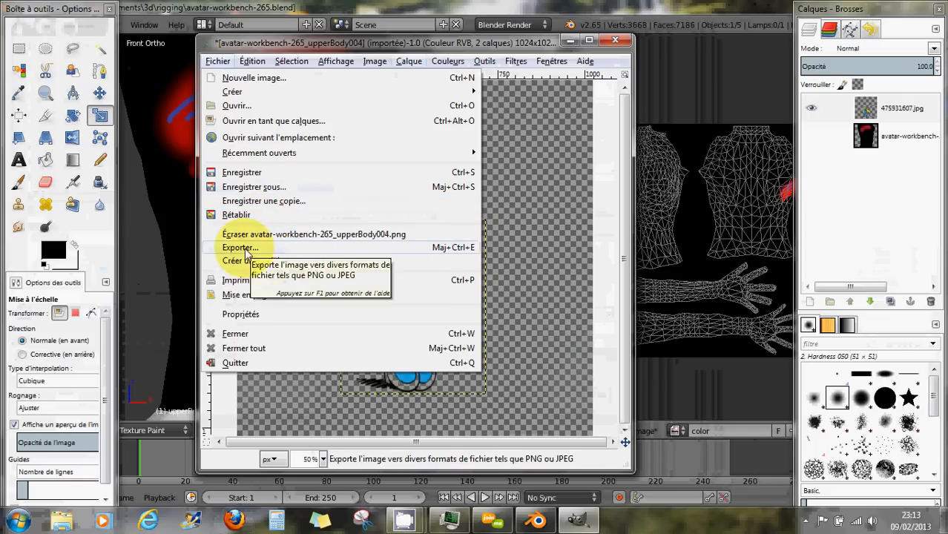
click(244, 252)
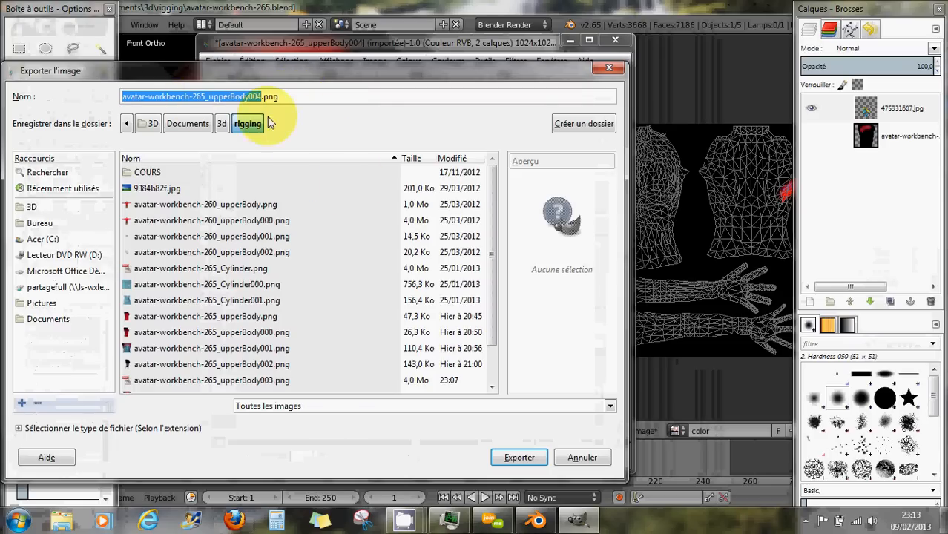
click(517, 454)
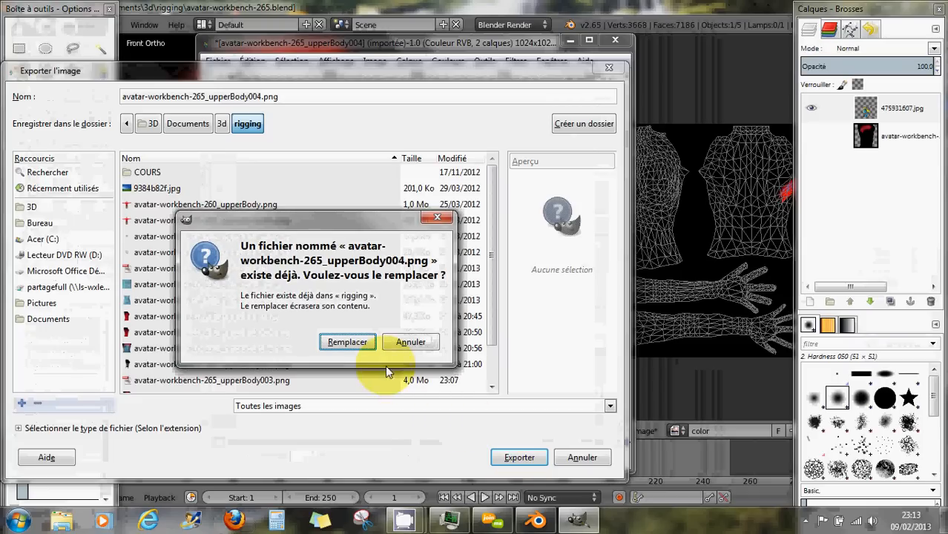
click(355, 343)
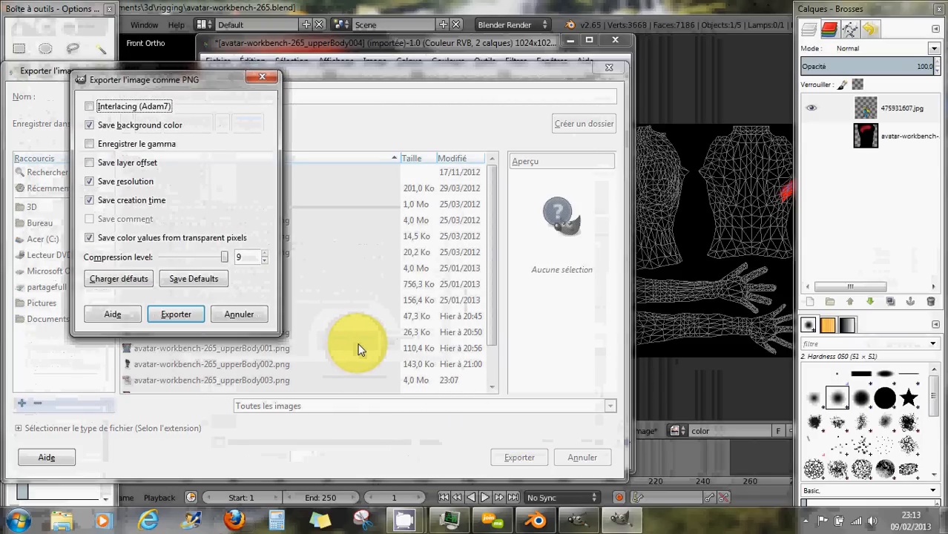
click(184, 317)
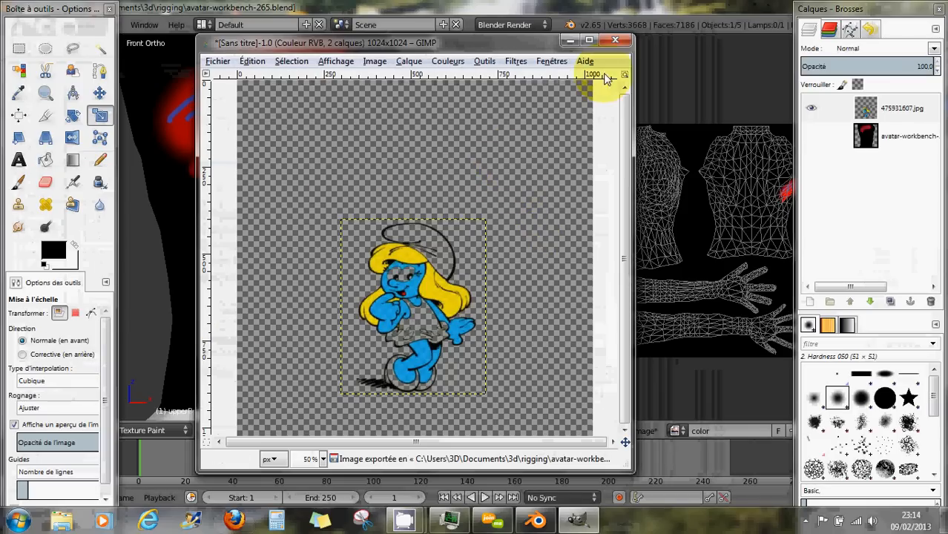
Step: Close the image without saving it and quit GIMP
click(614, 39)
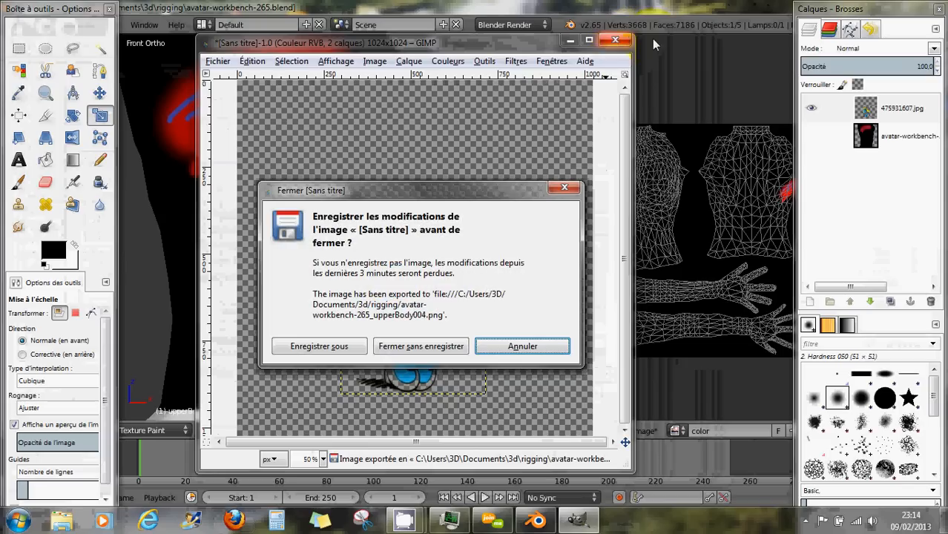
click(445, 346)
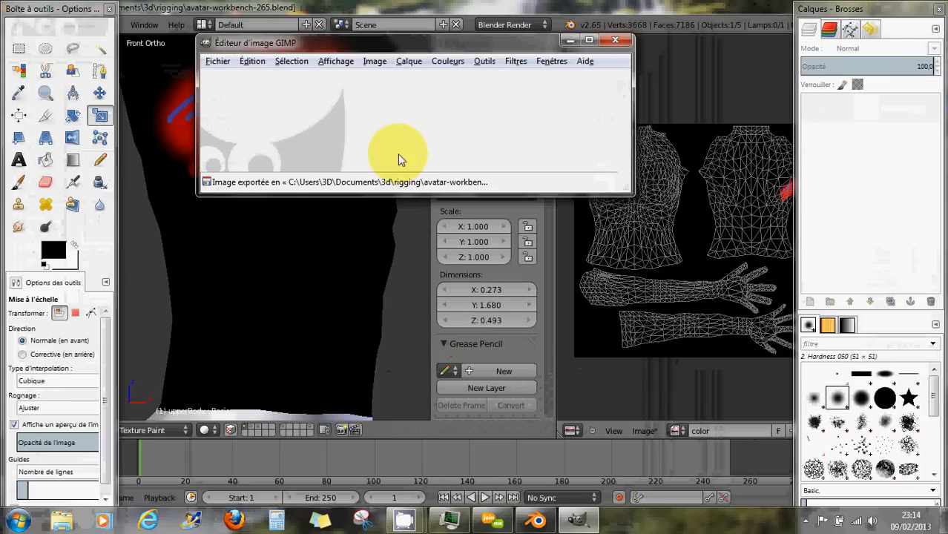
click(614, 40)
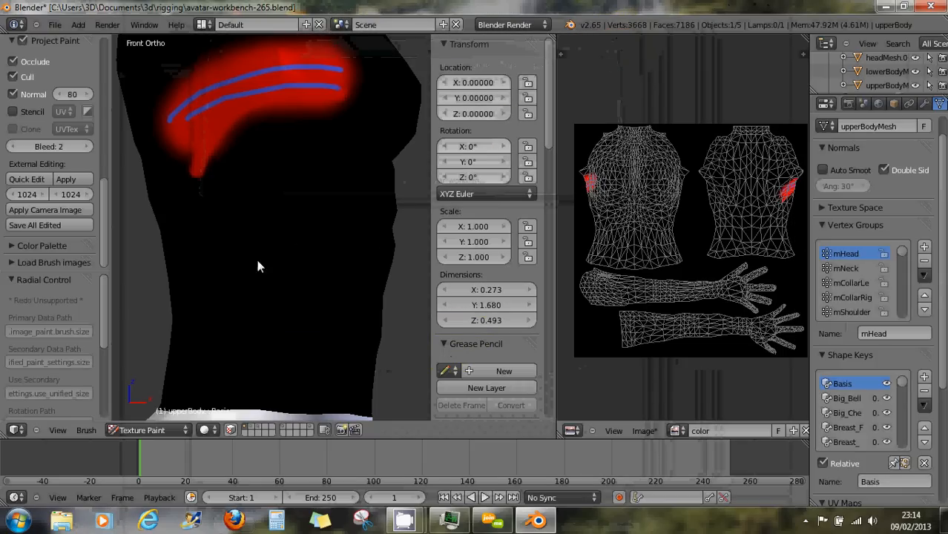
Step: Apply the externally edited image to the avatar's torso in Blender and orbit the model to check the projection
click(72, 180)
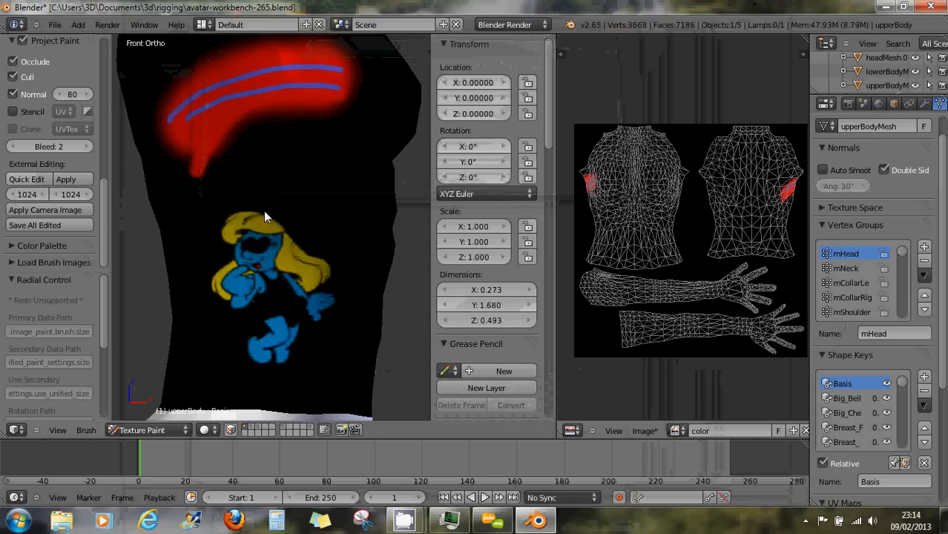
mouse_move(321, 271)
middle_down()
mouse_move(301, 271)
mouse_move(397, 282)
mouse_move(371, 286)
middle_up()
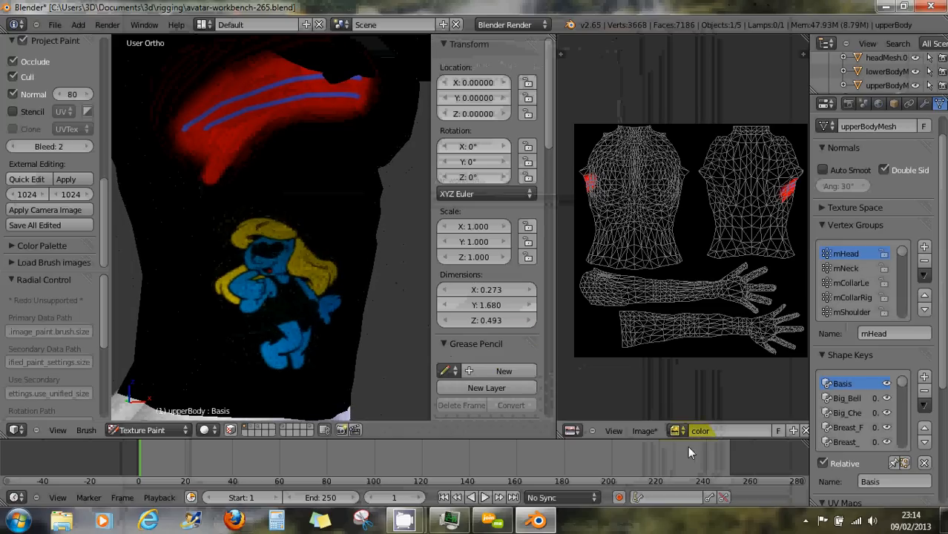
Step: Create a new blank 1024 × 1024 image named untitled, filled with green and with alpha enabled
click(655, 430)
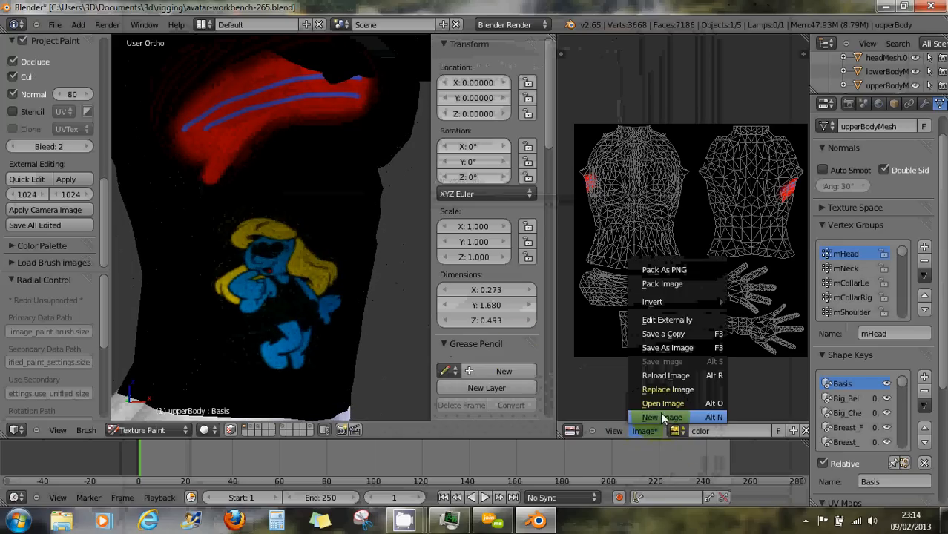
click(661, 420)
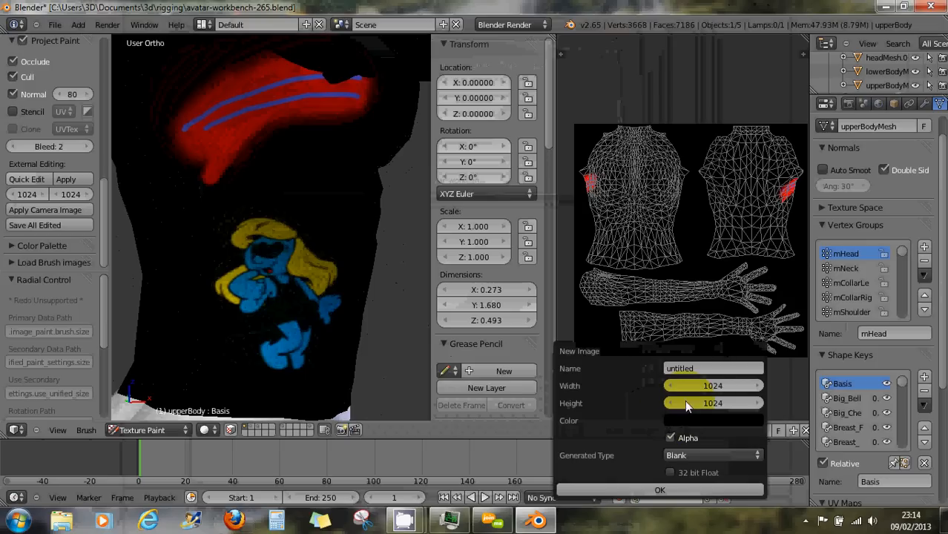
click(694, 421)
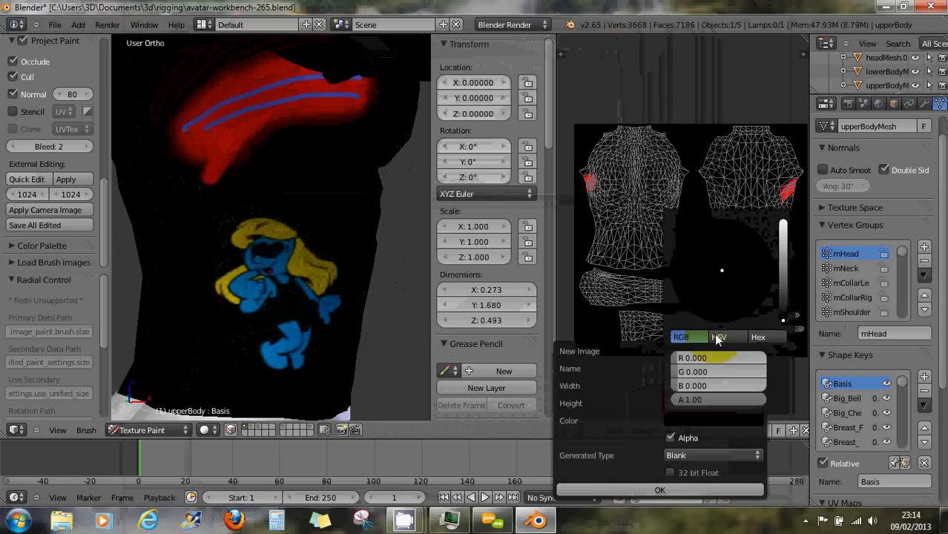
drag(785, 310, 784, 223)
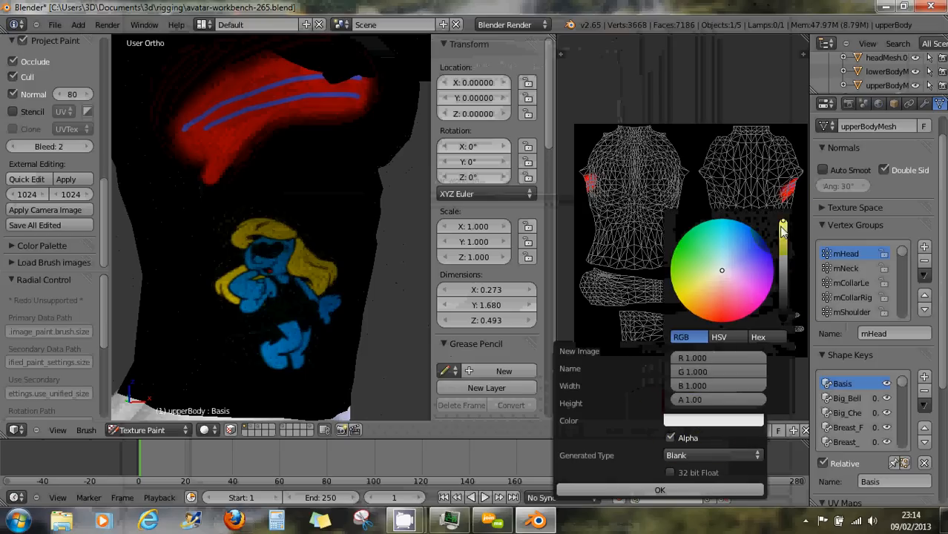
drag(724, 270, 683, 247)
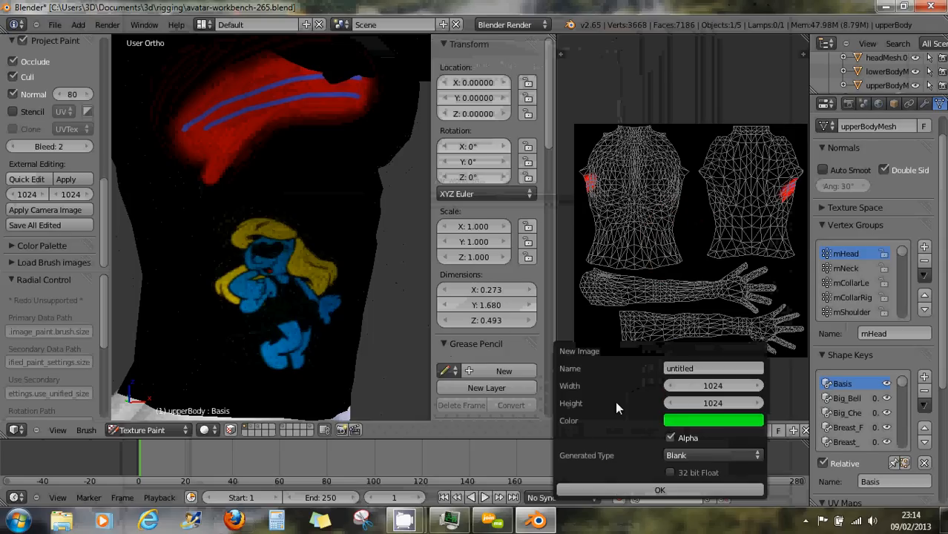
click(693, 490)
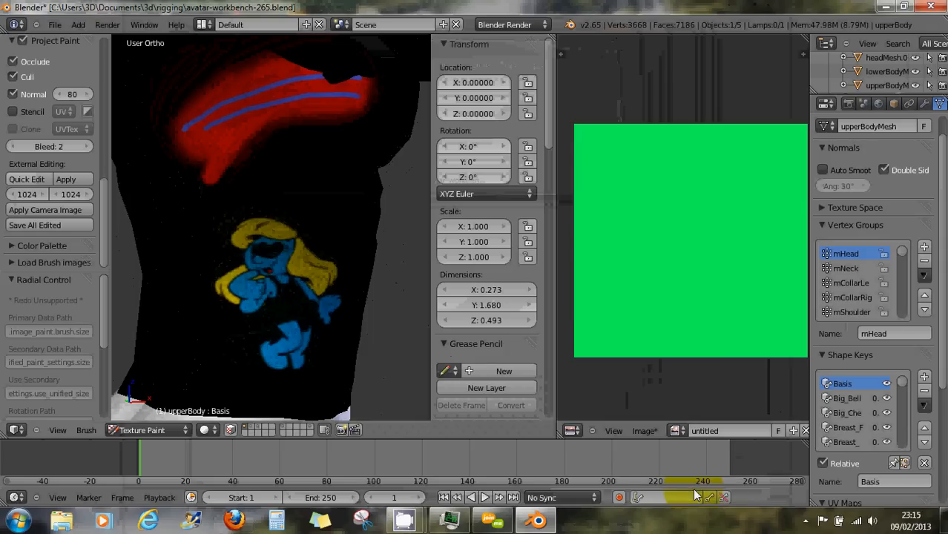
Step: Enter Edit Mode on the upper body mesh and assign the untitled image to its UV layout
click(143, 431)
click(143, 401)
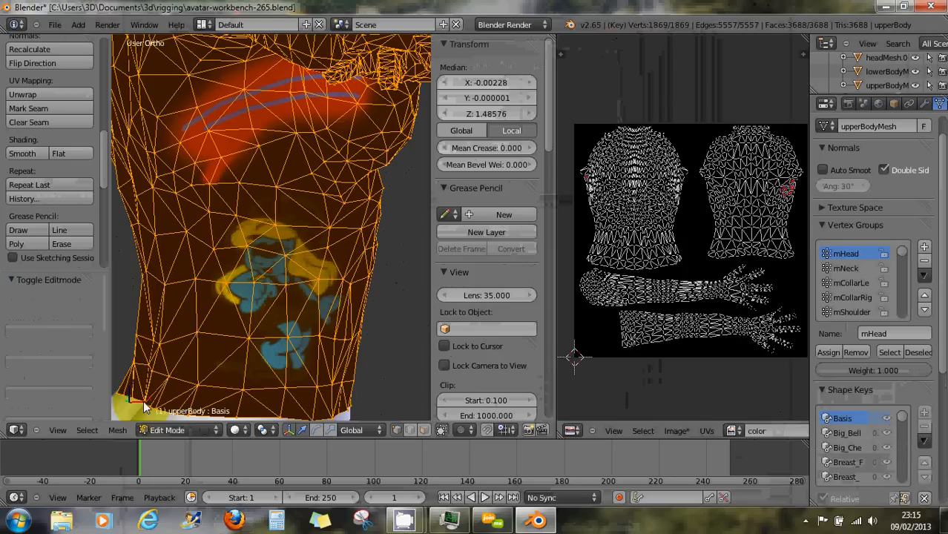
click(737, 430)
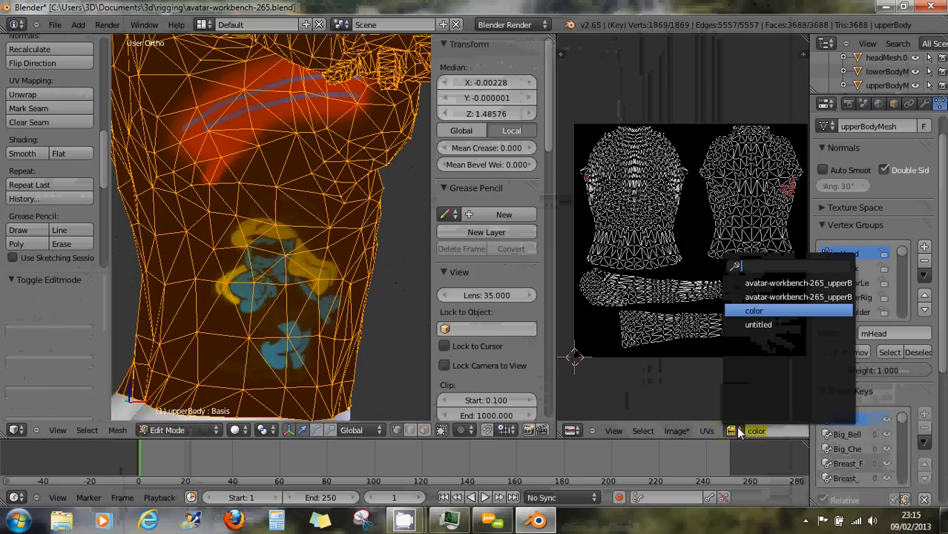
click(751, 326)
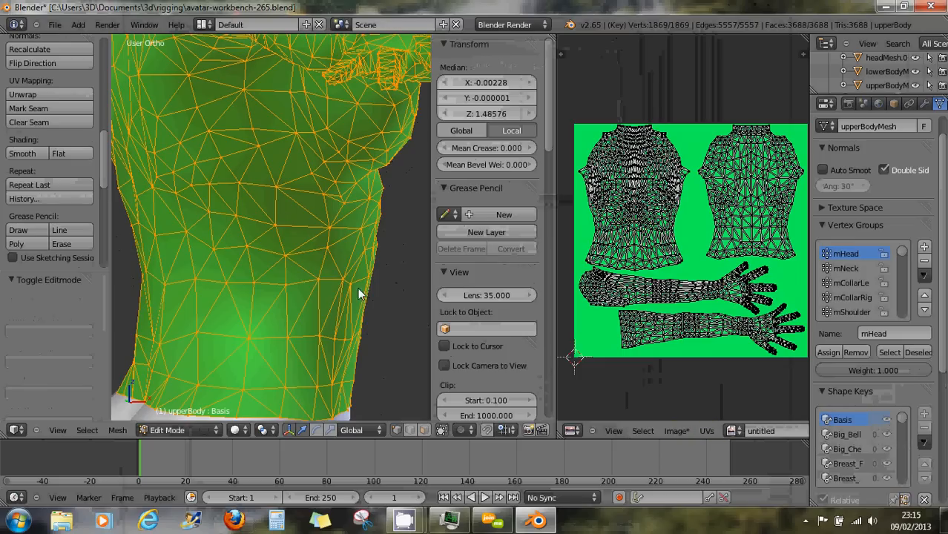
middle_drag(358, 294, 332, 289)
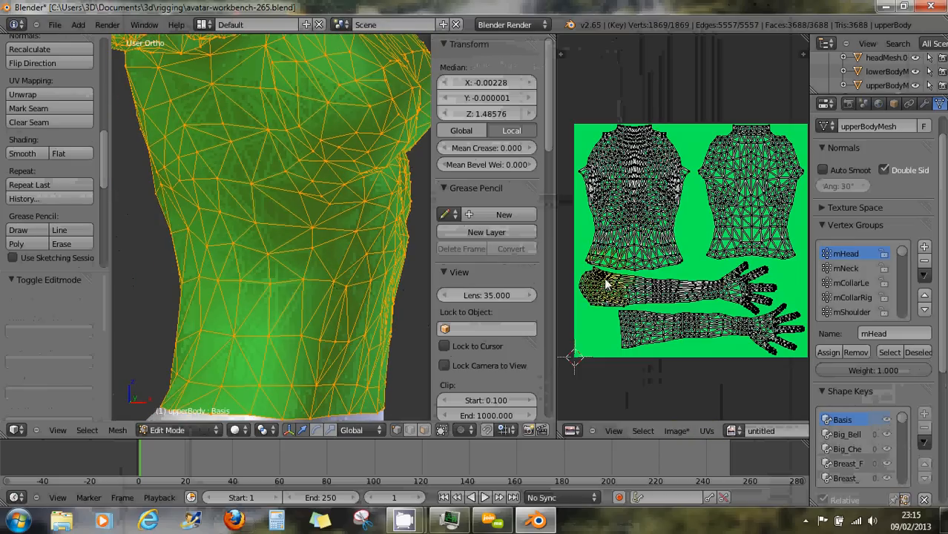
Step: Return to Texture Paint mode, apply the externally edited character image to the green torso and orbit to check the projection
click(190, 430)
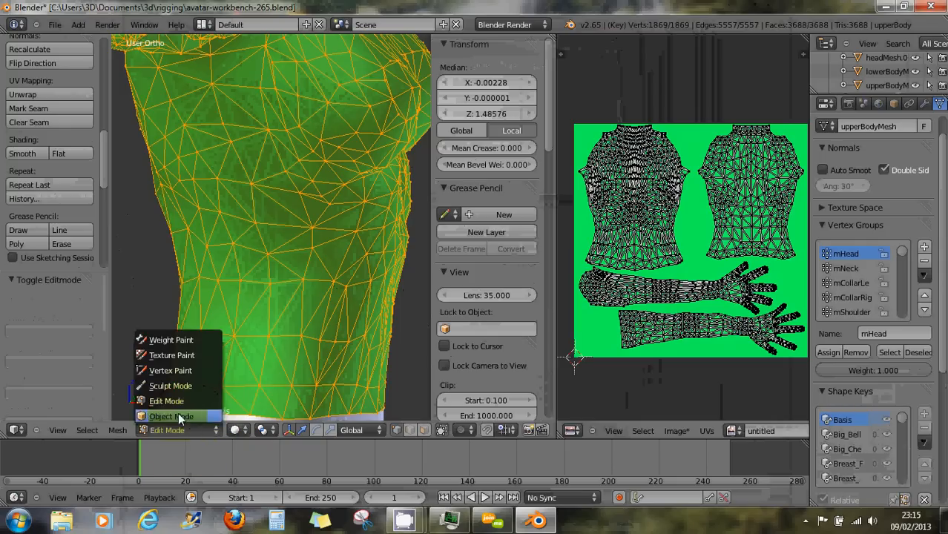
click(171, 361)
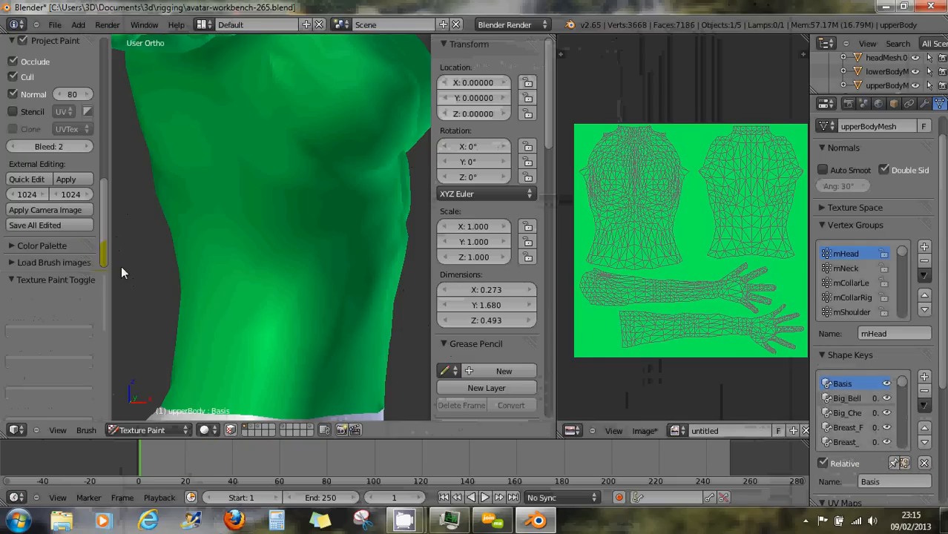
click(66, 179)
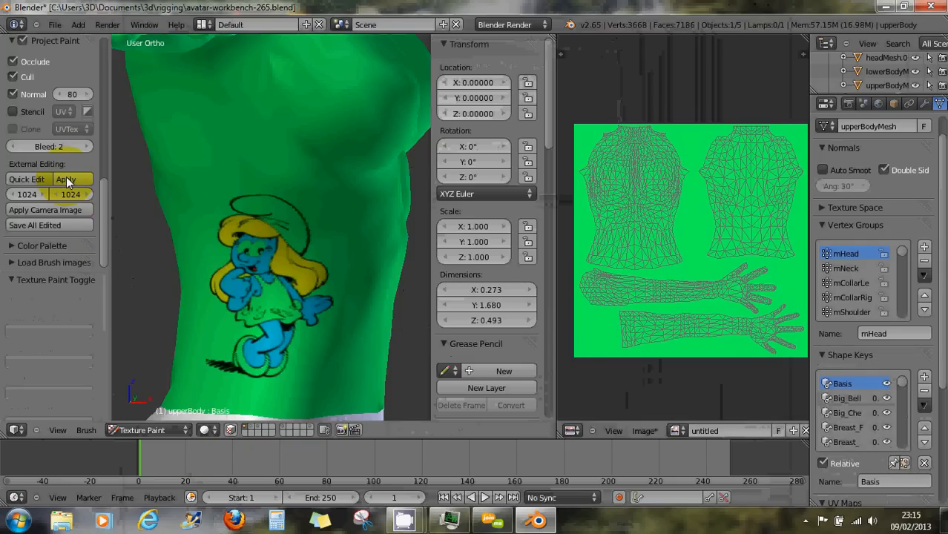
middle_drag(286, 297, 322, 271)
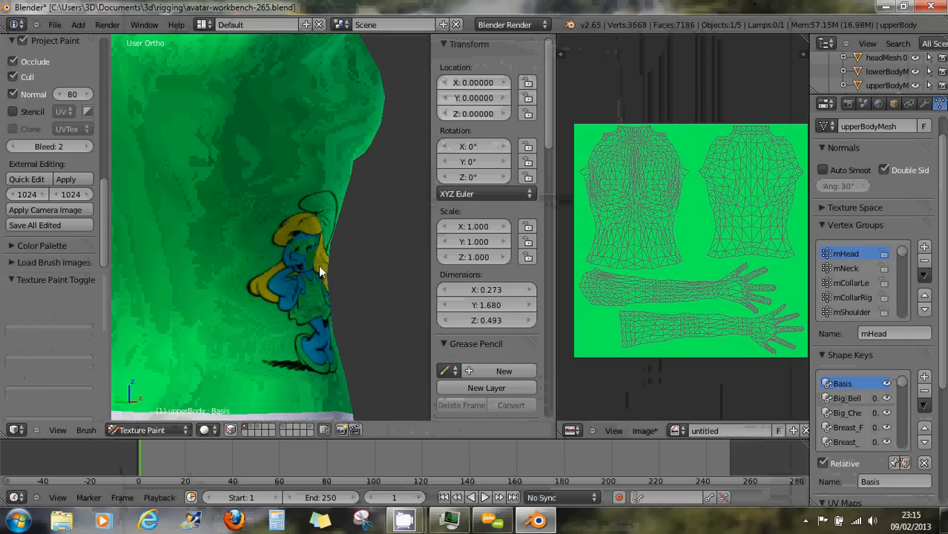
Step: Frame a closer view of the torso beside the character and send it to GIMP with Quick Edit
middle_drag(271, 258, 313, 253)
click(19, 179)
scroll(241, 227, up, 2)
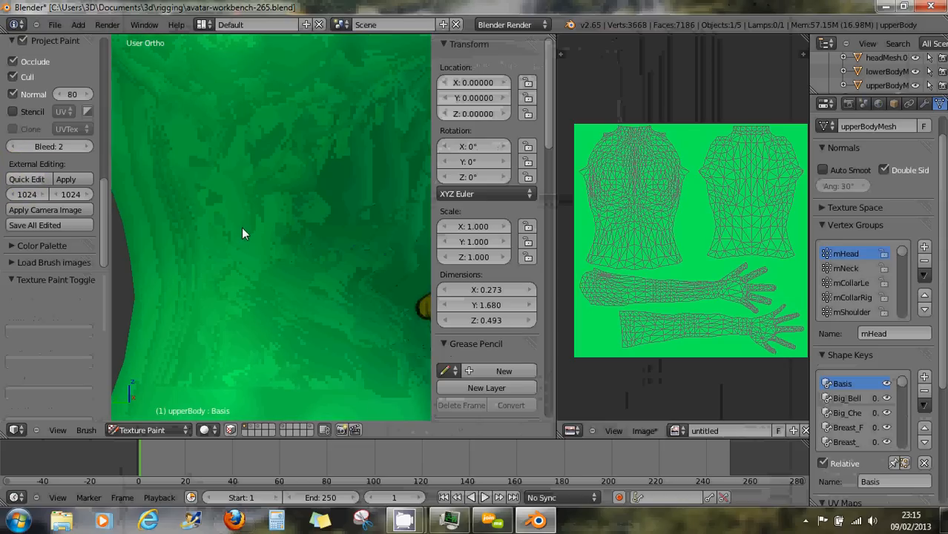
click(83, 194)
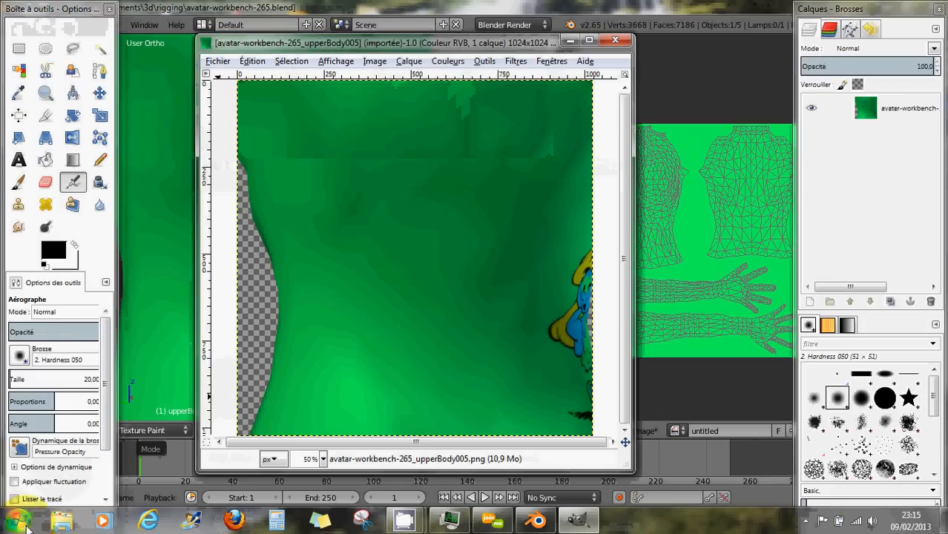
Step: Switch to Windows Explorer and open the Images library
click(62, 524)
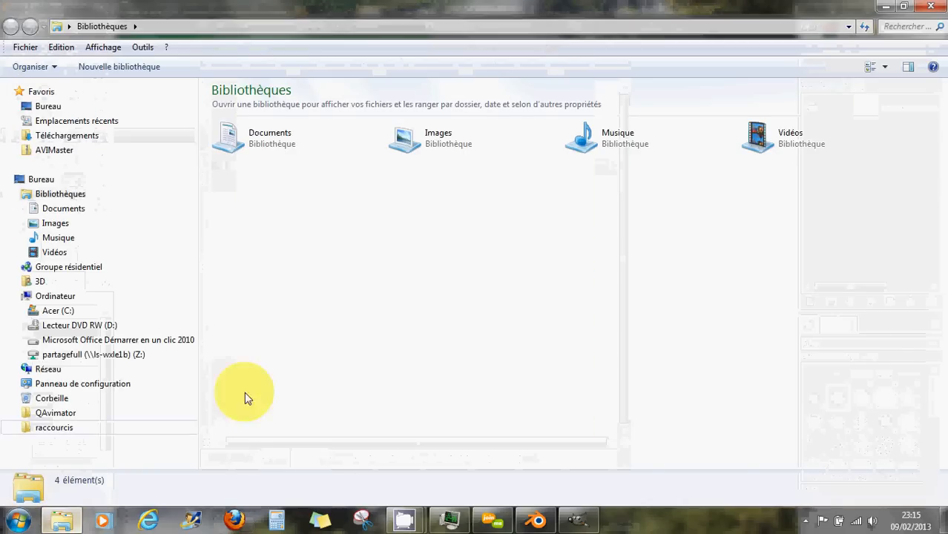
double_click(417, 141)
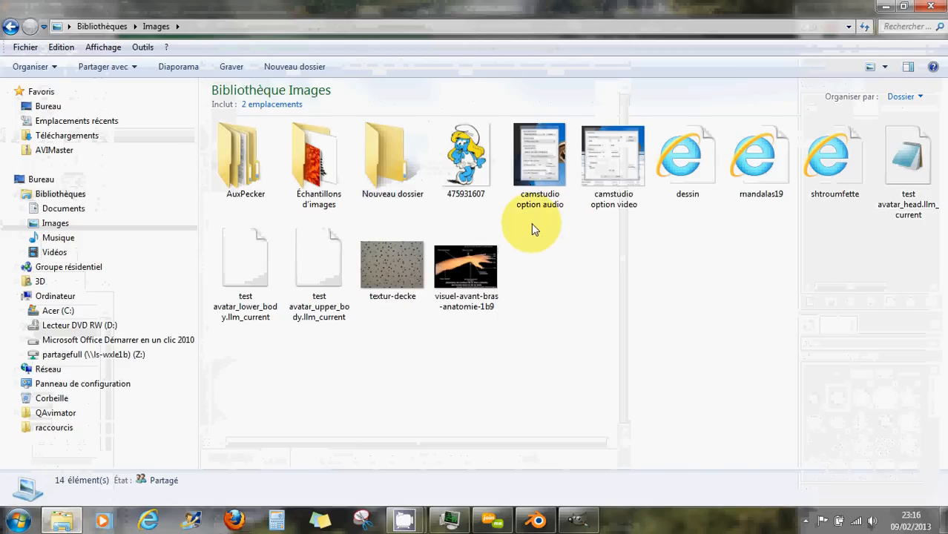
mouse_move(379, 175)
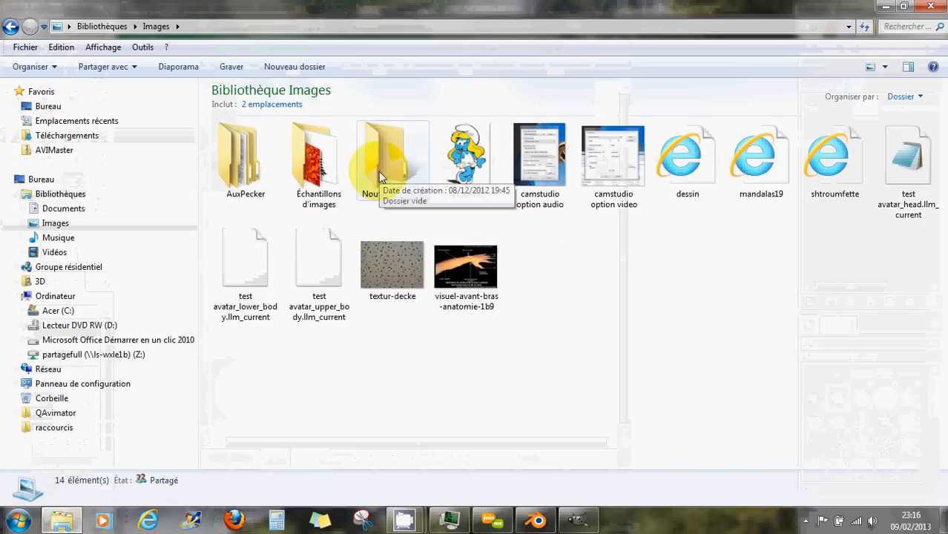
click(380, 175)
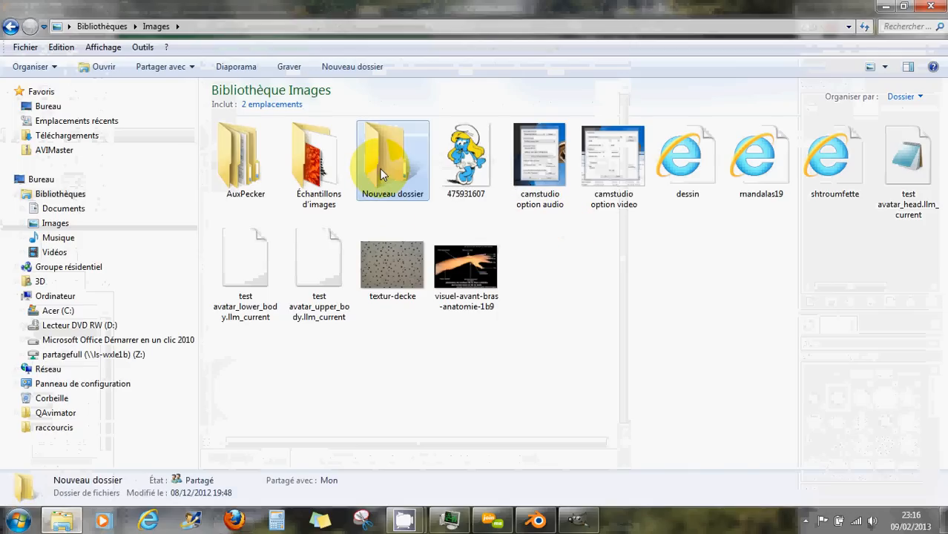
double_click(380, 174)
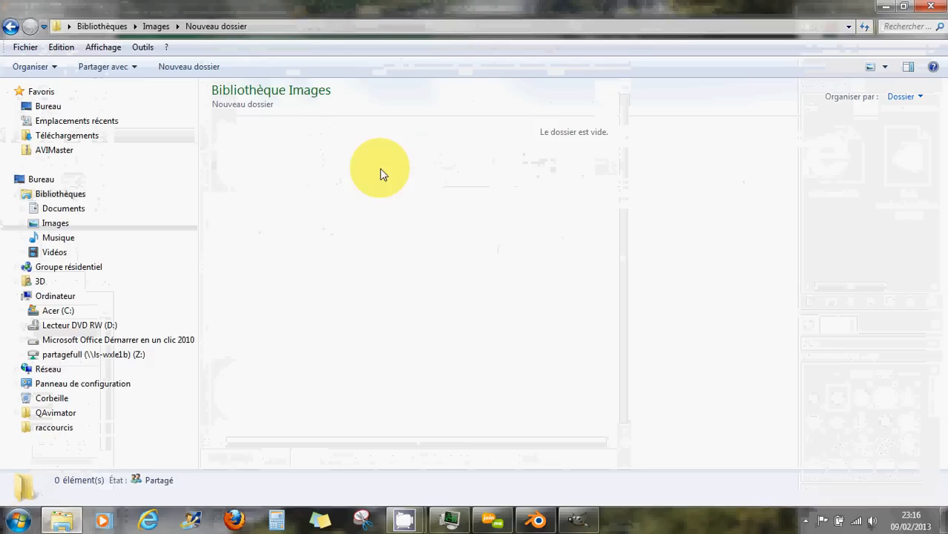
click(12, 27)
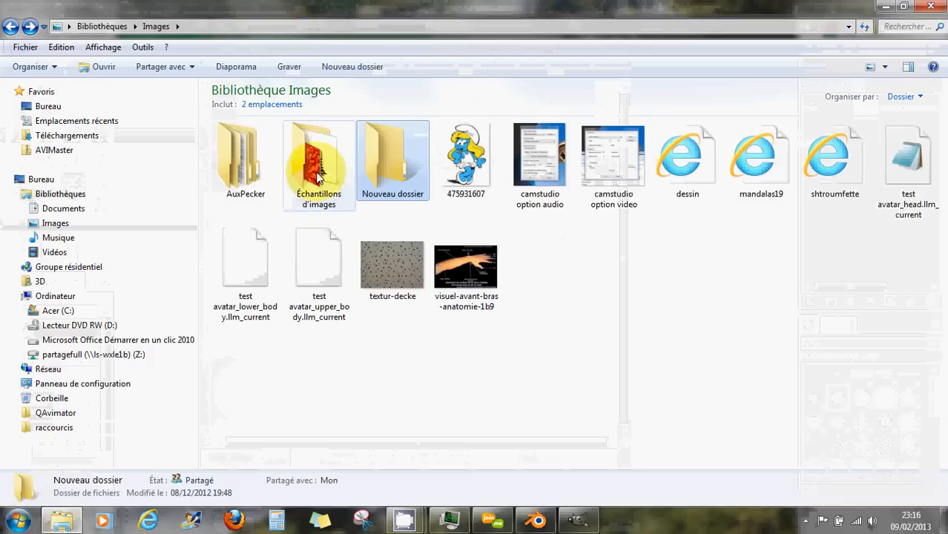
Step: Open the Échantillons d'images folder and place the reduced Explorer window beside the GIMP image
double_click(325, 197)
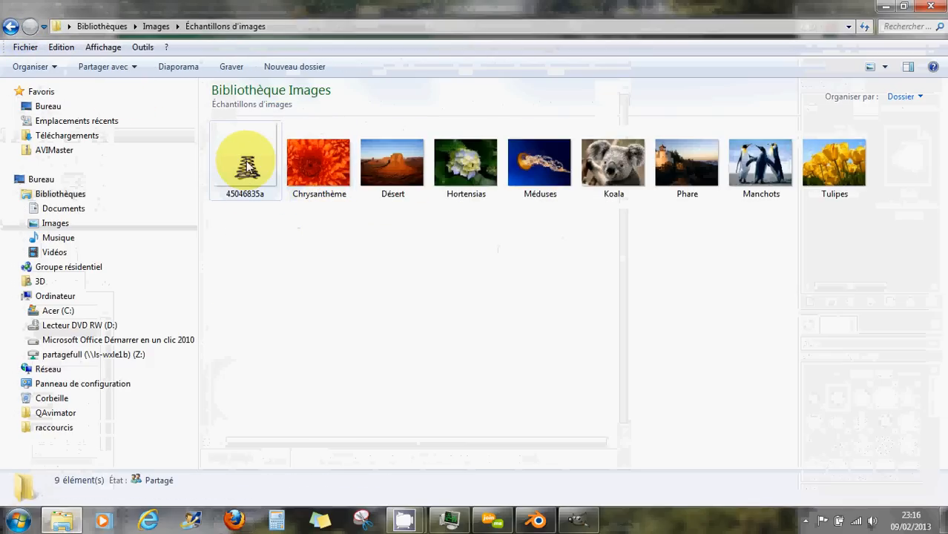
click(904, 6)
drag(410, 108, 947, 23)
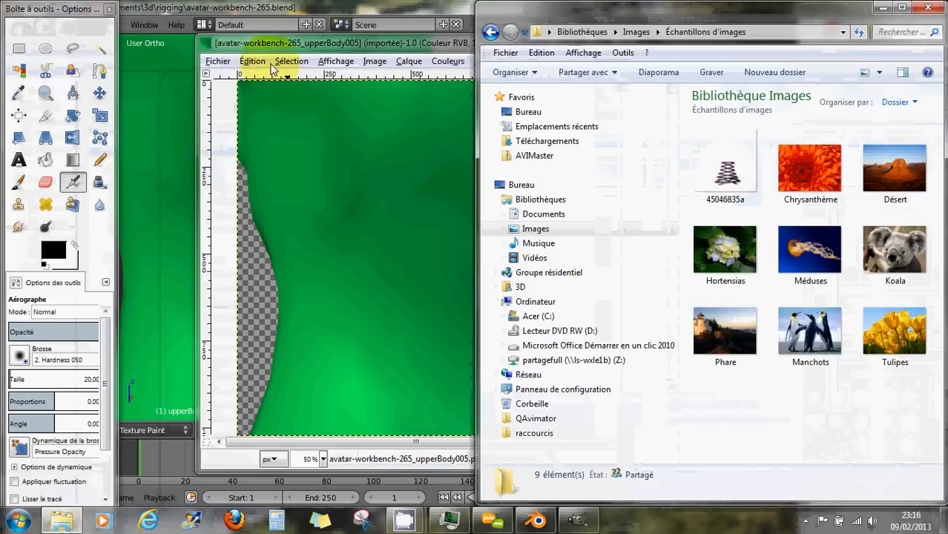
click(215, 62)
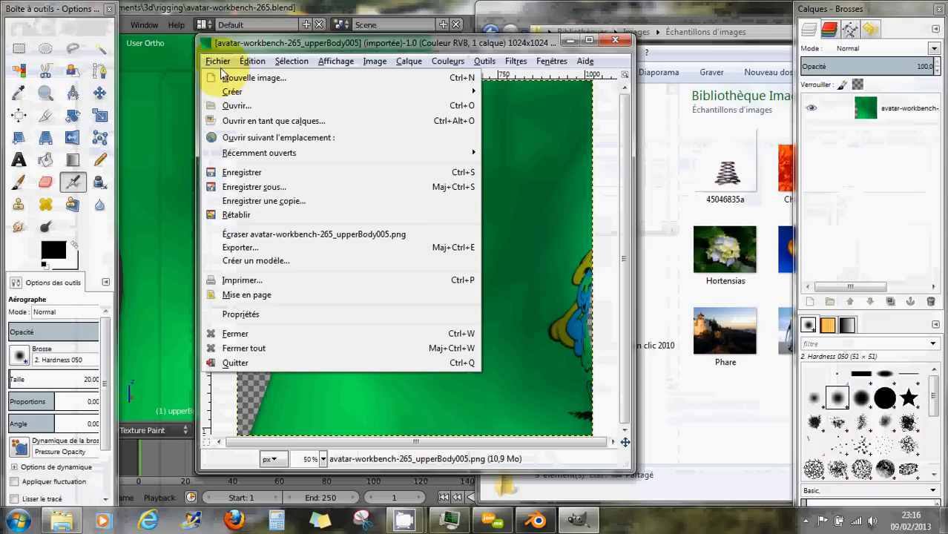
click(248, 121)
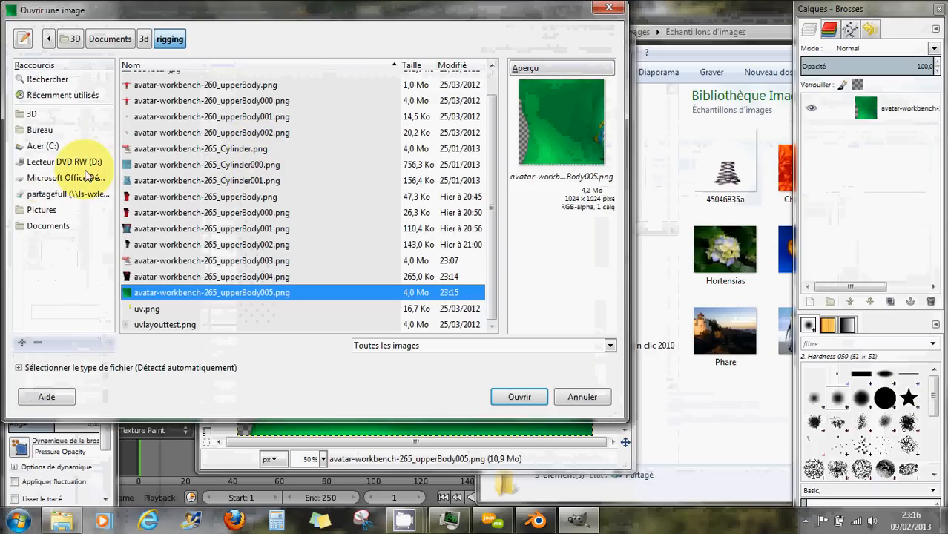
click(40, 211)
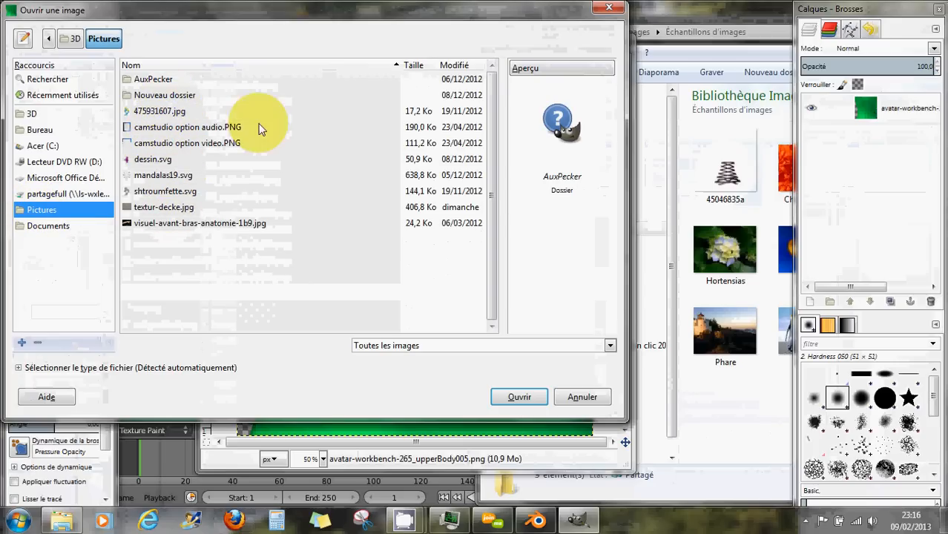
click(609, 8)
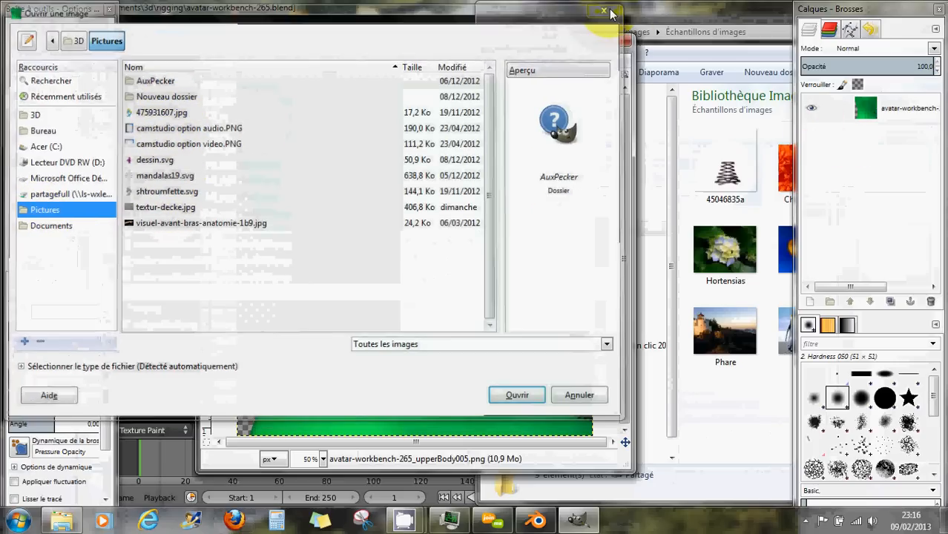
Step: Add the 45046835a.png lacing picture from the Échantillons d'images folder as a new layer in the torso image
click(874, 107)
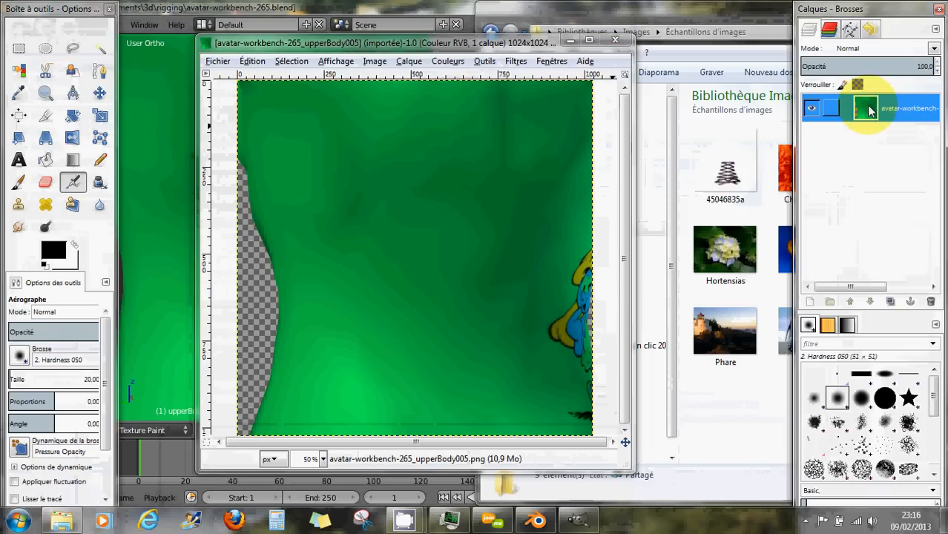
click(723, 163)
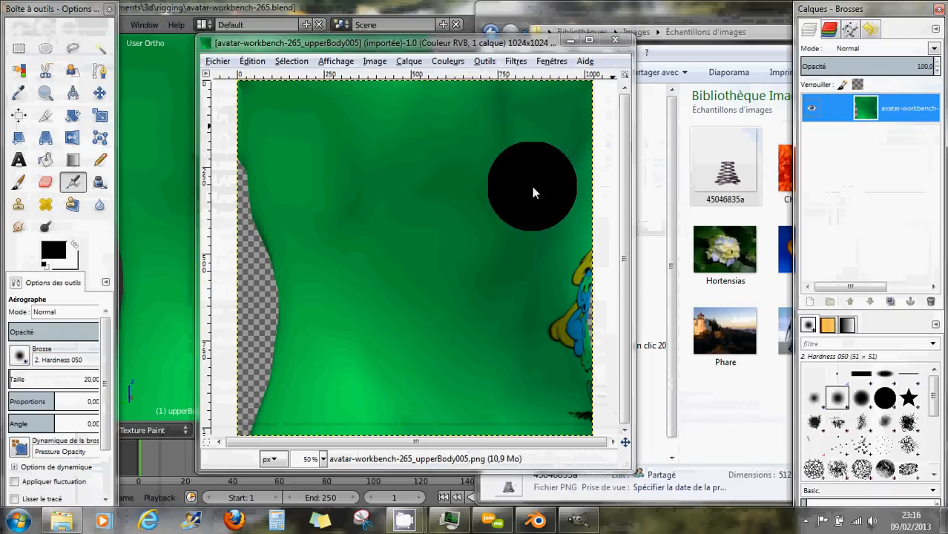
drag(429, 247, 429, 247)
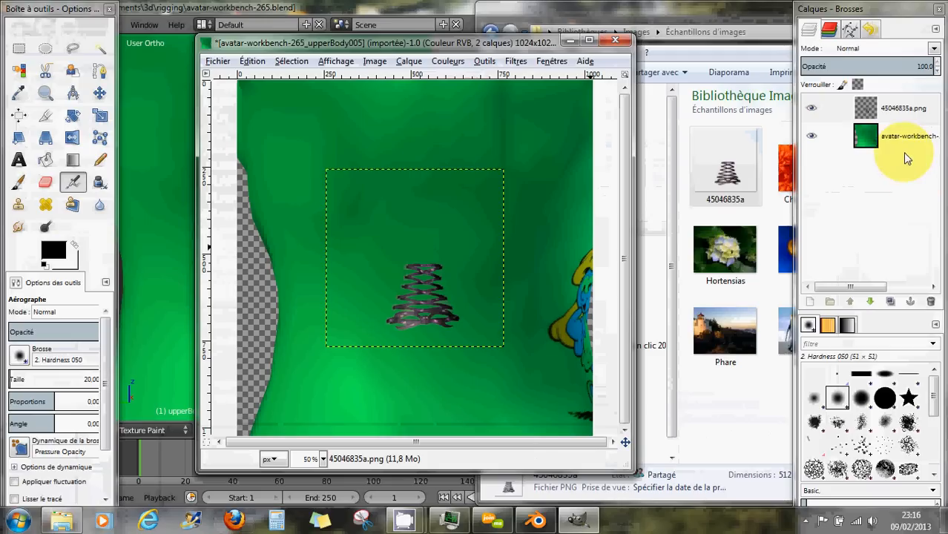
Step: Scale the 45046835a.png lacing layer to 1006 × 1866 px and place it over the middle of the torso
click(101, 116)
click(440, 321)
drag(440, 324, 514, 404)
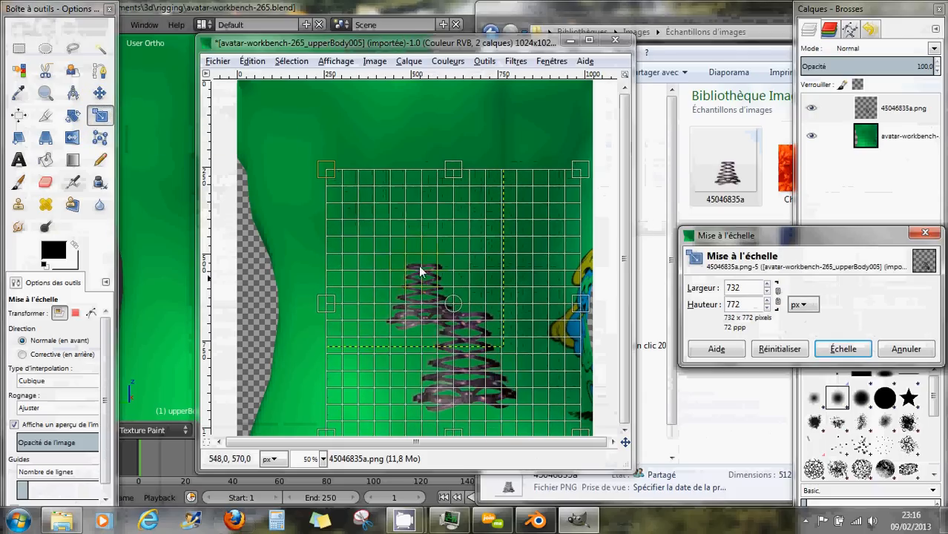
drag(328, 178, 241, 2)
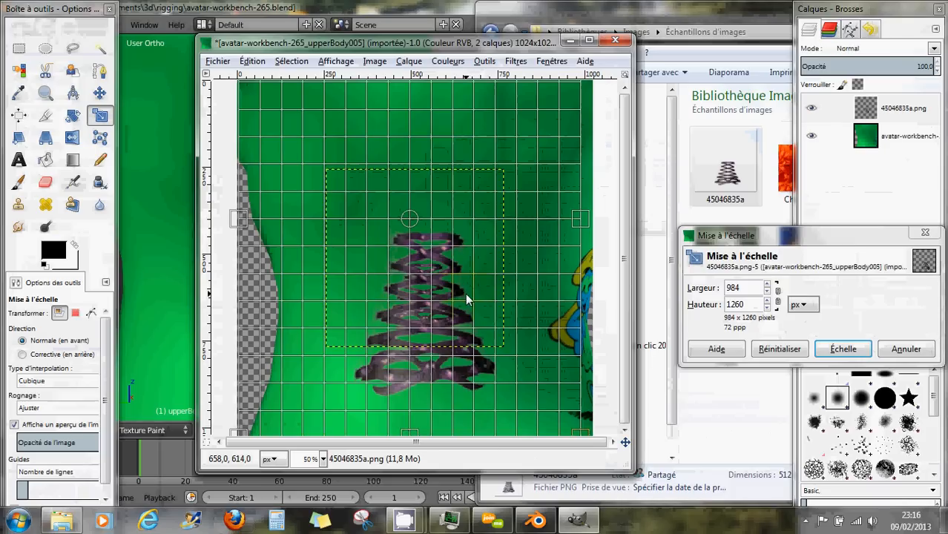
drag(440, 188, 451, 451)
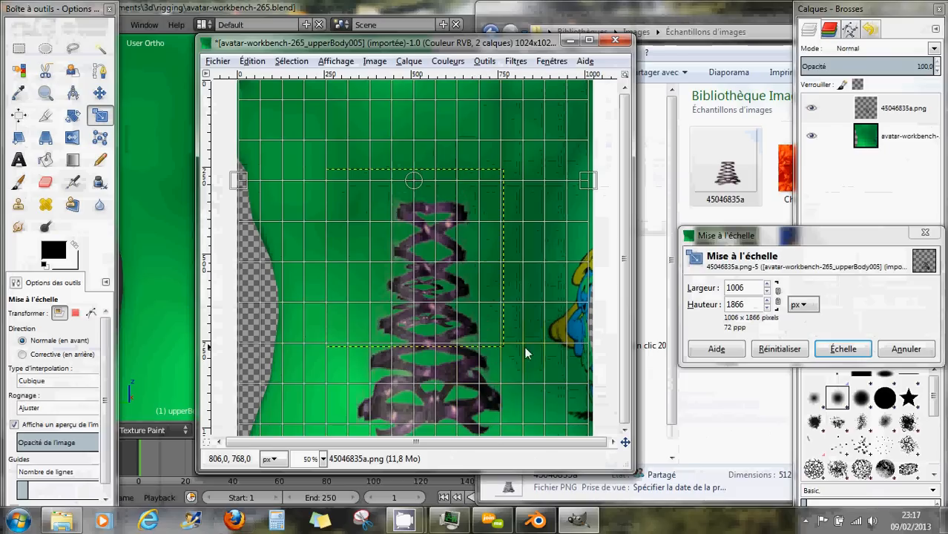
click(843, 348)
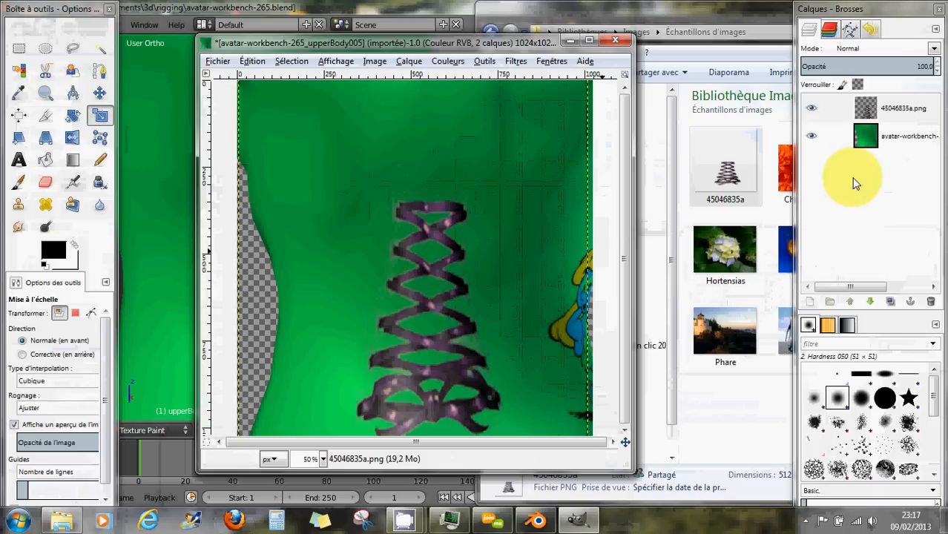
Step: Hide the green torso layer so only the lacing remains, and overwrite avatar-workbench-265_upperBody005.png with the result
click(814, 137)
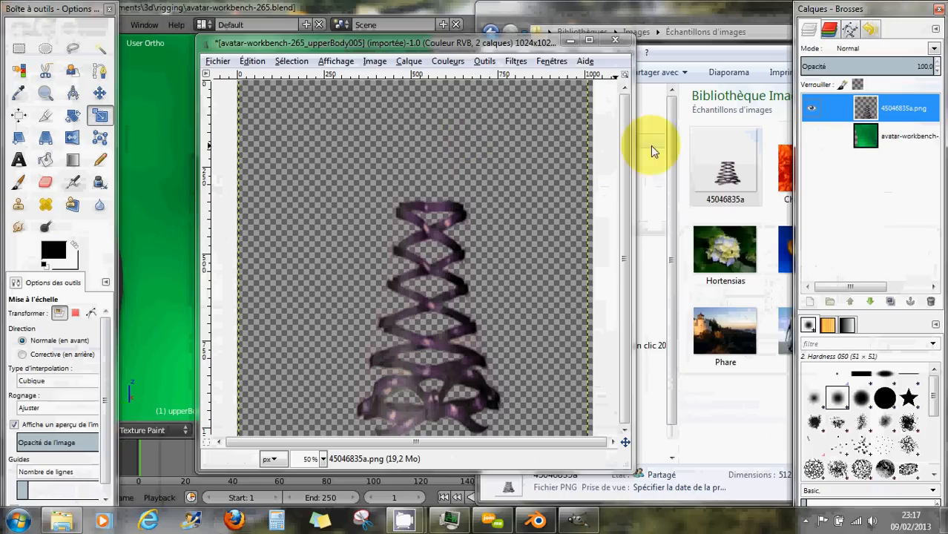
click(217, 62)
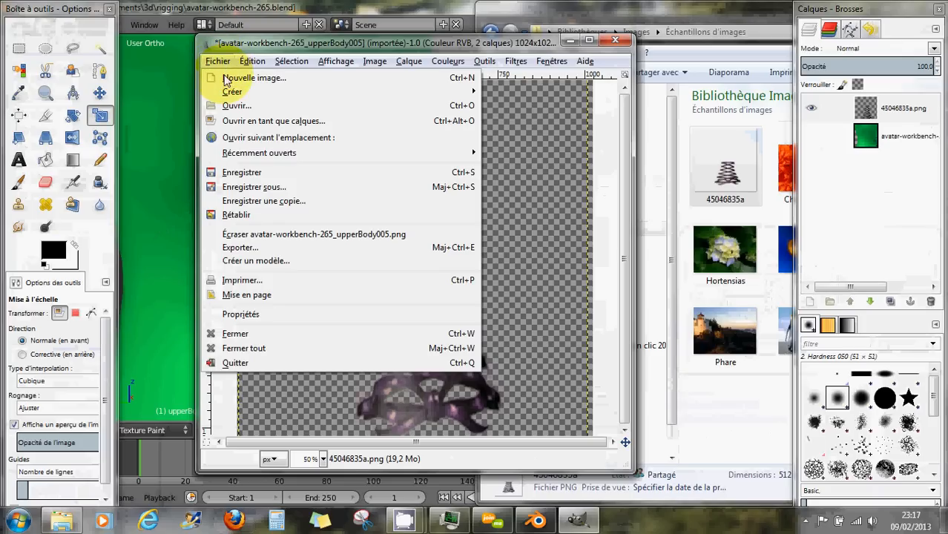
click(544, 77)
click(336, 61)
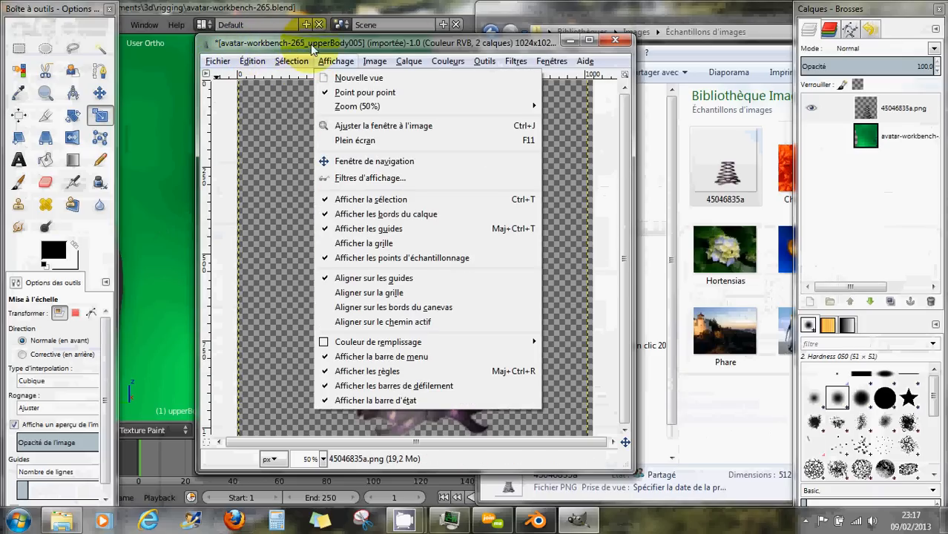
click(214, 66)
click(216, 65)
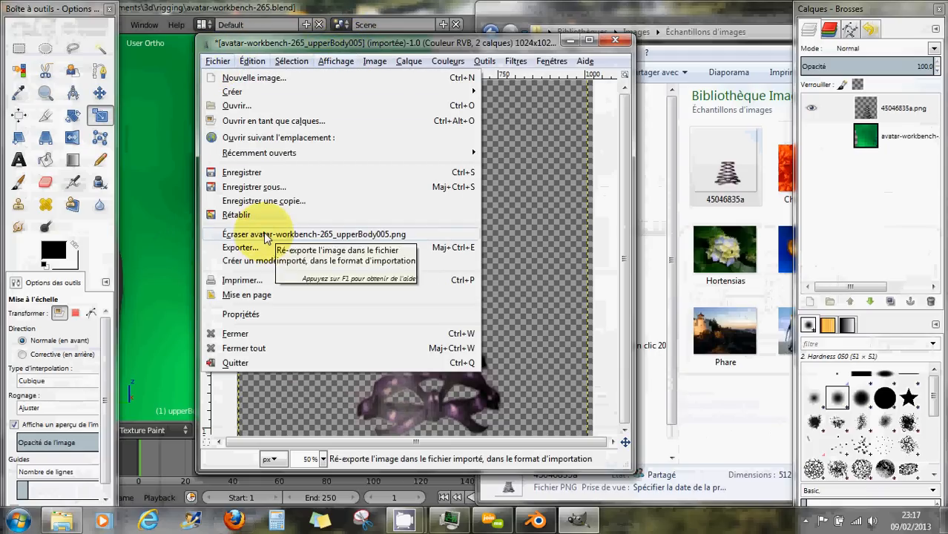
click(363, 236)
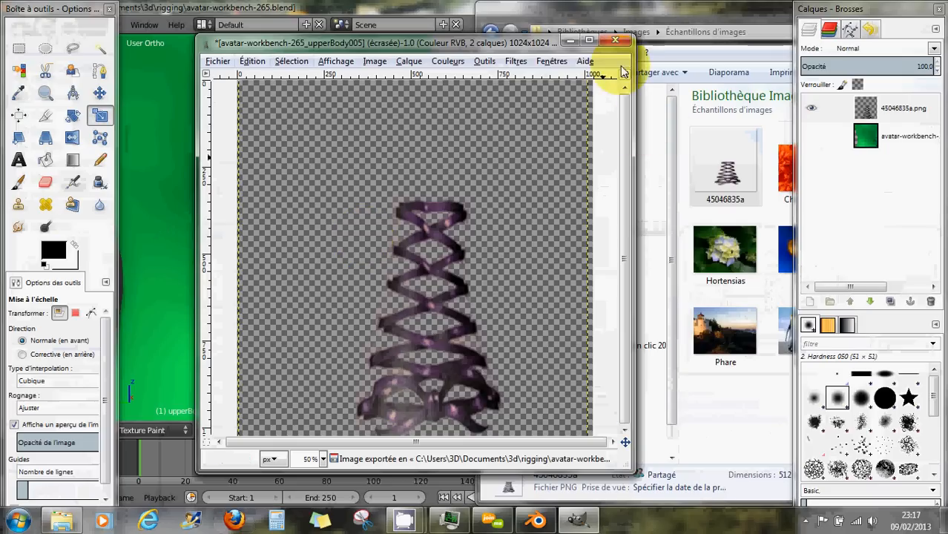
Step: Close the exported image without saving it and apply the external edit to the avatar's upper body in Blender
click(616, 41)
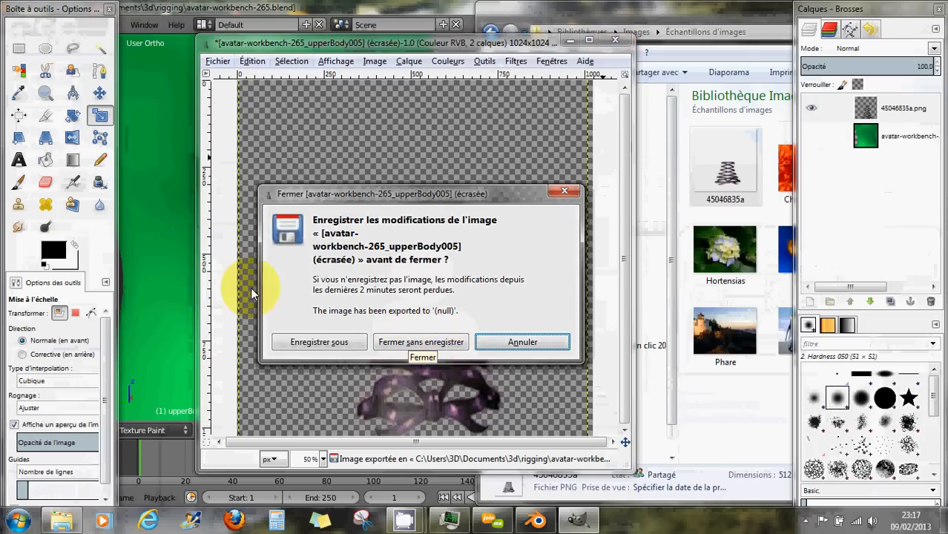
click(412, 349)
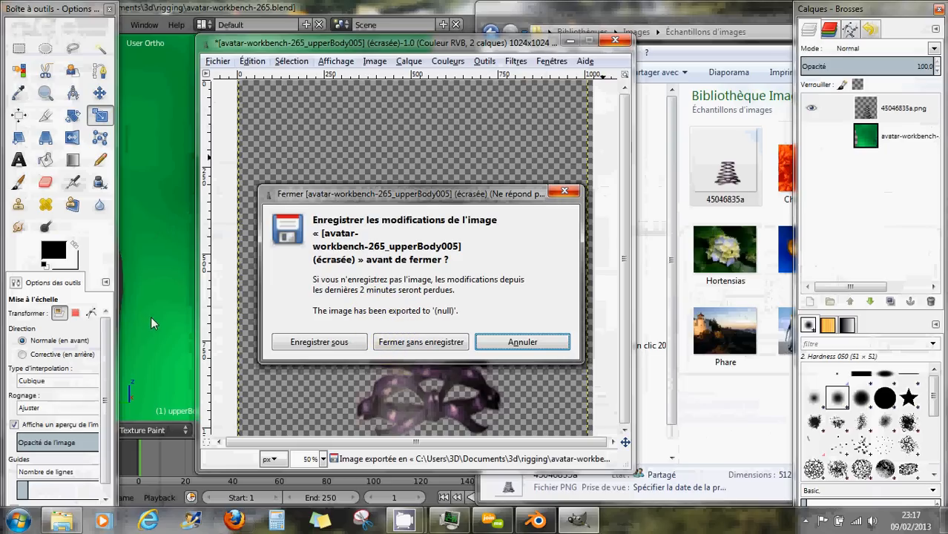
click(431, 367)
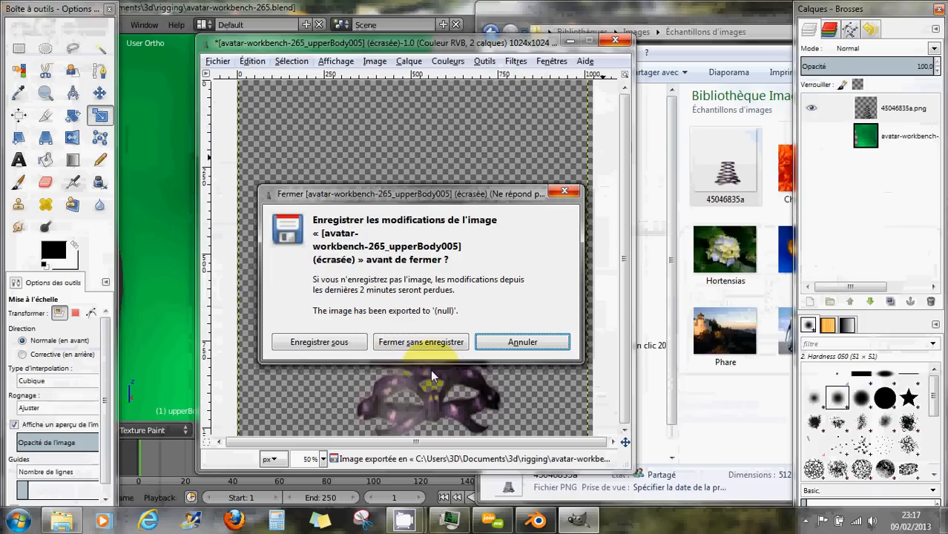
click(234, 344)
click(158, 340)
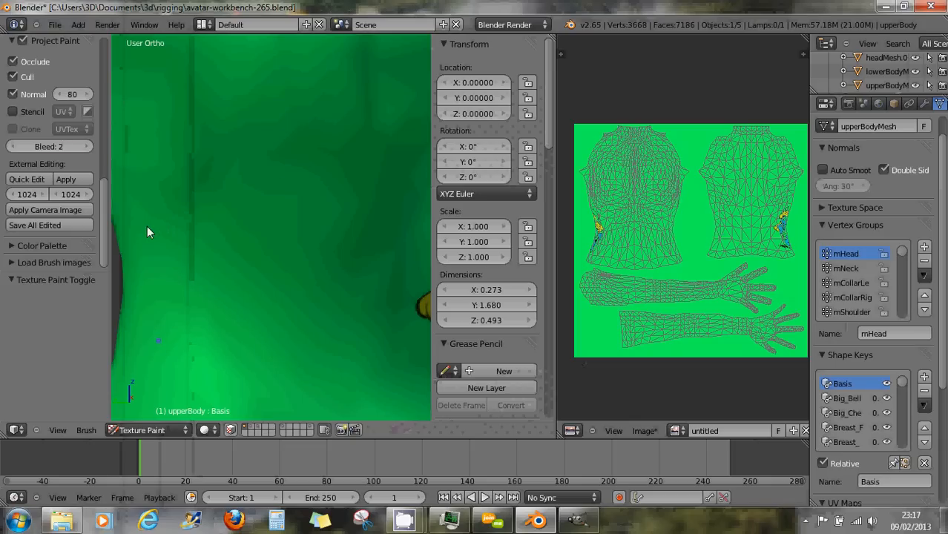
click(74, 179)
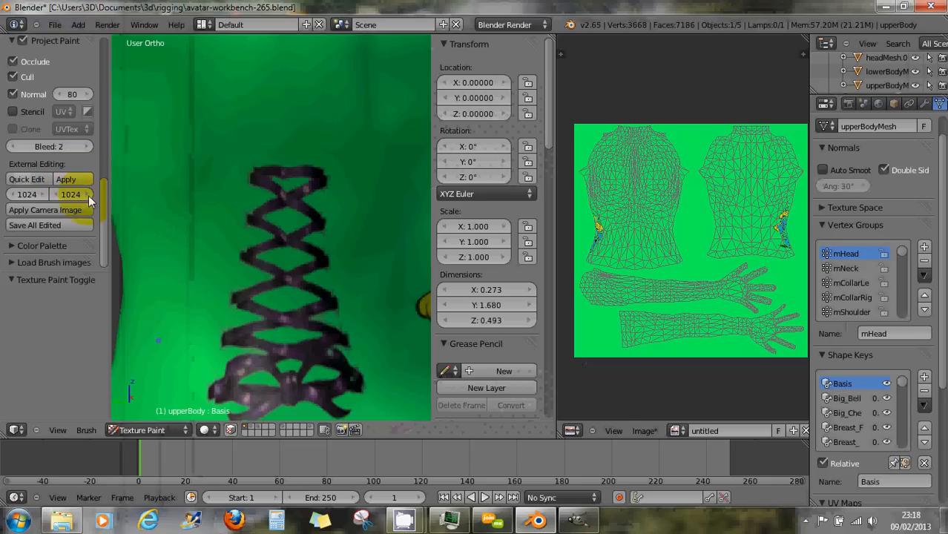
Step: Examine the painted torso and the character on the avatar's waist from several angles
scroll(366, 237, down, 5)
middle_drag(358, 245, 214, 212)
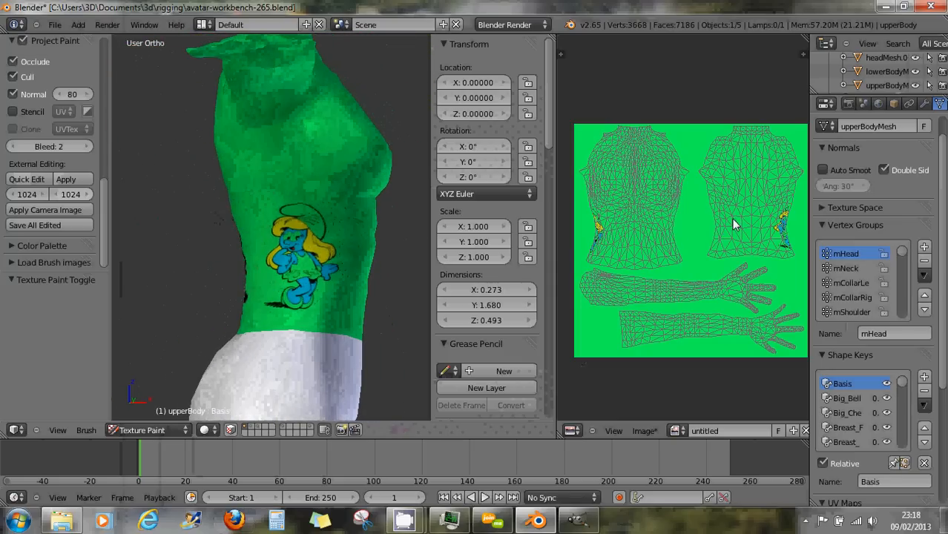
scroll(679, 239, up, 1)
scroll(681, 239, up, 1)
scroll(705, 236, down, 2)
middle_drag(317, 174, 215, 178)
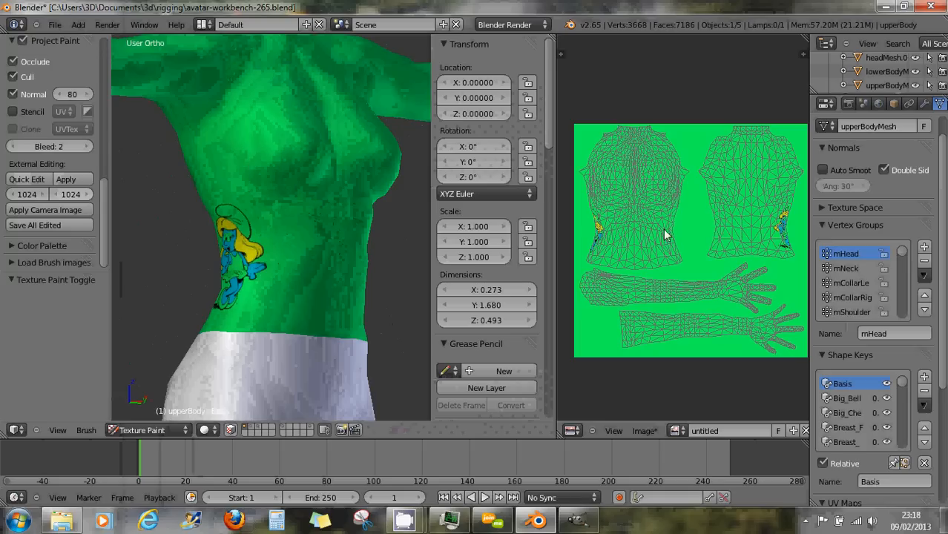
scroll(289, 272, down, 1)
scroll(288, 268, up, 1)
scroll(285, 265, up, 2)
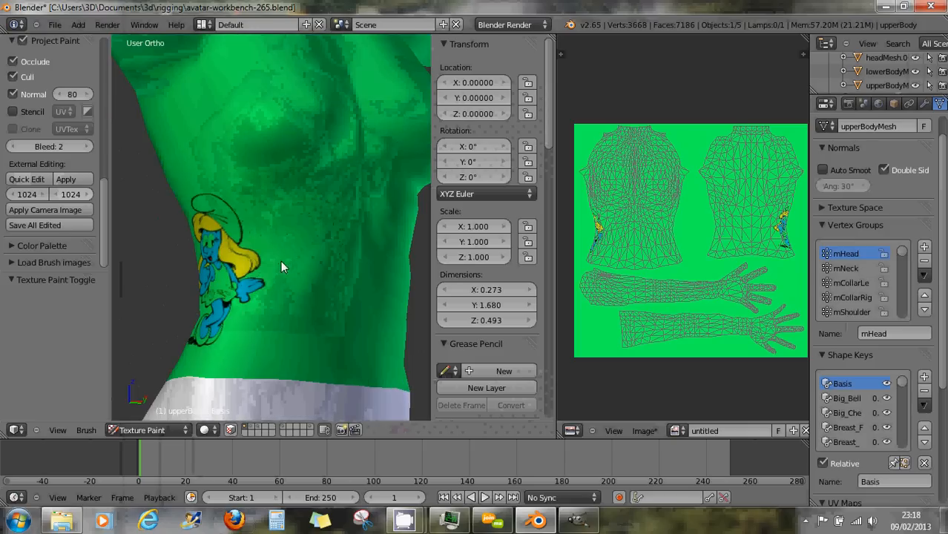
middle_drag(282, 262, 323, 262)
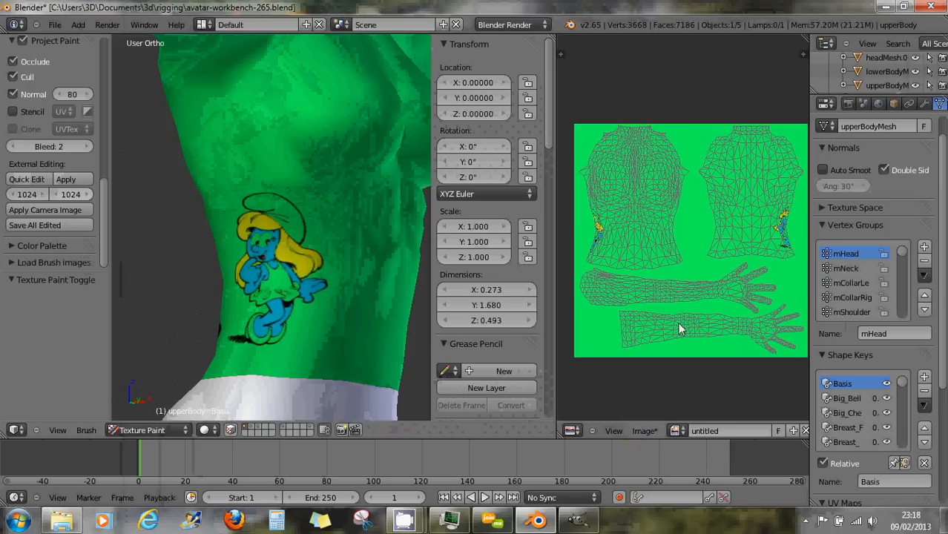
Step: Save the painted texture image as testtatoo.png in the Pictures\Nouveau dossier folder
click(644, 432)
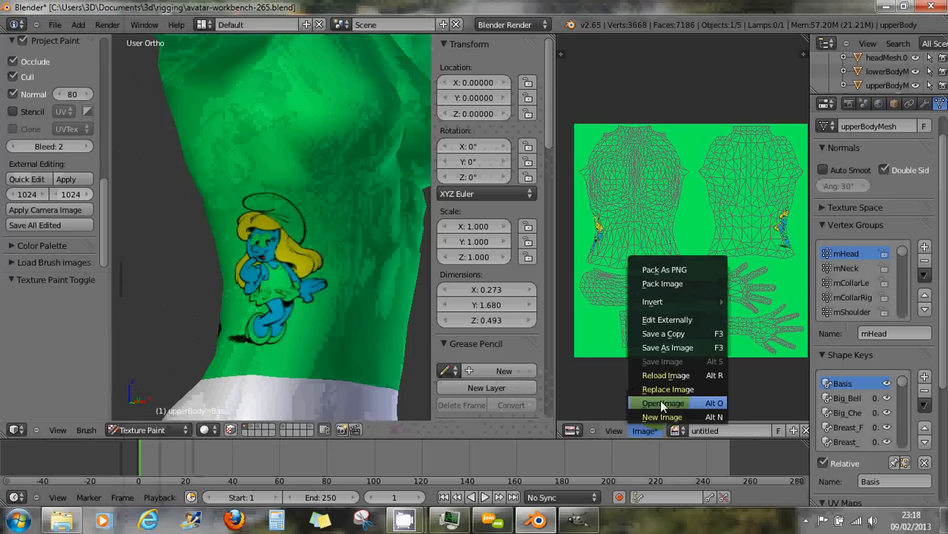
click(665, 348)
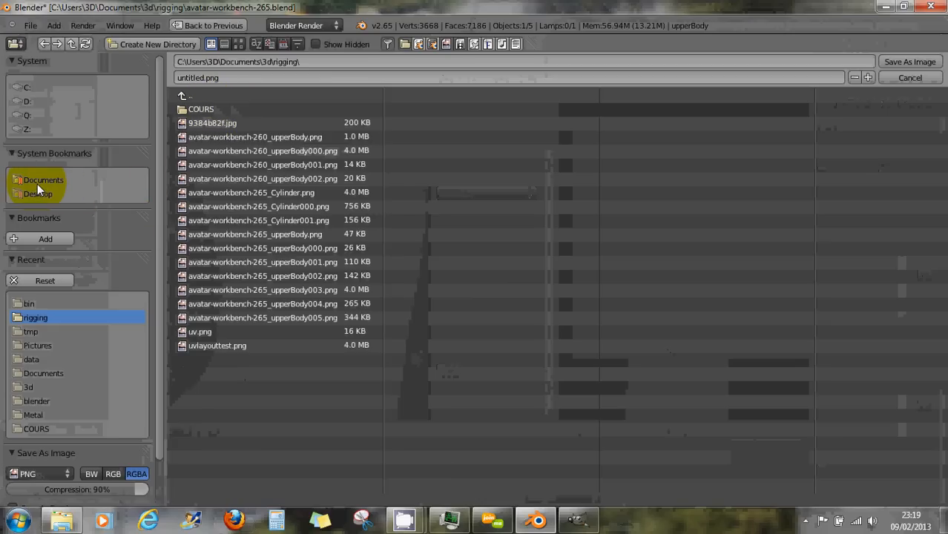
click(35, 347)
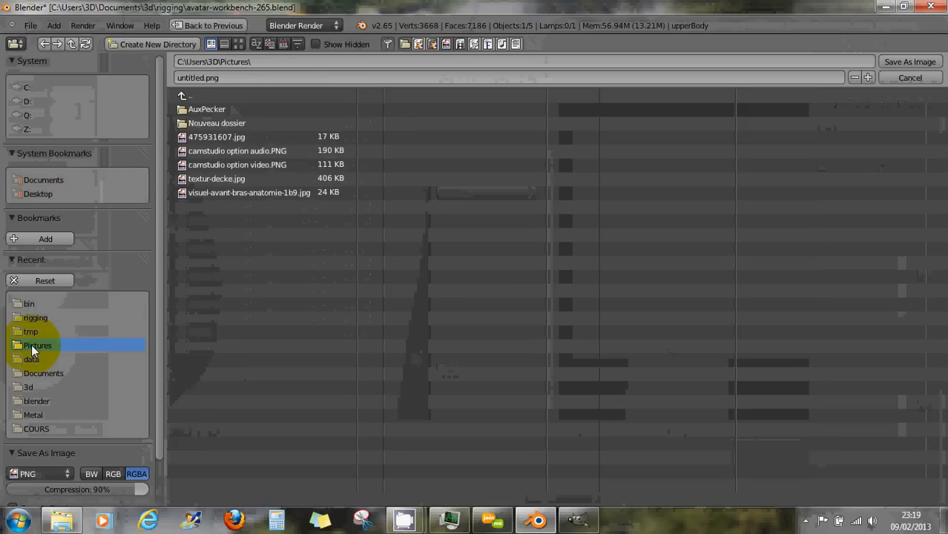
click(206, 123)
click(196, 77)
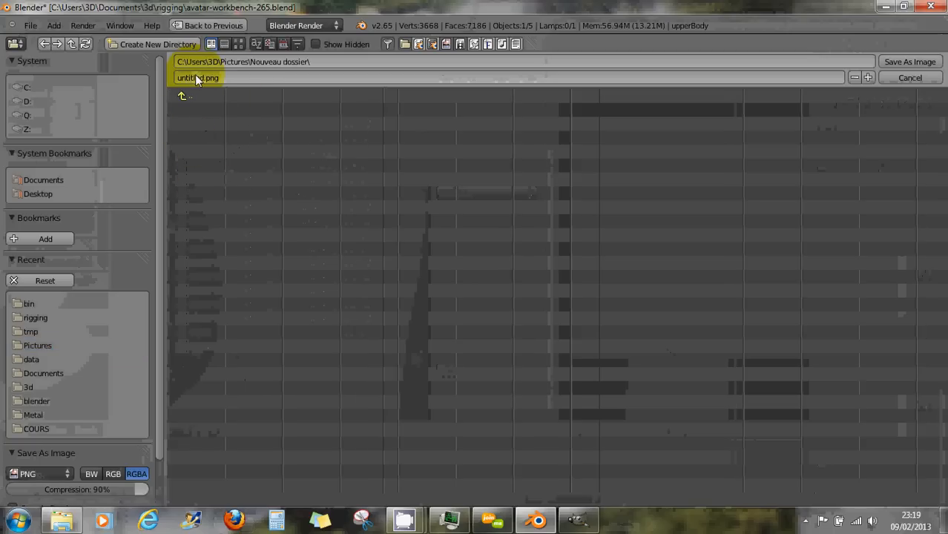
drag(205, 78, 158, 78)
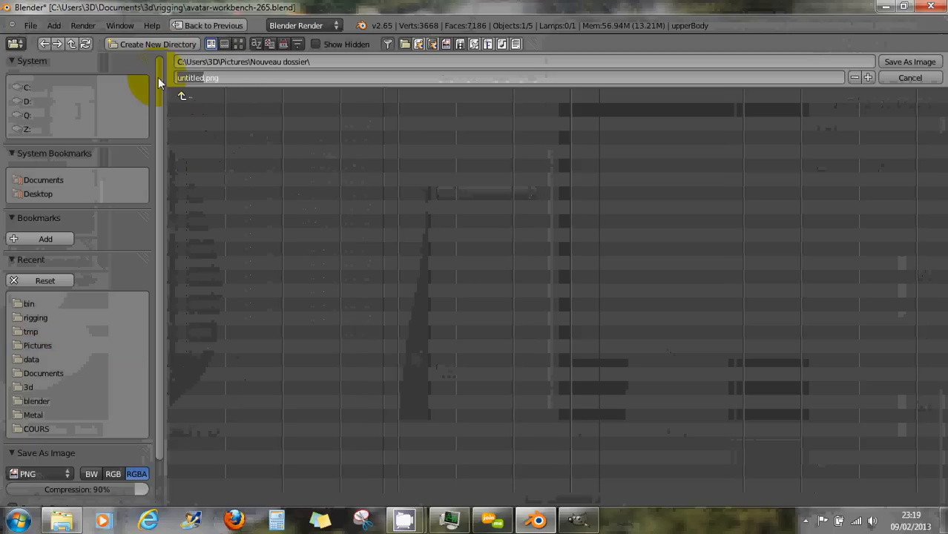
text(testtatoo)
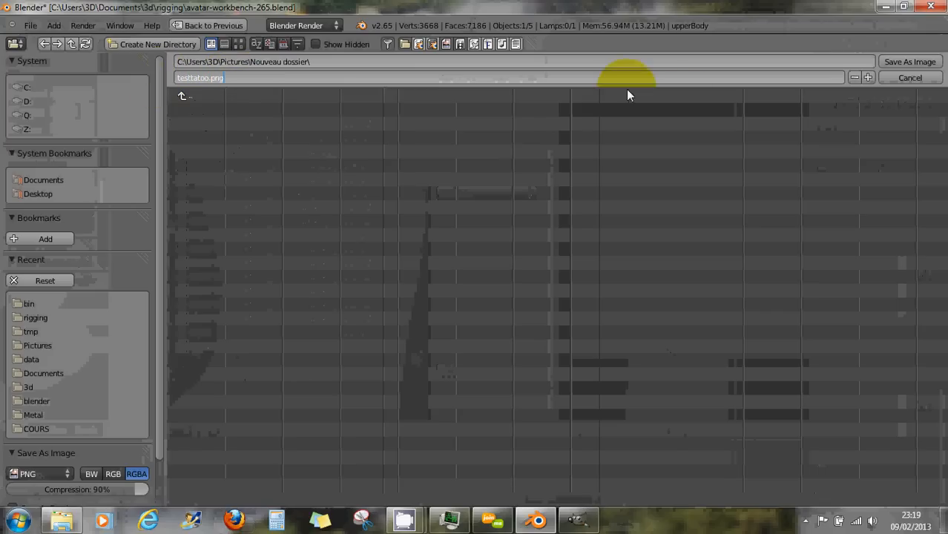
click(924, 63)
click(924, 64)
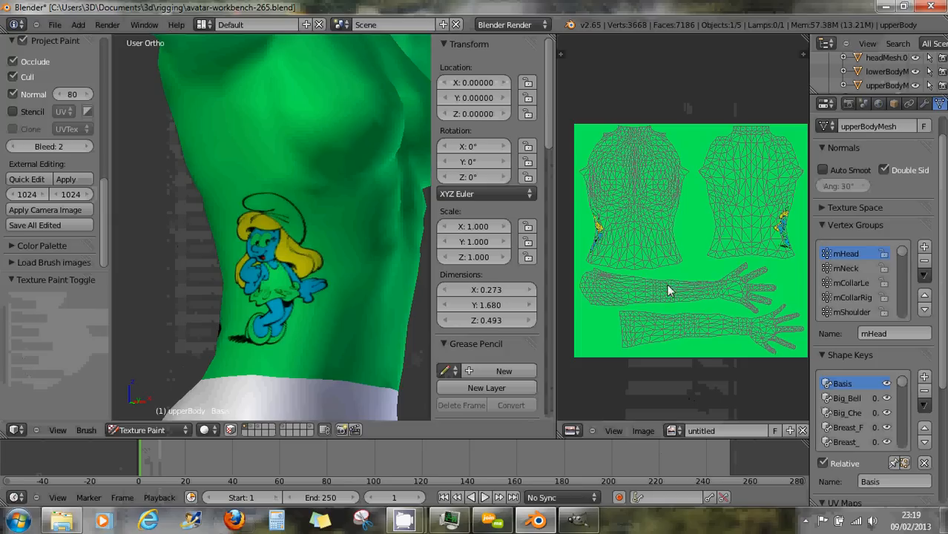
Step: Reload the saved texture image in the UV/Image Editor and check the lacing on the back's UV layout
click(643, 431)
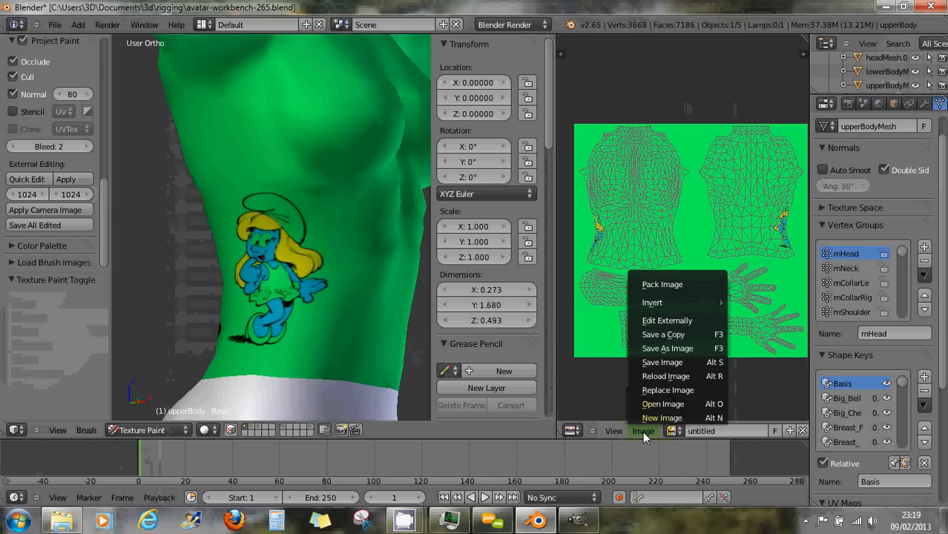
click(687, 375)
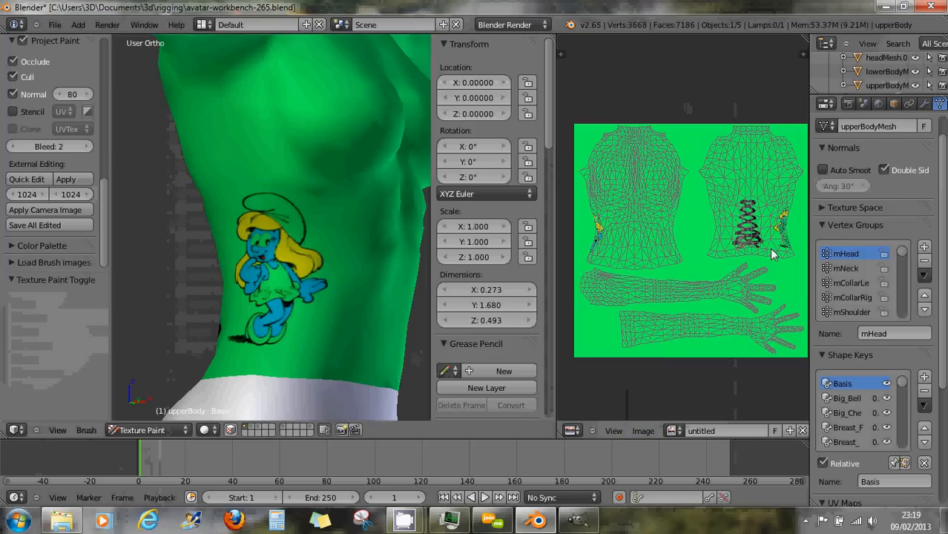
scroll(763, 234, up, 5)
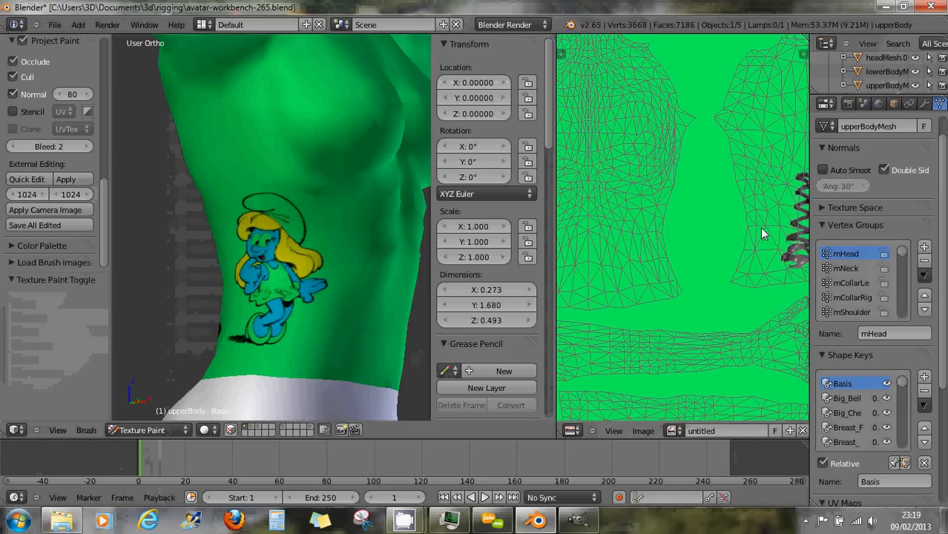
scroll(764, 237, down, 4)
scroll(768, 249, down, 2)
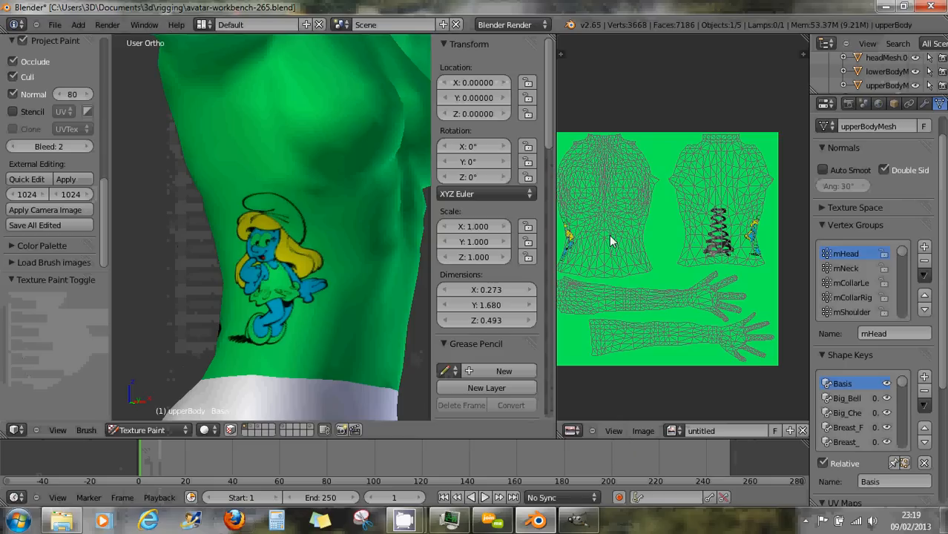
Step: Widen the UV/Image Editor and inspect the character's cut edge along the front torso's UV border
drag(555, 267, 477, 268)
scroll(535, 245, up, 1)
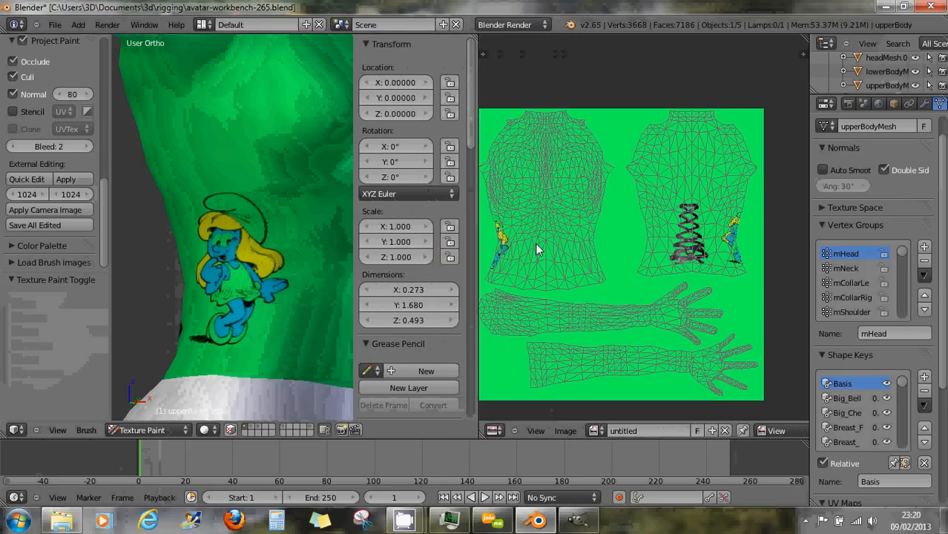
scroll(536, 250, up, 4)
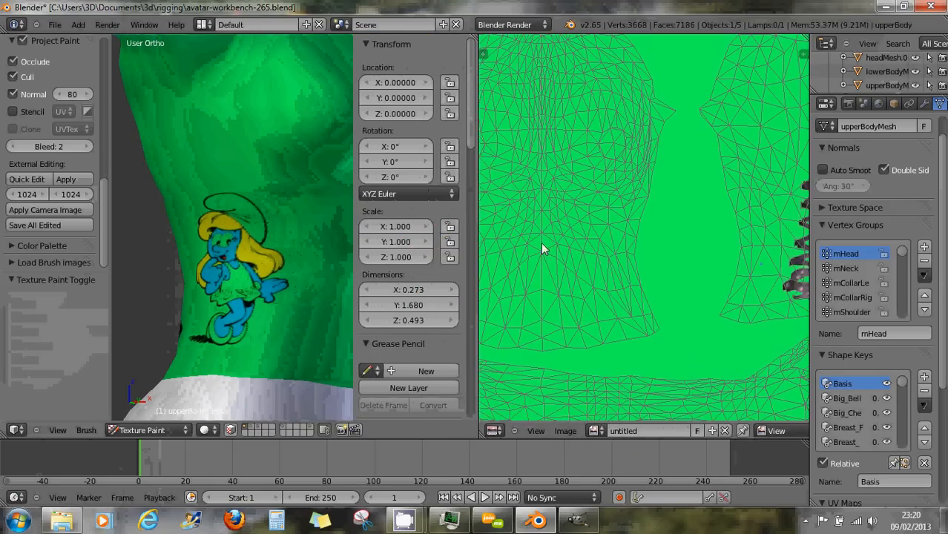
scroll(631, 248, up, 5)
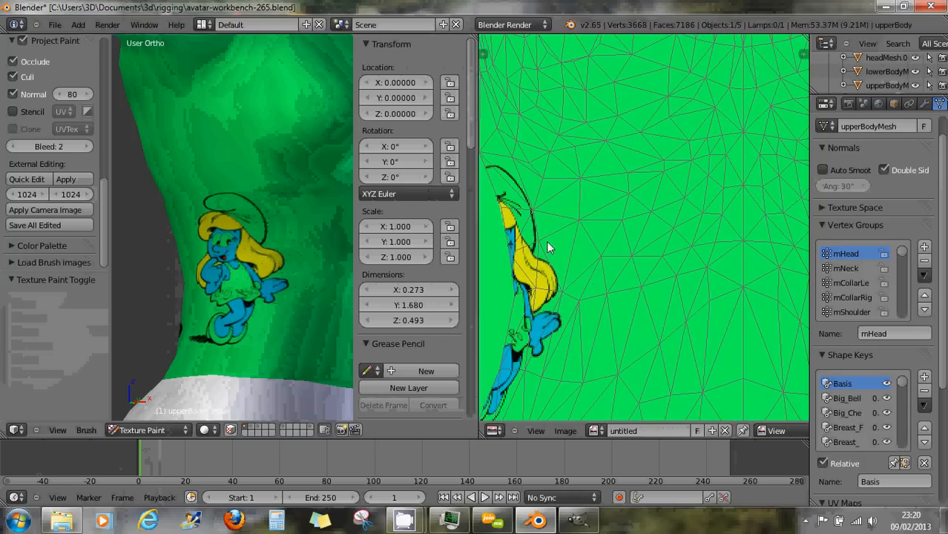
scroll(643, 247, up, 5)
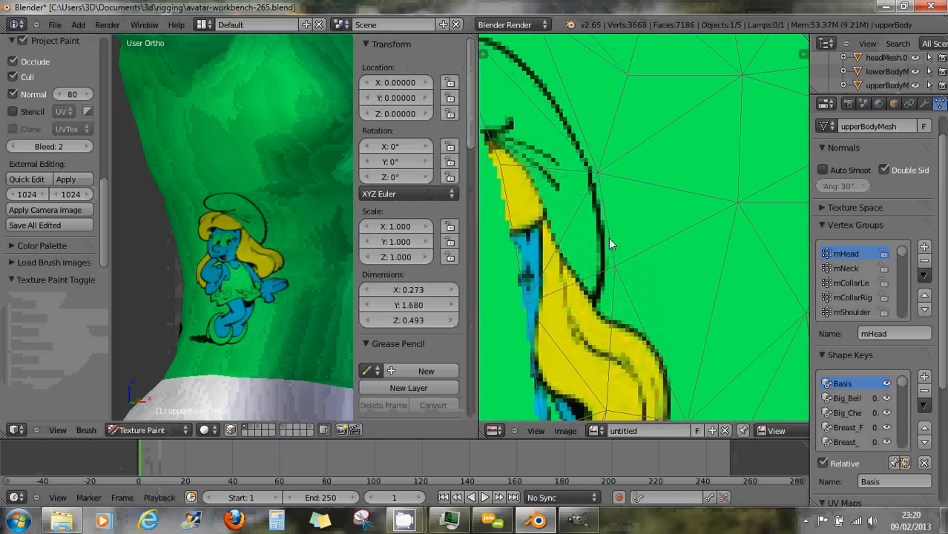
scroll(578, 226, up, 1)
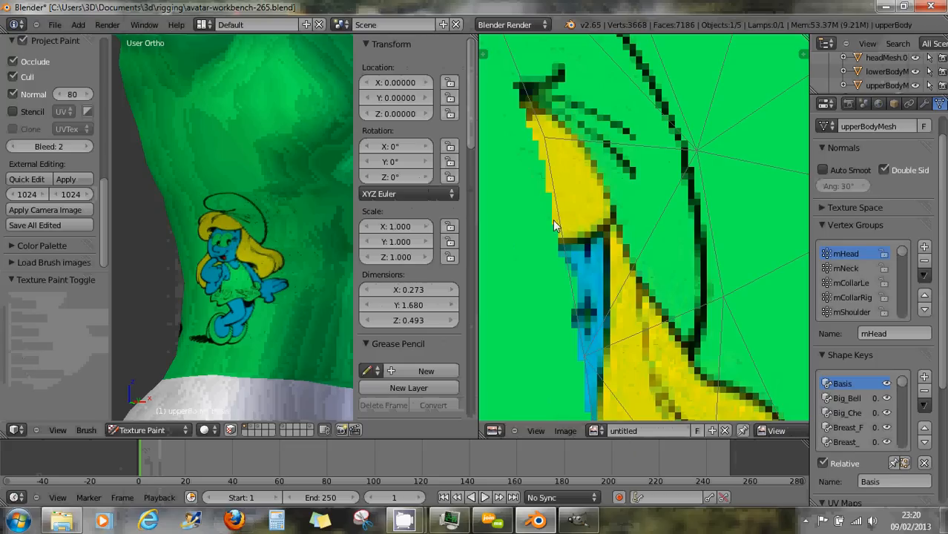
drag(559, 251, 565, 267)
key(ctrl+z)
key(ctrl+z)
key(ctrl+z)
Step: Examine the character's two halves and the lacing across the whole UV layout, comparing them with the 3D avatar
scroll(552, 170, down, 5)
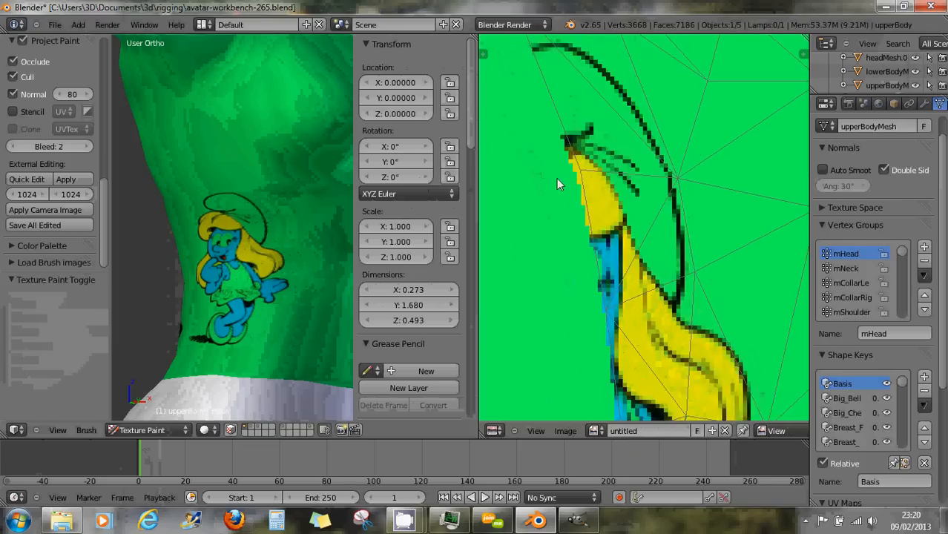
middle_drag(659, 225, 603, 156)
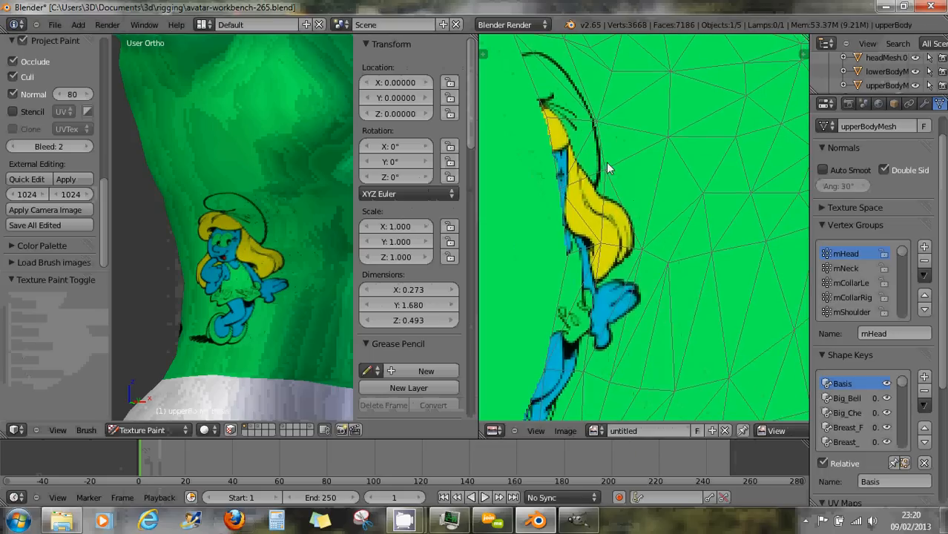
scroll(643, 198, down, 5)
middle_drag(670, 217, 609, 216)
scroll(608, 215, down, 2)
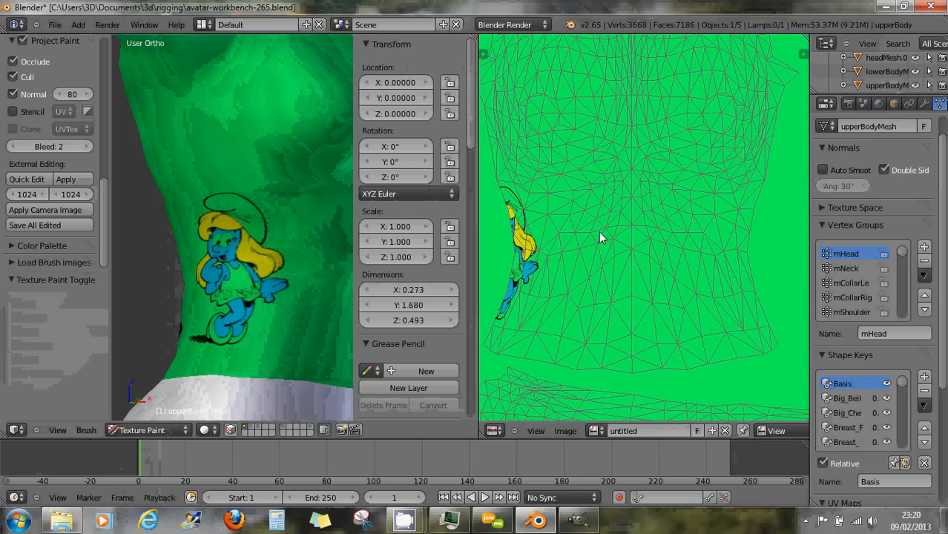
scroll(691, 215, down, 4)
middle_drag(690, 210, 640, 216)
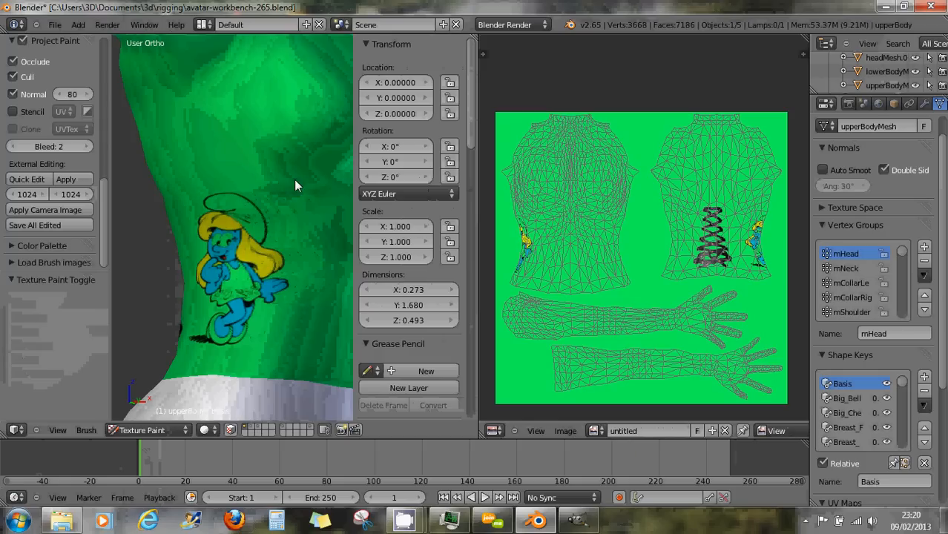
scroll(294, 179, down, 2)
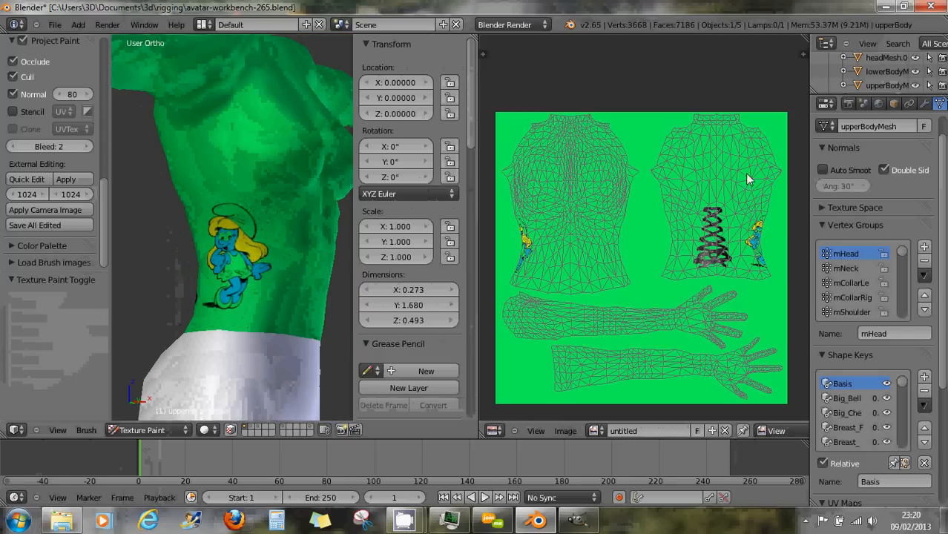
Step: Widen the Properties editor and add a new material to the upperBody object
drag(810, 182, 722, 183)
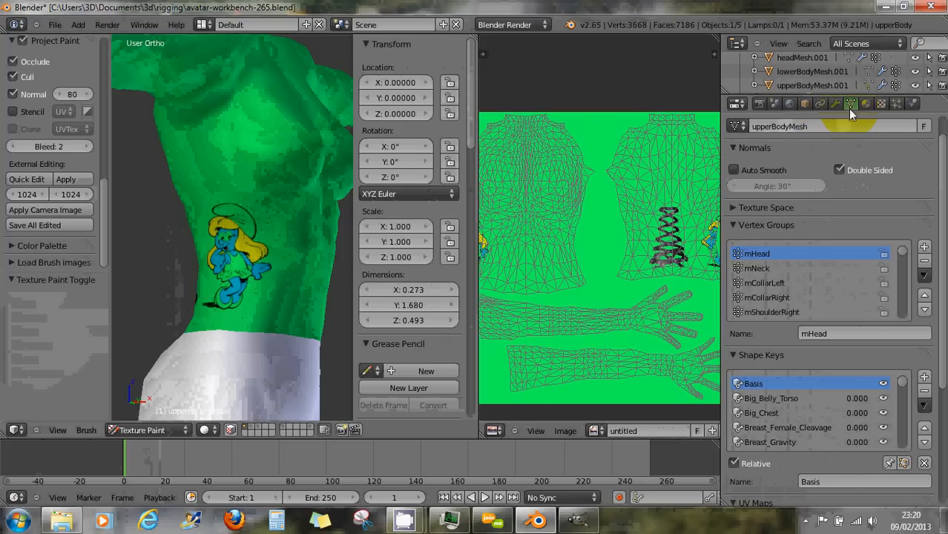
click(866, 103)
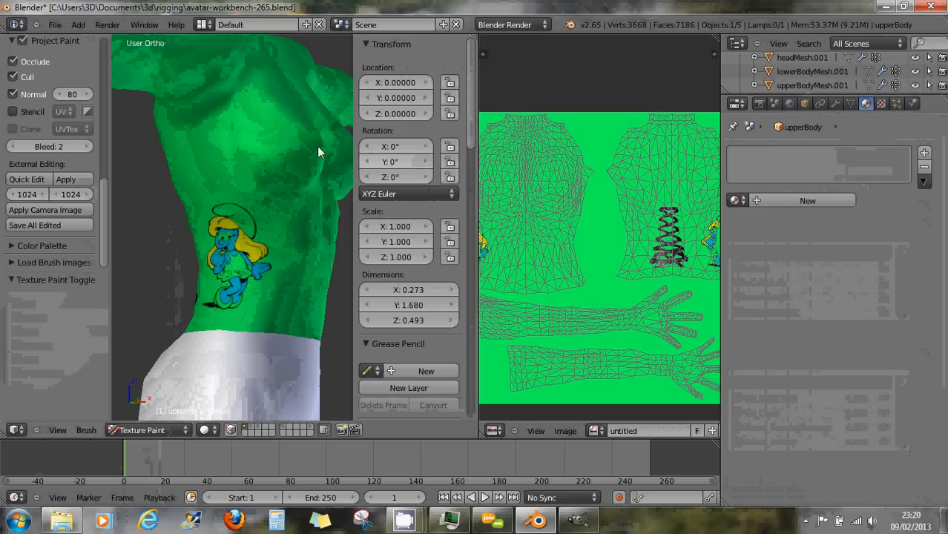
click(803, 199)
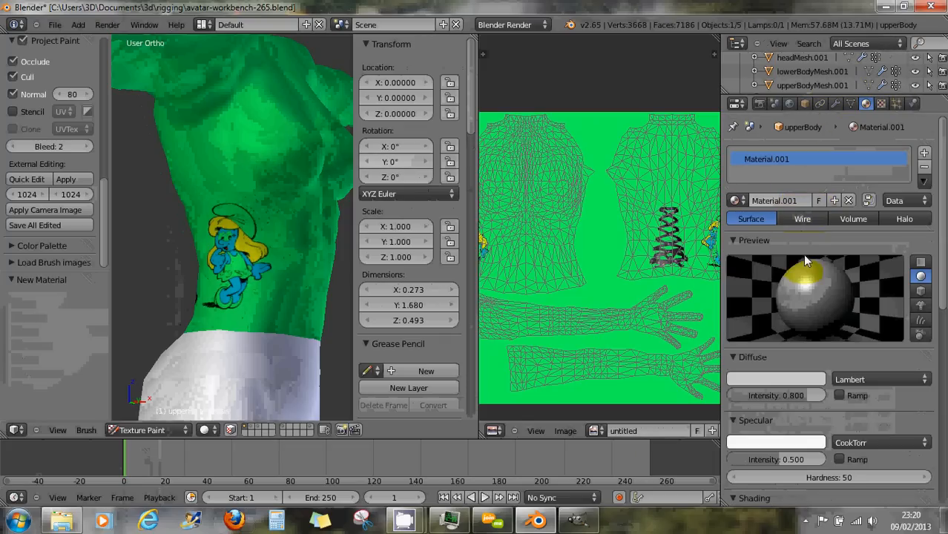
Step: Set the new material's diffuse color to pure white, with R, G and B at 1.000
click(805, 380)
drag(816, 202, 817, 172)
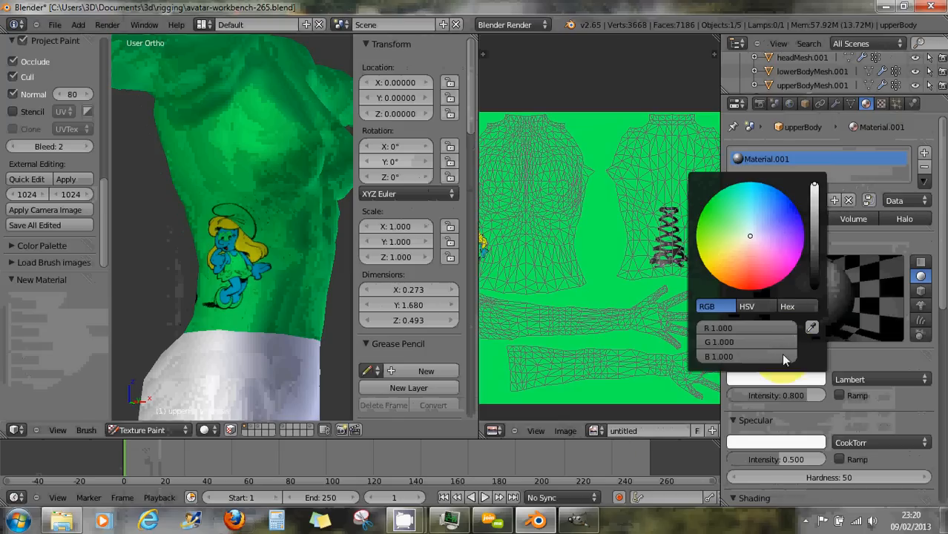
click(817, 192)
drag(816, 188, 816, 197)
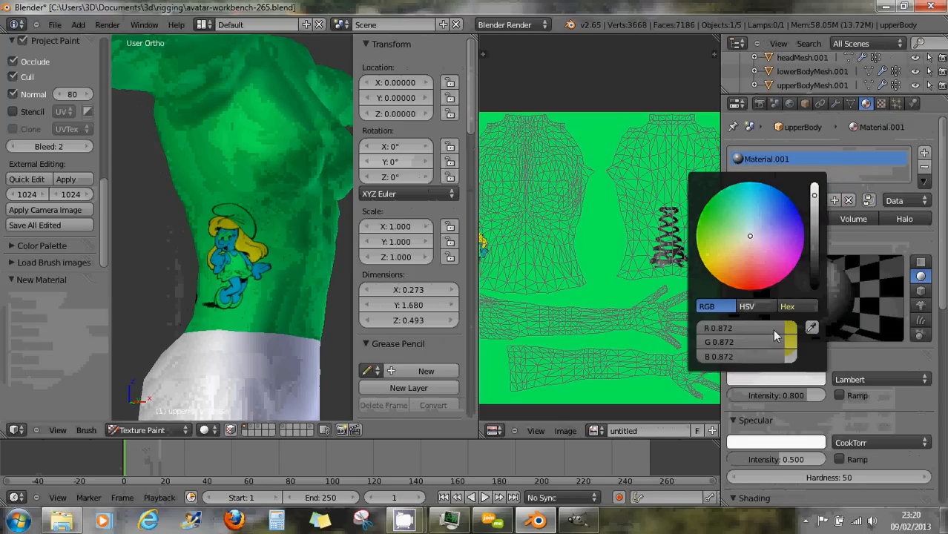
click(816, 190)
drag(815, 188, 817, 176)
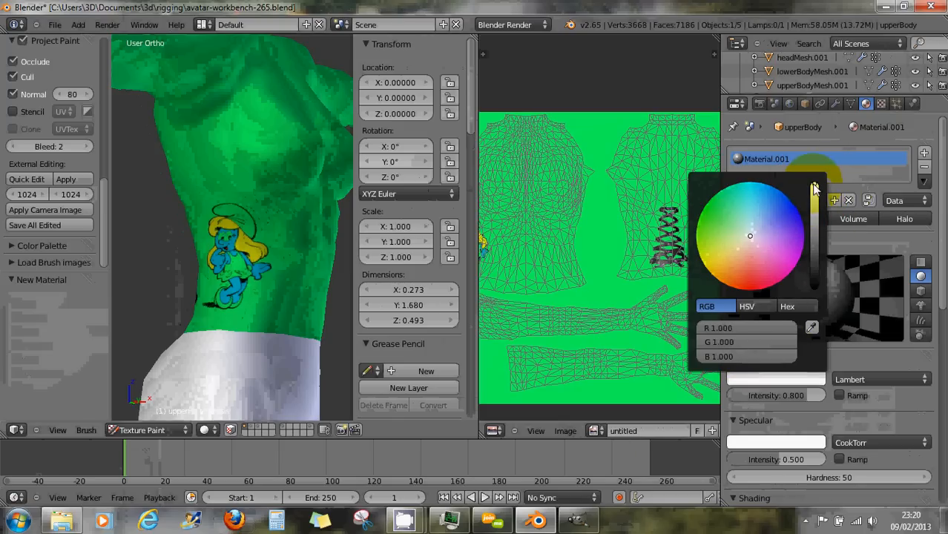
click(784, 382)
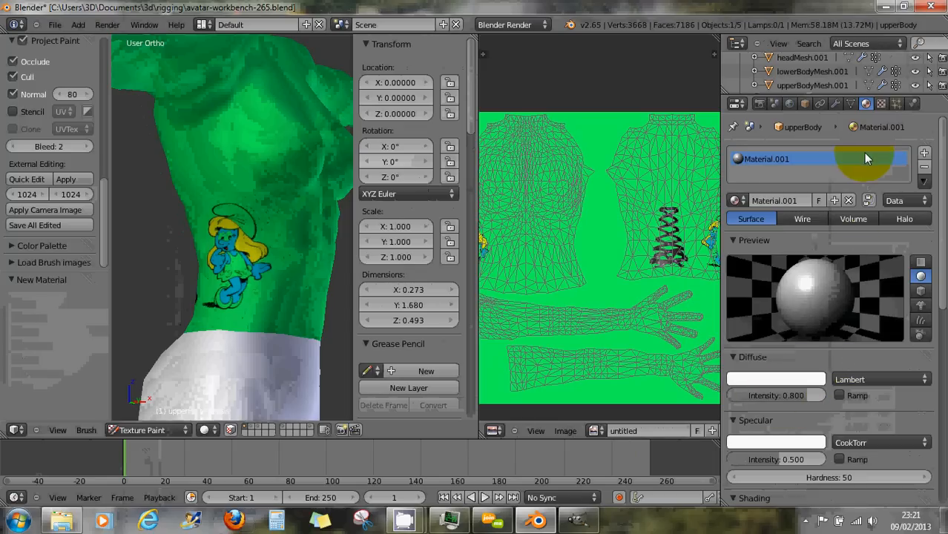
Step: Add a new texture in the material's first texture slot and set its type to Image or Movie
click(882, 105)
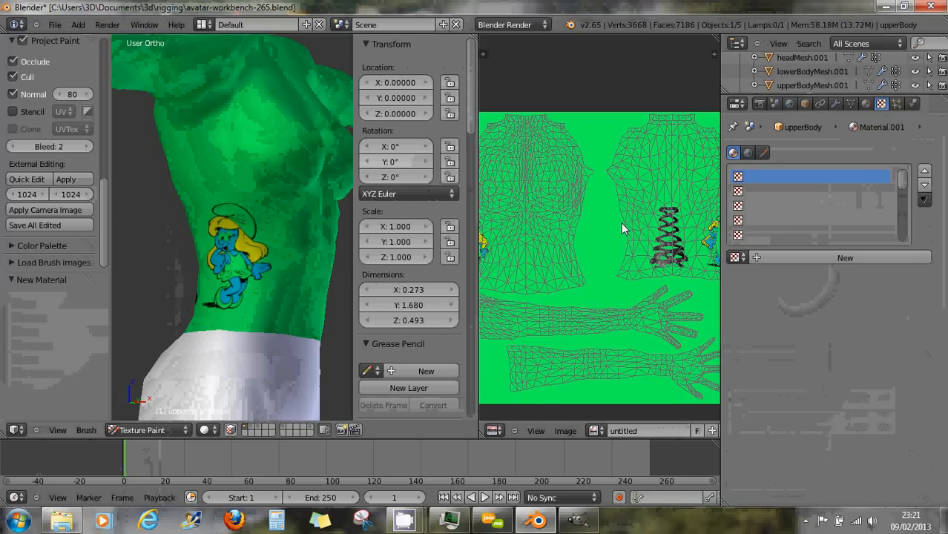
scroll(573, 242, down, 2)
mouse_move(564, 238)
middle_down()
mouse_move(598, 238)
mouse_move(582, 238)
middle_up()
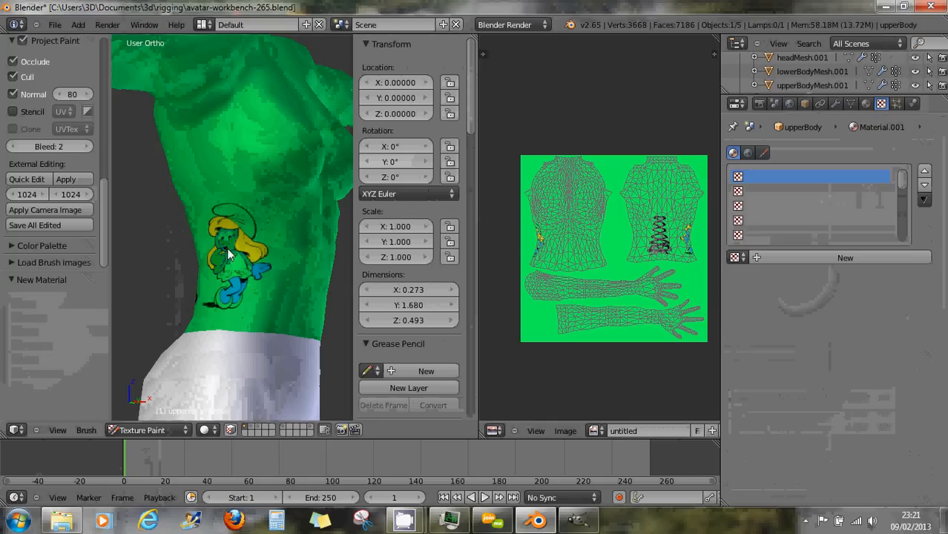
click(764, 199)
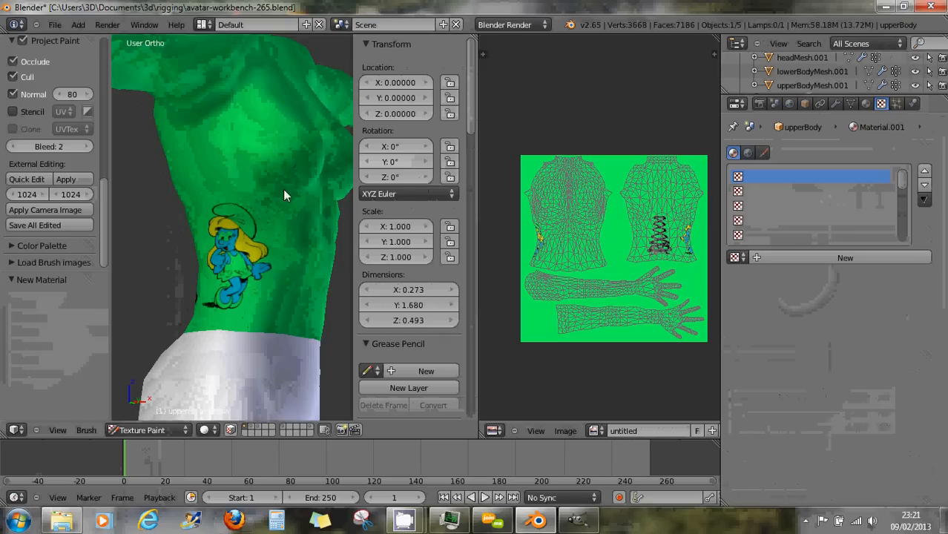
click(766, 192)
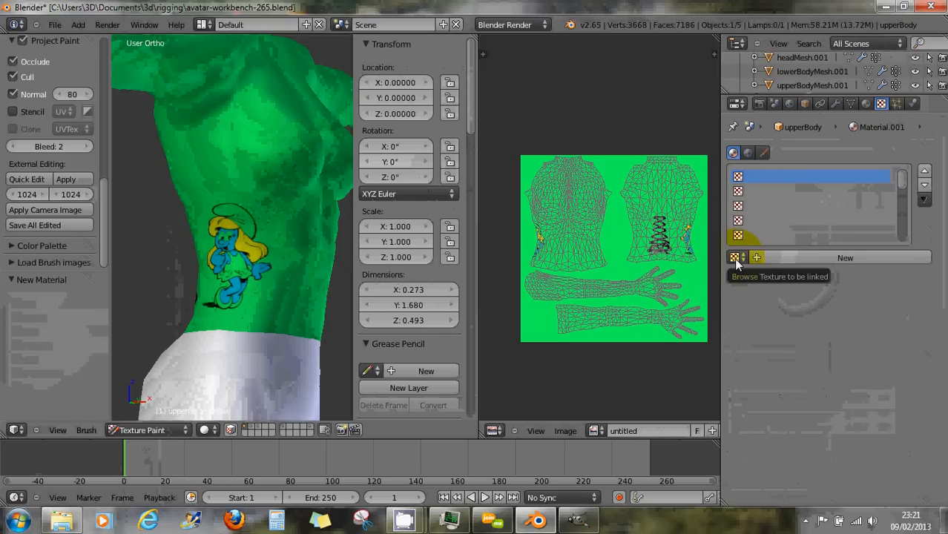
click(767, 257)
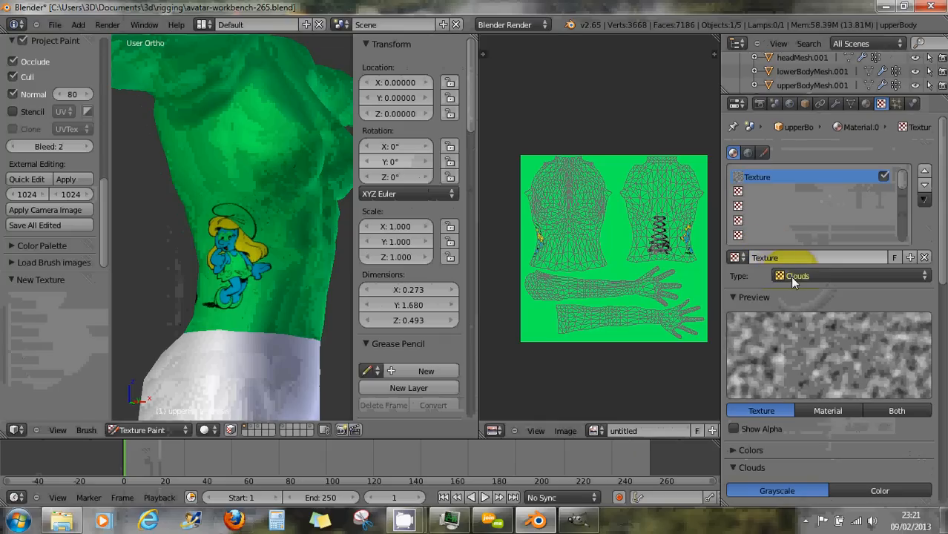
click(797, 276)
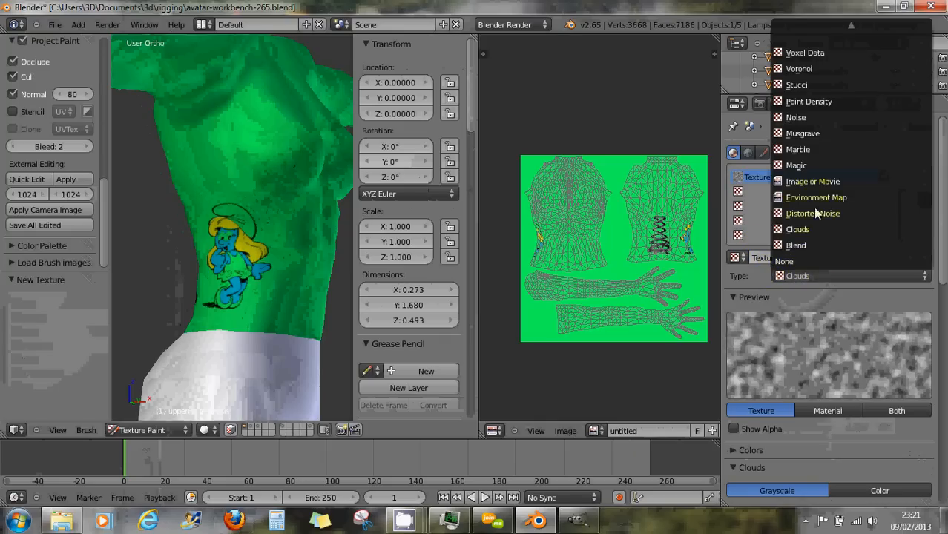
click(809, 184)
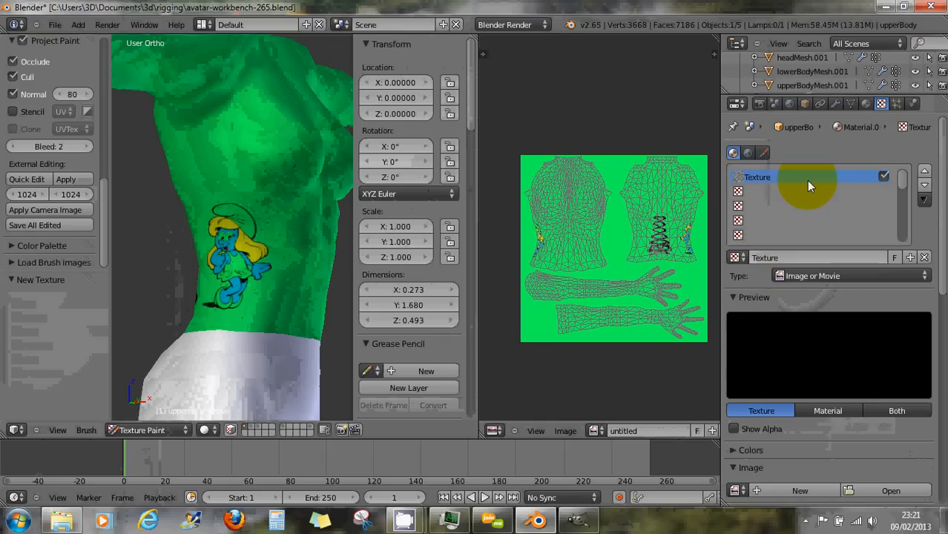
Step: Assign the existing painted image "untitled" as the texture's image source
scroll(786, 346, down, 3)
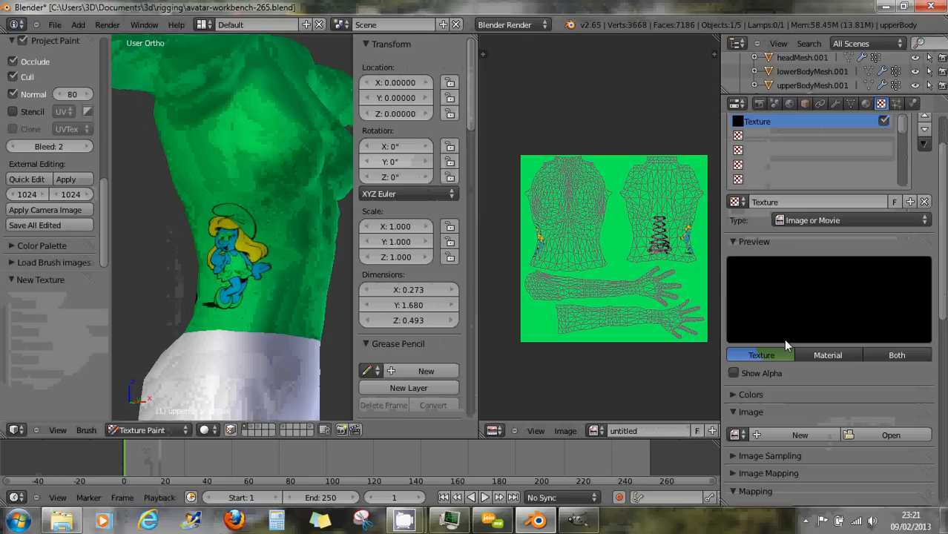
click(735, 407)
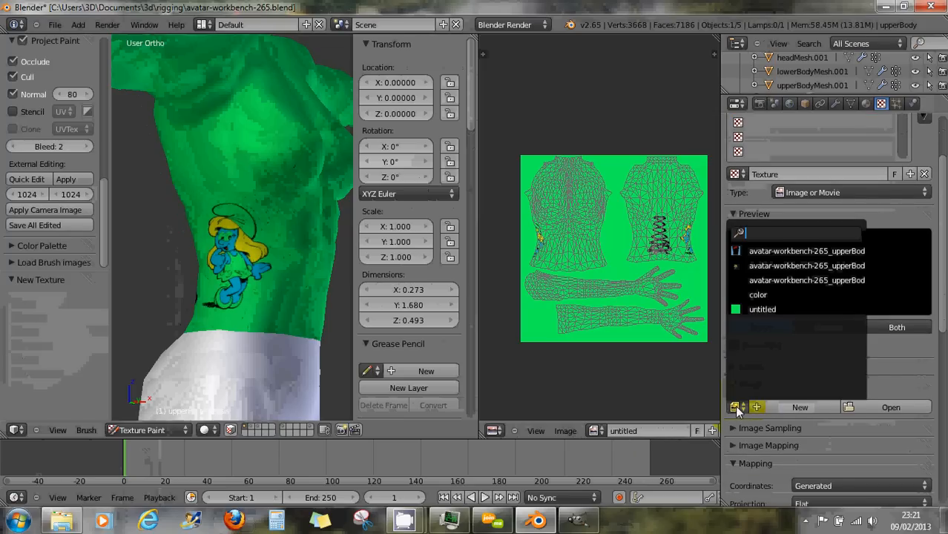
click(761, 309)
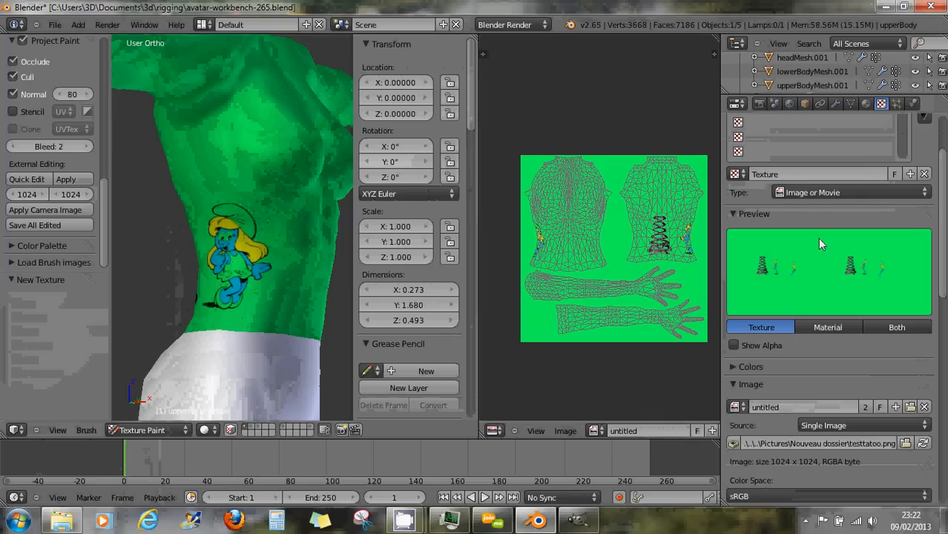
scroll(812, 263, up, 2)
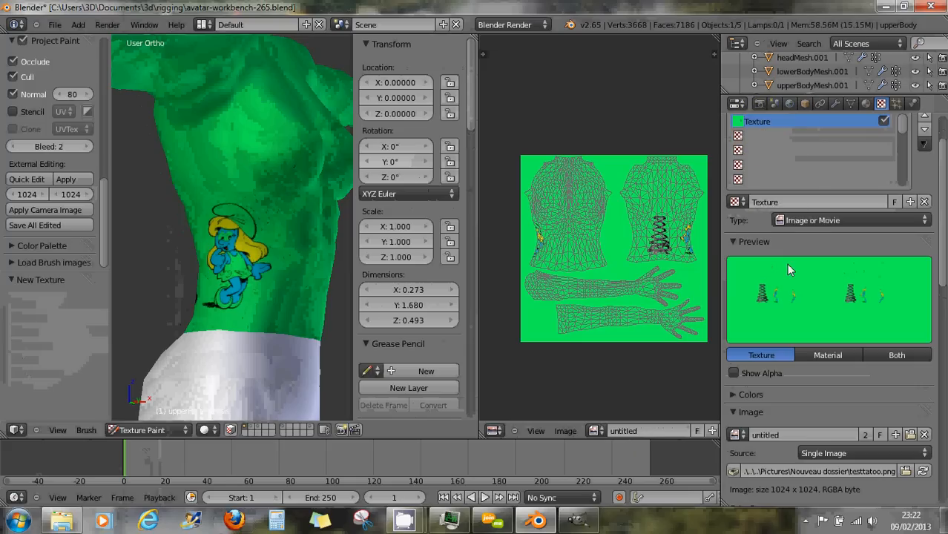
Step: Set the texture's mapping coordinates to UV and check its diffuse color influence
scroll(785, 354, down, 8)
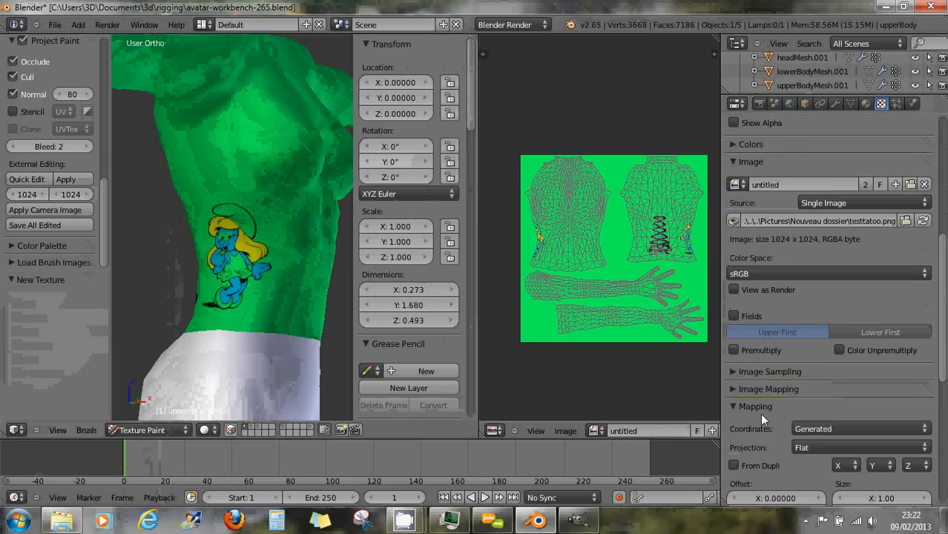
click(813, 429)
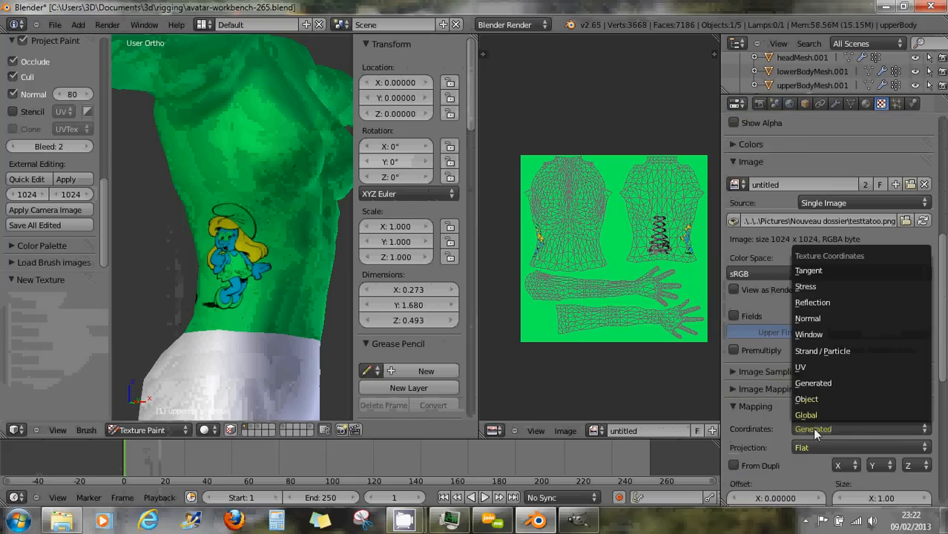
click(812, 368)
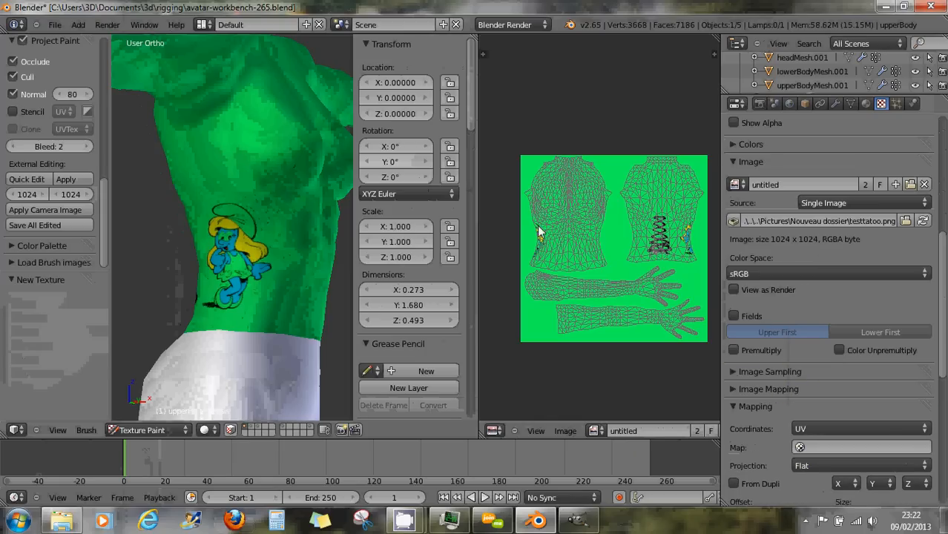
scroll(789, 371, down, 6)
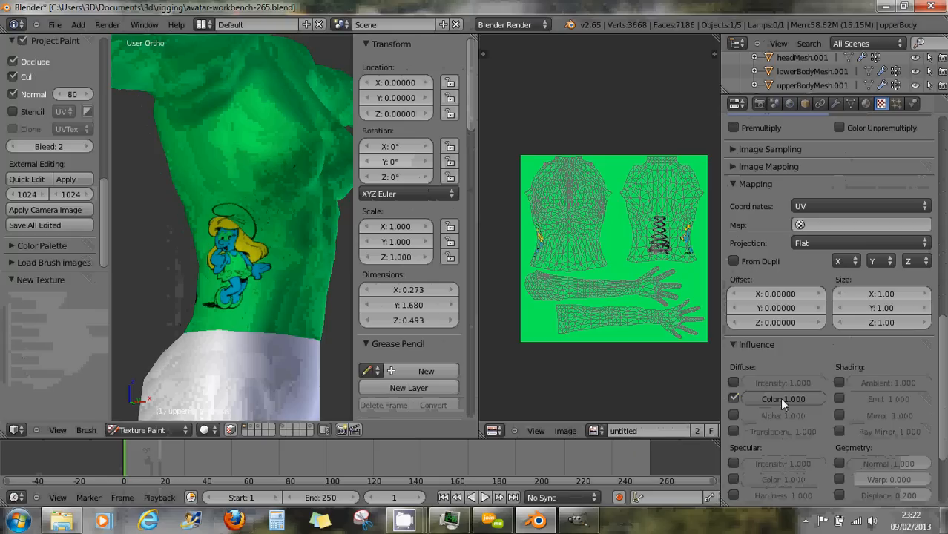
scroll(810, 339, up, 12)
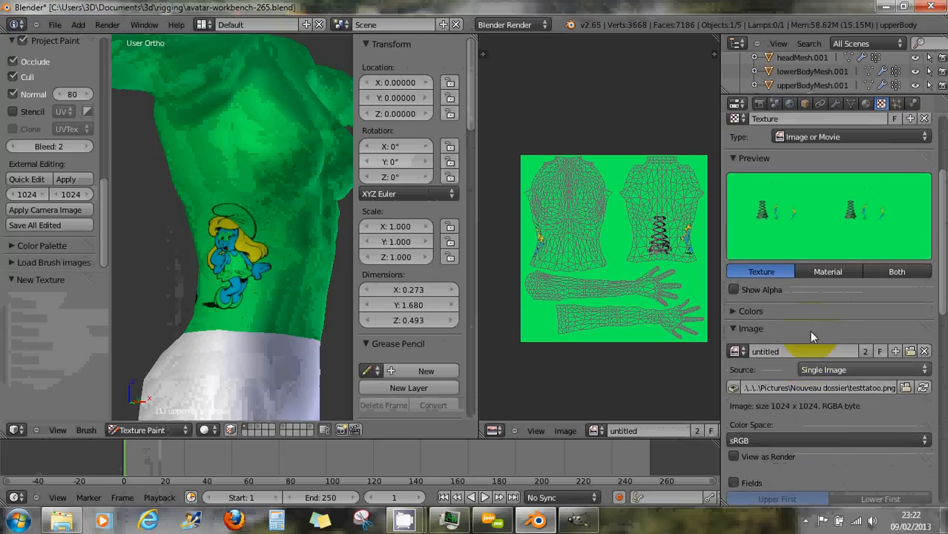
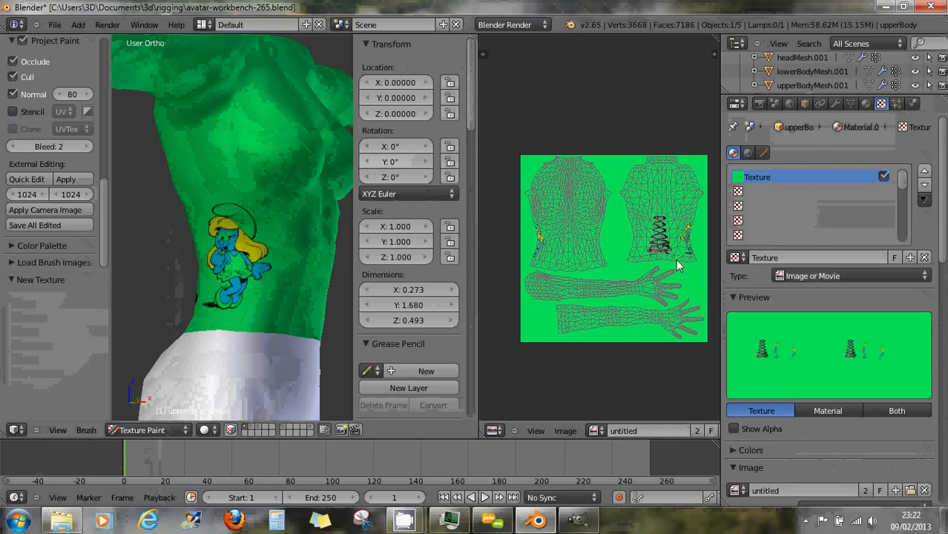
Step: Inspect the lacing and character on the avatar's back and side, using standard and orbited views, against the back's UV layout
scroll(674, 260, up, 2)
middle_drag(662, 258, 584, 254)
scroll(622, 255, up, 2)
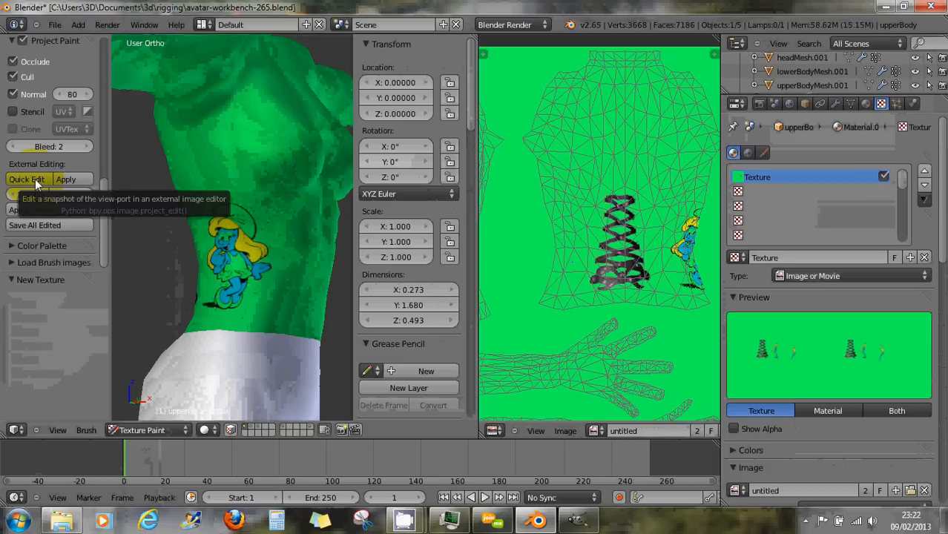
middle_drag(225, 230, 180, 233)
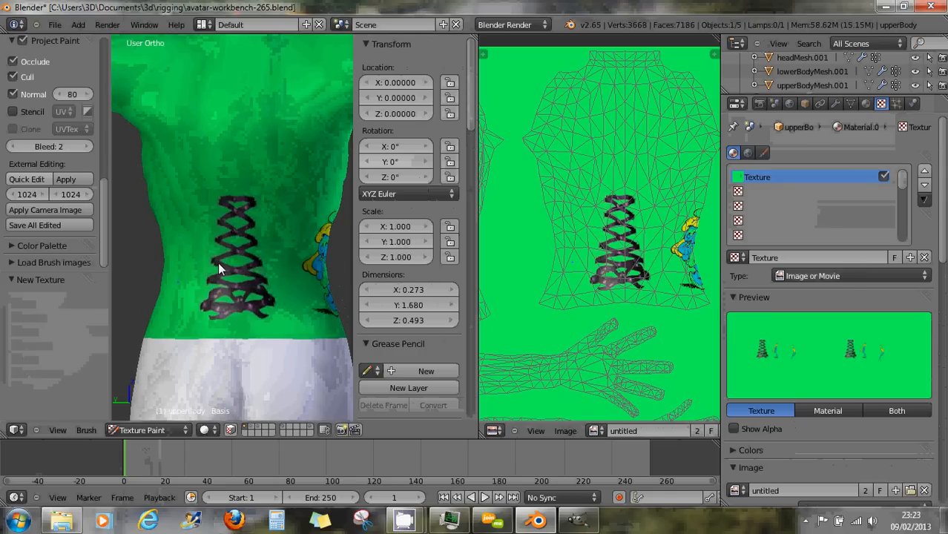
key(KP_7)
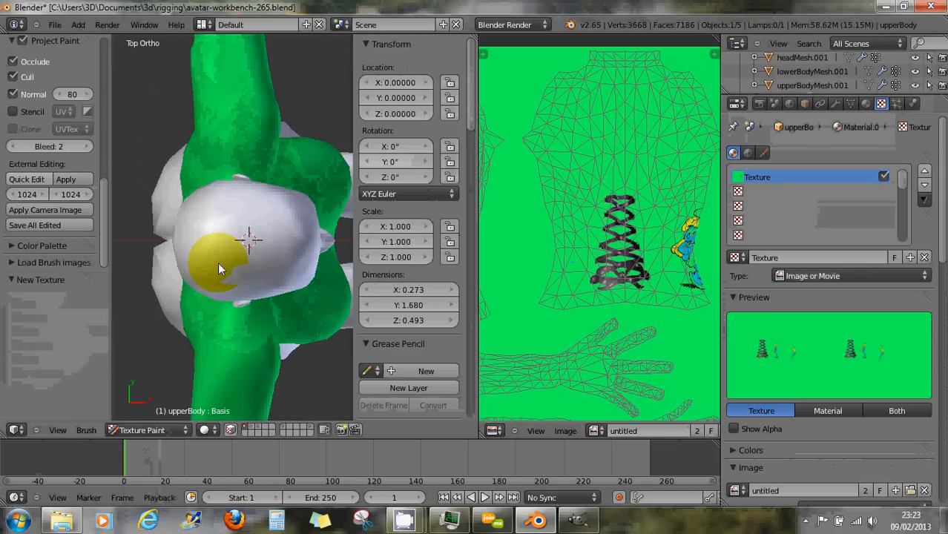
key(KP_1)
key(KP_3)
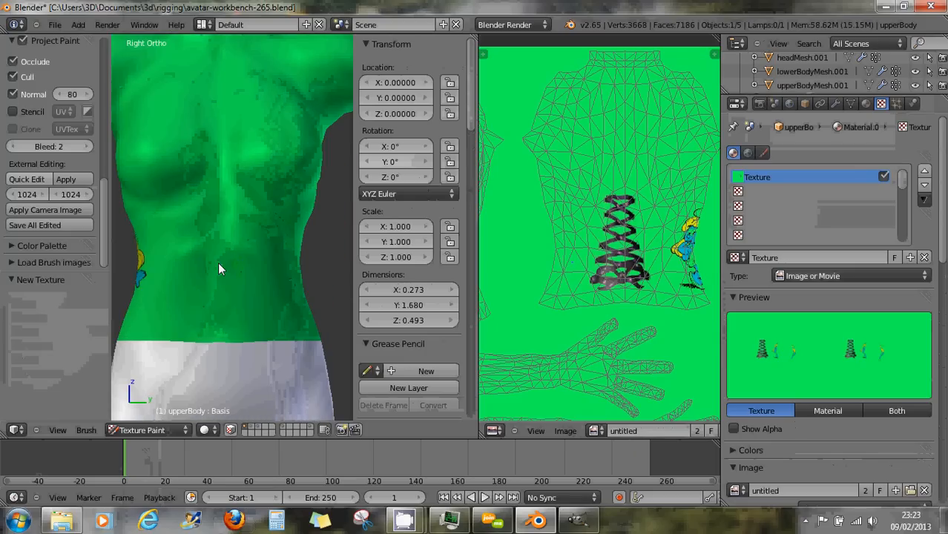
key(ctrl+KP_3)
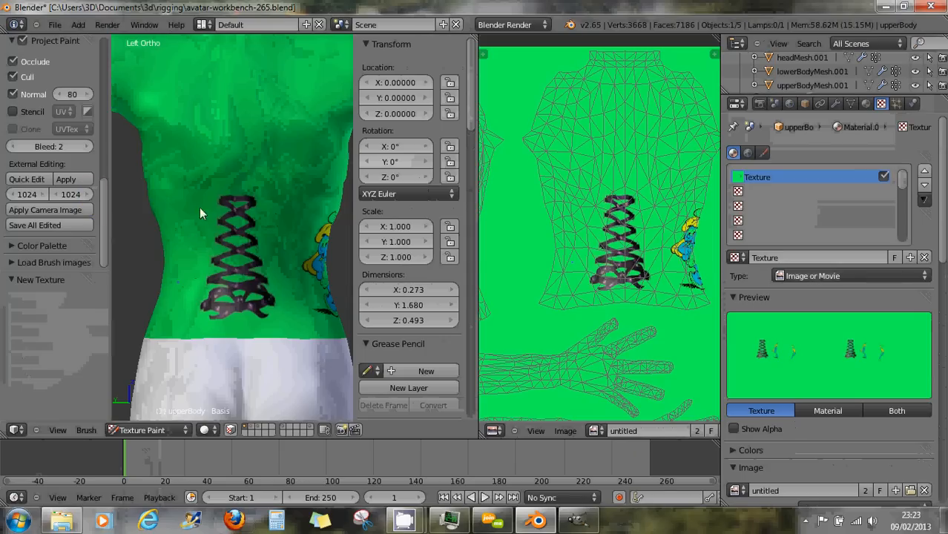
scroll(631, 286, down, 1)
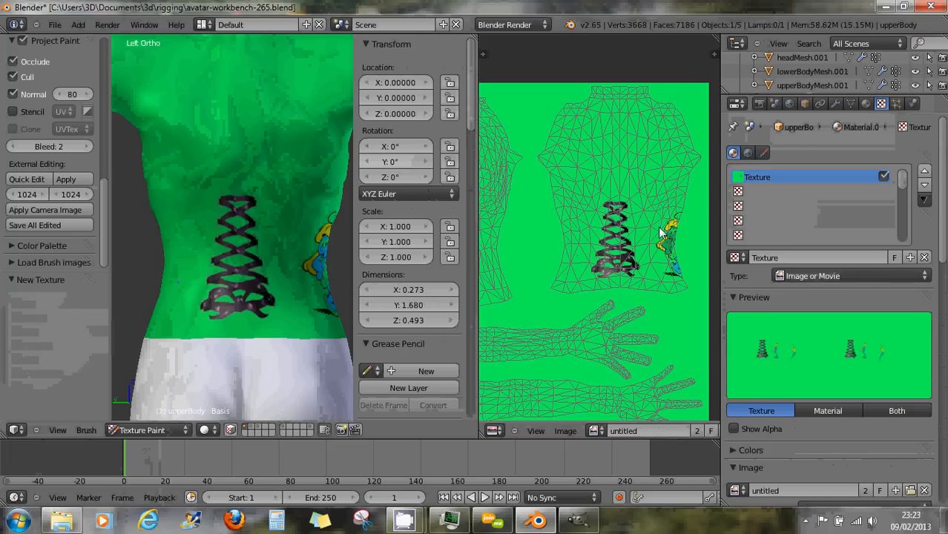
middle_drag(323, 259, 290, 238)
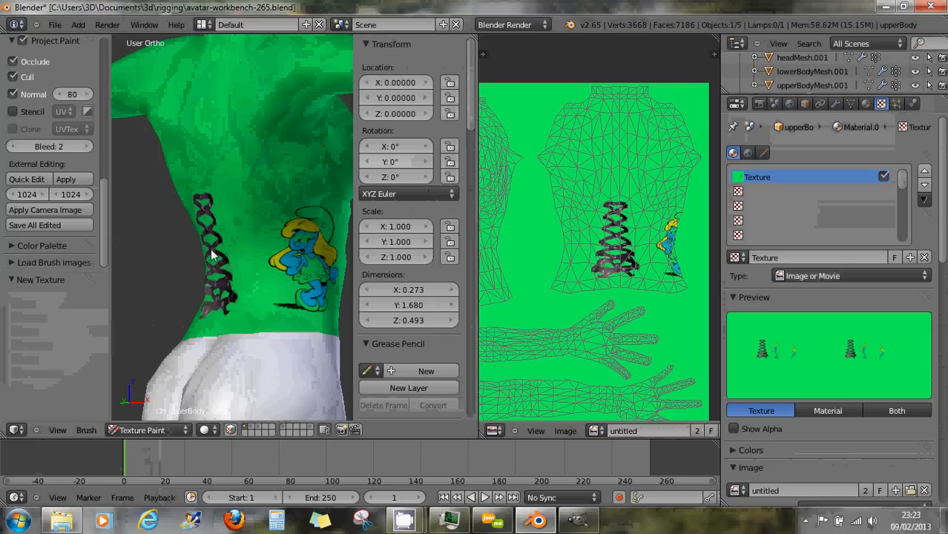
middle_drag(243, 263, 309, 270)
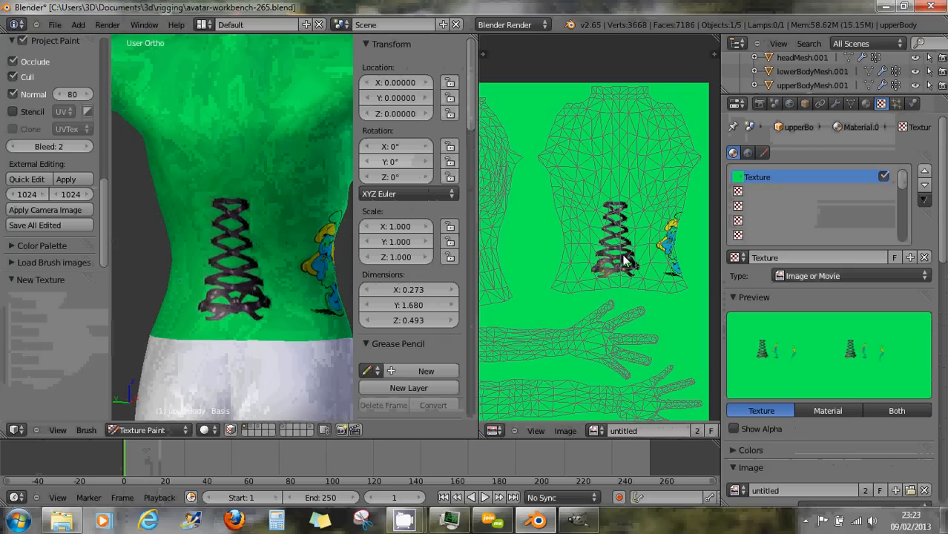
mouse_move(620, 275)
middle_down()
mouse_move(629, 273)
mouse_move(620, 262)
middle_up()
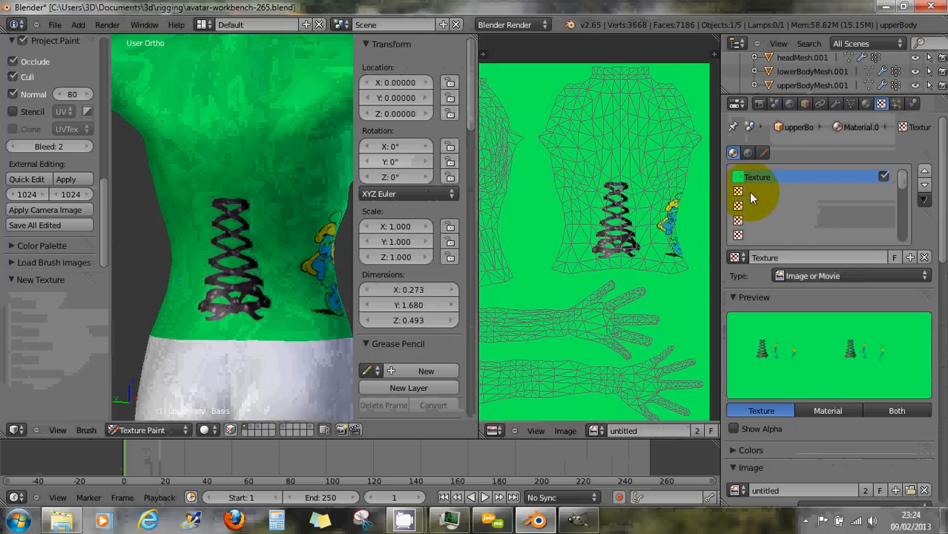
Step: Review the image commands and the texture's image source, mapping and influence settings
click(567, 430)
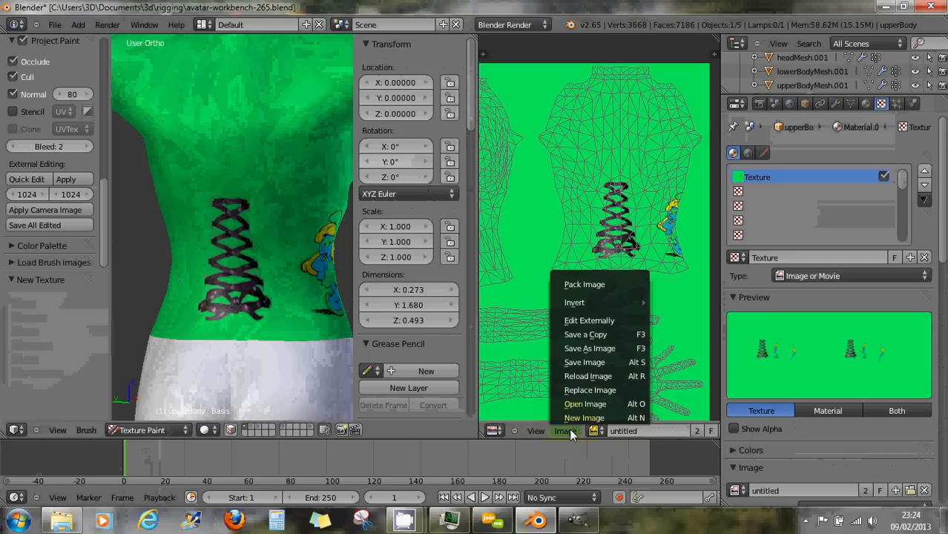
click(570, 418)
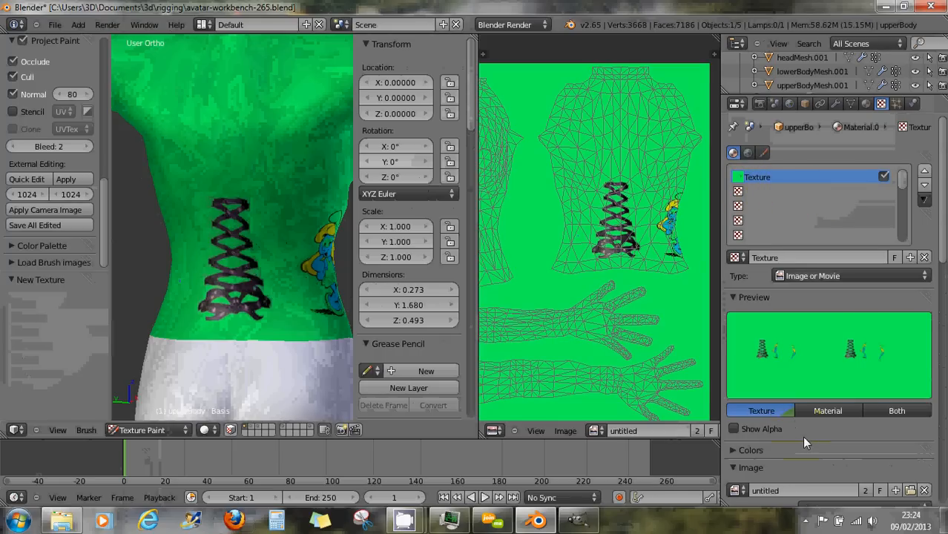
scroll(802, 436, down, 6)
scroll(802, 436, down, 5)
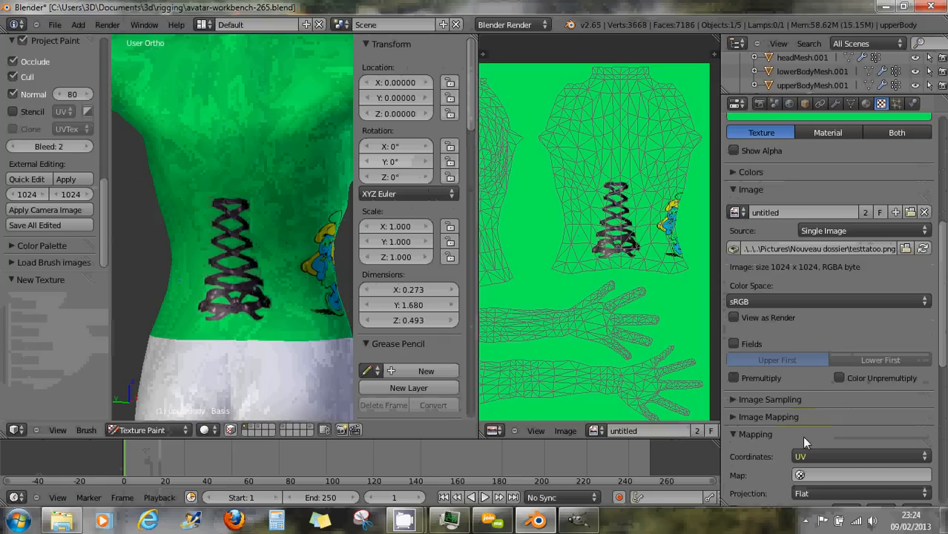
scroll(802, 436, down, 9)
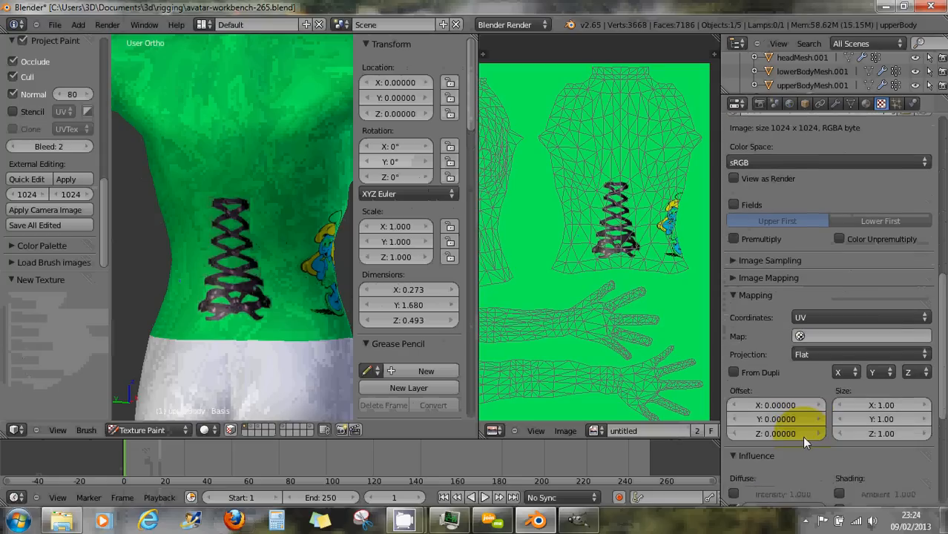
Step: Review the texture's mapping and influence settings, including the available blend types for its diffuse colour
scroll(802, 436, down, 1)
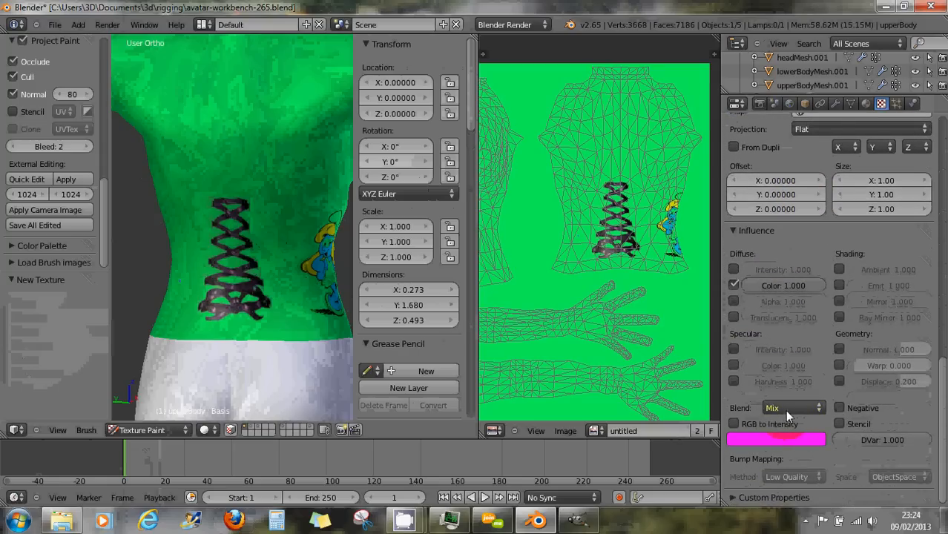
click(794, 409)
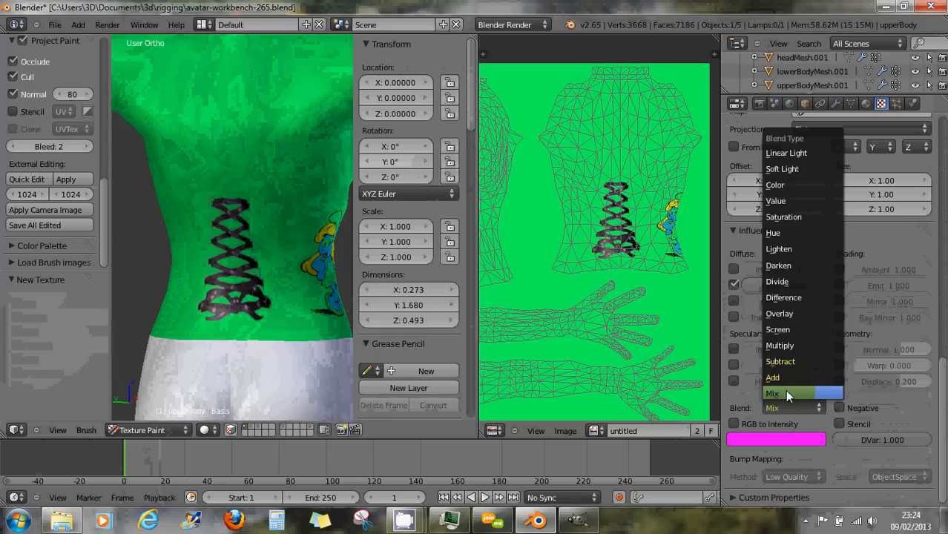
click(750, 398)
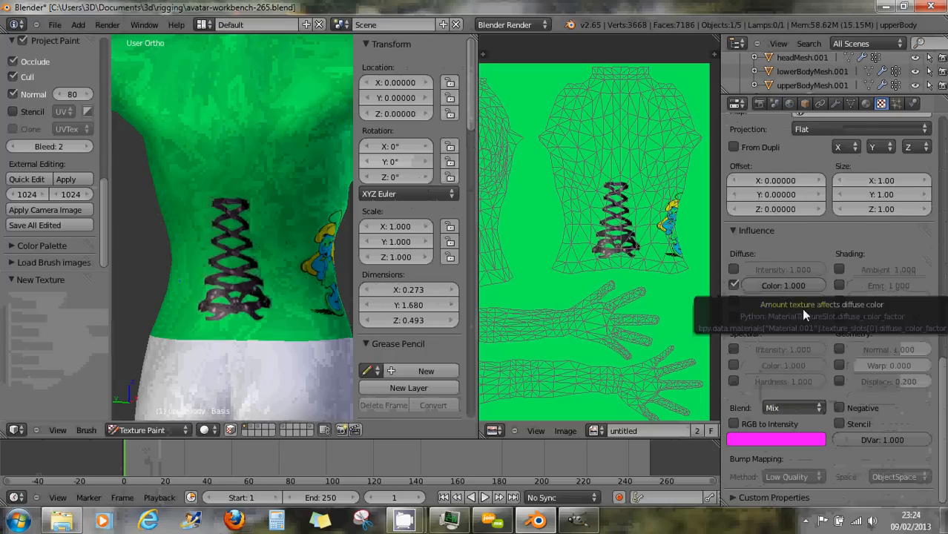
scroll(799, 318, up, 5)
scroll(804, 332, up, 8)
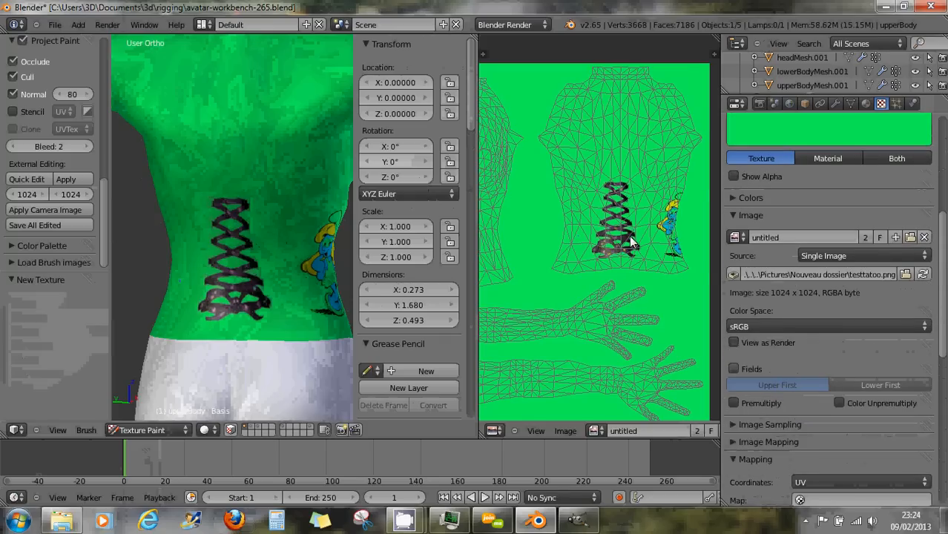
Step: Examine where the painted lacing and blue cartoon figure fall on the upper body's UV layout
scroll(628, 236, up, 2)
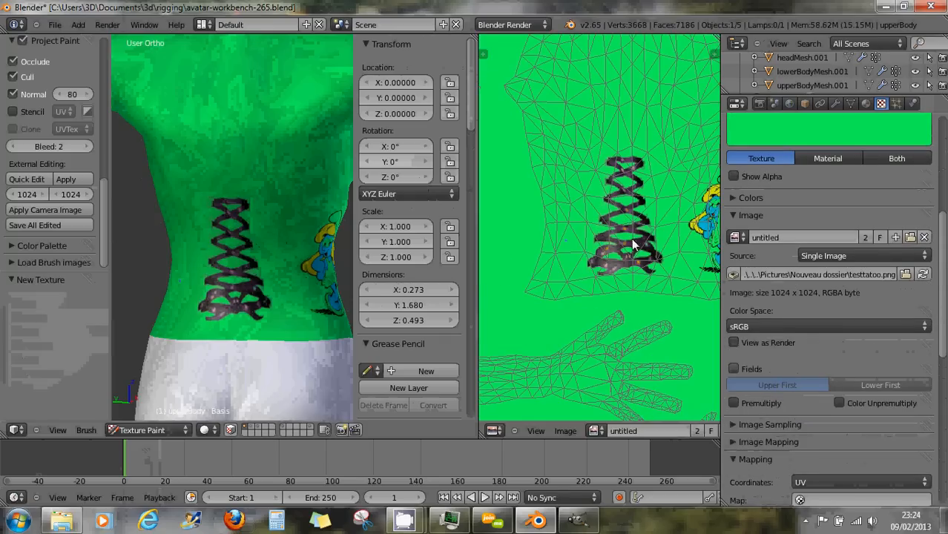
scroll(632, 248, down, 2)
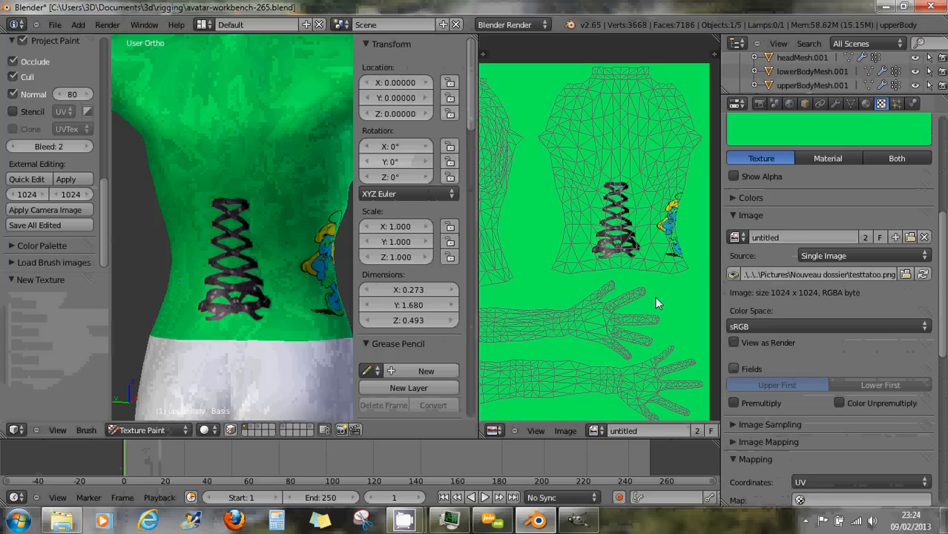
mouse_move(663, 290)
middle_down()
mouse_move(631, 288)
mouse_move(658, 291)
middle_up()
scroll(642, 297, down, 2)
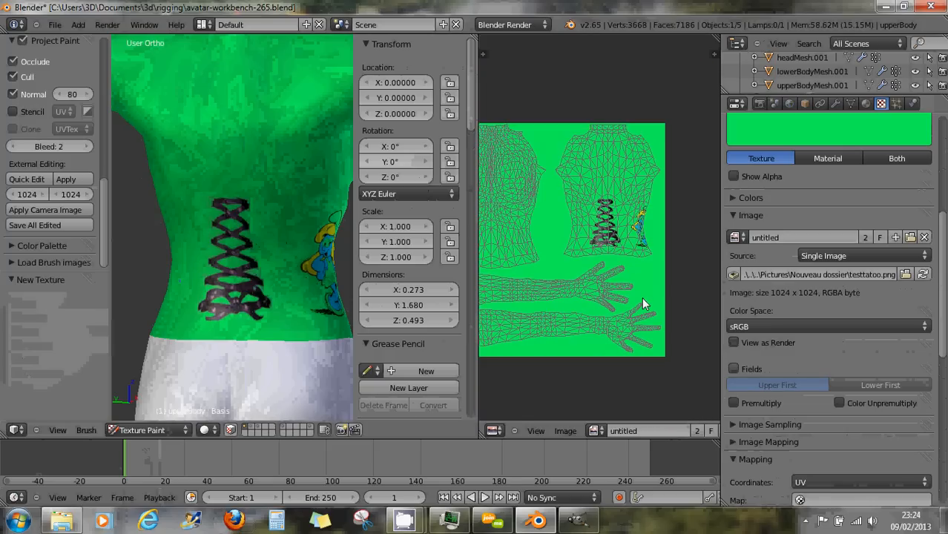
scroll(642, 300, down, 1)
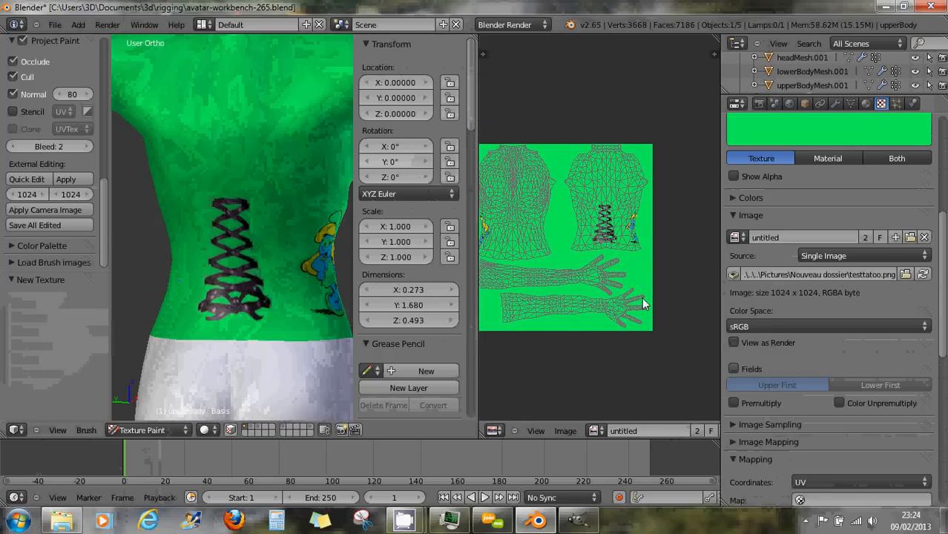
scroll(644, 303, up, 2)
scroll(647, 306, up, 1)
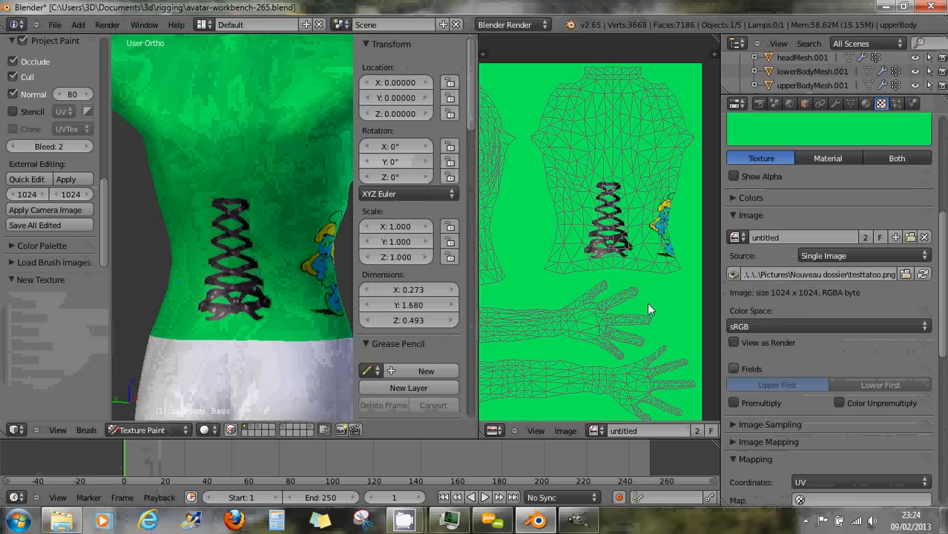
scroll(648, 306, up, 1)
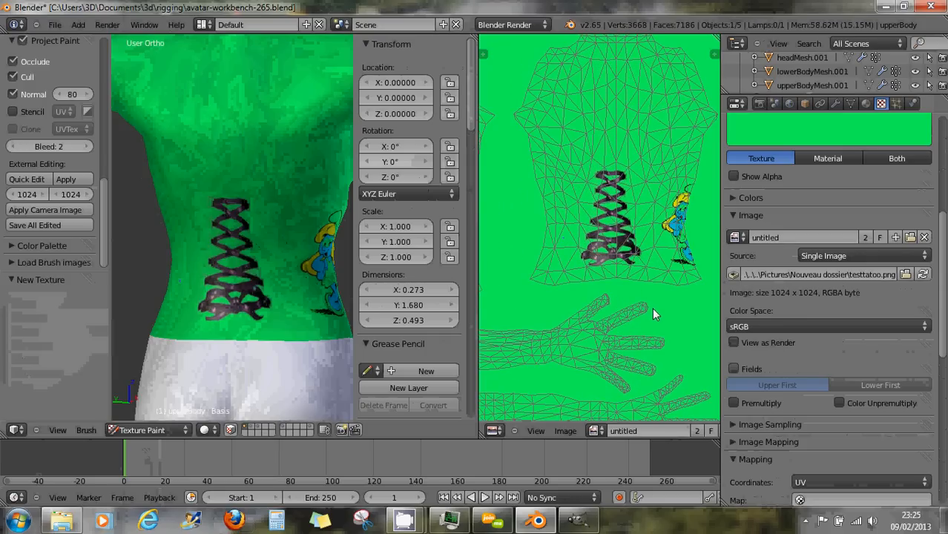
scroll(652, 307, down, 2)
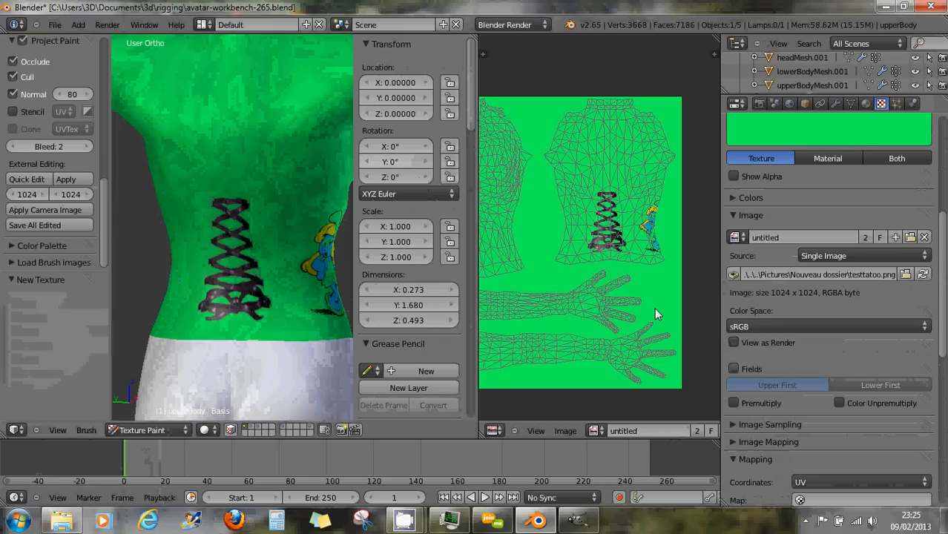
scroll(647, 299, down, 1)
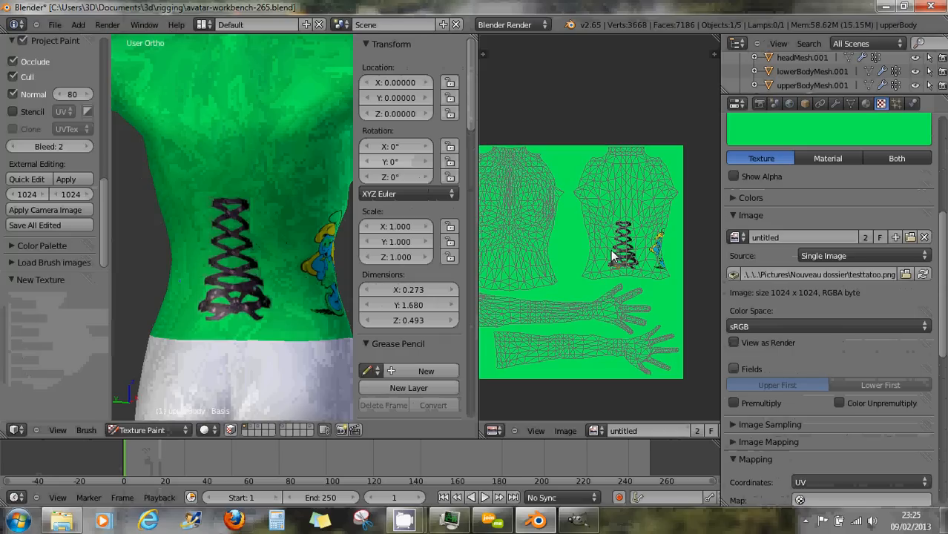
scroll(646, 251, up, 2)
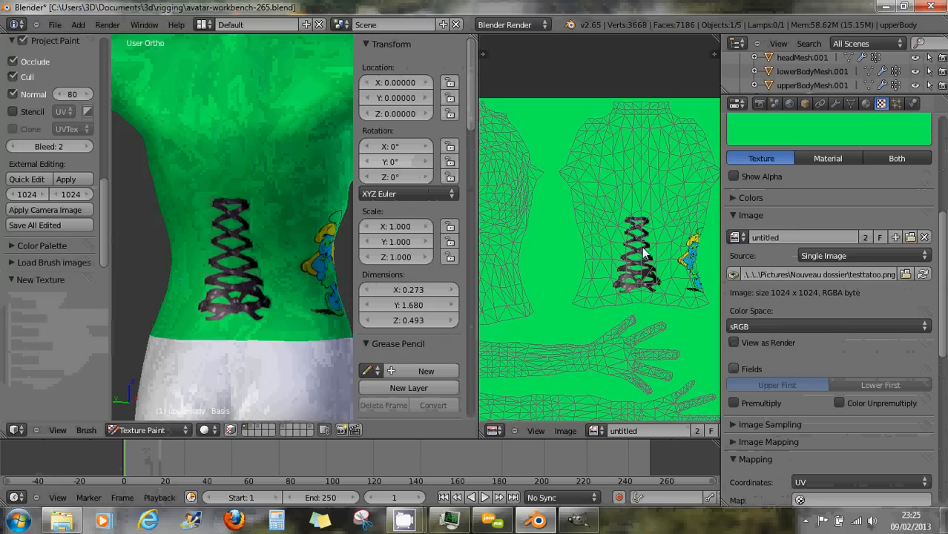
middle_drag(660, 225, 610, 222)
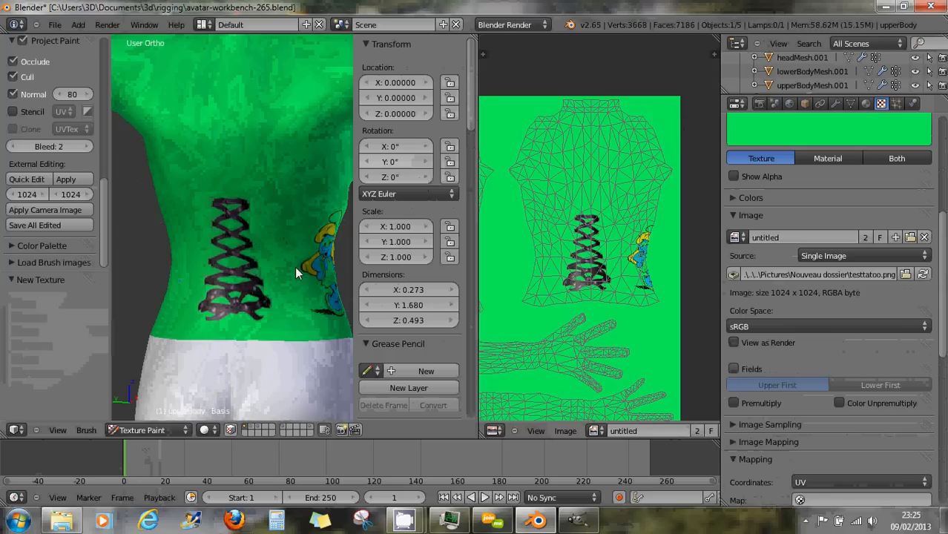
scroll(601, 312, up, 2)
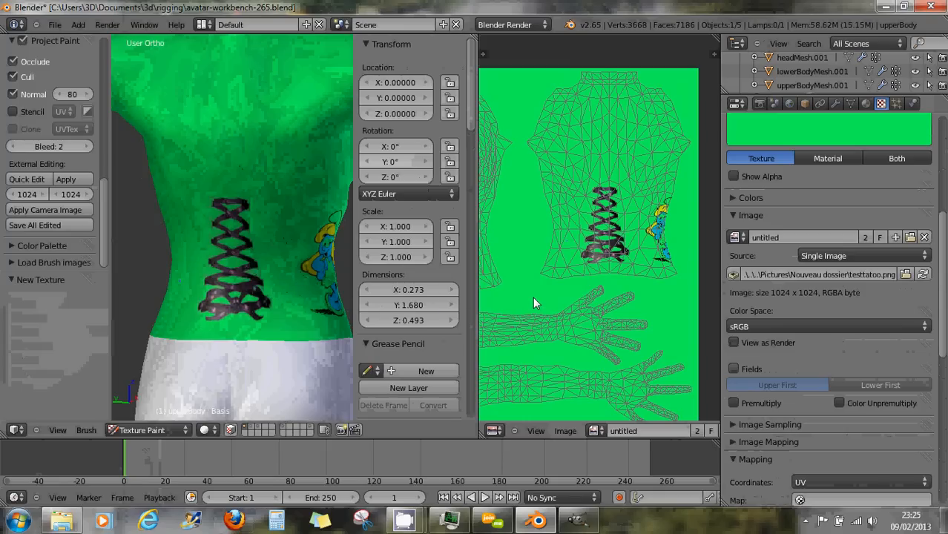
mouse_move(556, 300)
middle_down()
mouse_move(535, 296)
mouse_move(548, 298)
middle_up()
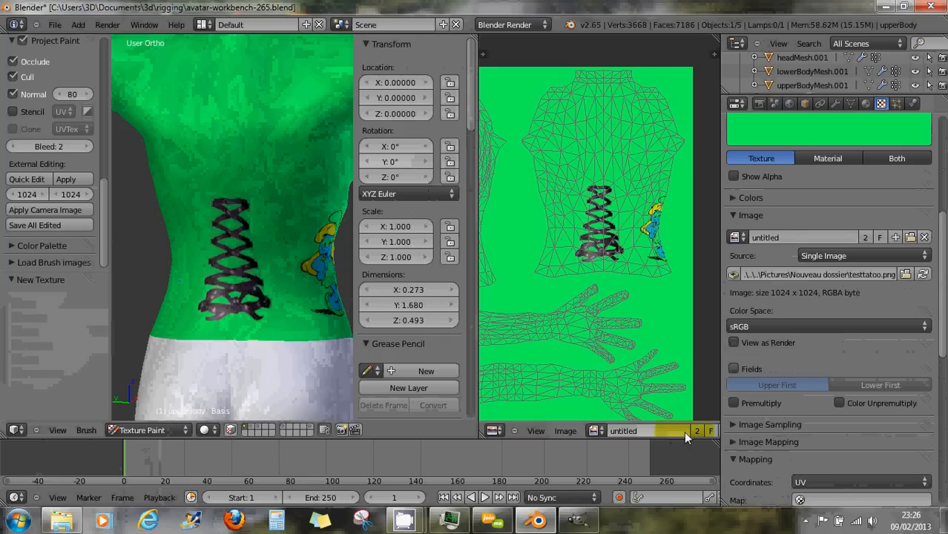
Step: Compare the alpha-only, colour-only and colour-with-alpha displays of the painted texture, finishing on colour with alpha
scroll(613, 436, down, 2)
scroll(613, 436, down, 12)
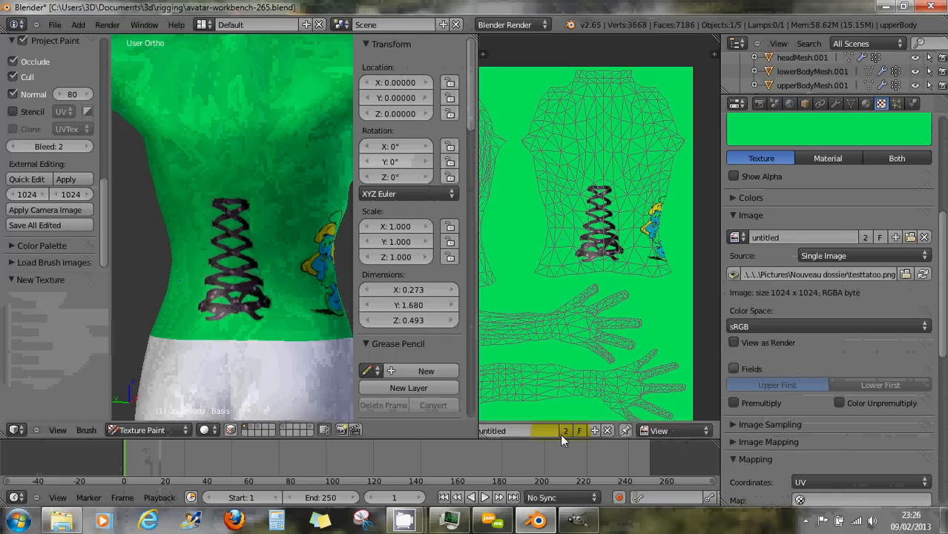
scroll(616, 437, down, 1)
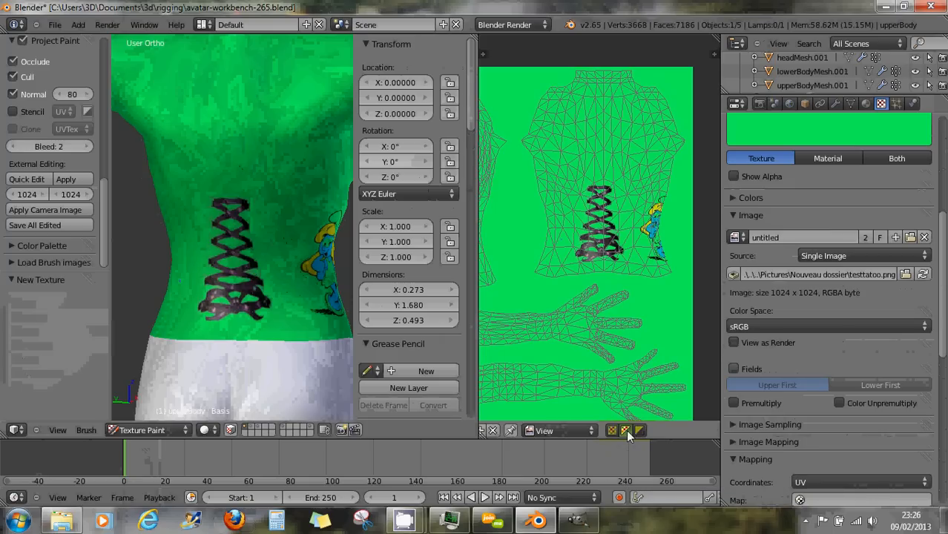
click(638, 431)
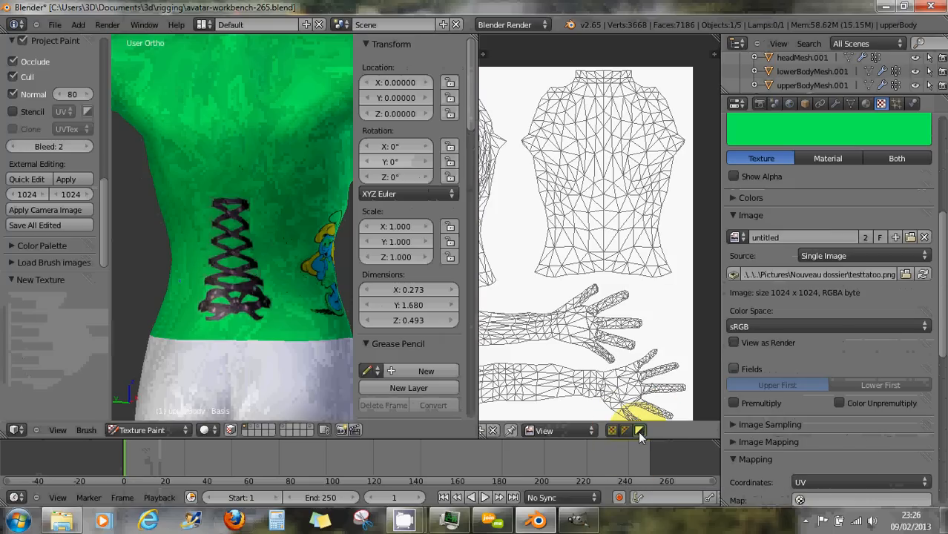
click(626, 431)
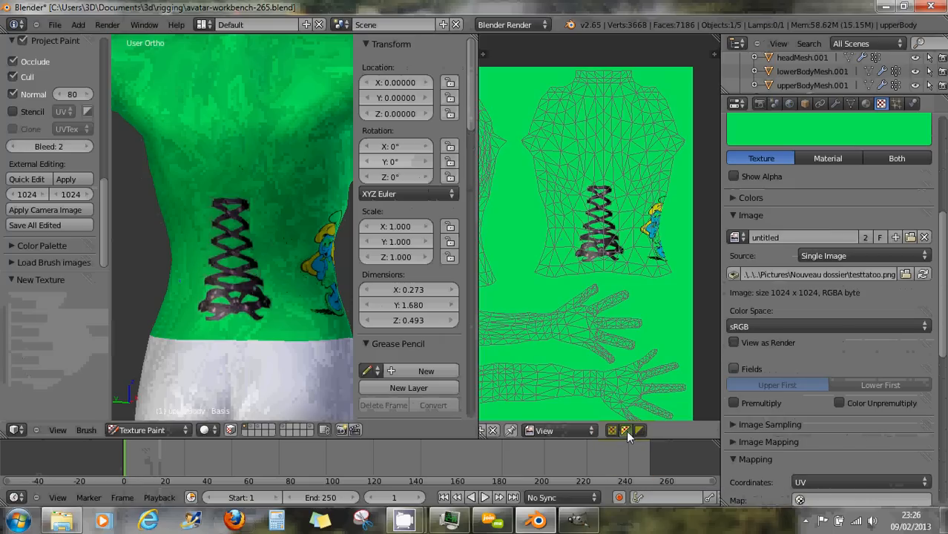
click(613, 432)
click(625, 431)
scroll(594, 349, up, 3)
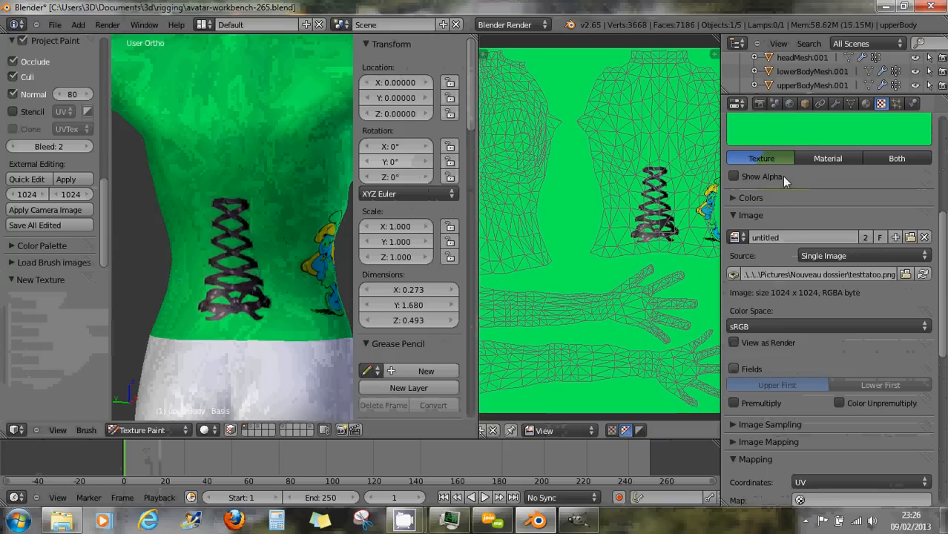
scroll(806, 133, up, 3)
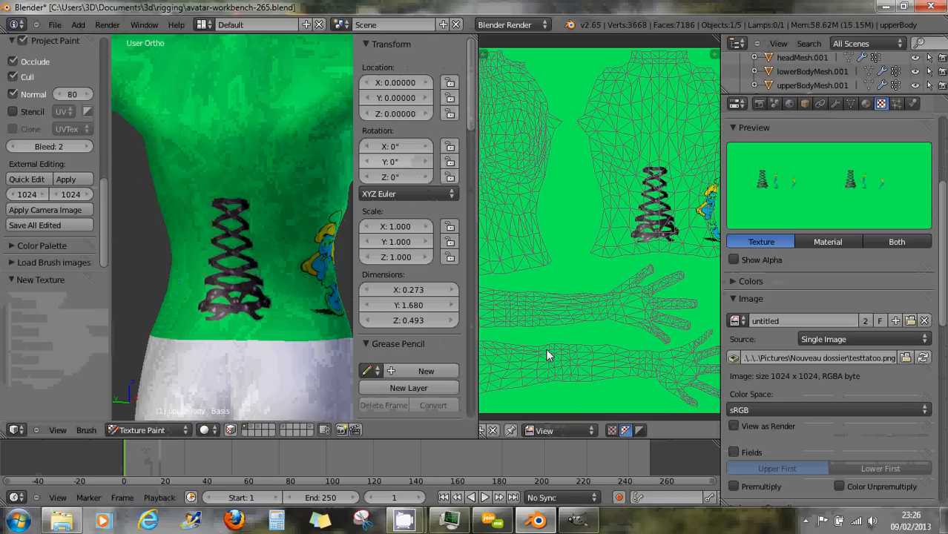
scroll(548, 355, down, 3)
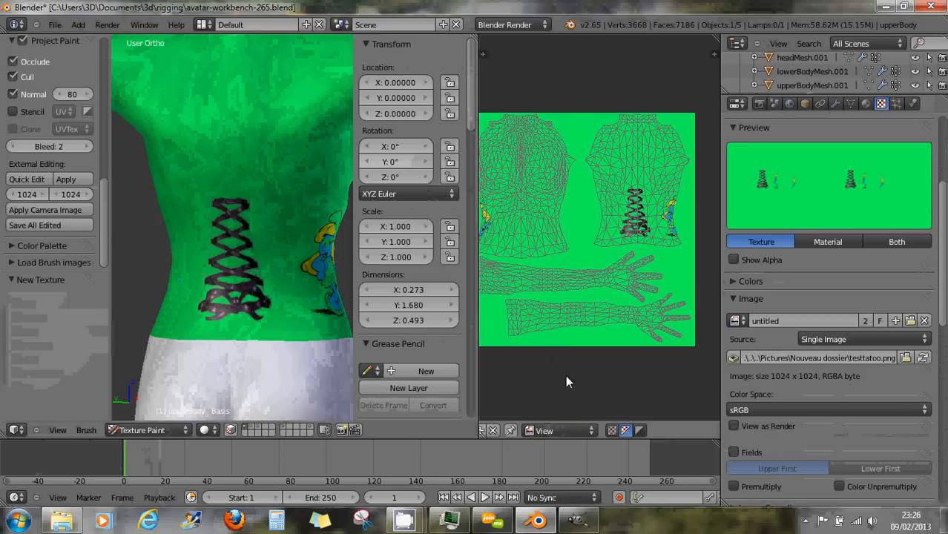
mouse_move(545, 431)
middle_down()
mouse_move(712, 436)
mouse_move(669, 435)
mouse_move(691, 436)
middle_up()
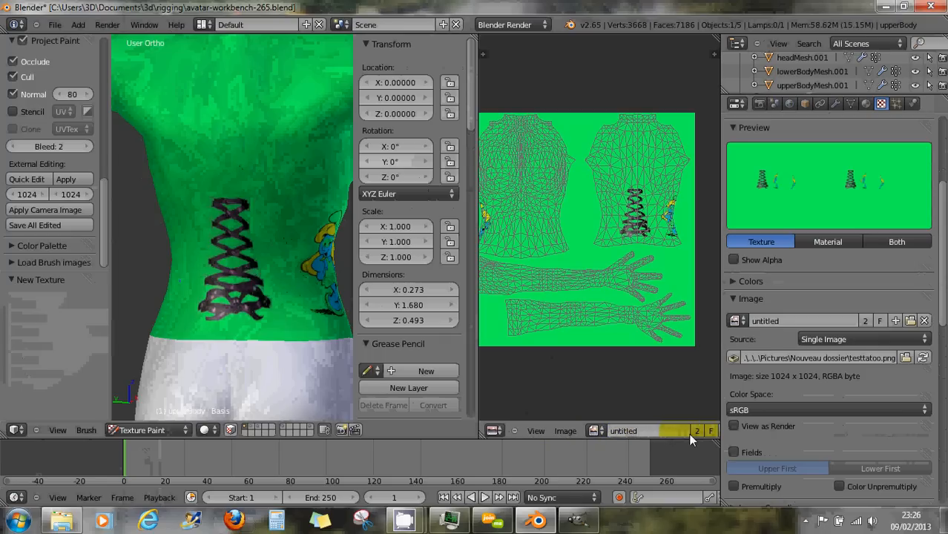
click(573, 433)
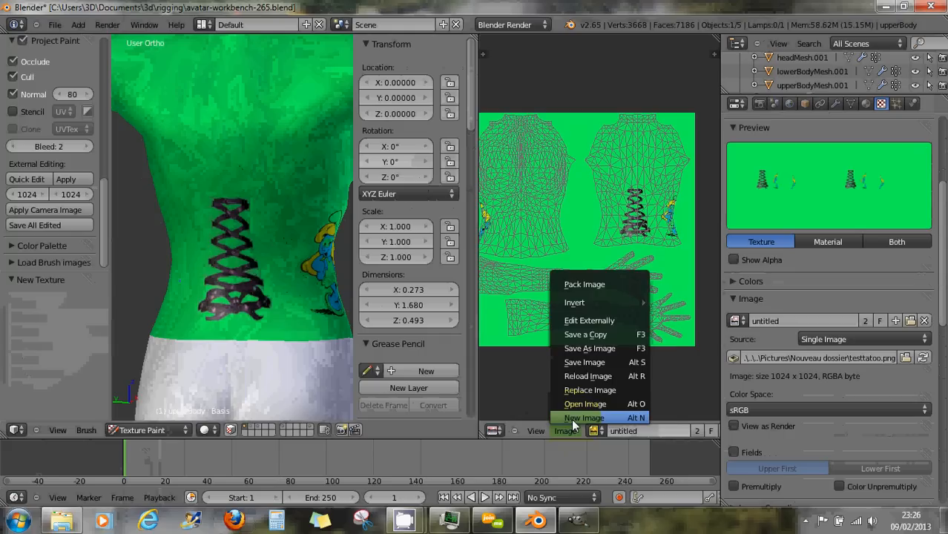
click(572, 418)
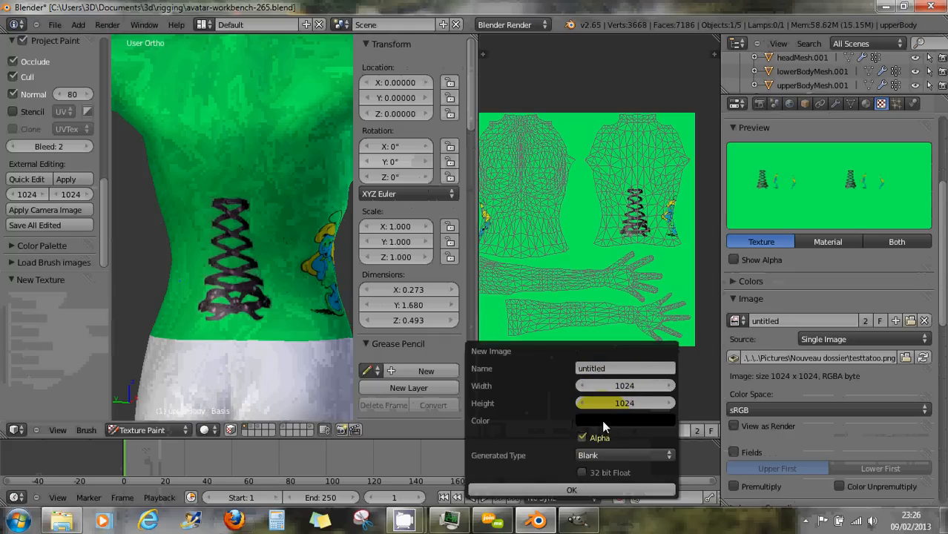
click(602, 420)
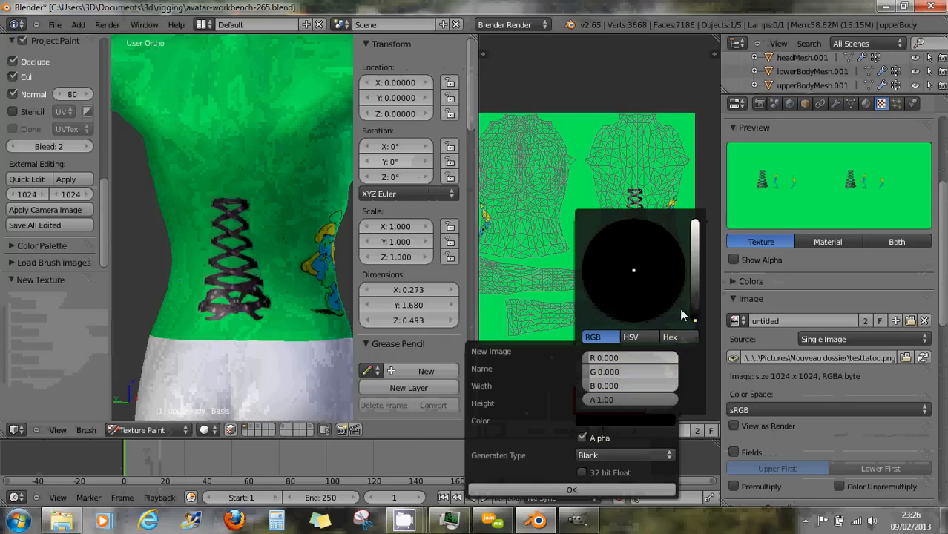
drag(695, 317, 701, 224)
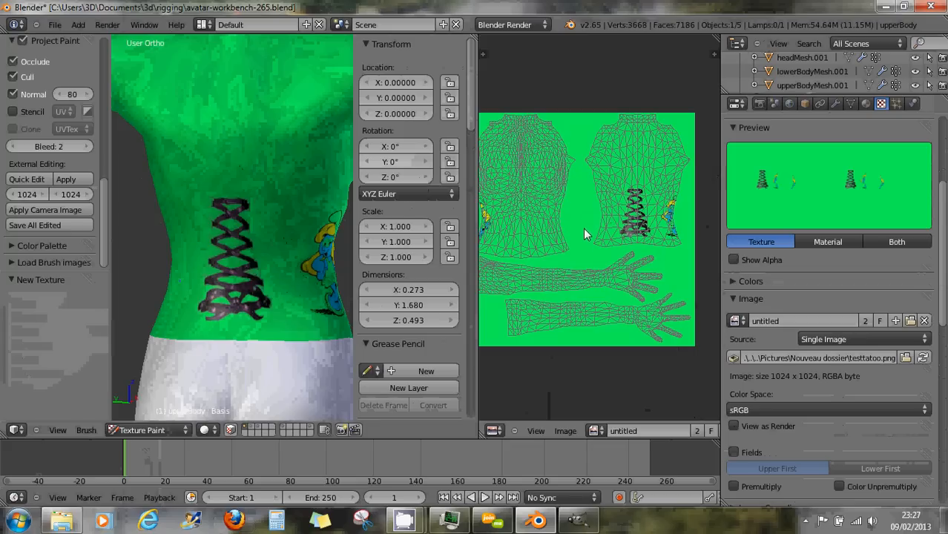
Step: Create a new blank 1024 x 1024 image with alpha enabled and a white base colour
click(567, 432)
click(571, 418)
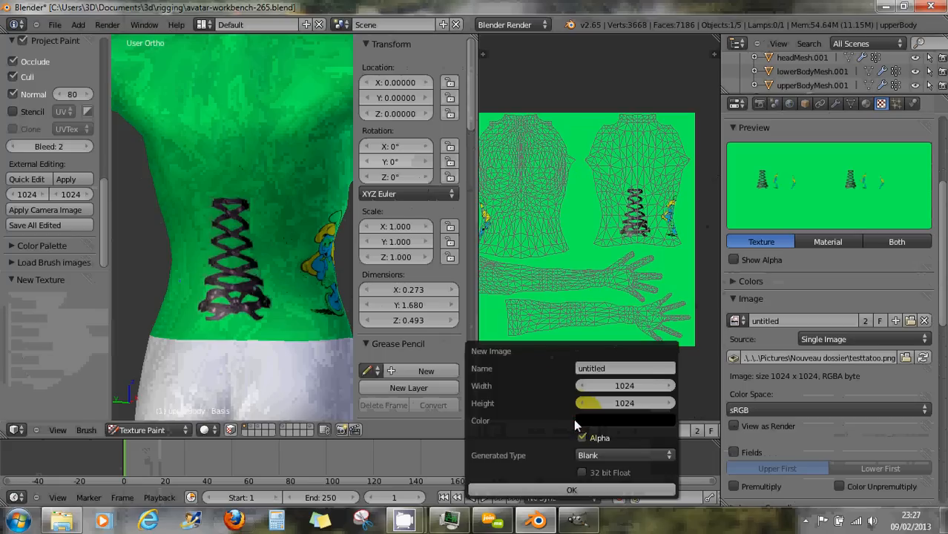
click(569, 492)
click(602, 422)
drag(695, 316, 701, 222)
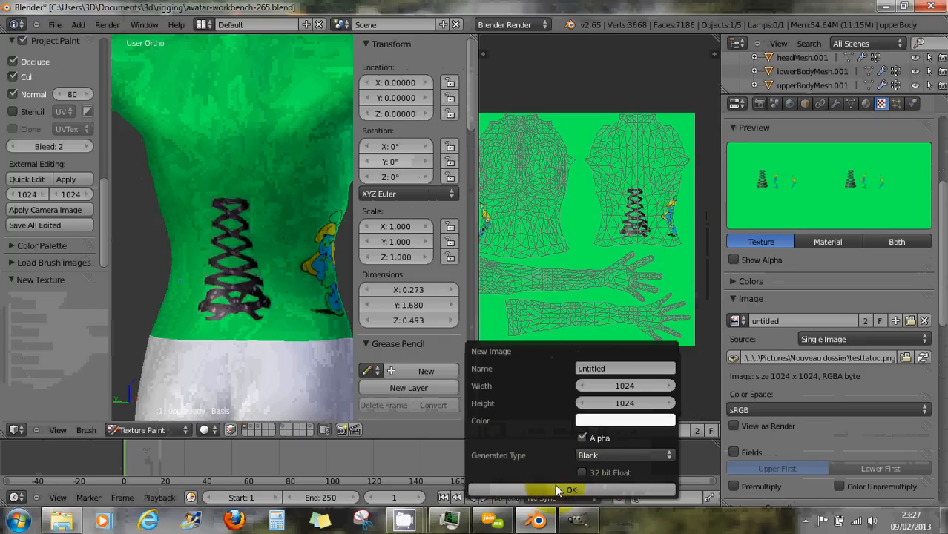
click(562, 490)
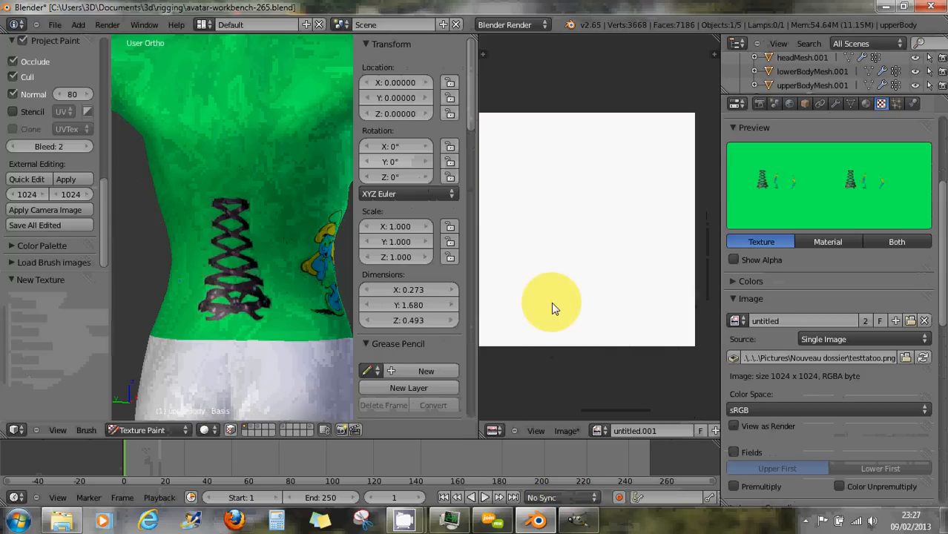
Step: Put the upper body mesh in Edit Mode and assign the image untitled.001 to its UV layout
click(161, 431)
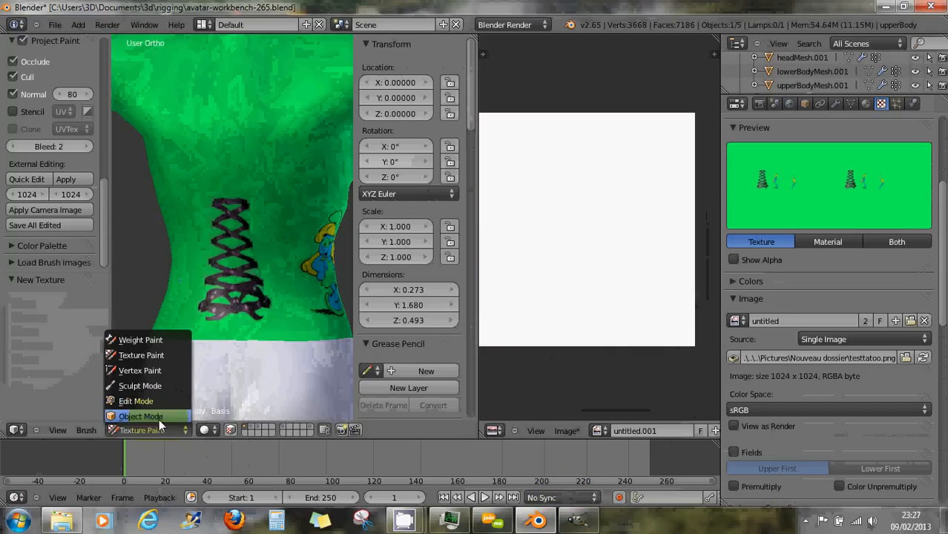
click(151, 402)
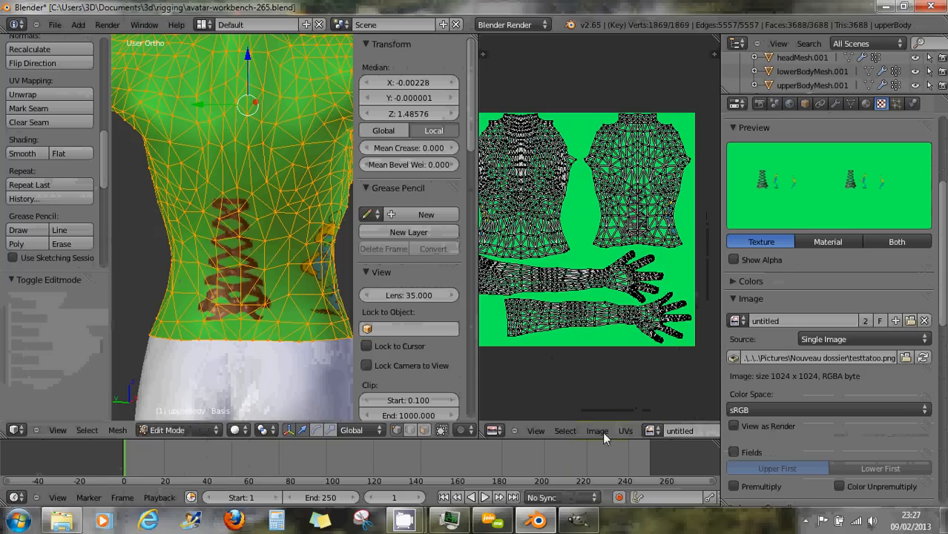
click(653, 430)
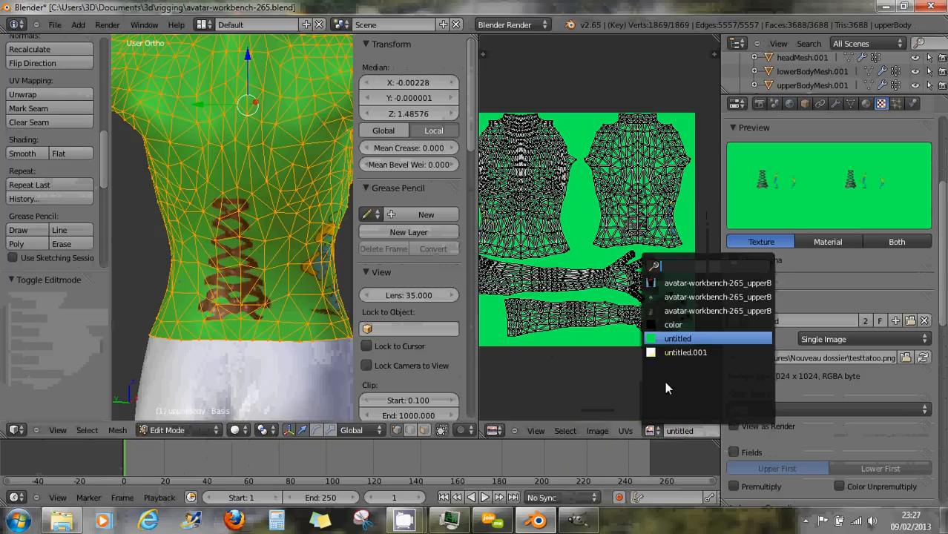
click(674, 354)
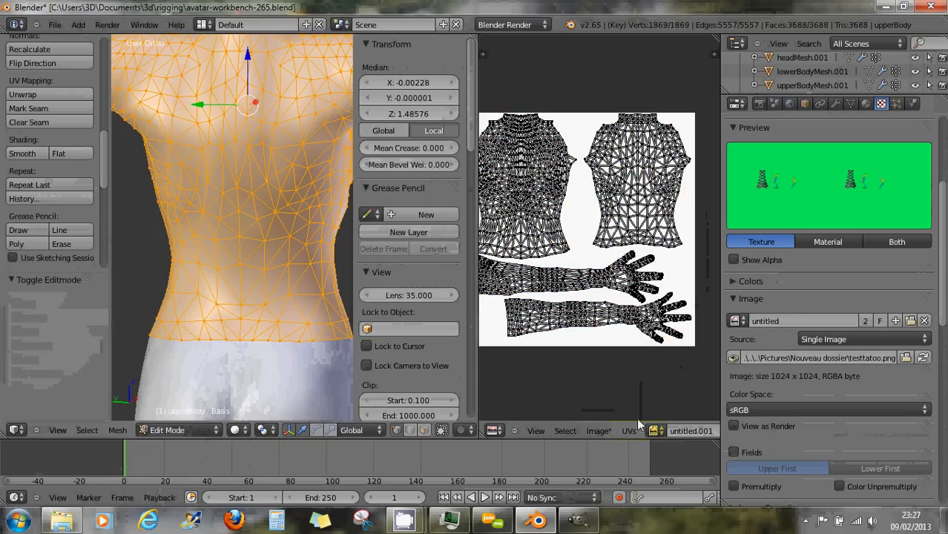
Step: Look through the channel display options for the blank image and turn on Show Alpha in the texture preview
mouse_move(680, 431)
middle_down()
mouse_move(512, 440)
mouse_move(528, 430)
mouse_move(603, 428)
mouse_move(532, 431)
middle_up()
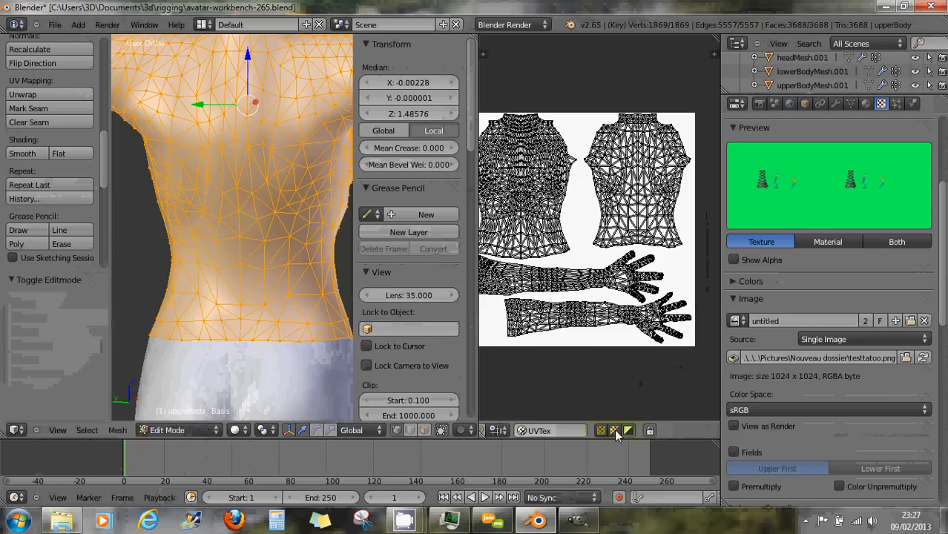
scroll(616, 434, up, 3)
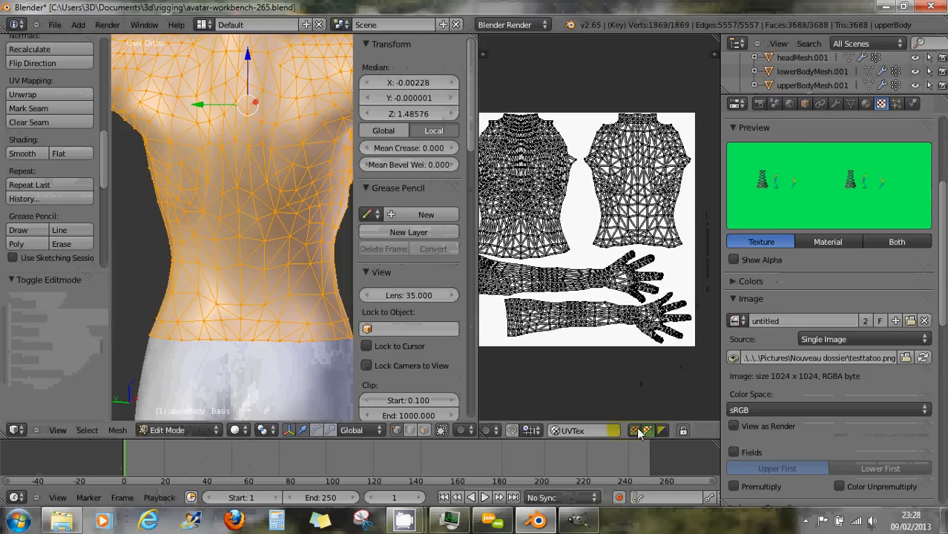
scroll(638, 434, down, 3)
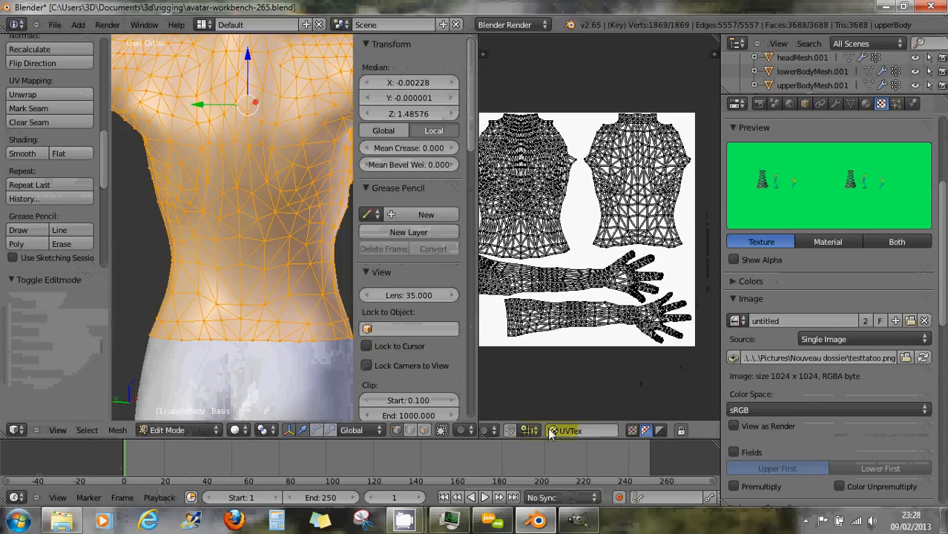
click(644, 432)
click(734, 260)
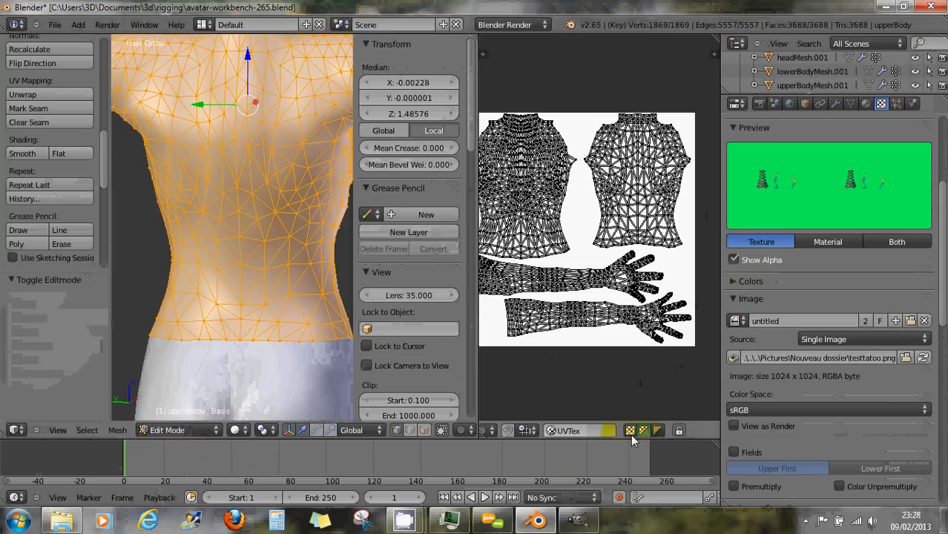
scroll(550, 433, up, 5)
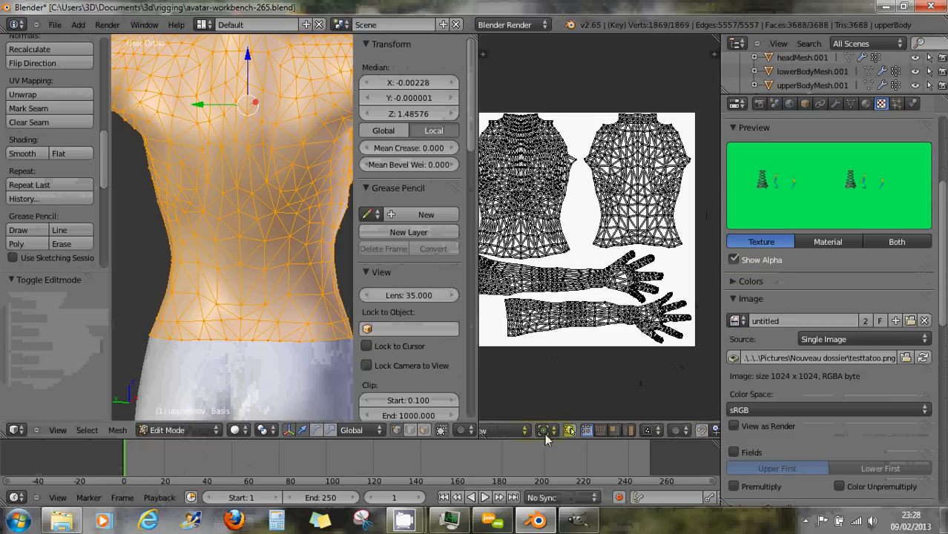
scroll(577, 432, down, 5)
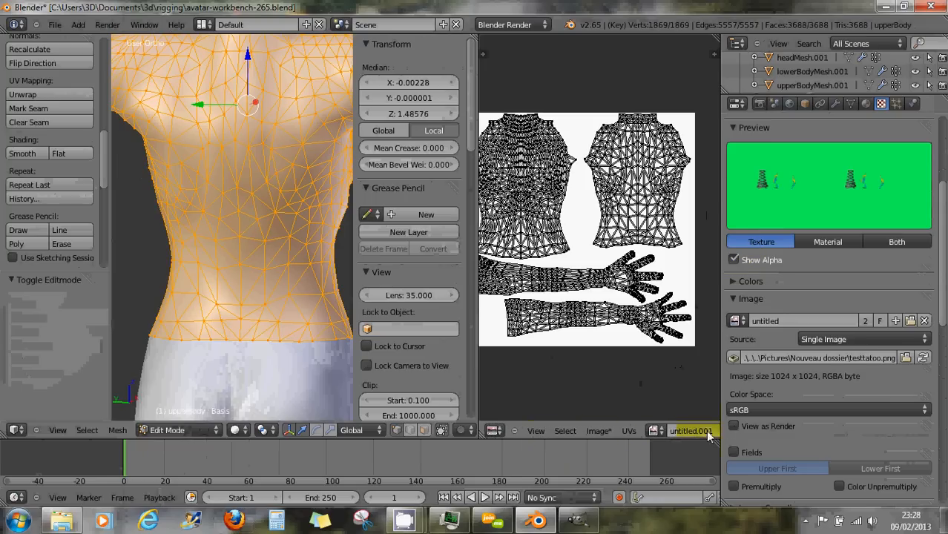
Step: Assign the image untitled to the upper body's UV layout in place of the blank white image
click(616, 340)
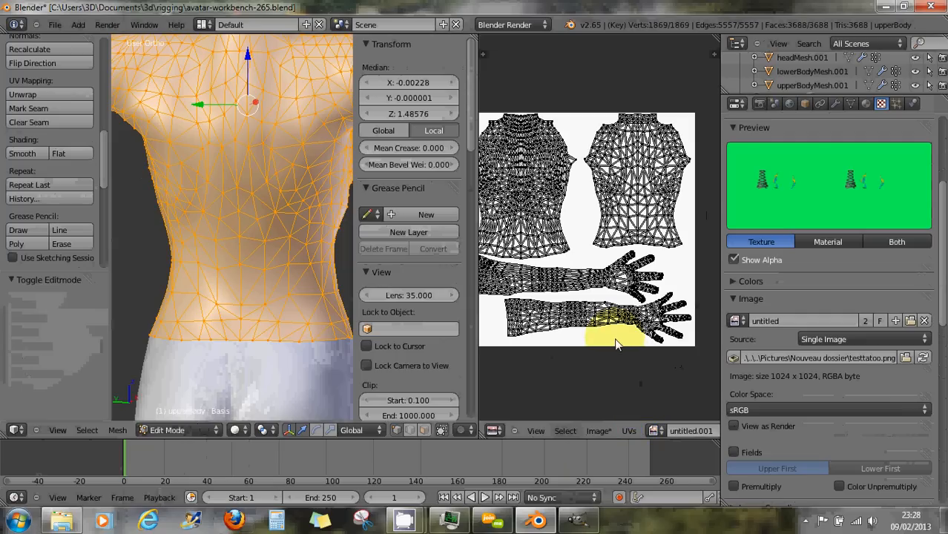
click(656, 431)
click(662, 339)
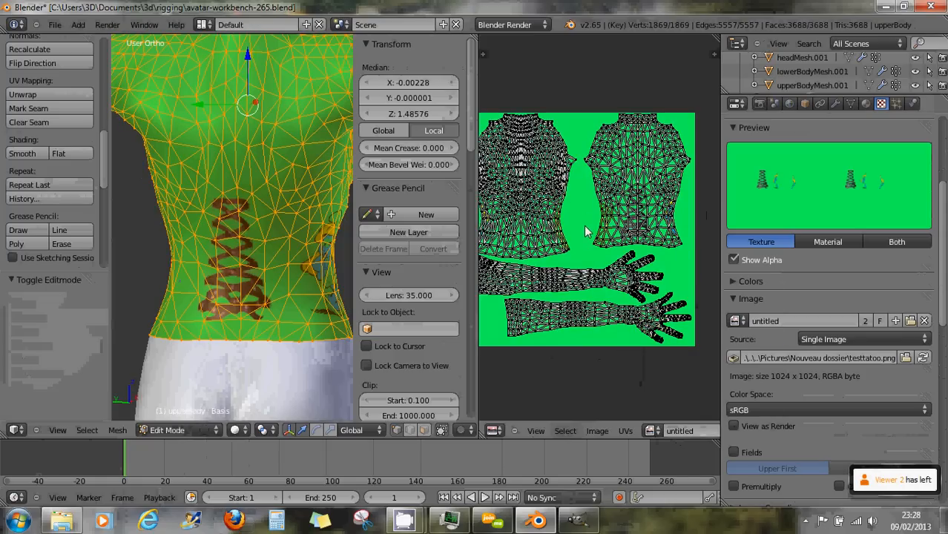
click(736, 262)
scroll(574, 427, down, 5)
scroll(609, 427, down, 8)
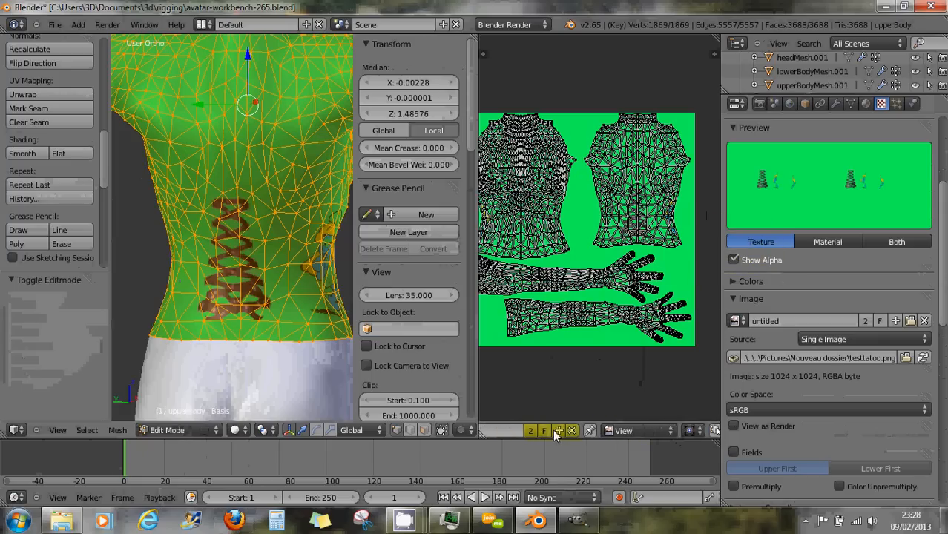
scroll(631, 428, down, 6)
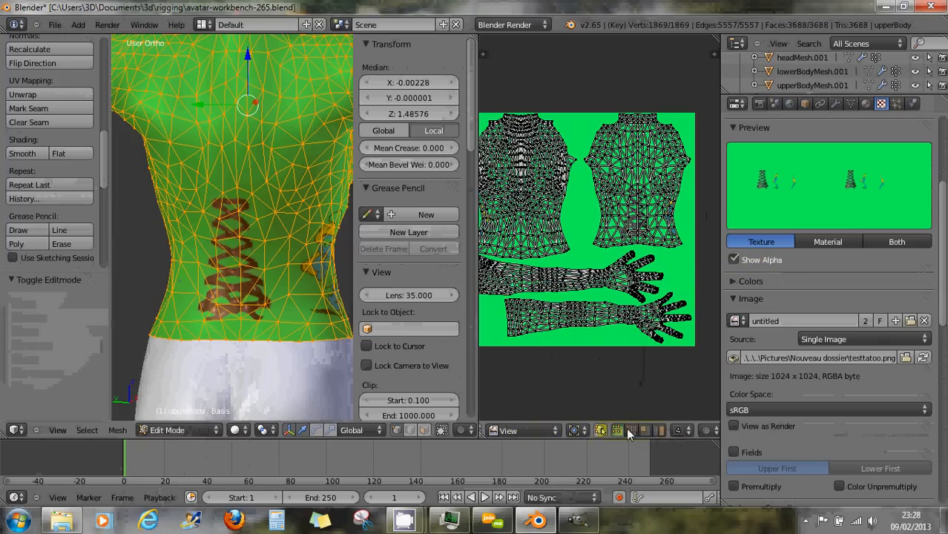
scroll(653, 431, down, 6)
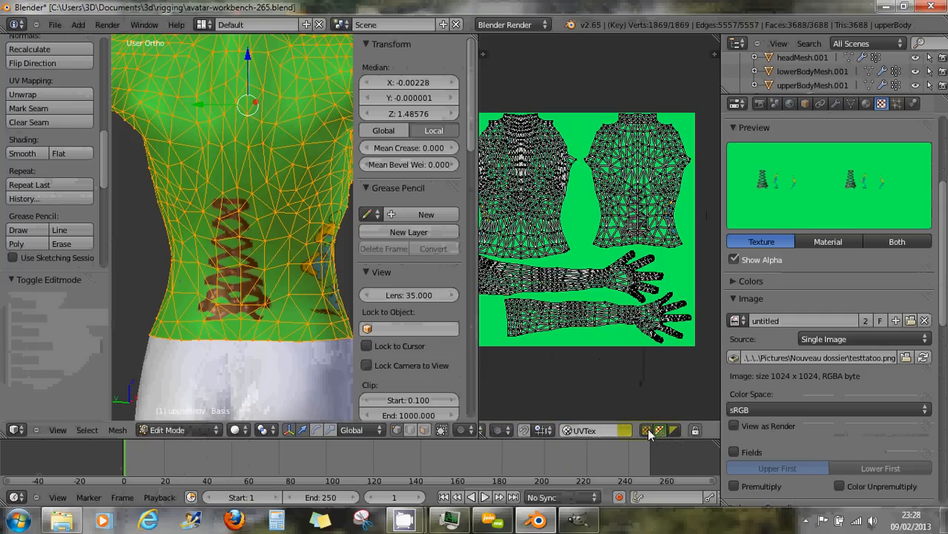
scroll(622, 432, up, 5)
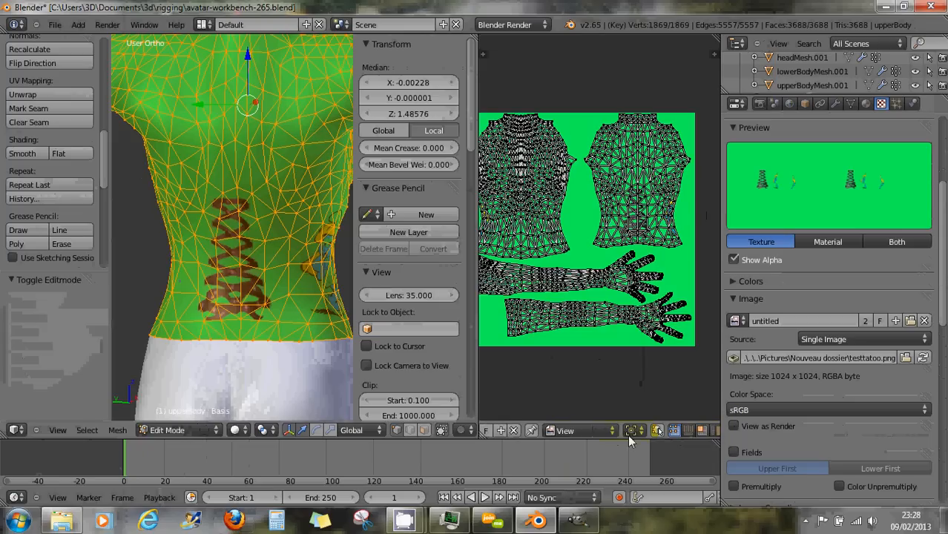
scroll(629, 438, down, 8)
scroll(691, 435, down, 2)
Step: Set the viewport shading to Texture and inspect the body's front and the lacing on the UV layout
click(235, 430)
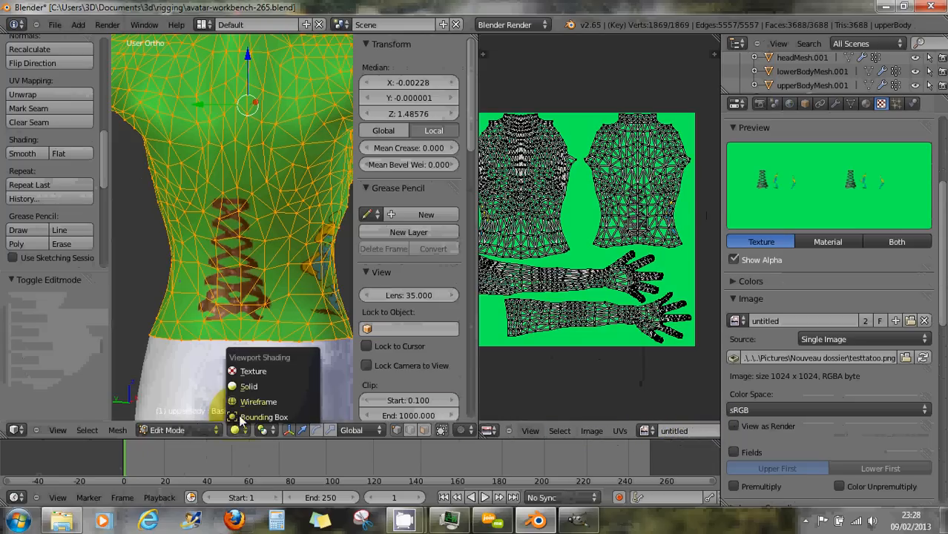
click(247, 374)
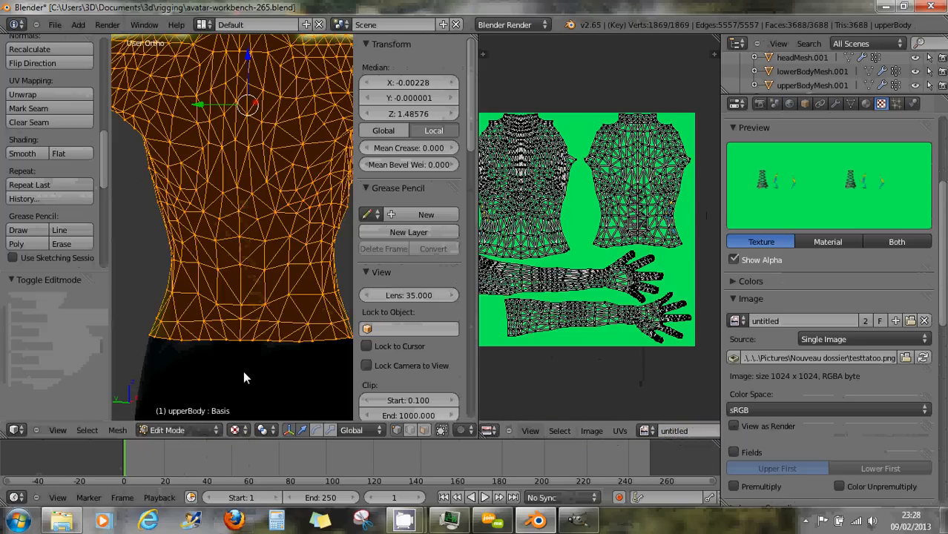
middle_drag(308, 284, 237, 253)
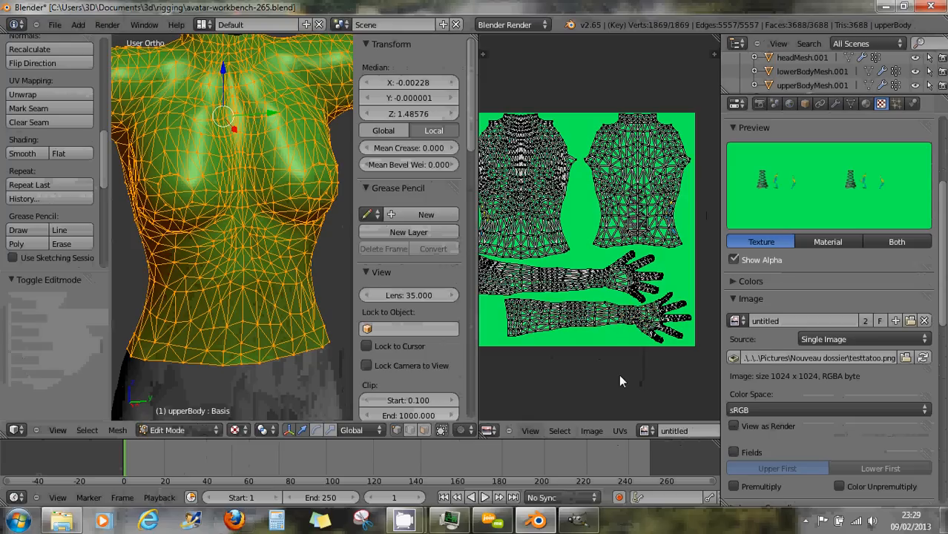
scroll(663, 263, up, 3)
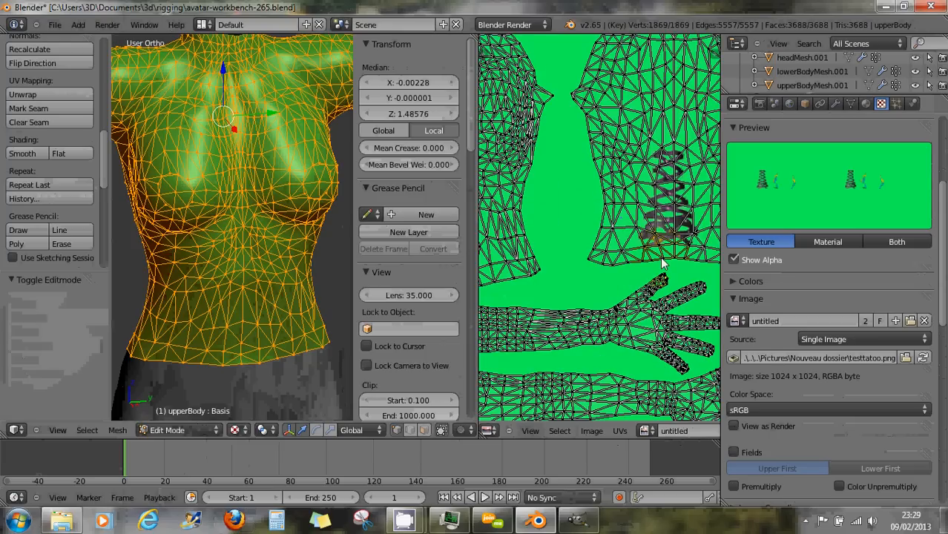
scroll(663, 263, down, 3)
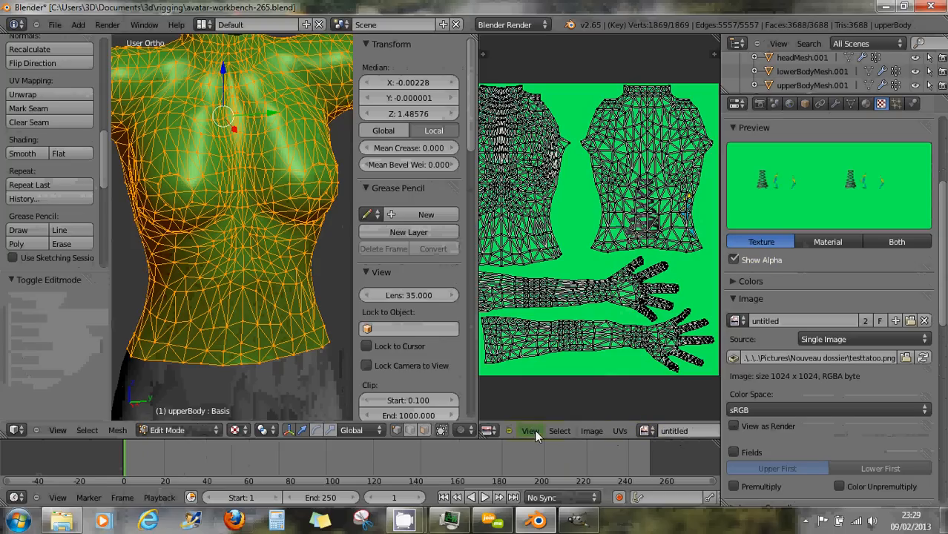
Step: Put the upper body in Object Mode and remove its Material.001 slot
click(592, 430)
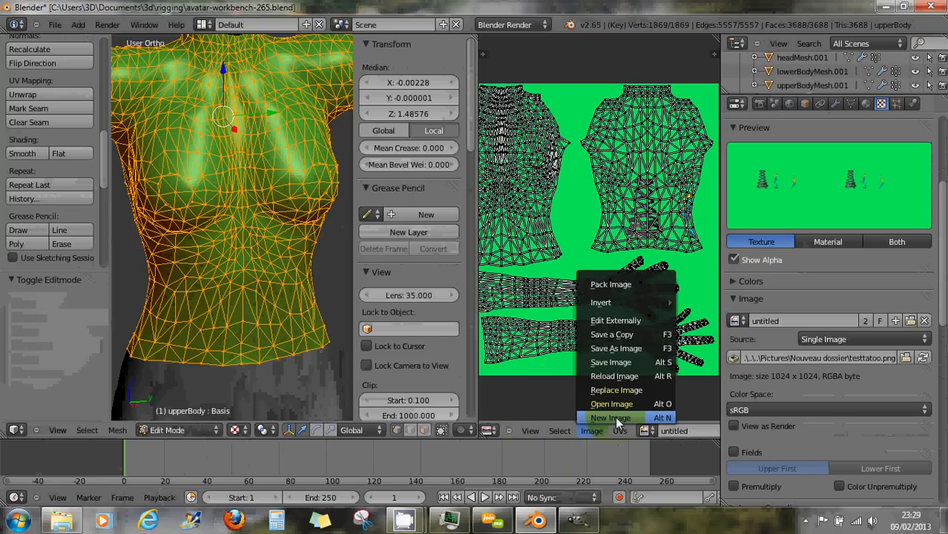
click(865, 104)
click(903, 163)
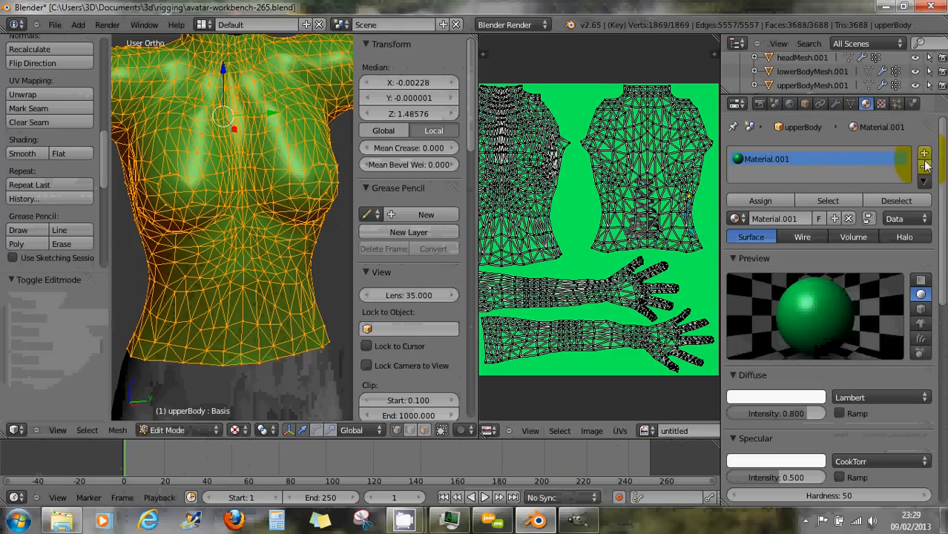
click(925, 168)
right_click(889, 169)
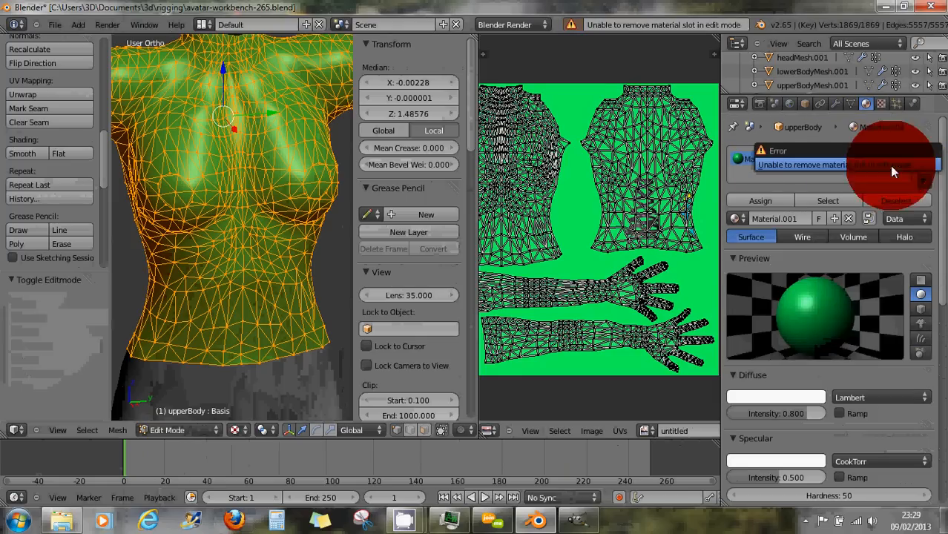
click(159, 431)
click(157, 417)
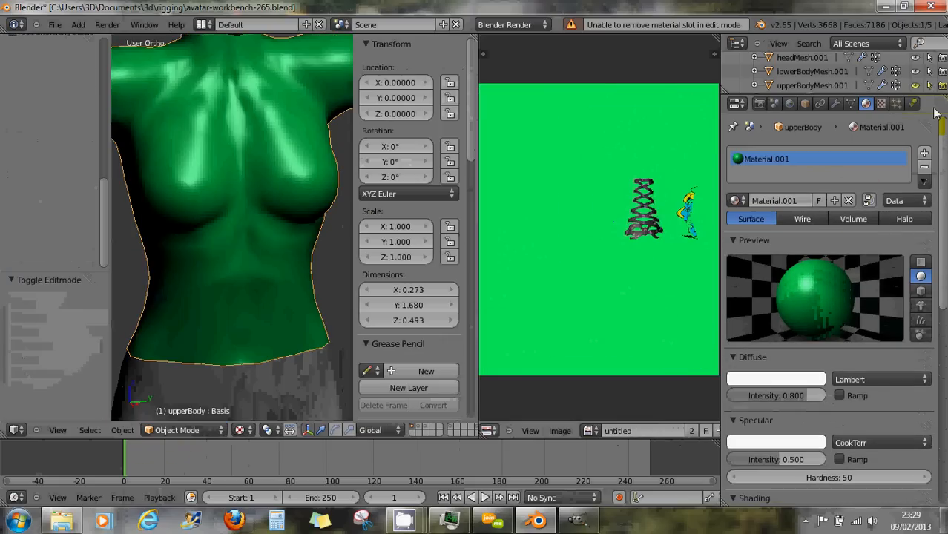
click(925, 168)
key(F12)
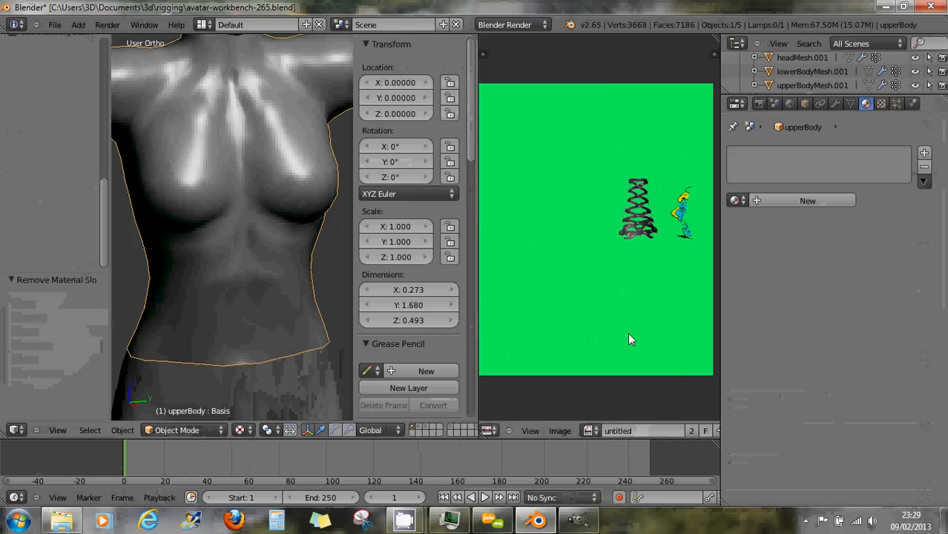
Step: Create a new material on the upper body and add a new texture of type Image or Movie to it
click(811, 171)
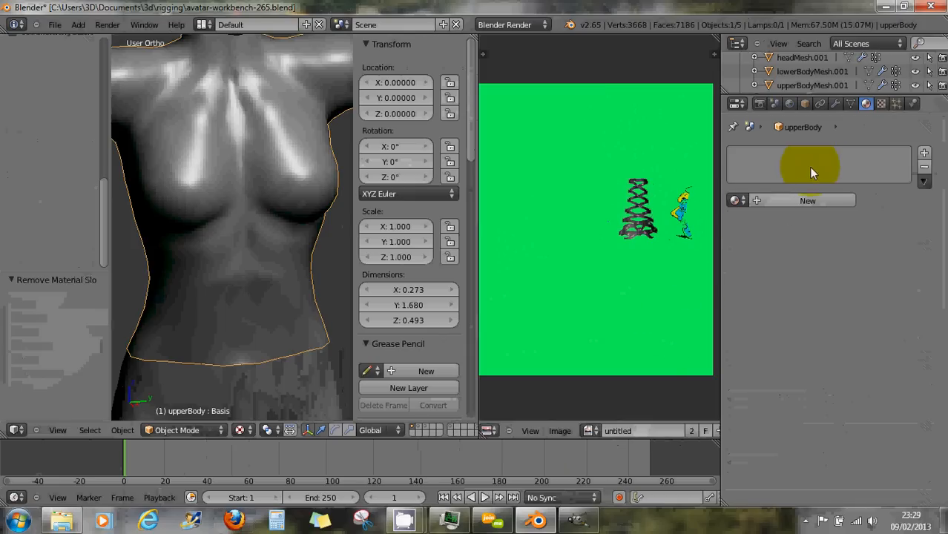
click(778, 204)
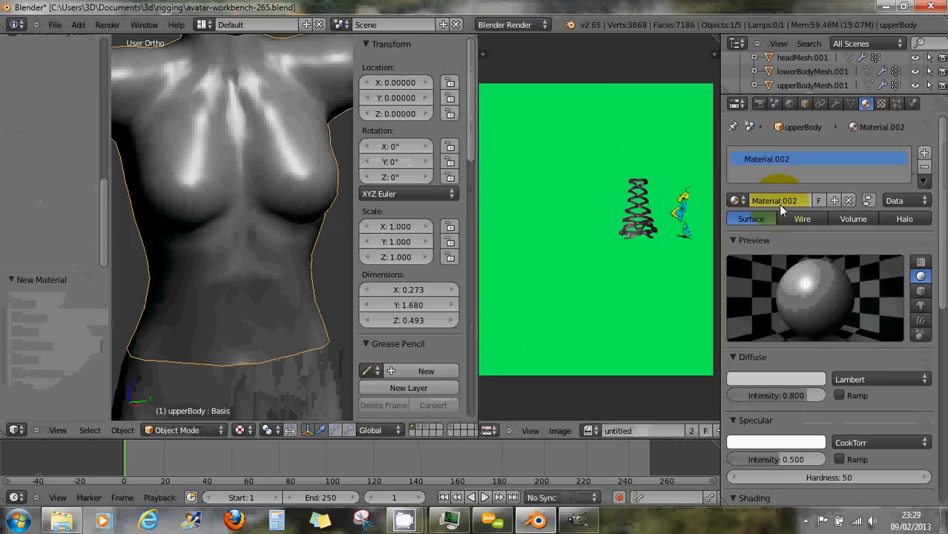
click(882, 104)
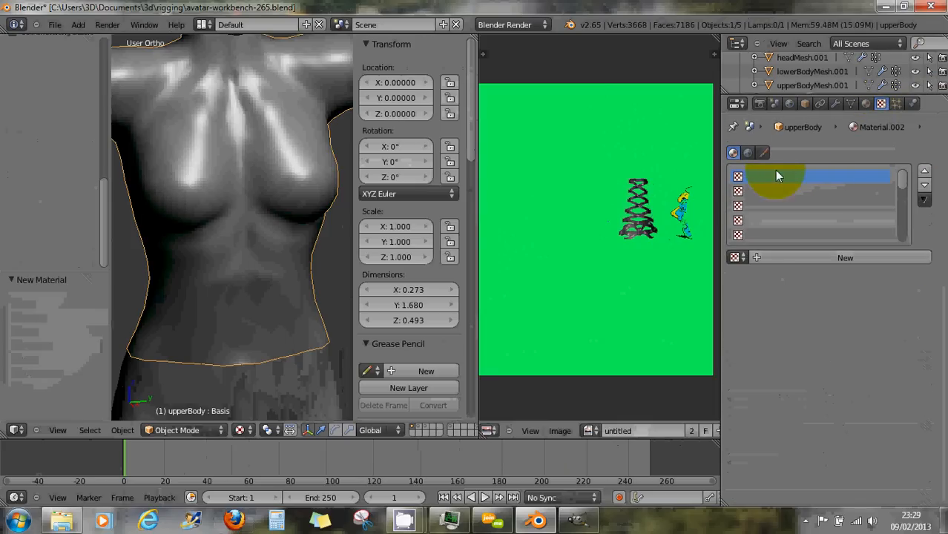
click(770, 261)
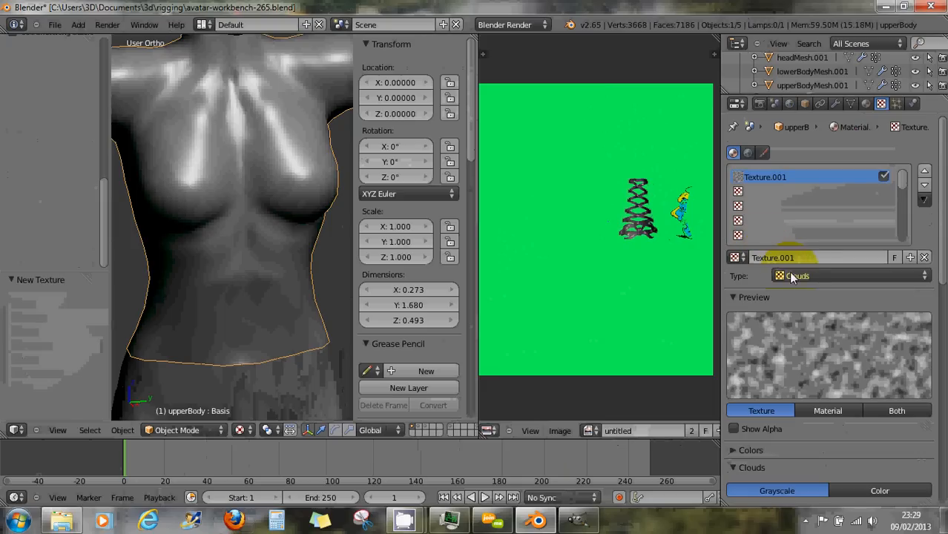
click(790, 273)
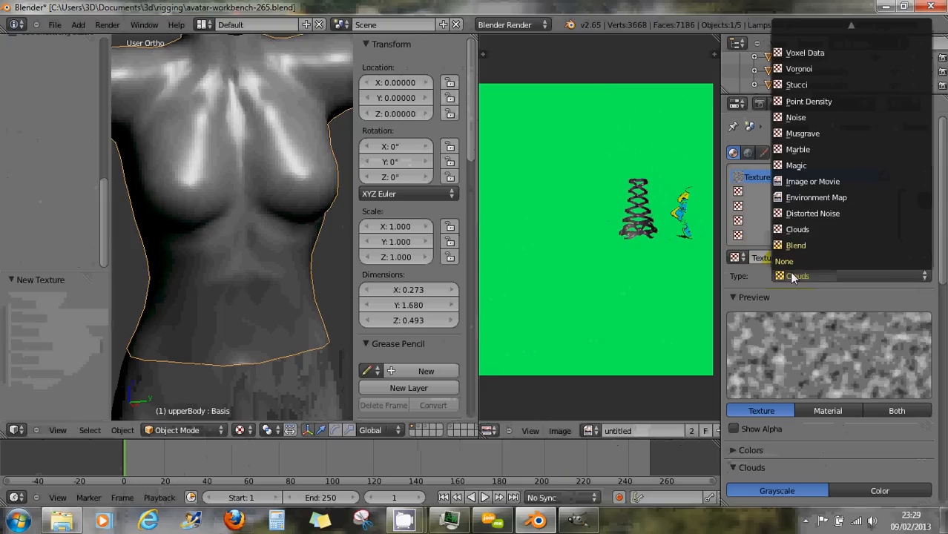
click(796, 183)
scroll(796, 354, down, 5)
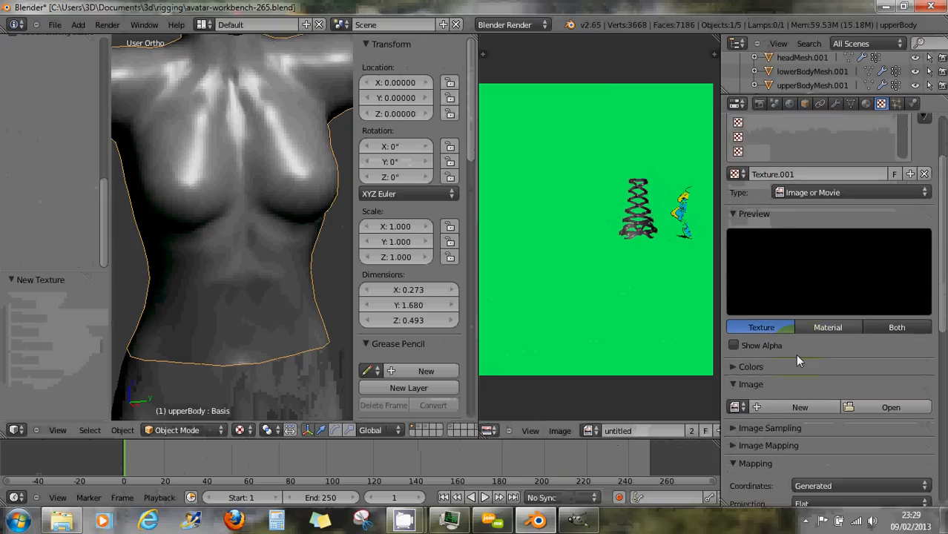
Step: Use the existing image untitled as the source of the new texture
click(733, 324)
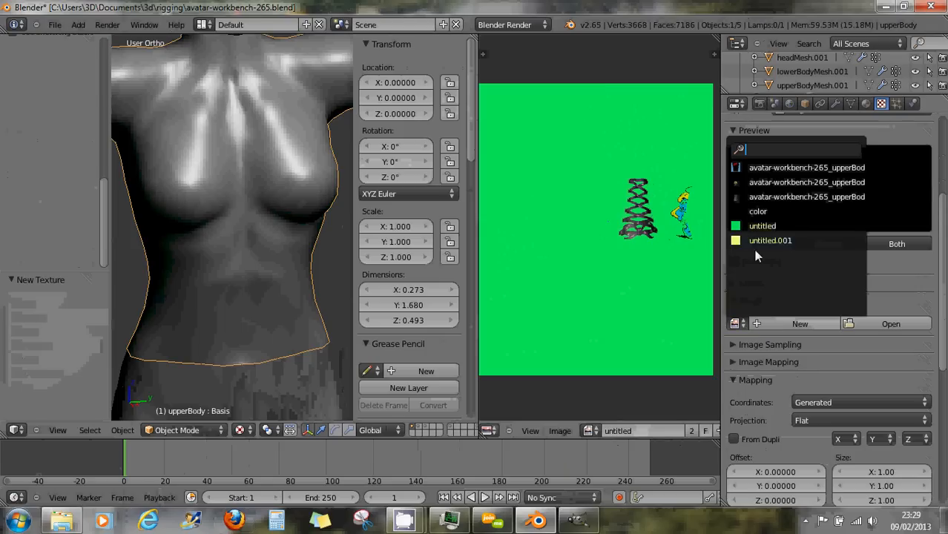
click(757, 226)
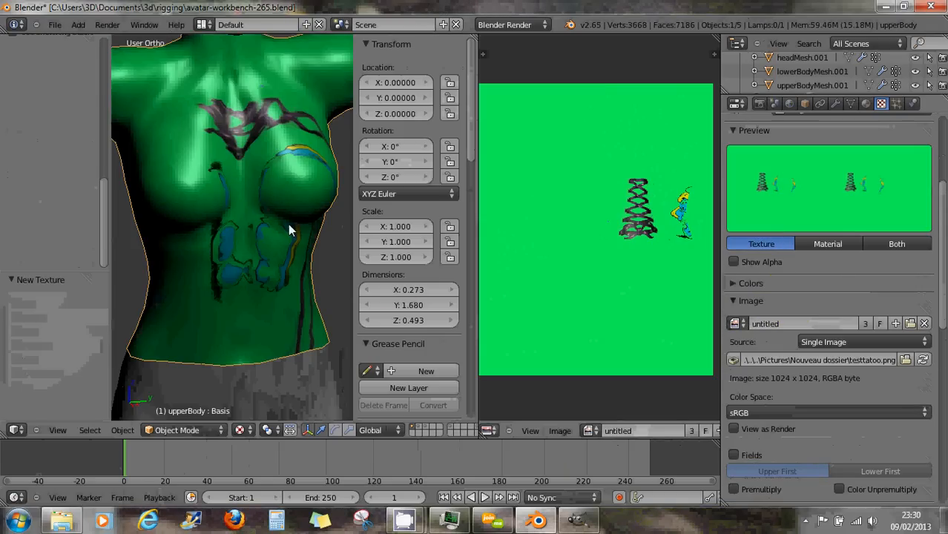
middle_drag(288, 224, 250, 172)
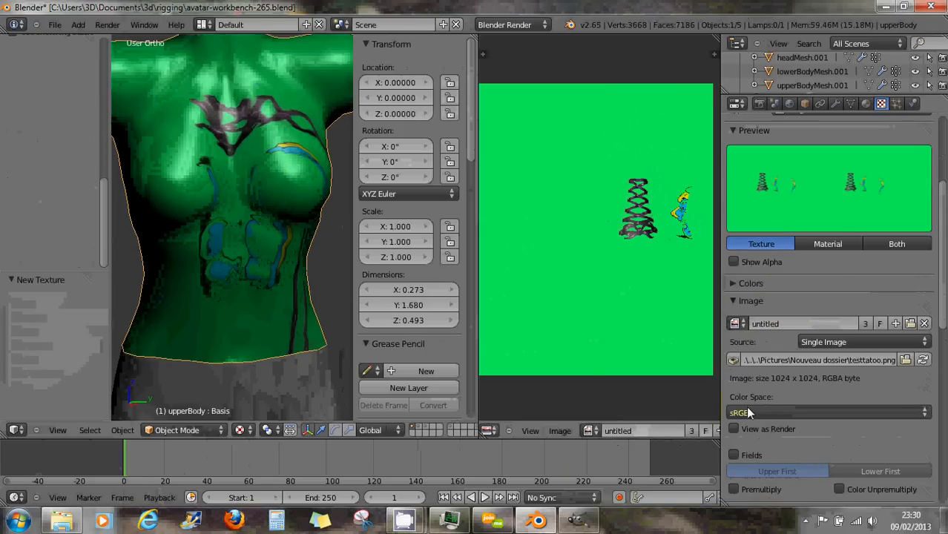
Step: Set the texture's mapping coordinates to UV and check the result around the upper body
scroll(770, 399, down, 3)
scroll(776, 402, down, 2)
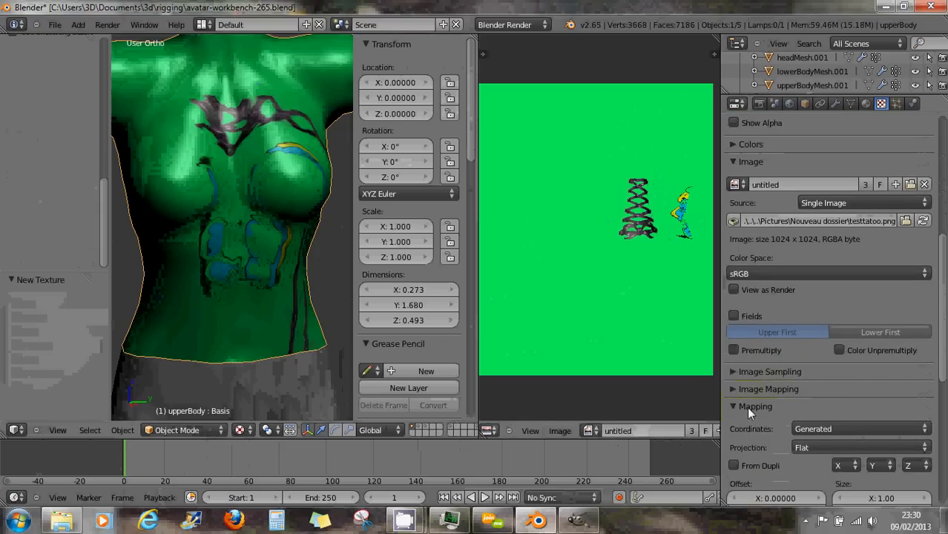
click(815, 429)
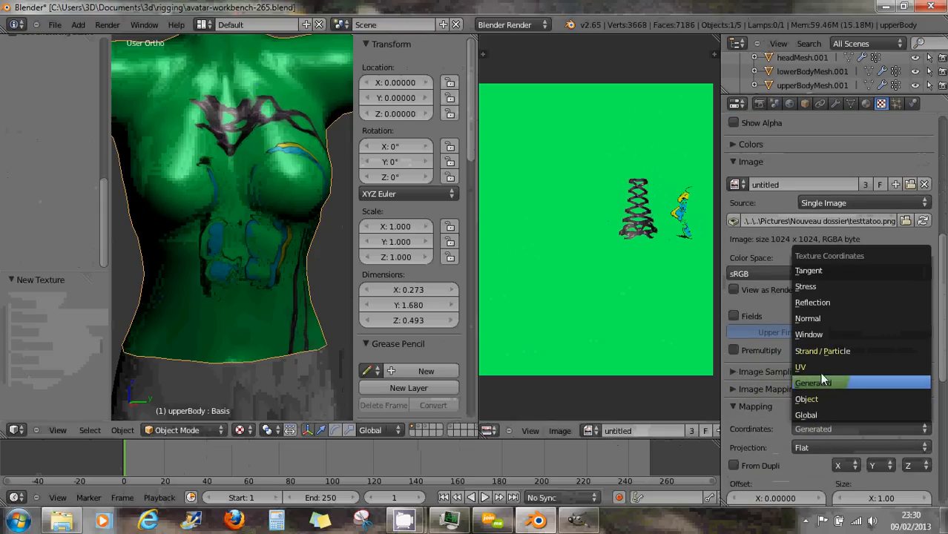
click(816, 365)
scroll(820, 319, up, 3)
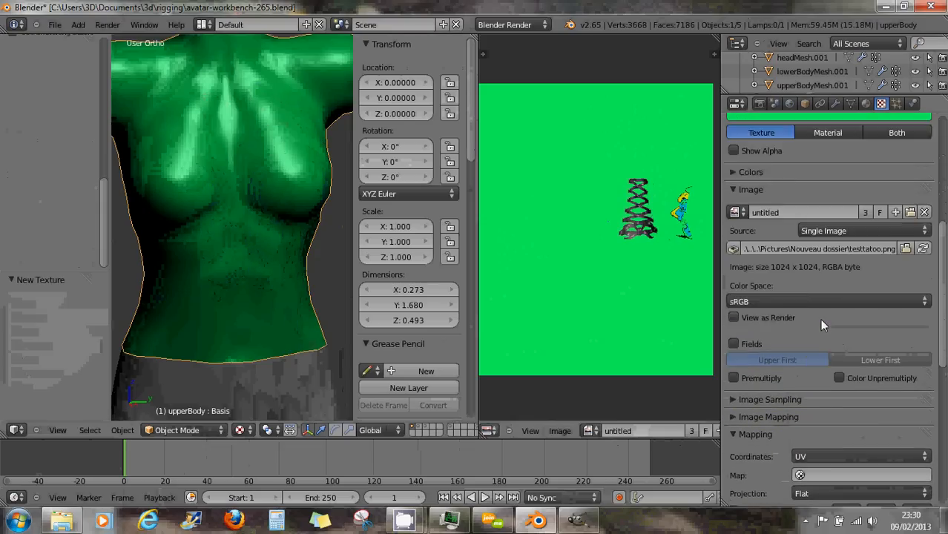
scroll(820, 319, up, 3)
middle_drag(245, 306, 191, 295)
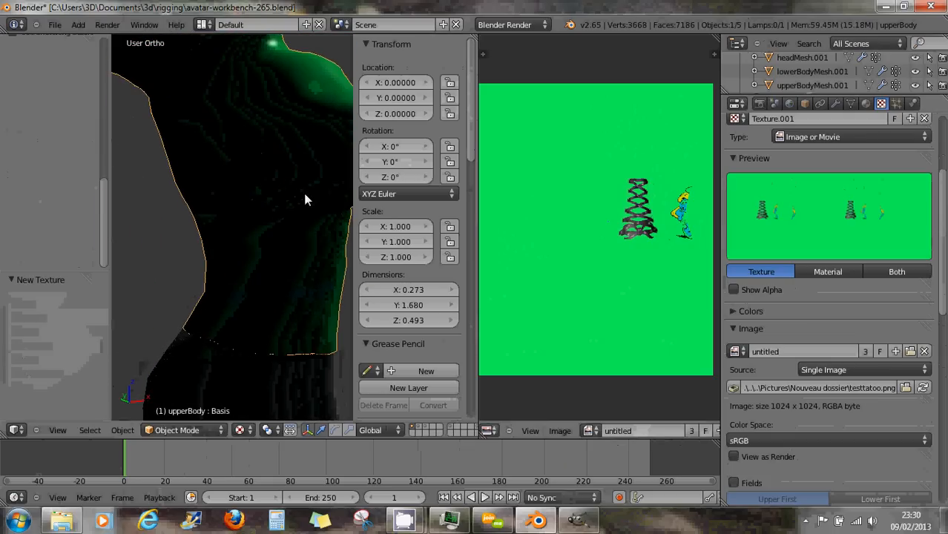
Step: Select the scene's lamp and change its type from Point to Hemi
scroll(290, 208, down, 6)
middle_drag(292, 228, 254, 235)
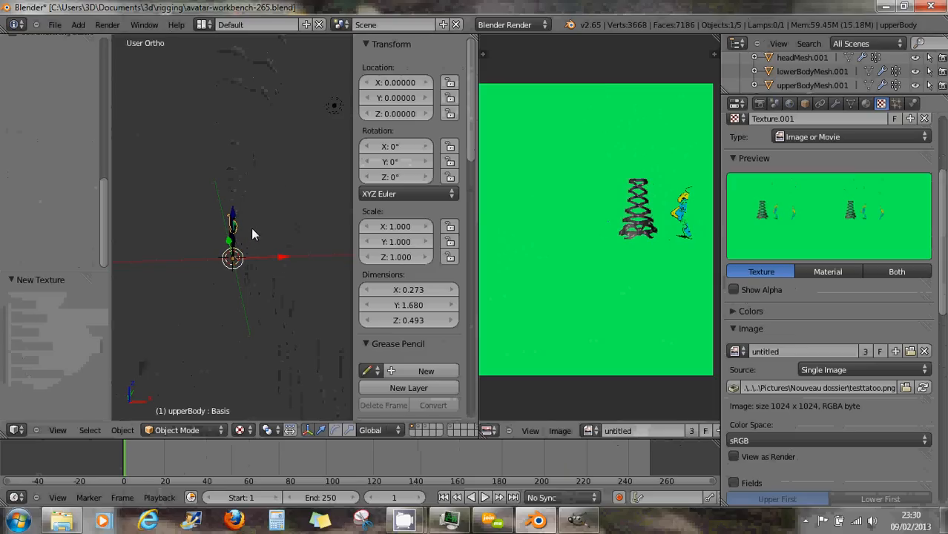
right_click(334, 106)
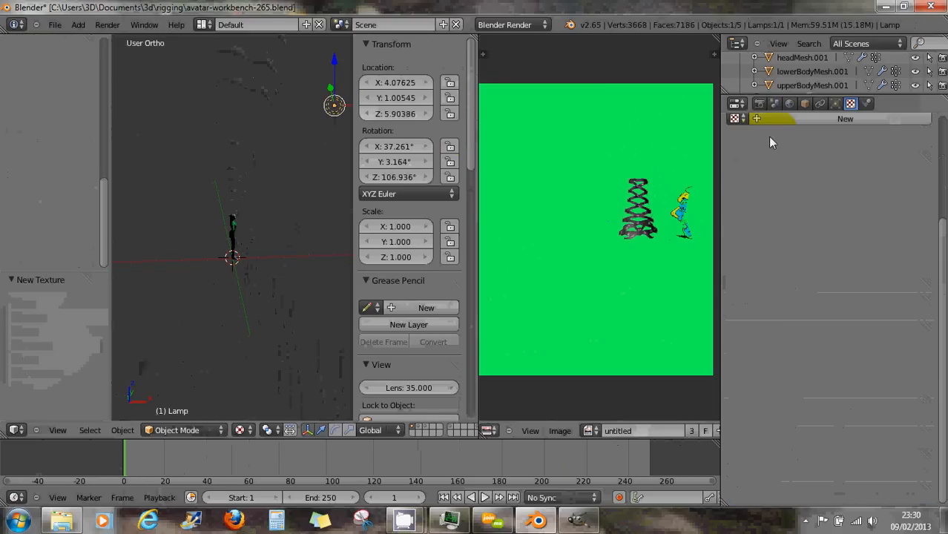
click(836, 103)
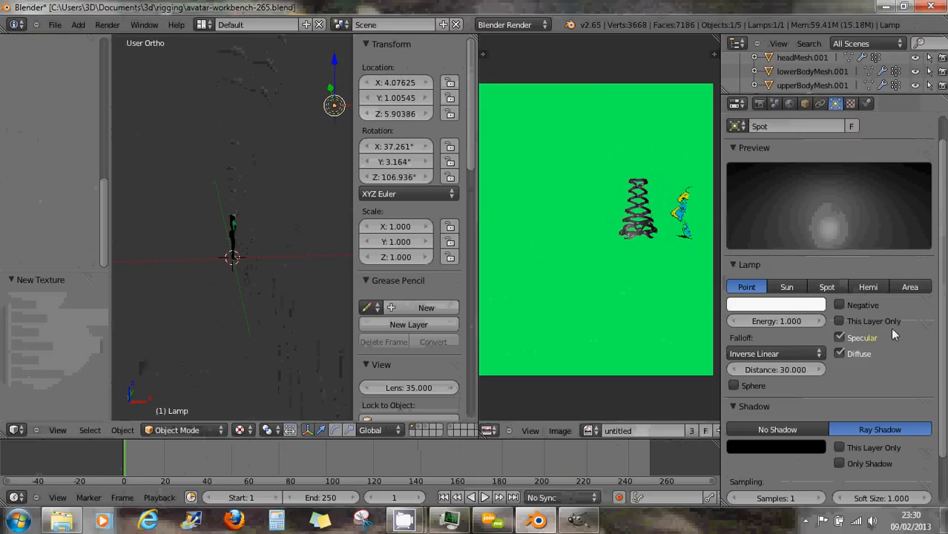
click(869, 289)
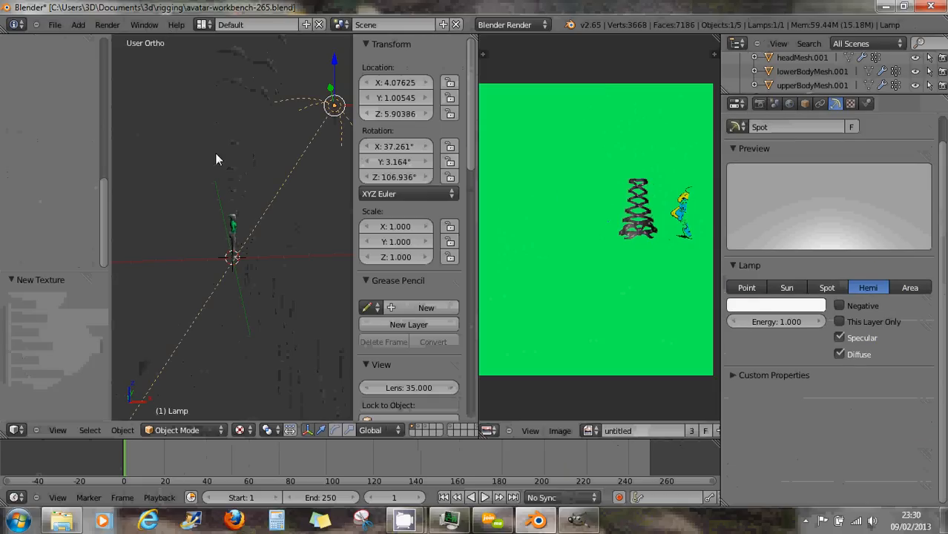
Step: Move the lamp to about X -2.29, Y 1.55, Z 5.88 and rotate it about -63° so it aims at the avatar
right_click(321, 105)
right_drag(321, 105, 164, 109)
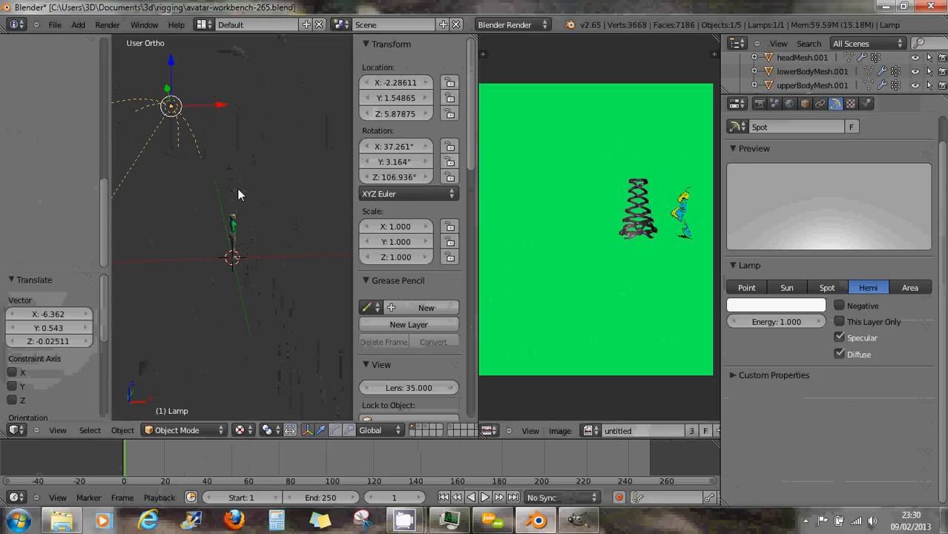
key(r)
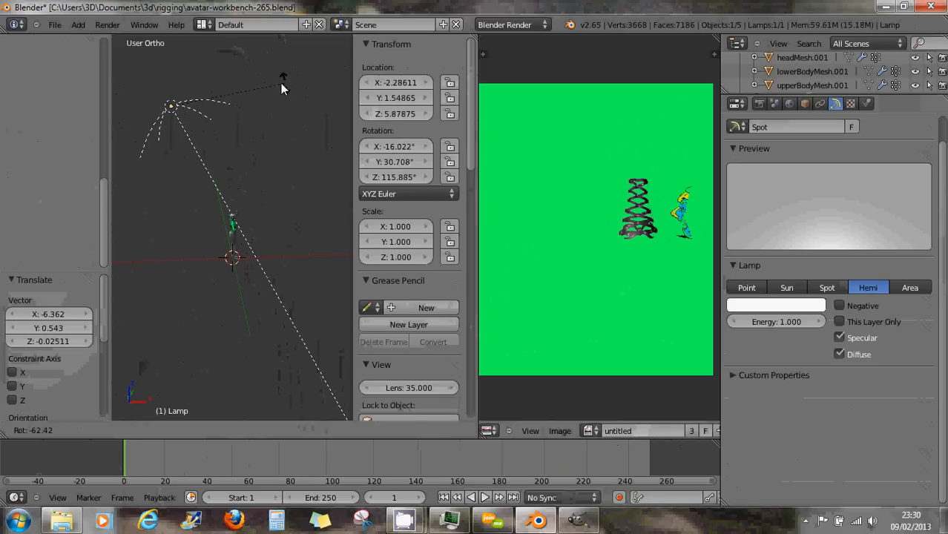
click(276, 90)
Step: Examine how the relit upper body and its tattoo look from the front and side
scroll(212, 225, up, 3)
middle_drag(213, 225, 352, 214)
scroll(275, 229, up, 5)
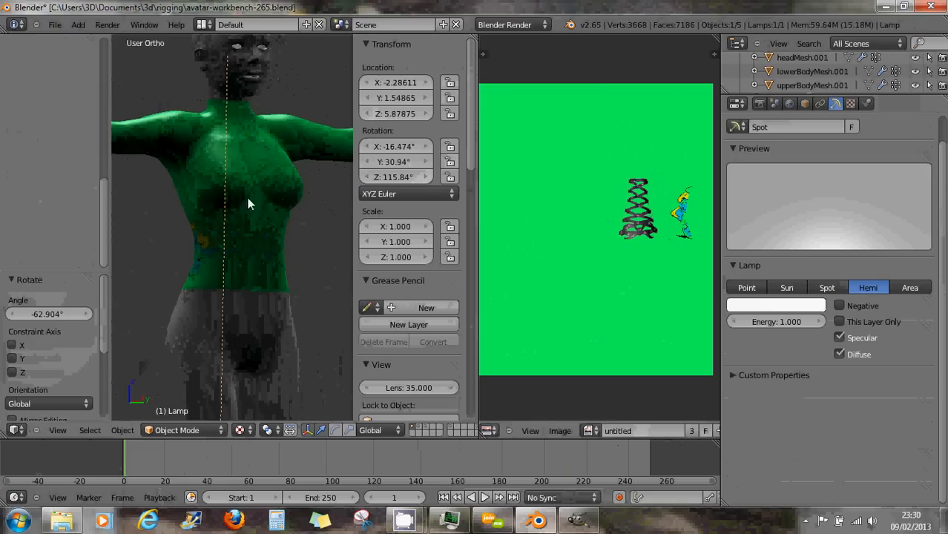
middle_drag(245, 213, 229, 169)
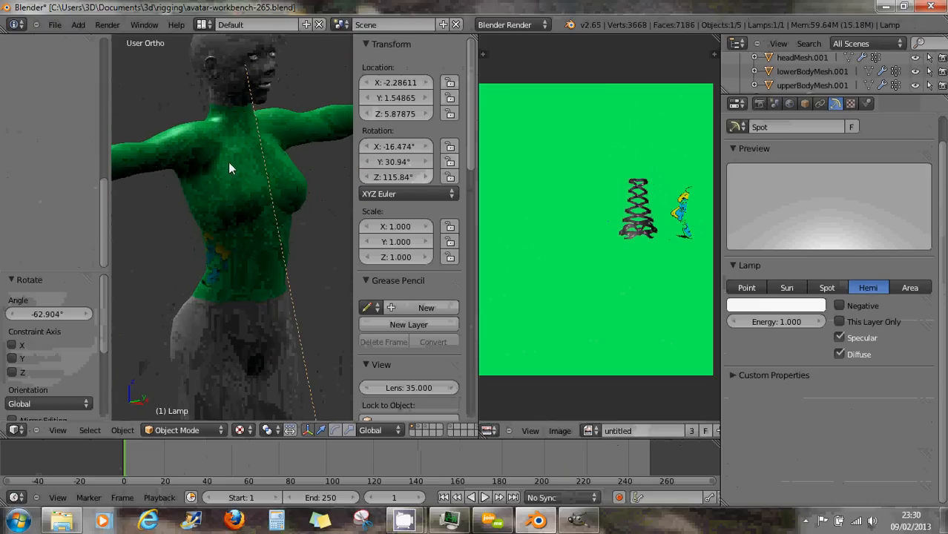
middle_drag(290, 223, 228, 208)
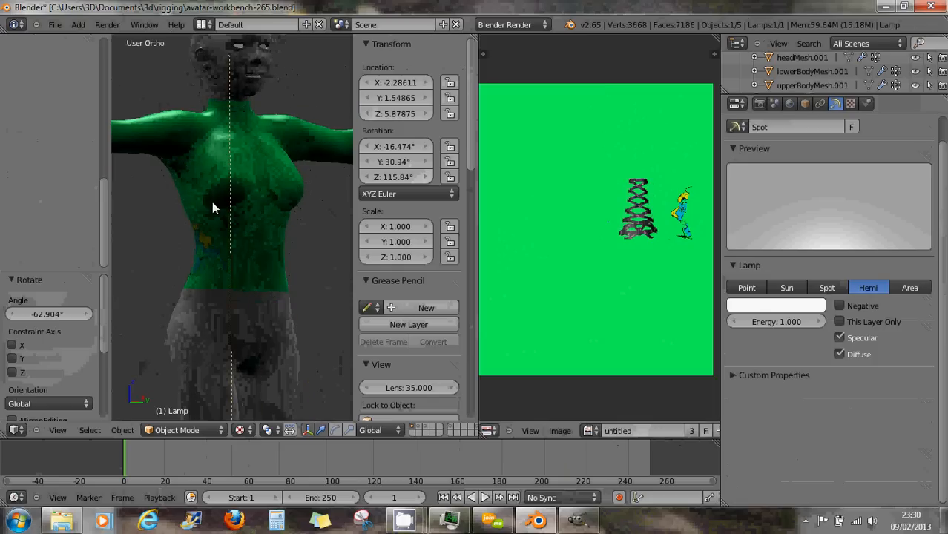
scroll(212, 201, up, 2)
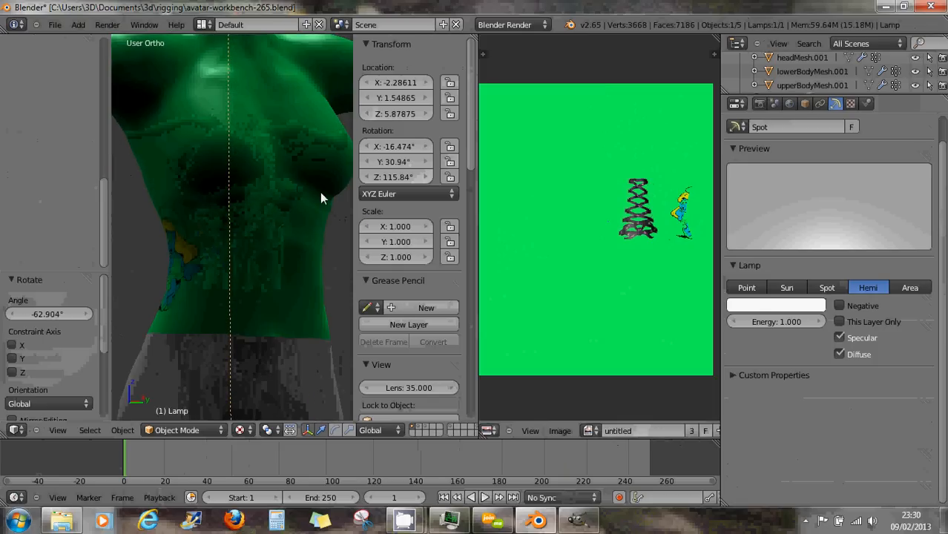
middle_drag(250, 206, 303, 224)
scroll(247, 223, down, 3)
mouse_move(233, 232)
middle_down()
mouse_move(329, 233)
mouse_move(219, 224)
mouse_move(230, 226)
middle_up()
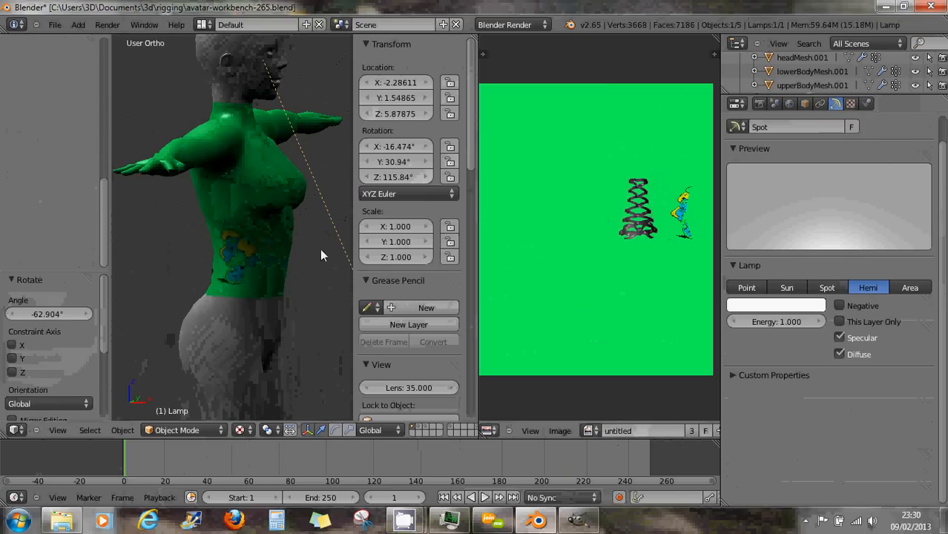
Step: Select the upper body and create a new blank 1024 × 1024 image with alpha named bake
right_click(276, 244)
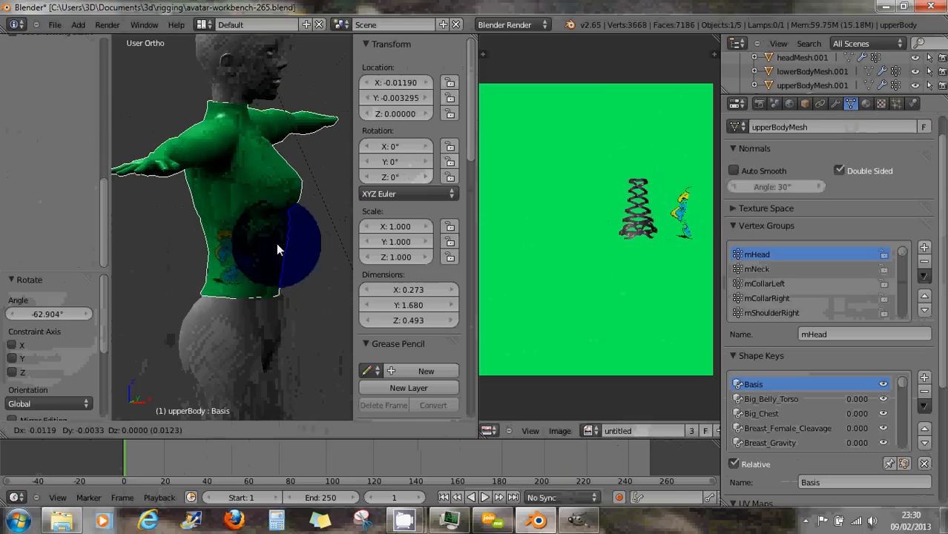
click(881, 101)
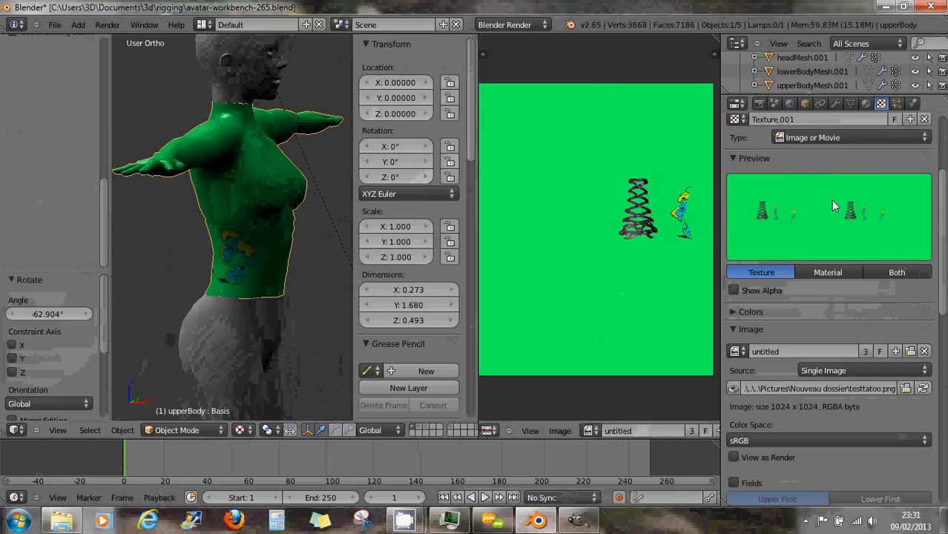
scroll(835, 178, up, 3)
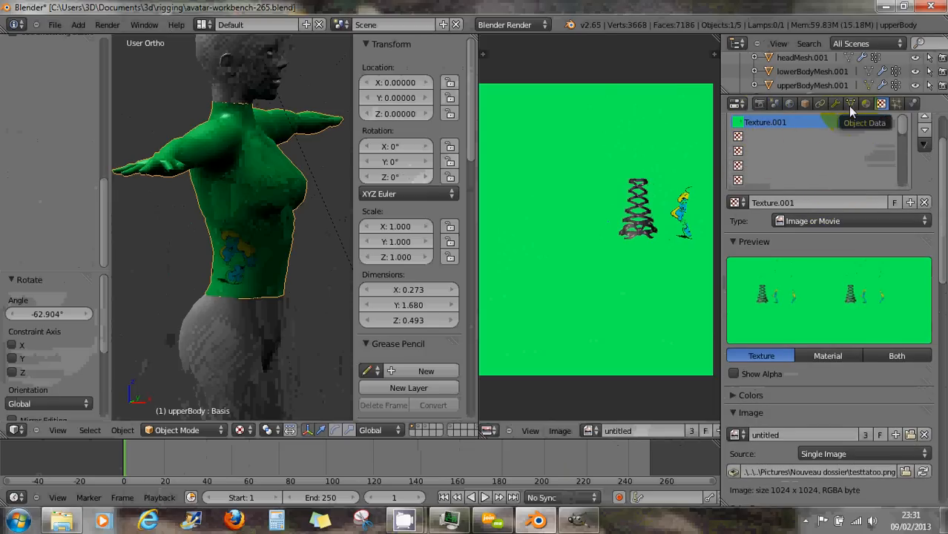
click(563, 431)
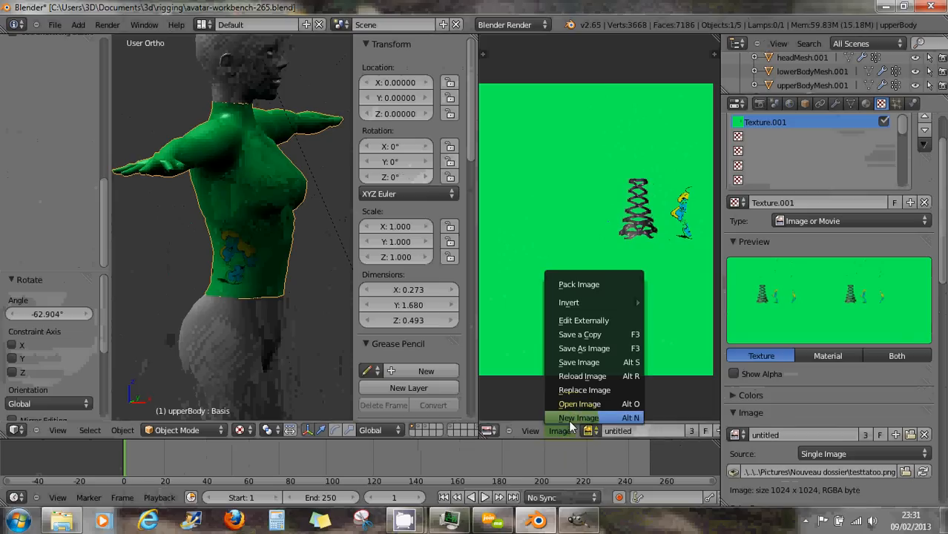
click(568, 419)
click(592, 369)
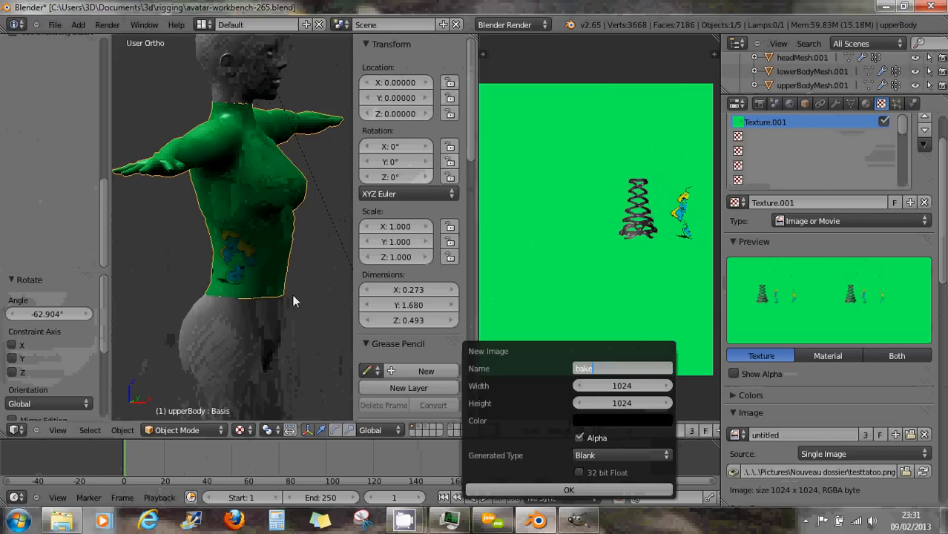
click(566, 492)
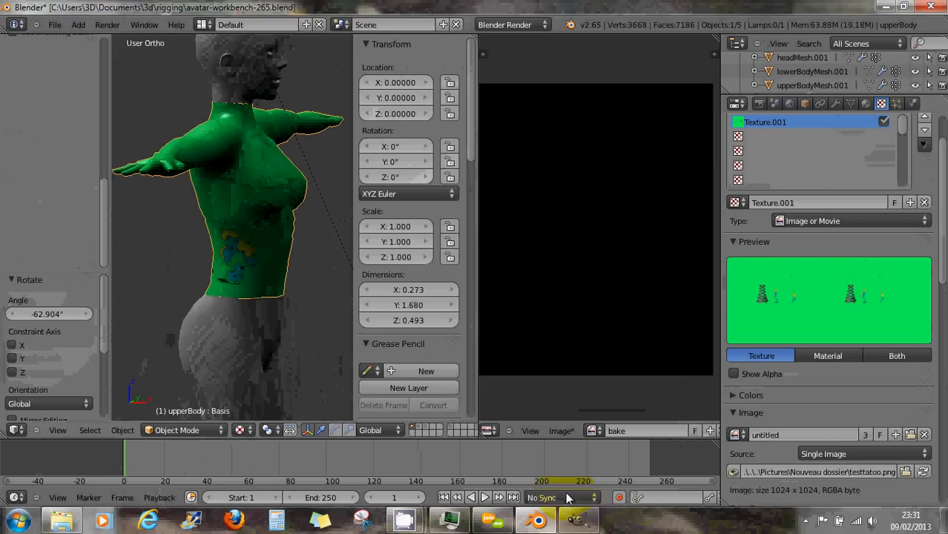
scroll(596, 363, down, 2)
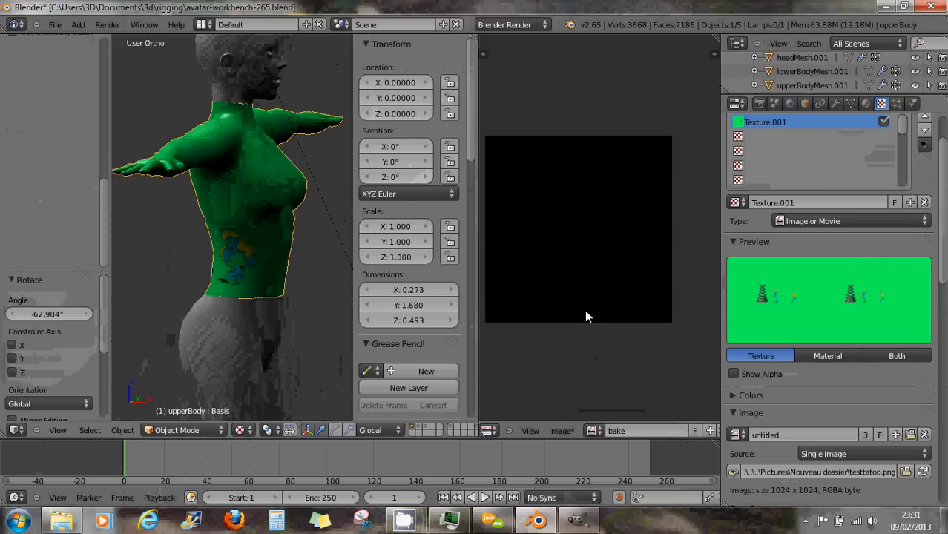
Step: Put the upper body in Edit Mode and assign the bake image to its UV layout
click(196, 431)
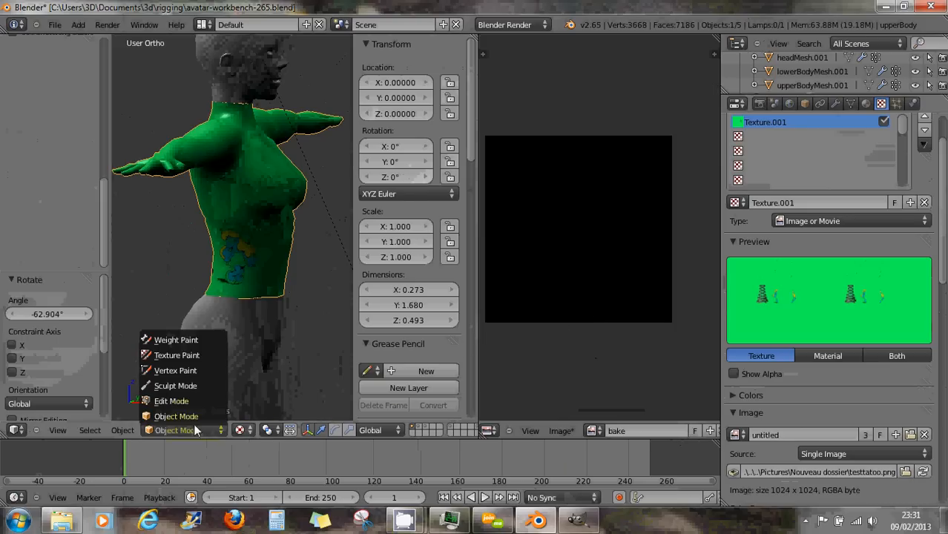
click(184, 404)
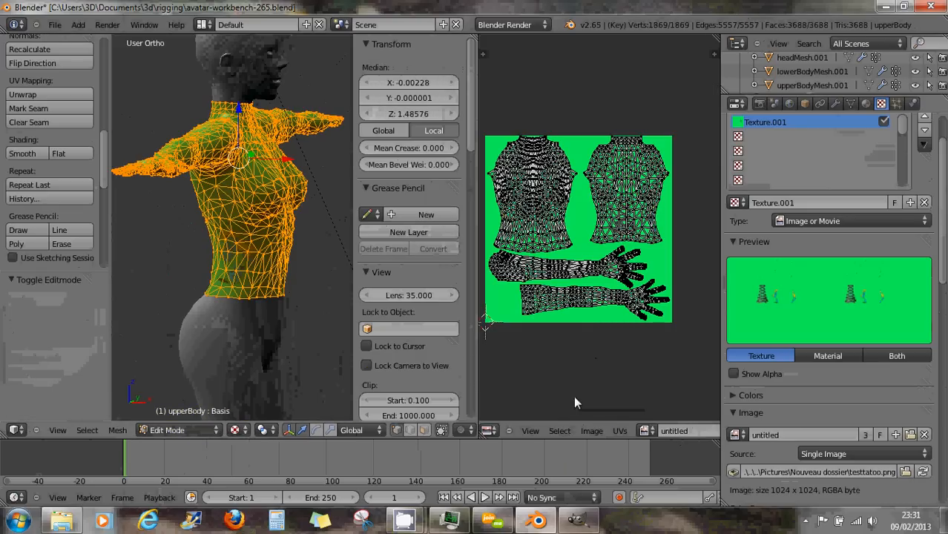
click(646, 431)
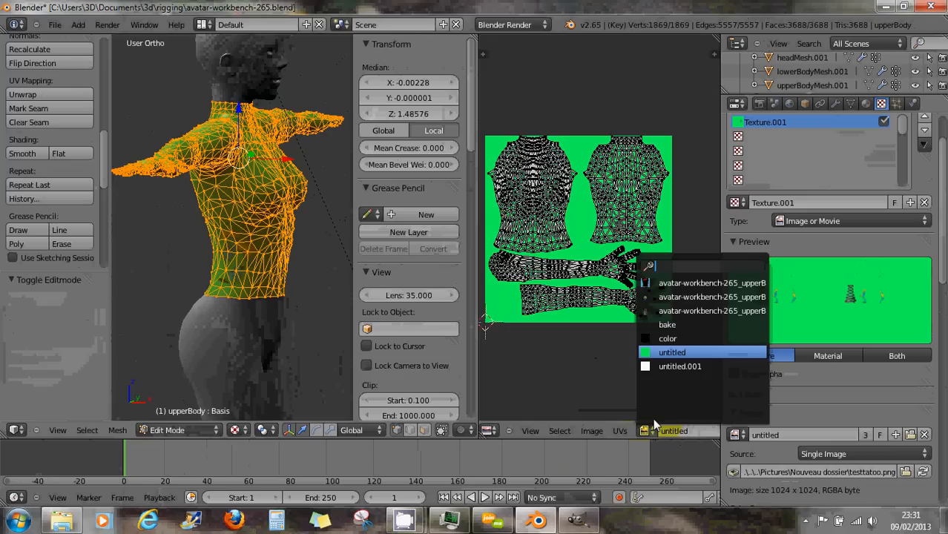
click(665, 326)
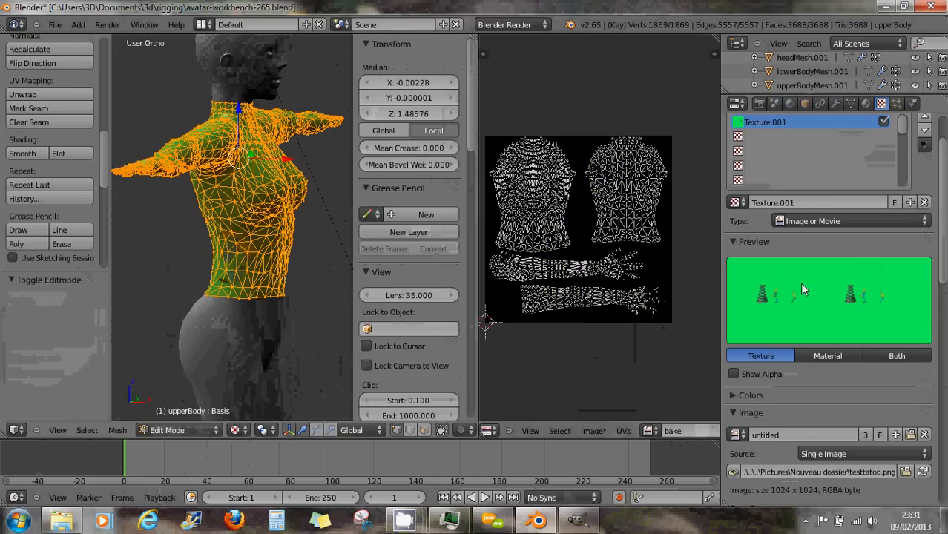
Step: Look through the scene's render settings, including the Shading and Performance options
click(759, 104)
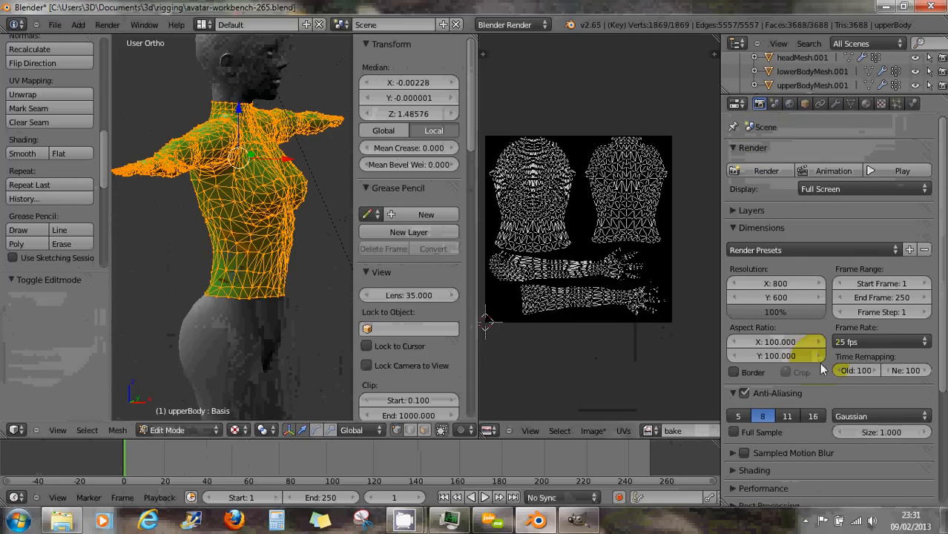
scroll(821, 368, down, 1)
scroll(819, 364, down, 2)
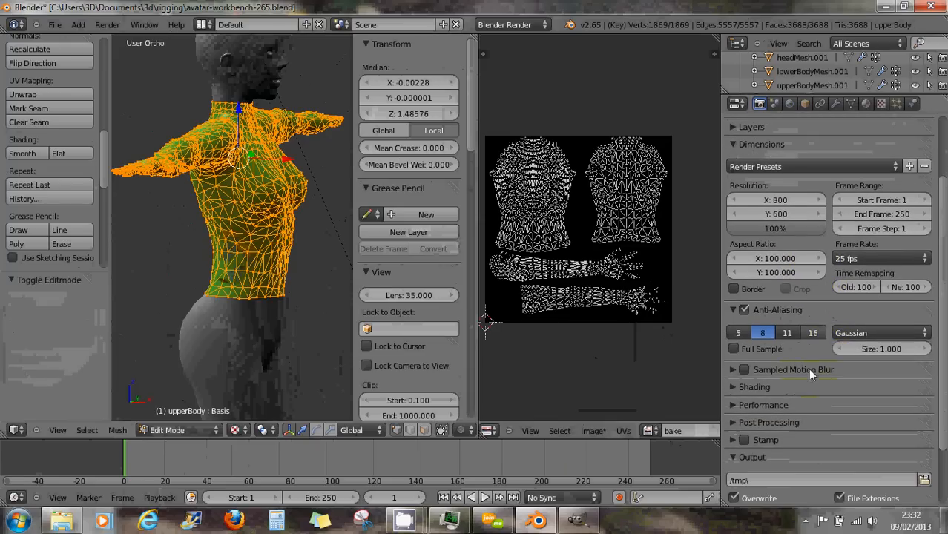
click(734, 388)
scroll(776, 390, down, 2)
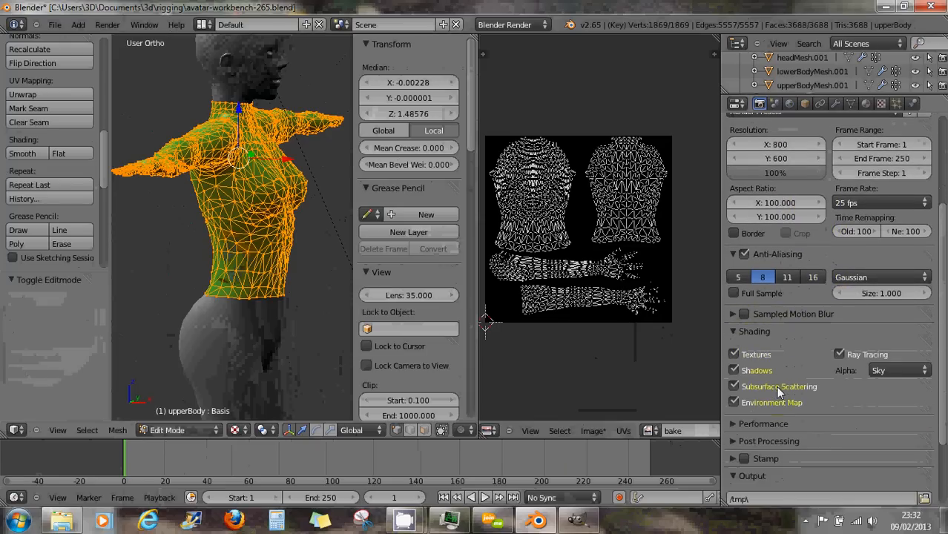
click(734, 424)
scroll(782, 389, down, 3)
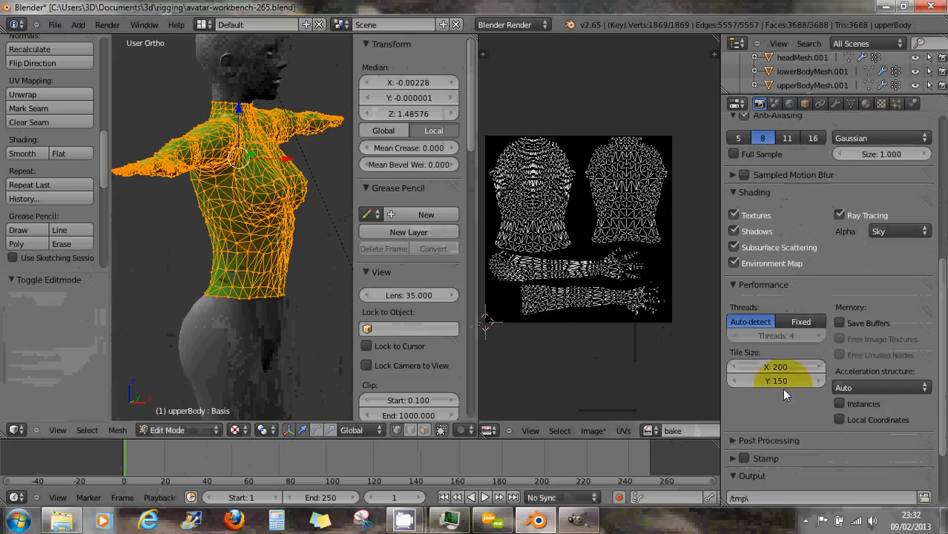
scroll(769, 399, down, 2)
click(732, 347)
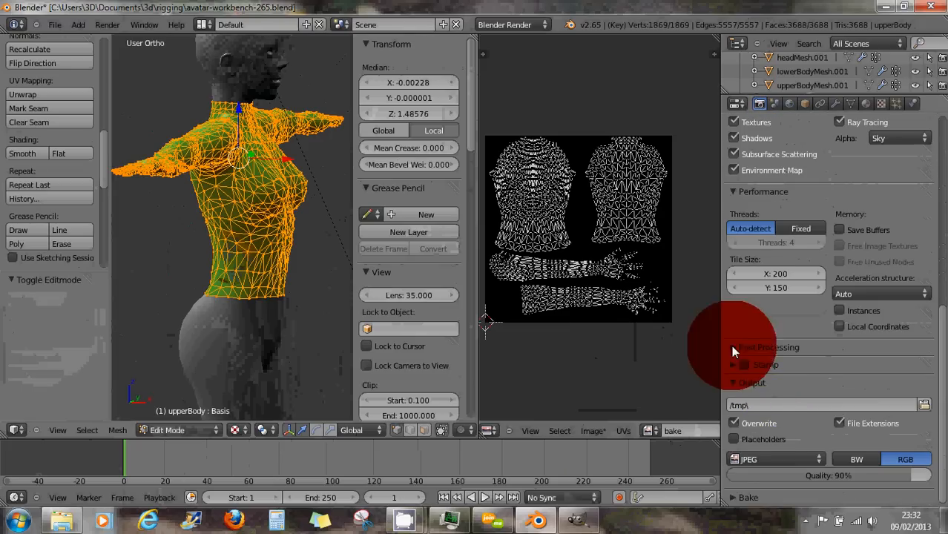
scroll(777, 349, up, 1)
scroll(776, 349, up, 6)
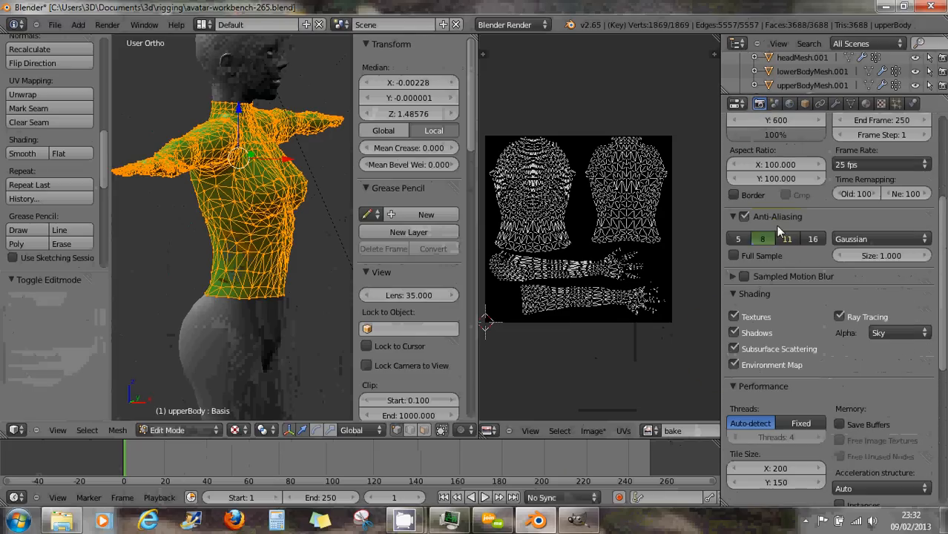
Step: Enable Ambient Occlusion for the world and set its gather samples to 8
click(775, 104)
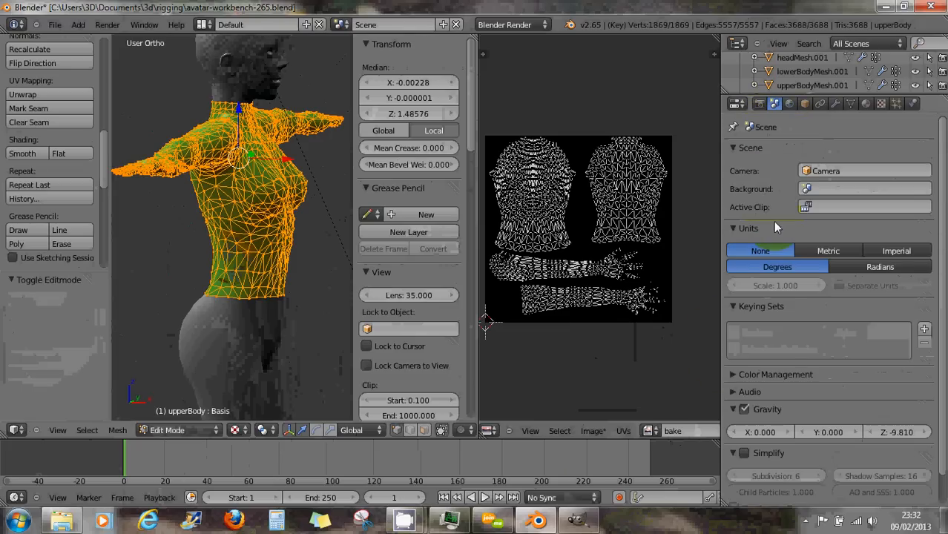
click(789, 104)
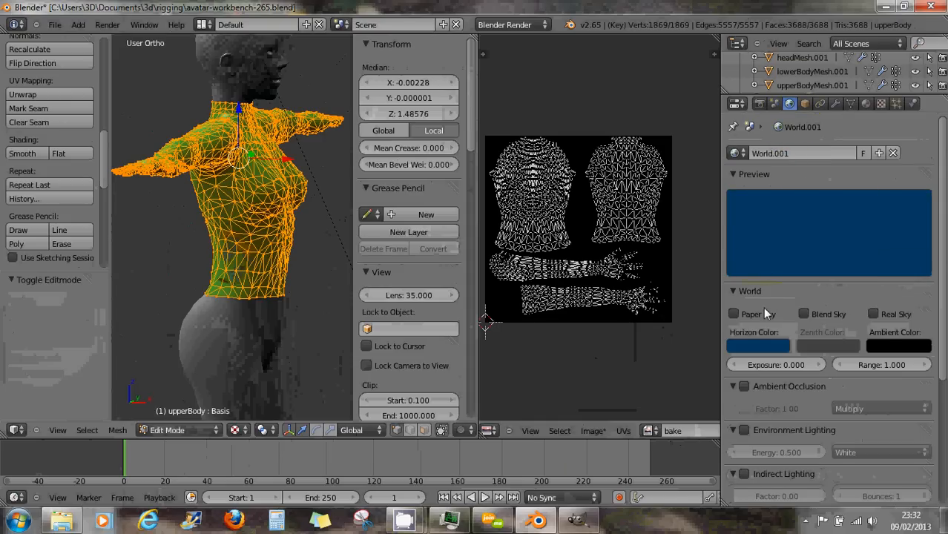
scroll(768, 328, down, 5)
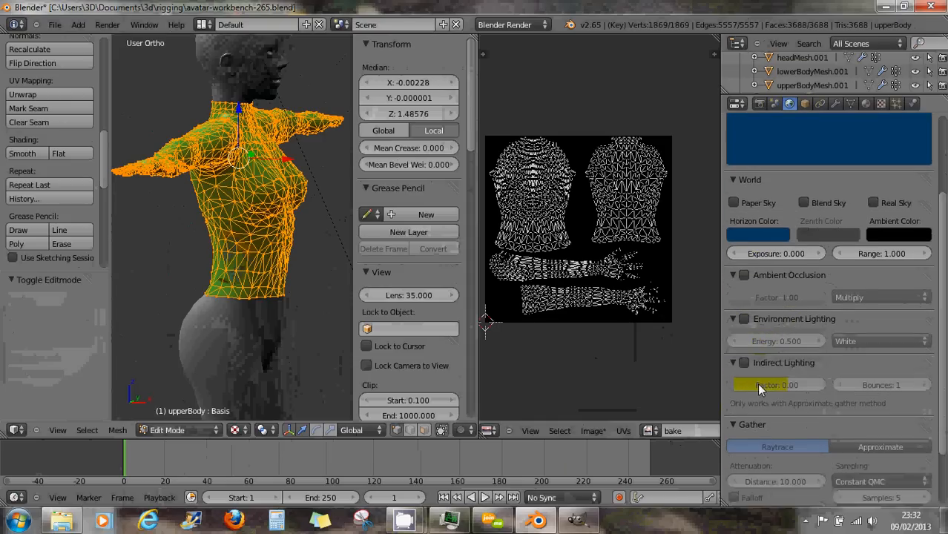
scroll(759, 375, down, 1)
click(745, 247)
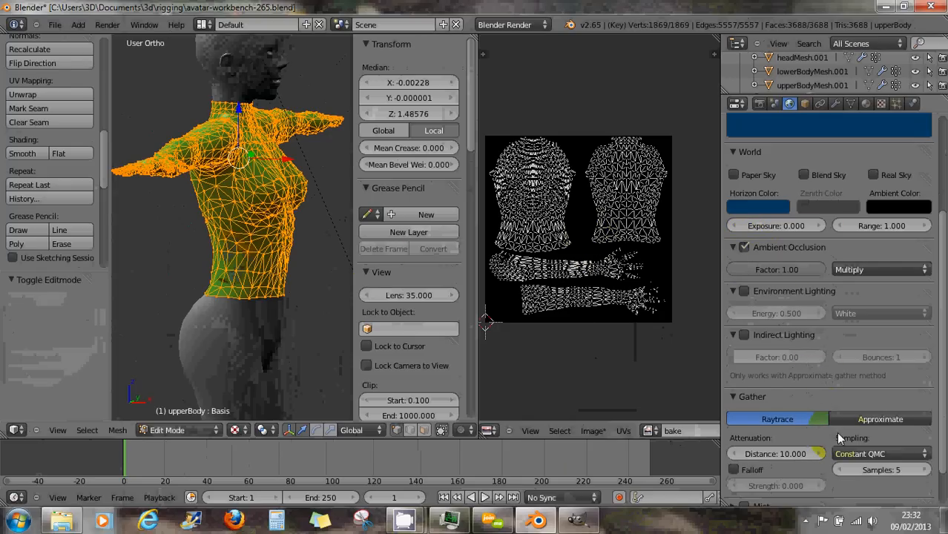
scroll(839, 438, down, 2)
click(925, 426)
click(925, 426)
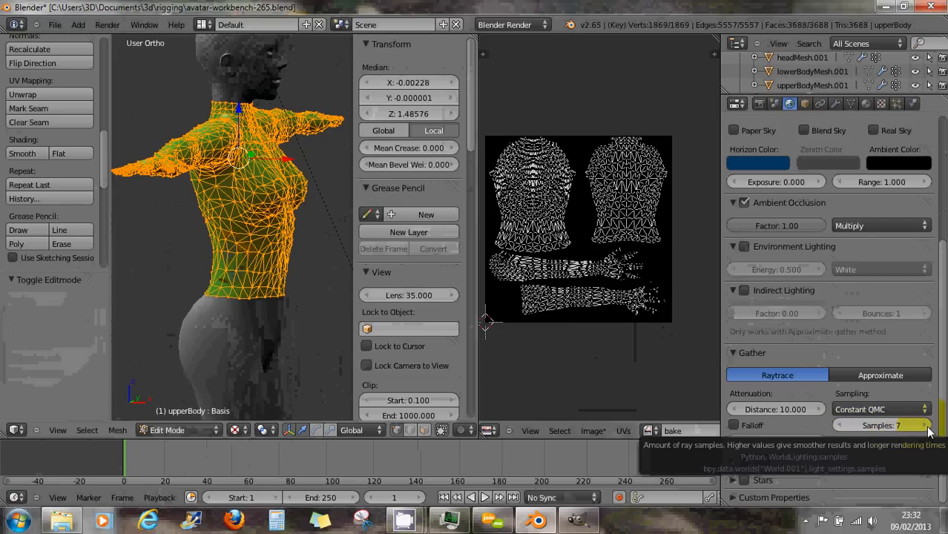
click(925, 426)
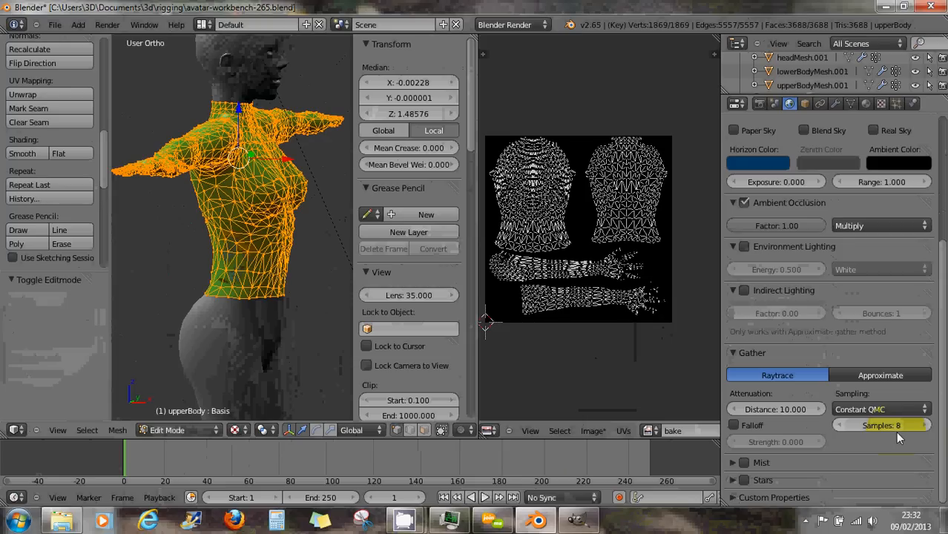
Step: Set the render bake mode to Textures and bake the upper body's texture onto the bake image
click(759, 104)
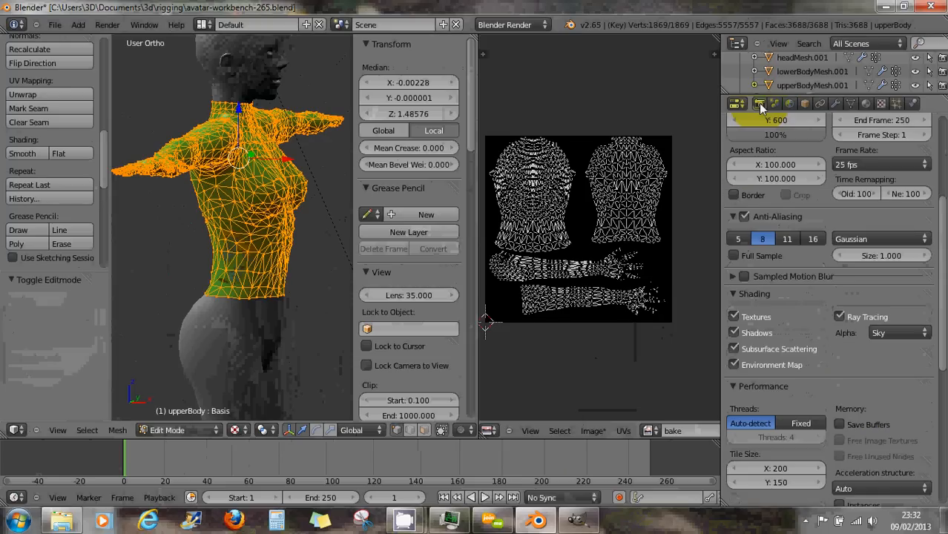
scroll(785, 415, down, 4)
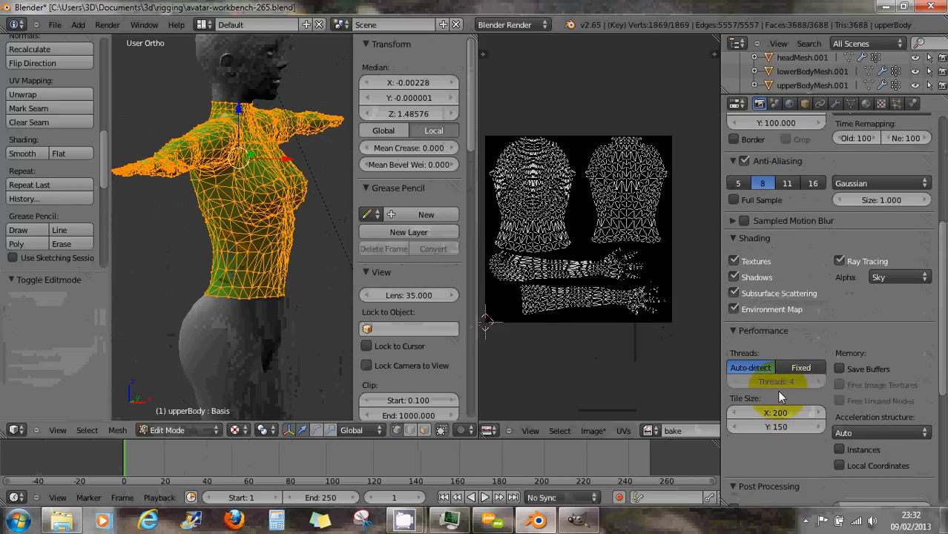
scroll(774, 380, down, 8)
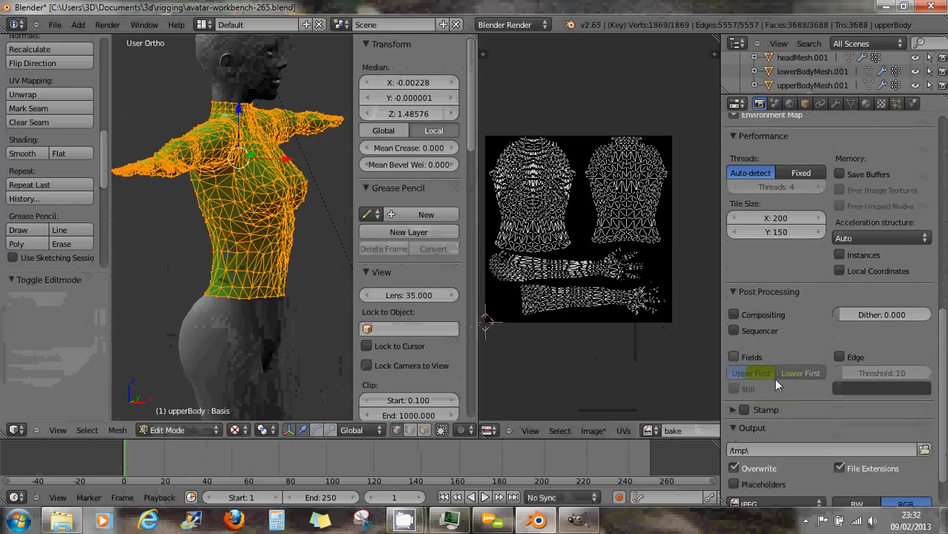
click(761, 328)
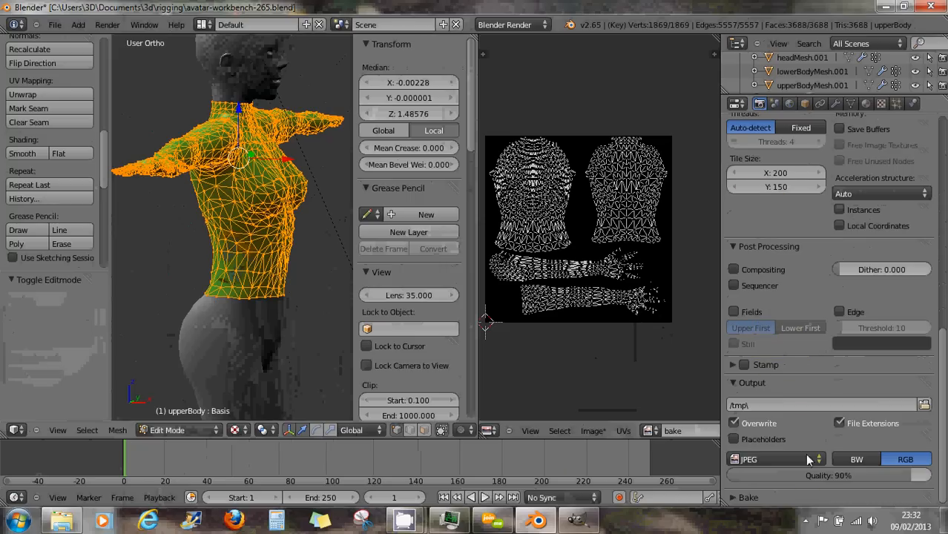
click(732, 497)
scroll(778, 482, down, 5)
click(834, 418)
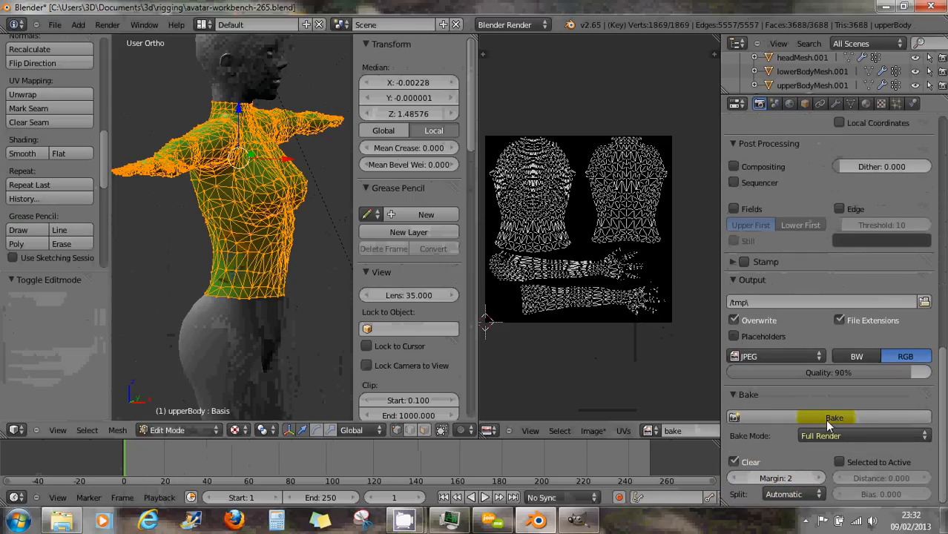
click(827, 433)
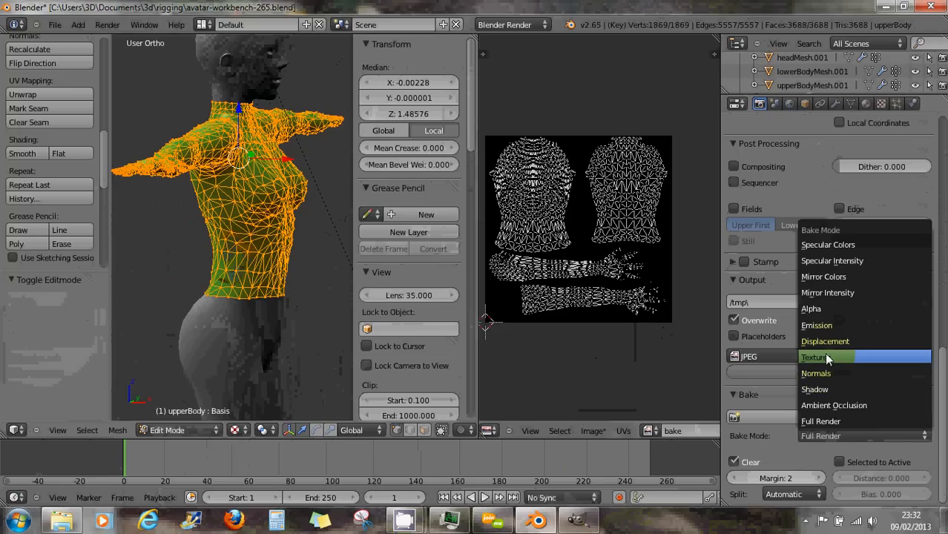
click(781, 417)
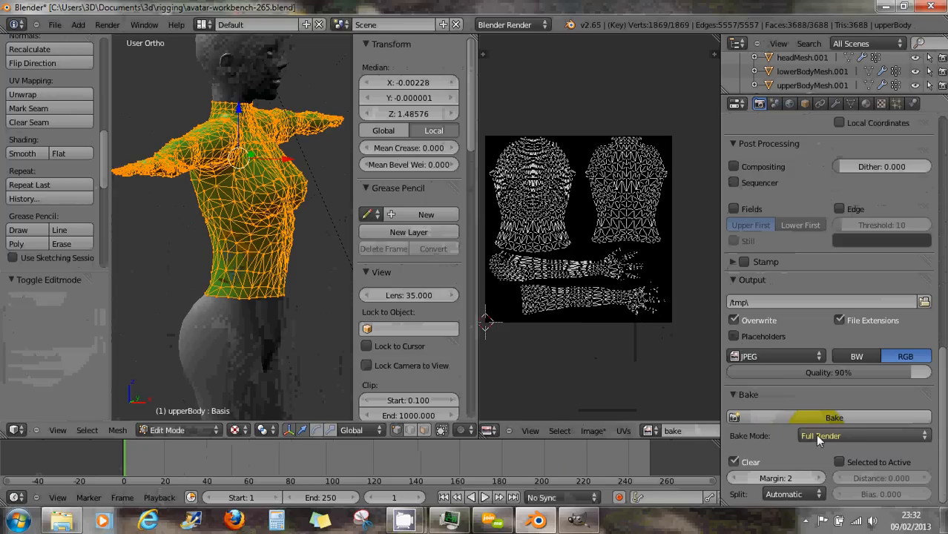
click(816, 436)
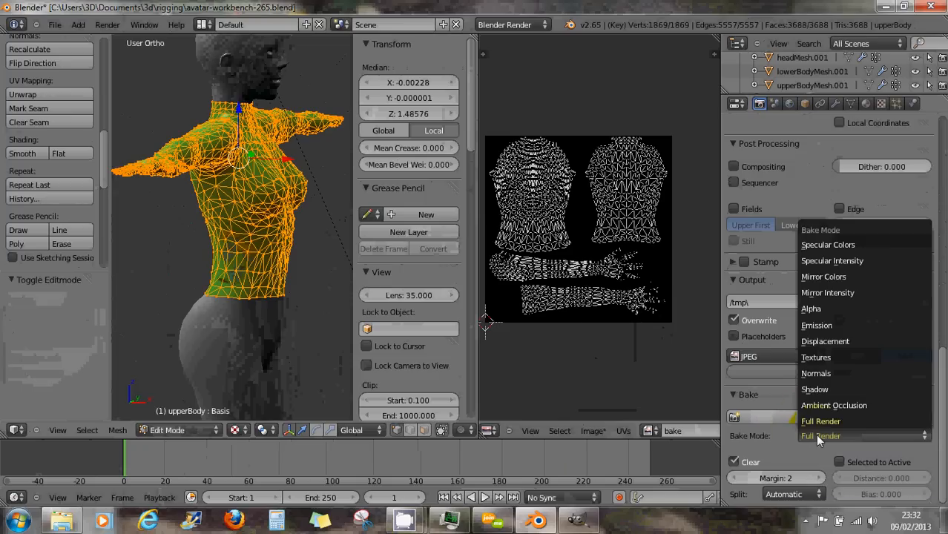
click(823, 360)
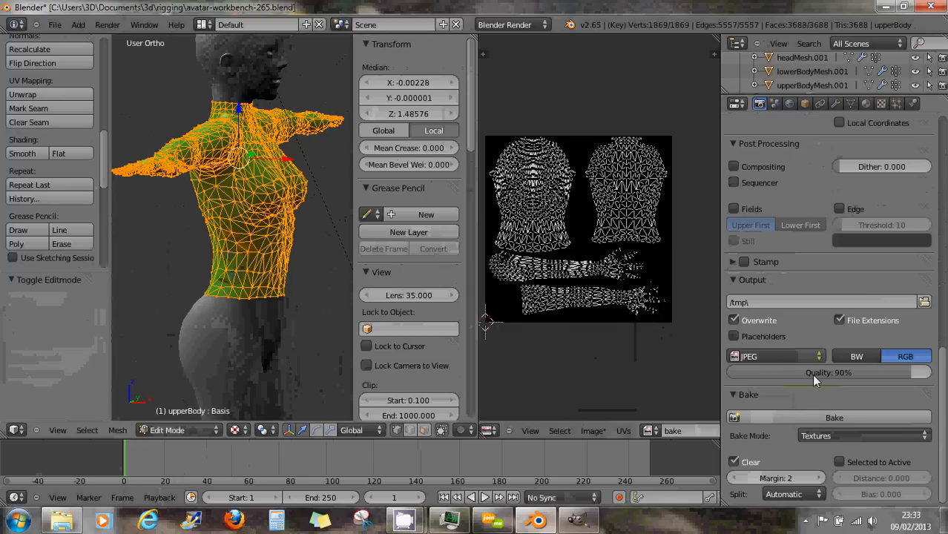
click(824, 418)
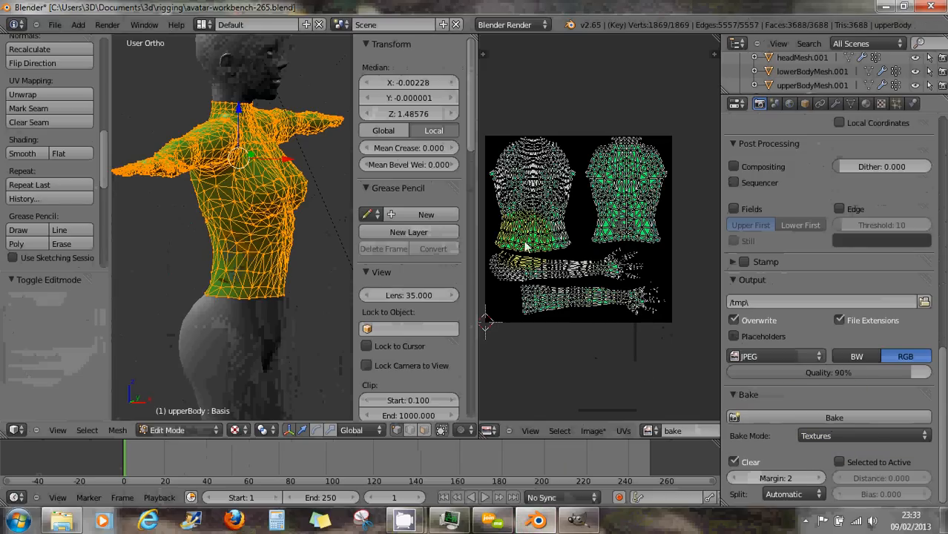
Step: Examine the baked tattoo along the side edge of the front torso piece in the bake image
scroll(527, 236, up, 4)
middle_drag(532, 232, 619, 242)
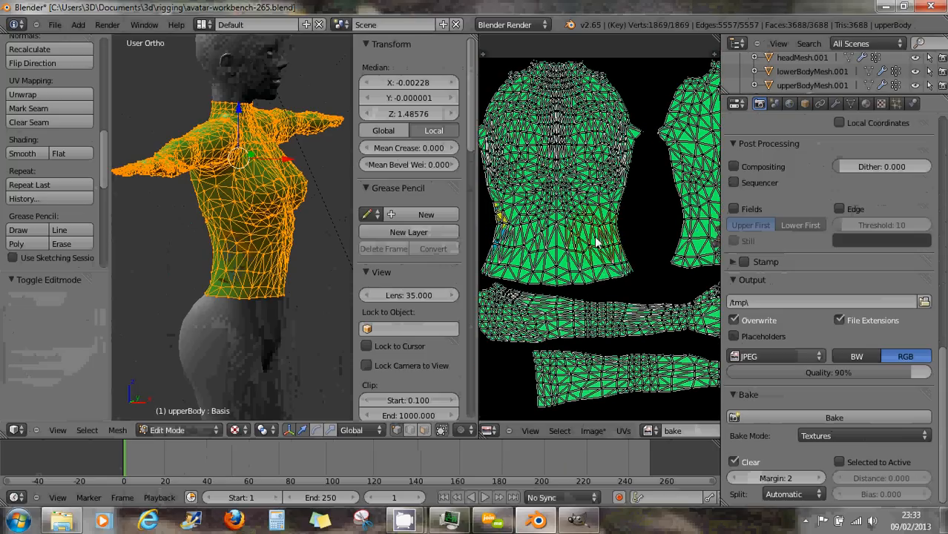
middle_drag(515, 241, 572, 257)
scroll(572, 257, up, 6)
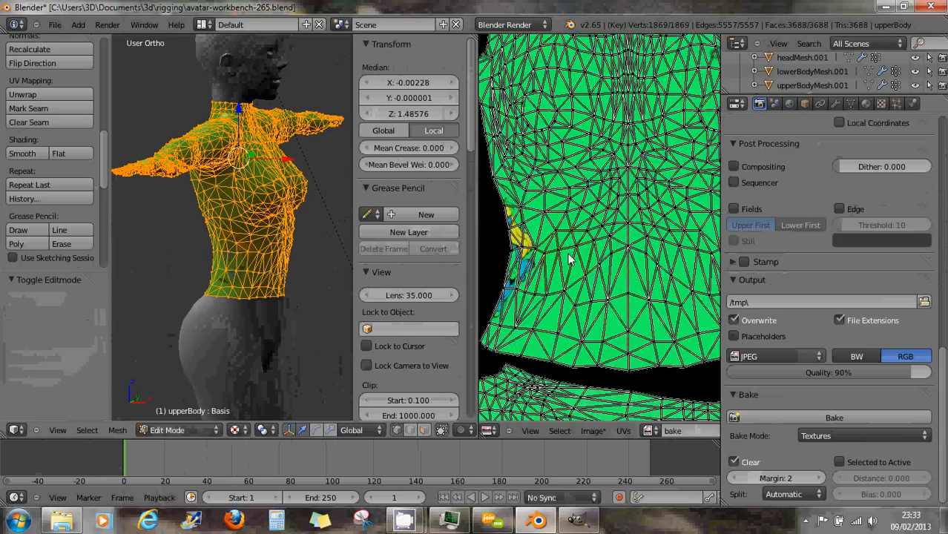
scroll(610, 263, up, 5)
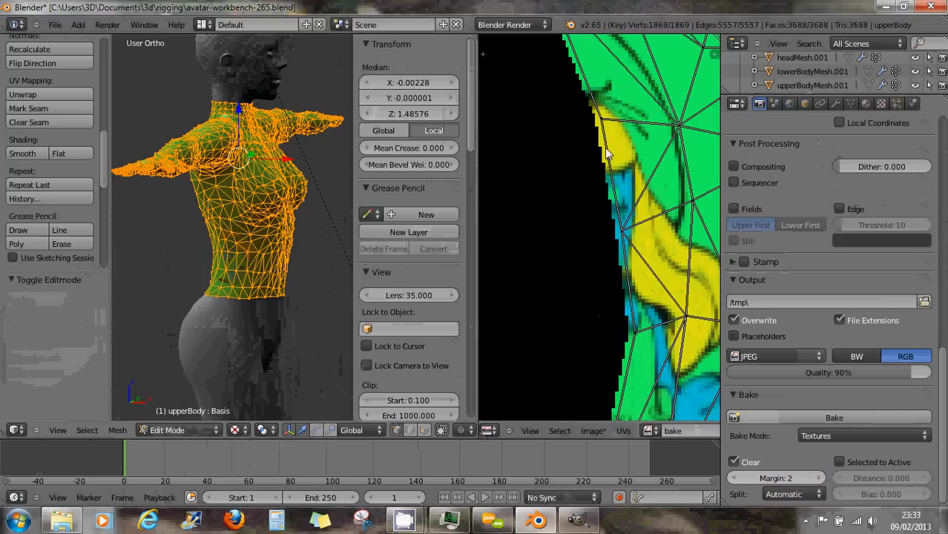
middle_drag(662, 269, 603, 240)
scroll(604, 240, down, 1)
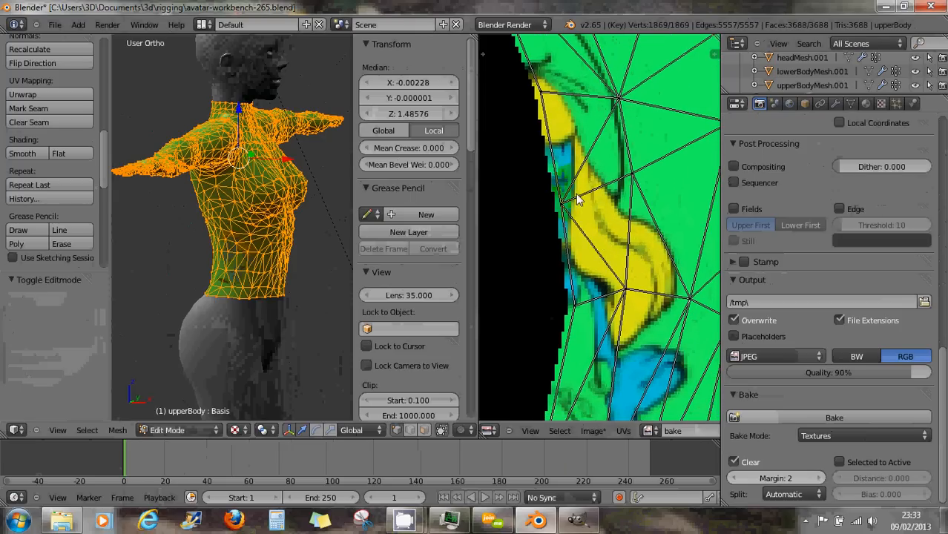
scroll(576, 195, down, 1)
scroll(602, 194, up, 2)
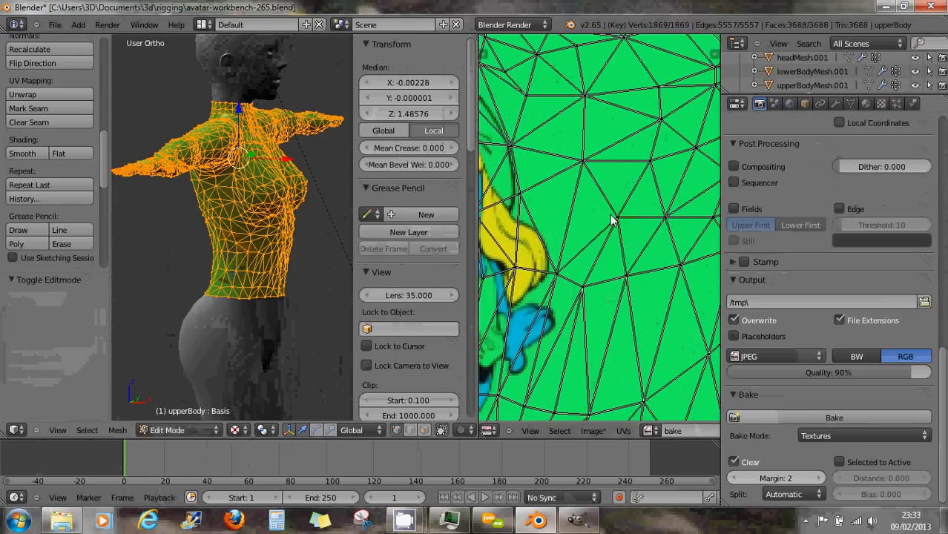
Step: Examine the back torso piece of the bake image and the cartoon tattoo along its side edge
scroll(636, 228, down, 4)
scroll(637, 228, up, 1)
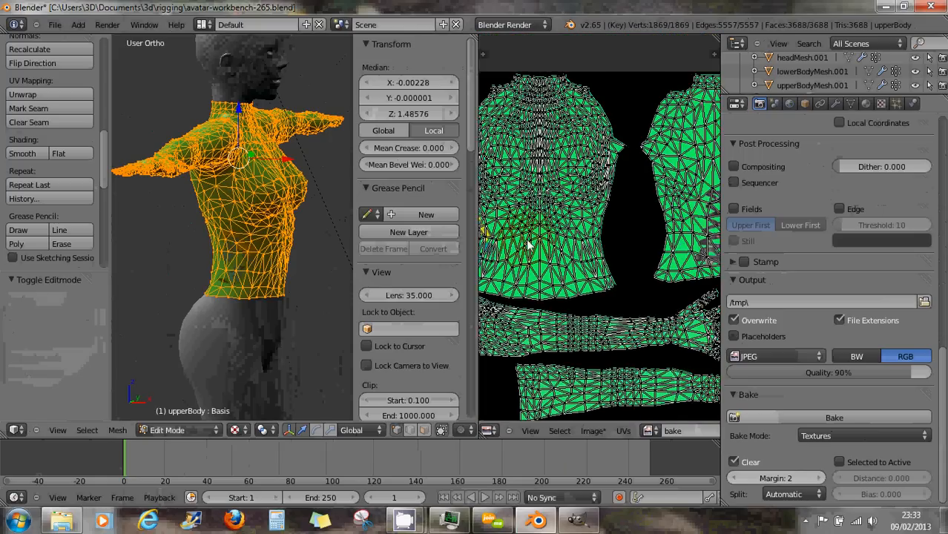
scroll(688, 233, up, 5)
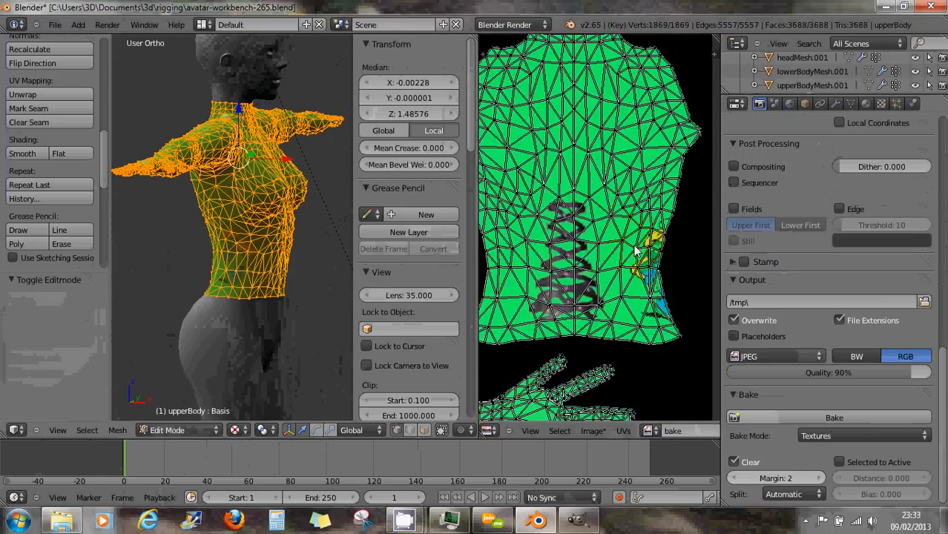
middle_drag(659, 249, 557, 241)
scroll(637, 254, up, 3)
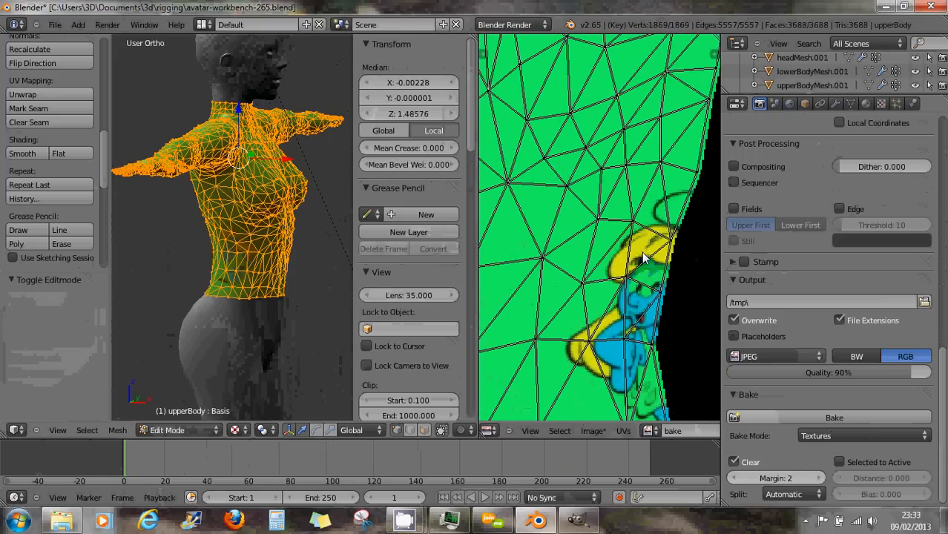
middle_drag(714, 265, 653, 239)
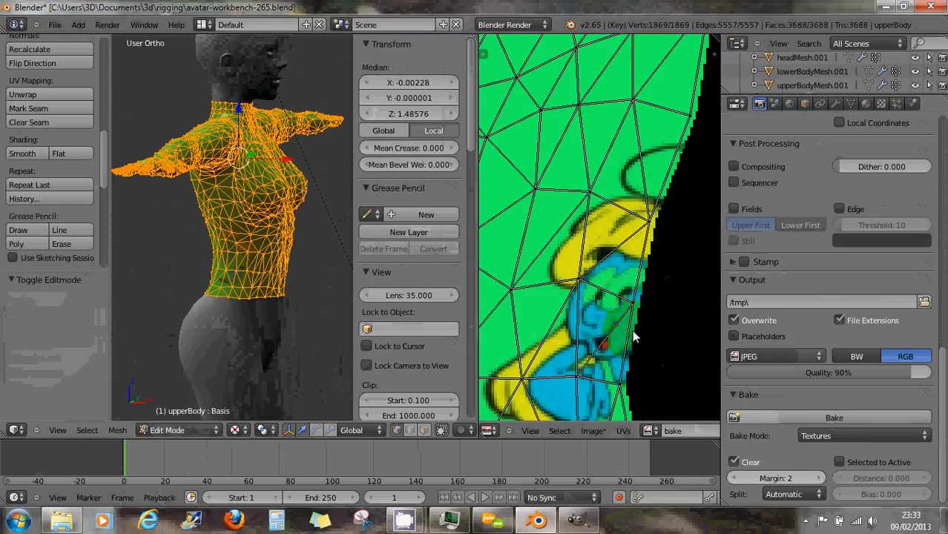
Step: Return the upper body to Object Mode and compare the side and lower-back tattoos on the model with the bake image
click(391, 233)
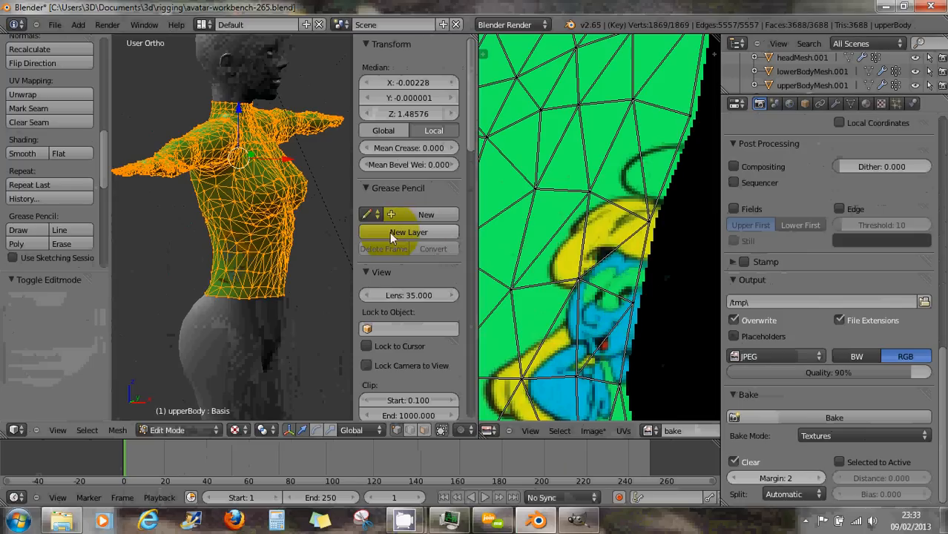
click(182, 429)
click(178, 418)
scroll(223, 259, up, 5)
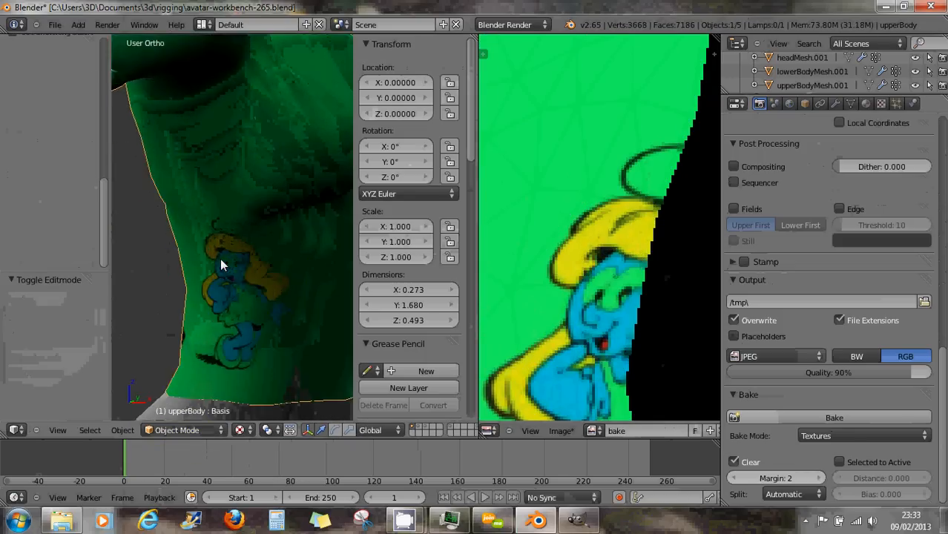
middle_drag(244, 293, 246, 255)
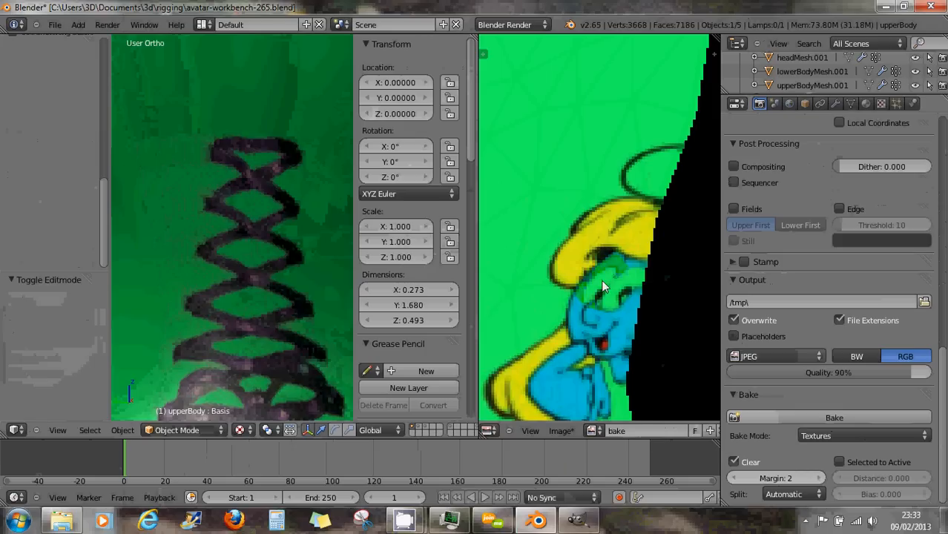
scroll(553, 269, down, 5)
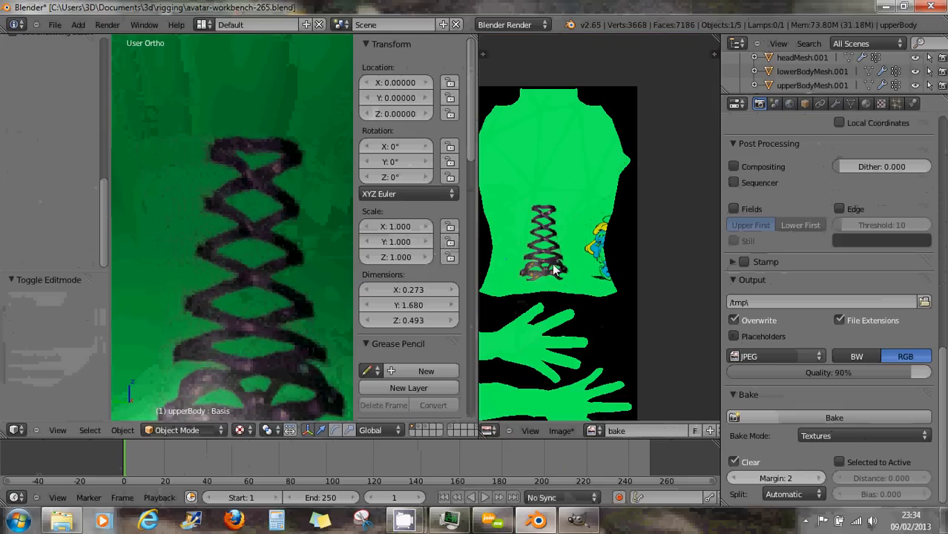
middle_drag(555, 268, 602, 267)
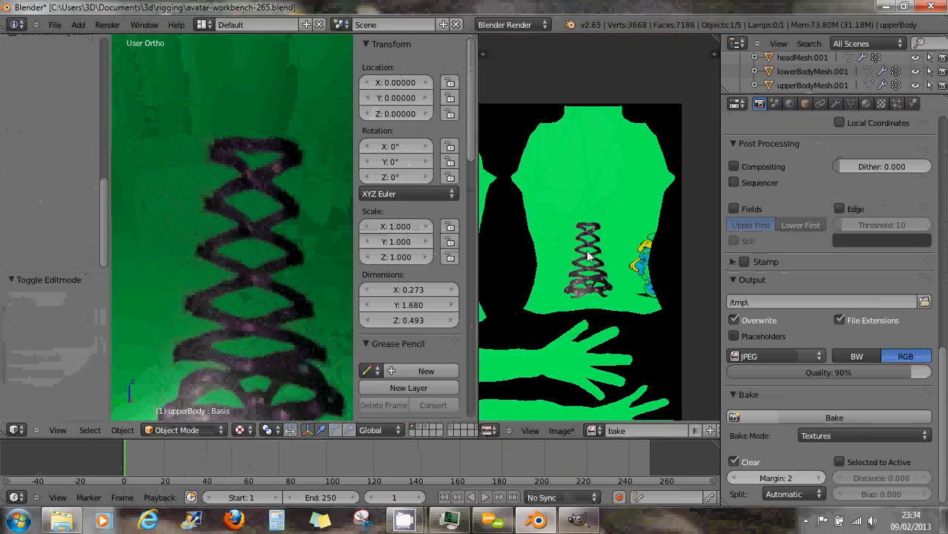
scroll(288, 237, down, 6)
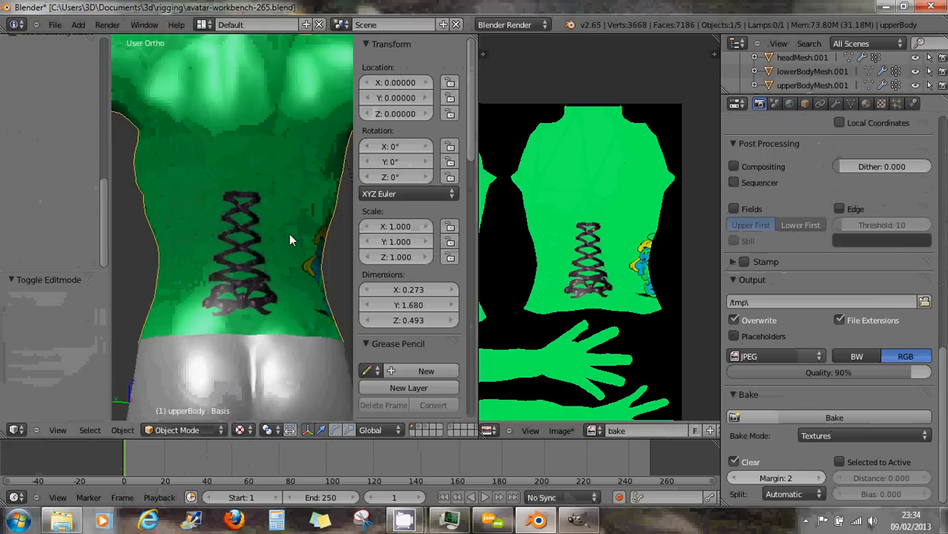
middle_drag(287, 217, 253, 189)
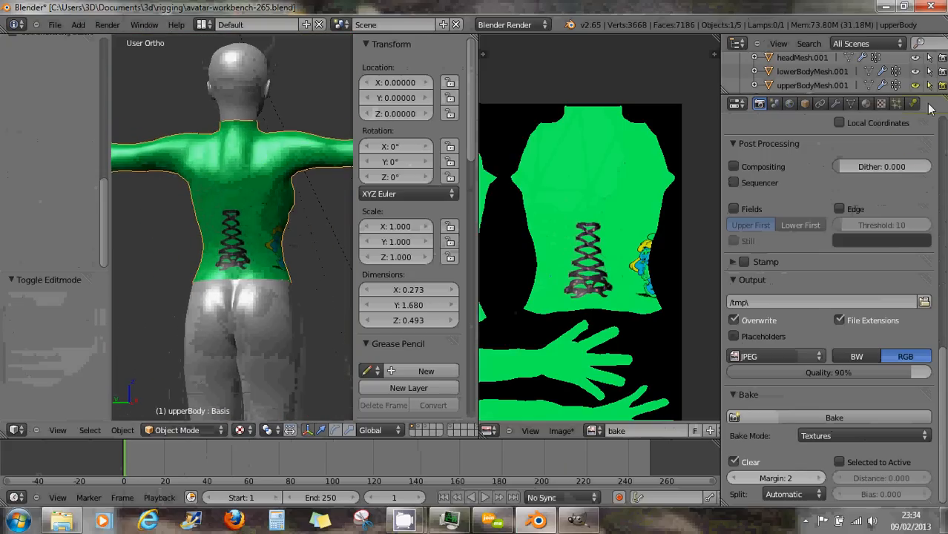
Step: Set the mapping coordinates of the upper body material's Texture.001 to Generated and view the result from the front
click(881, 104)
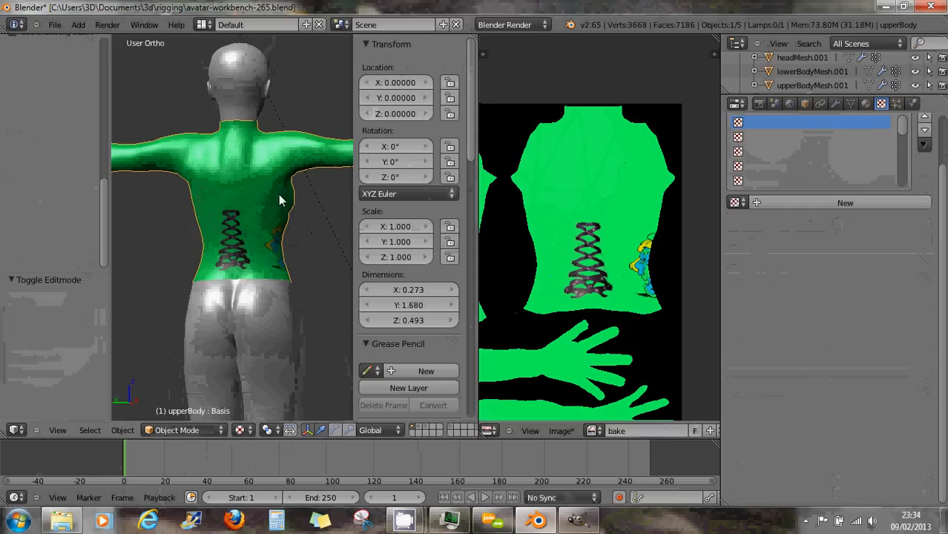
drag(918, 168, 927, 132)
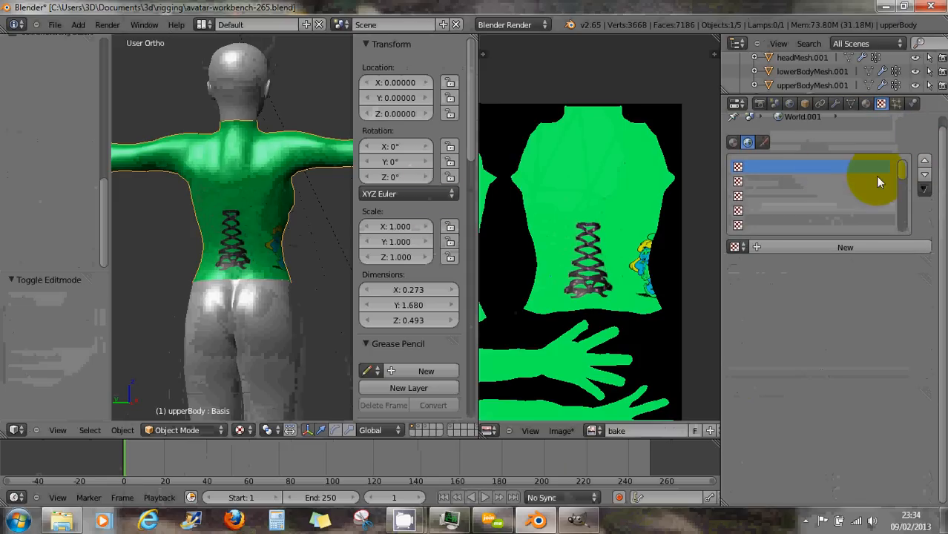
click(866, 104)
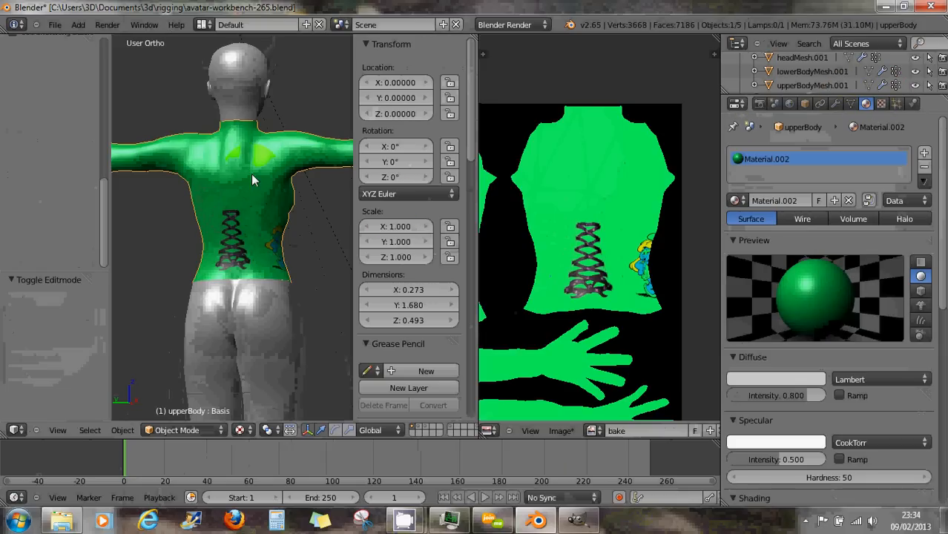
click(882, 103)
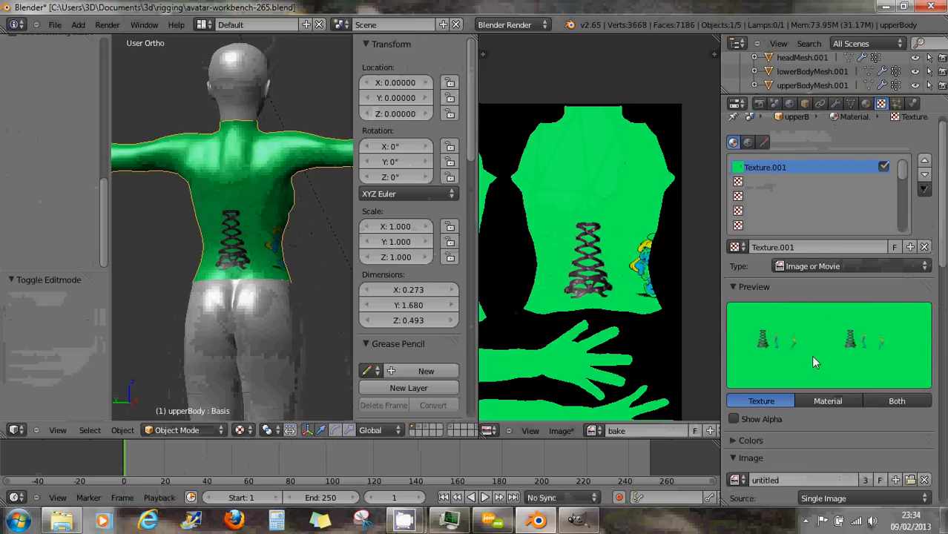
scroll(804, 346, down, 6)
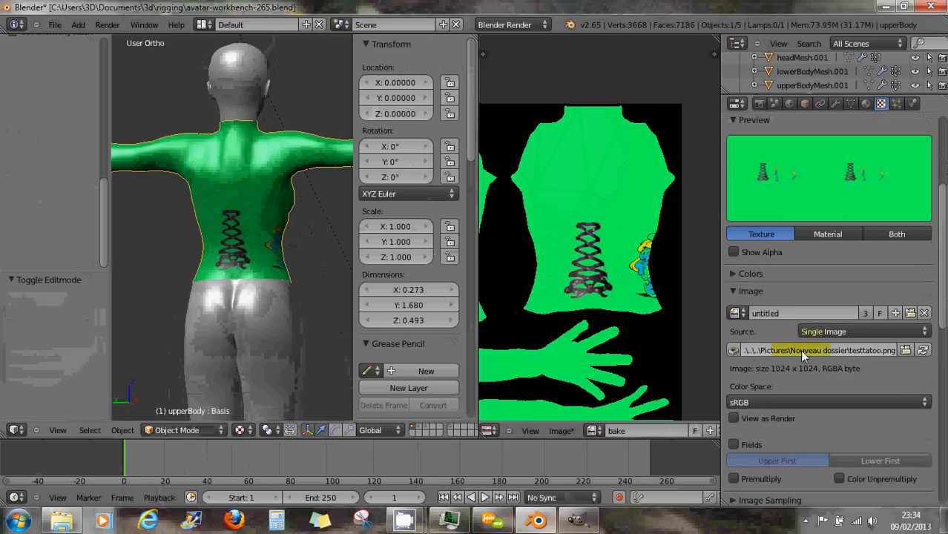
scroll(804, 359, down, 4)
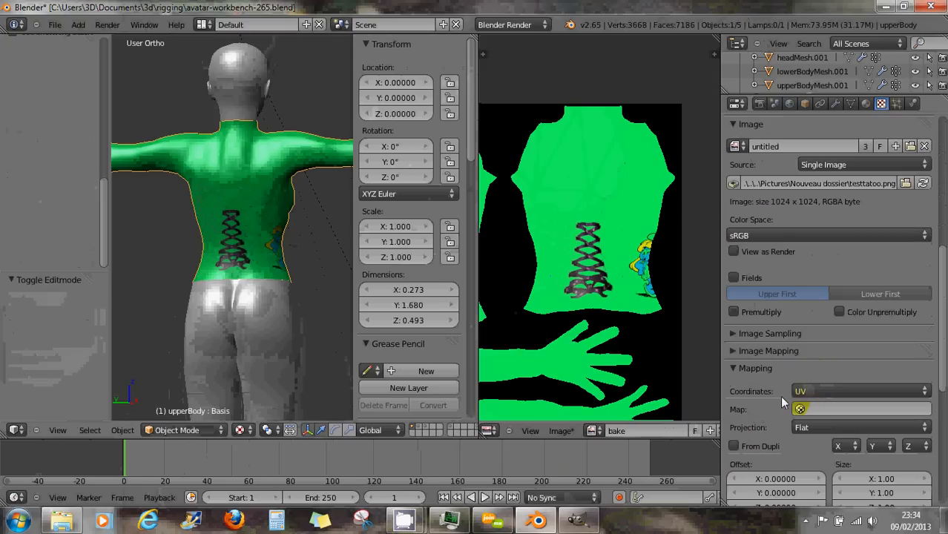
click(822, 391)
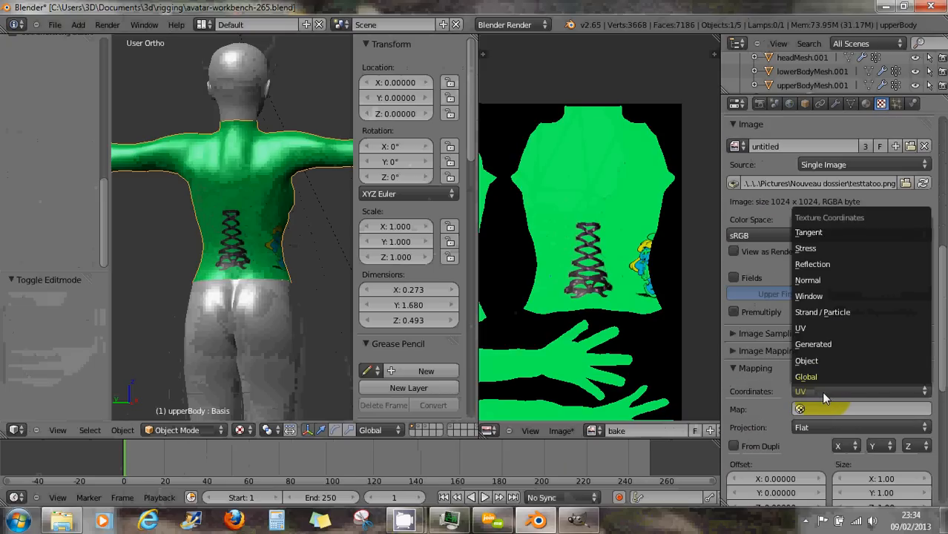
click(818, 348)
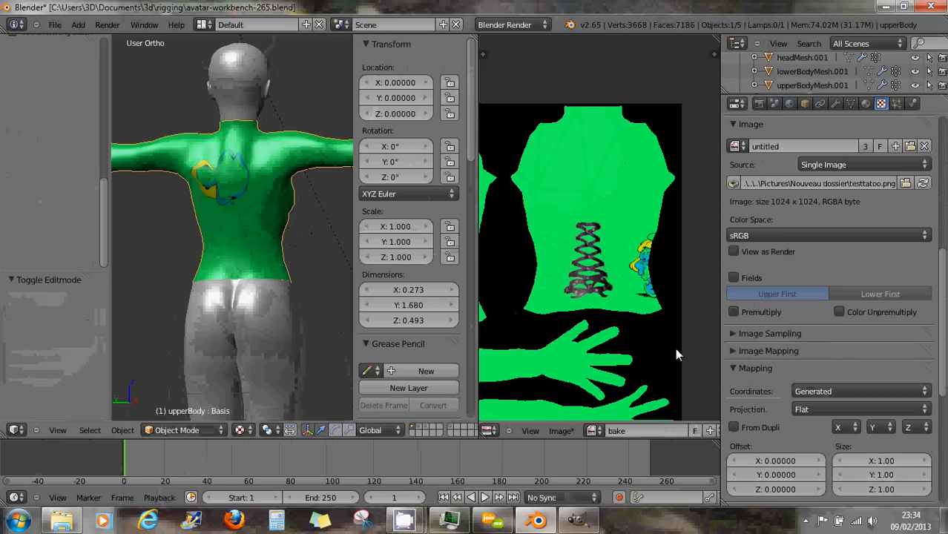
middle_drag(300, 235, 252, 221)
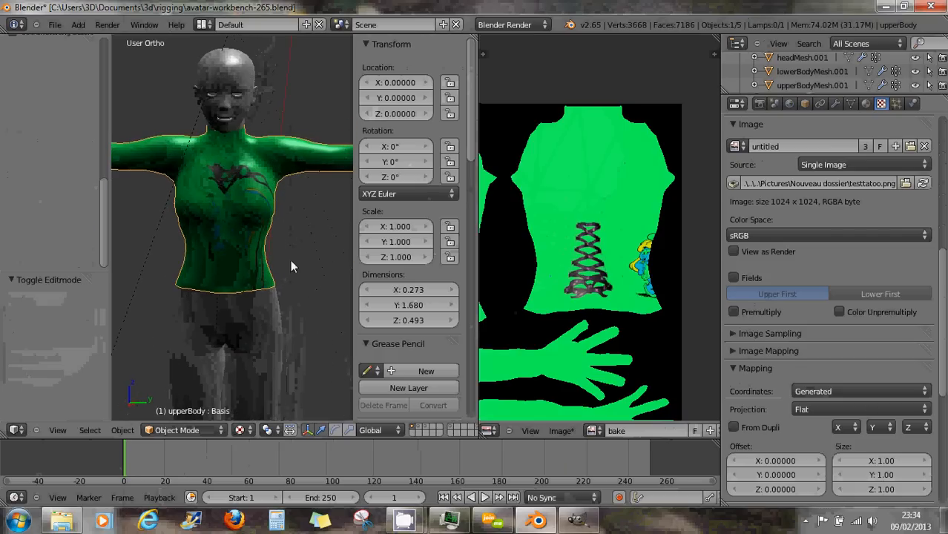
Step: Set the upper body texture's mapping coordinates to UV with the UVTex map and view the tattoos on the back
click(831, 392)
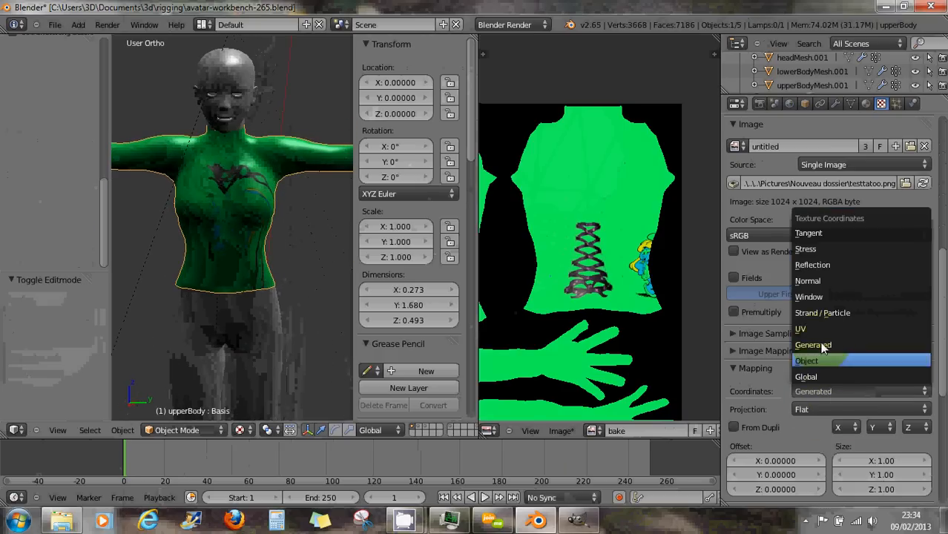
click(815, 331)
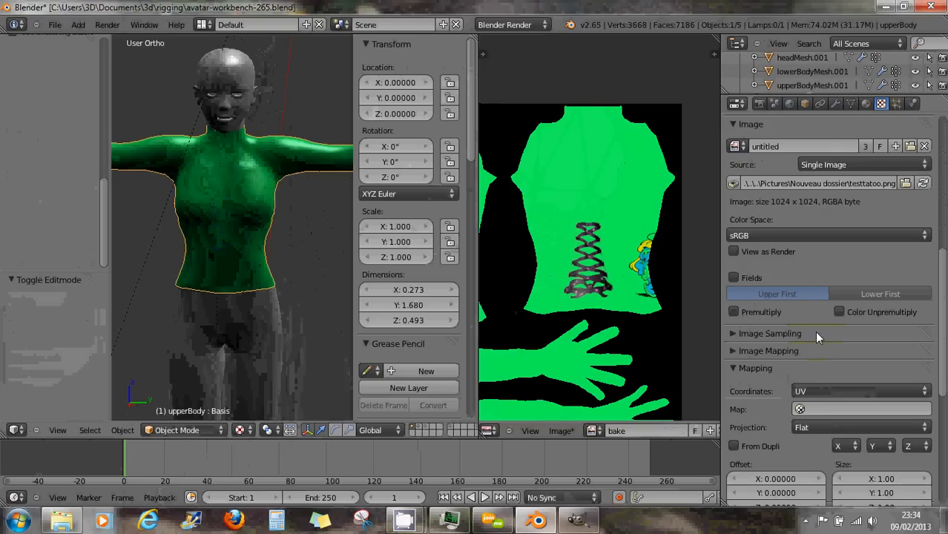
middle_drag(159, 249, 210, 226)
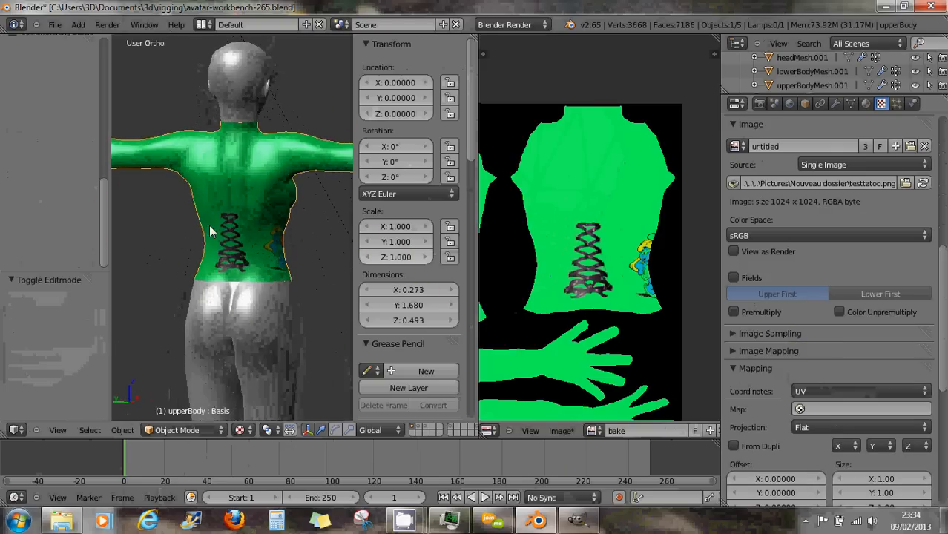
click(801, 409)
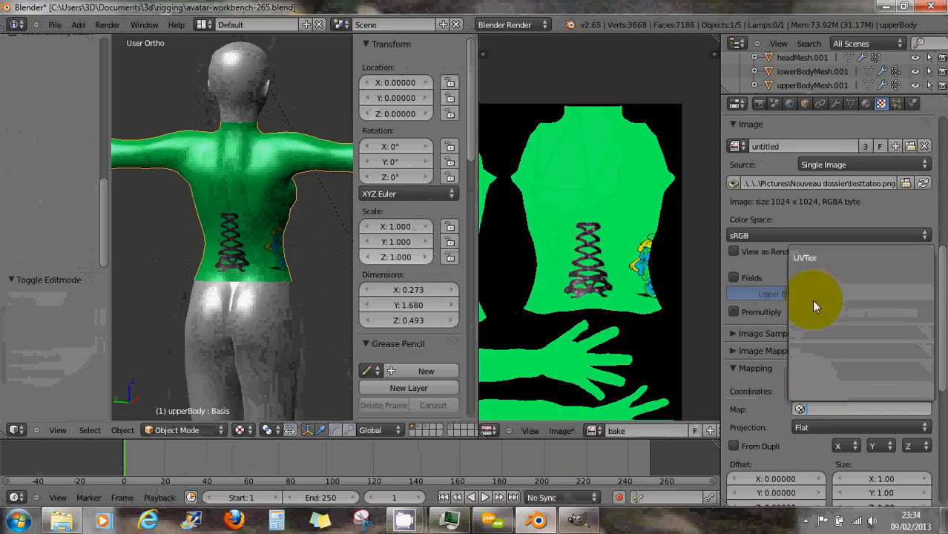
click(809, 259)
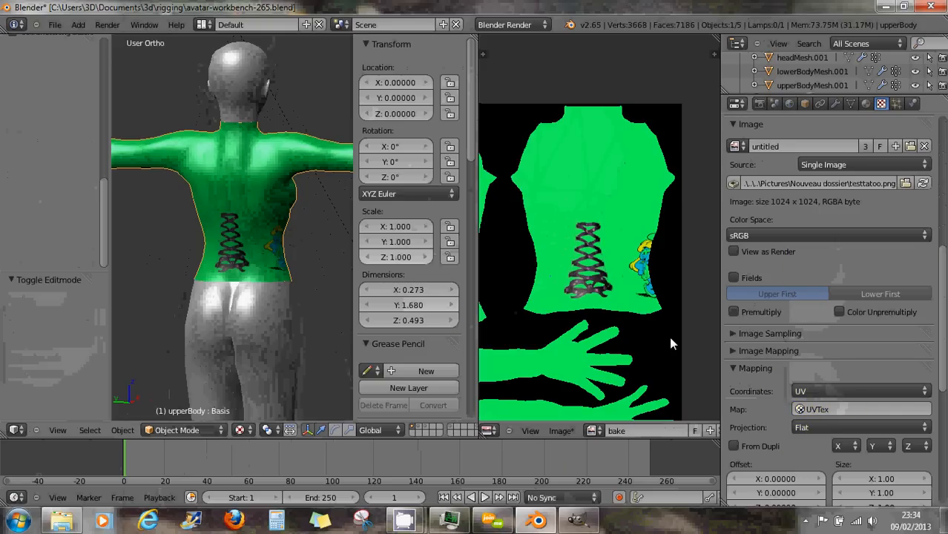
mouse_move(266, 212)
middle_down()
mouse_move(184, 207)
mouse_move(333, 206)
mouse_move(156, 217)
mouse_move(279, 209)
middle_up()
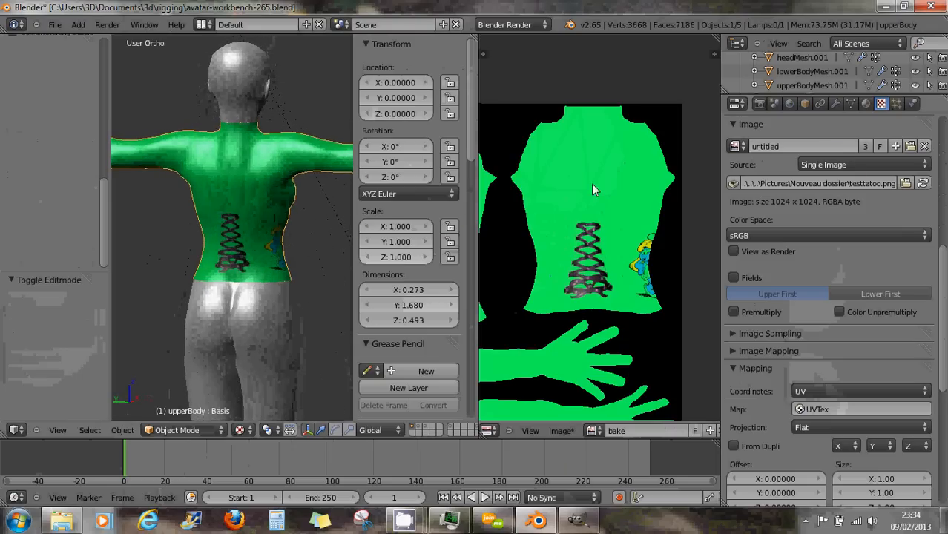
Step: Set Texture.001's type to Image or Movie with untitled as its image, and review its mapping settings
drag(944, 263, 943, 124)
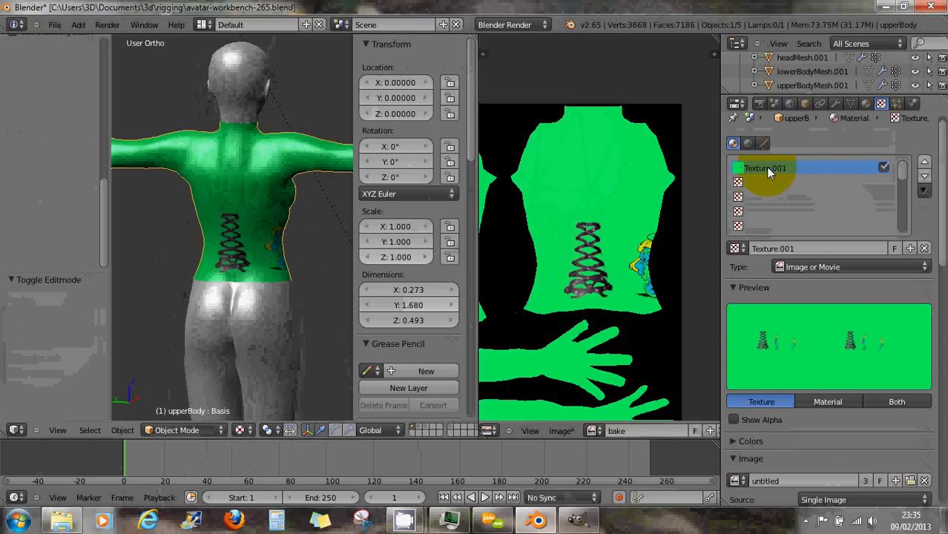
scroll(808, 309, down, 1)
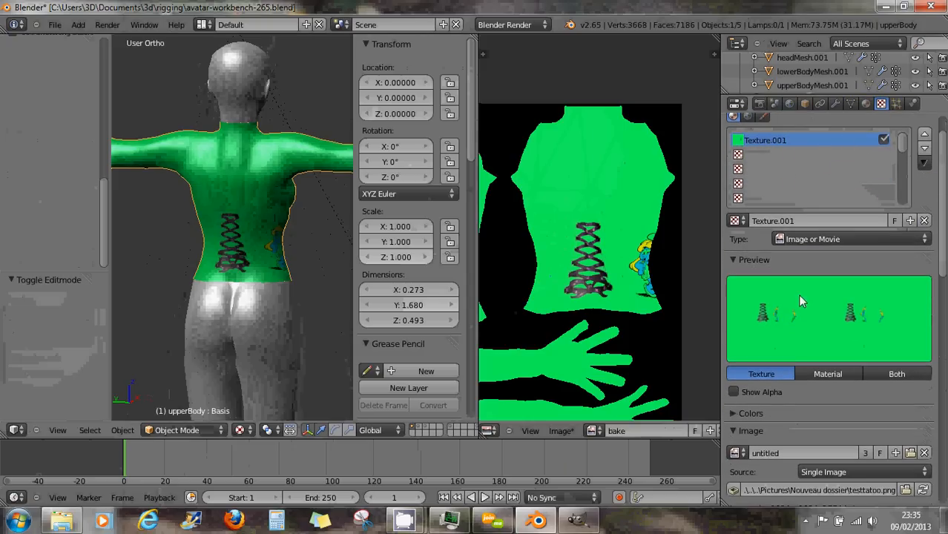
click(796, 239)
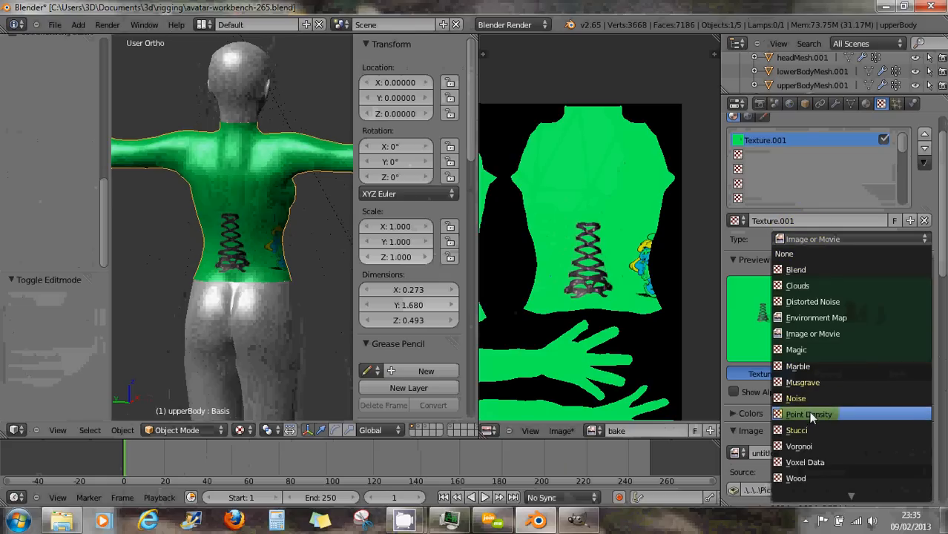
click(795, 333)
scroll(785, 257, down, 5)
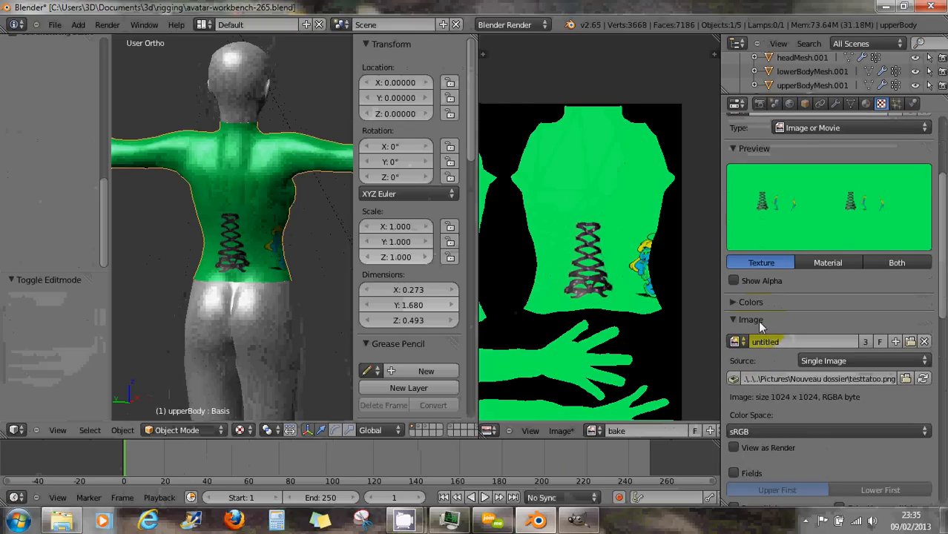
click(736, 342)
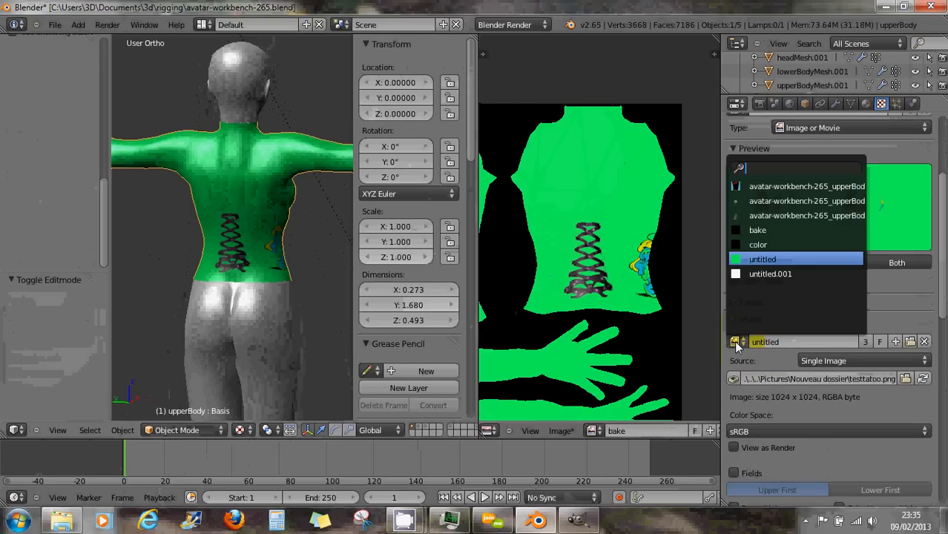
click(762, 259)
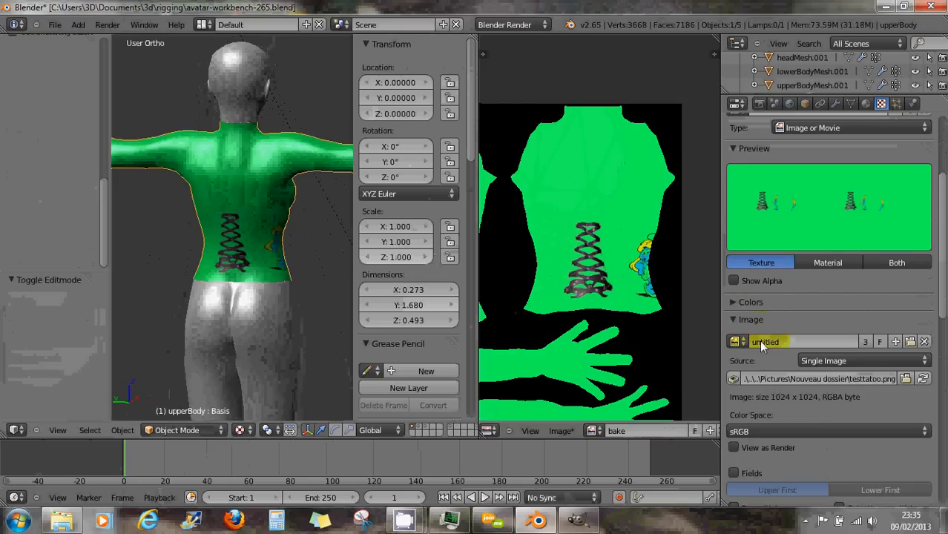
scroll(778, 357, down, 3)
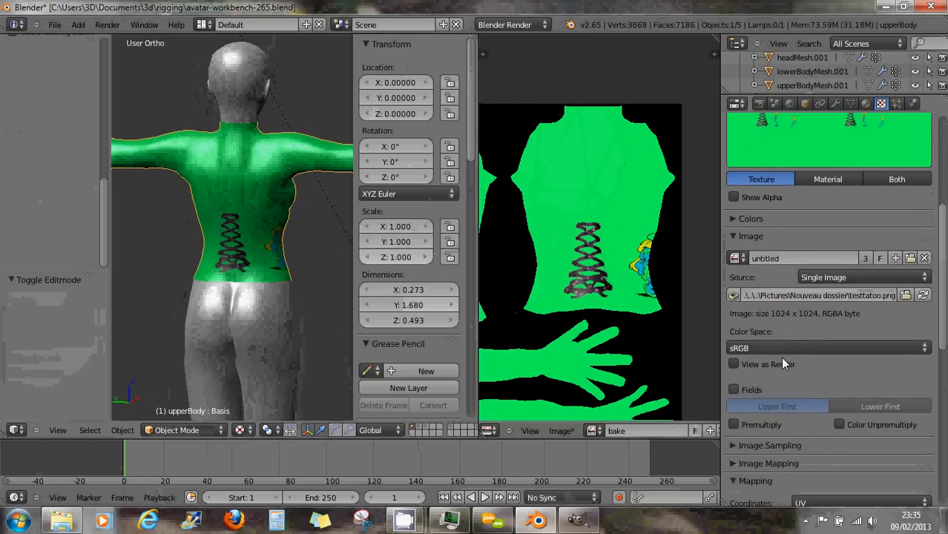
scroll(785, 359, down, 4)
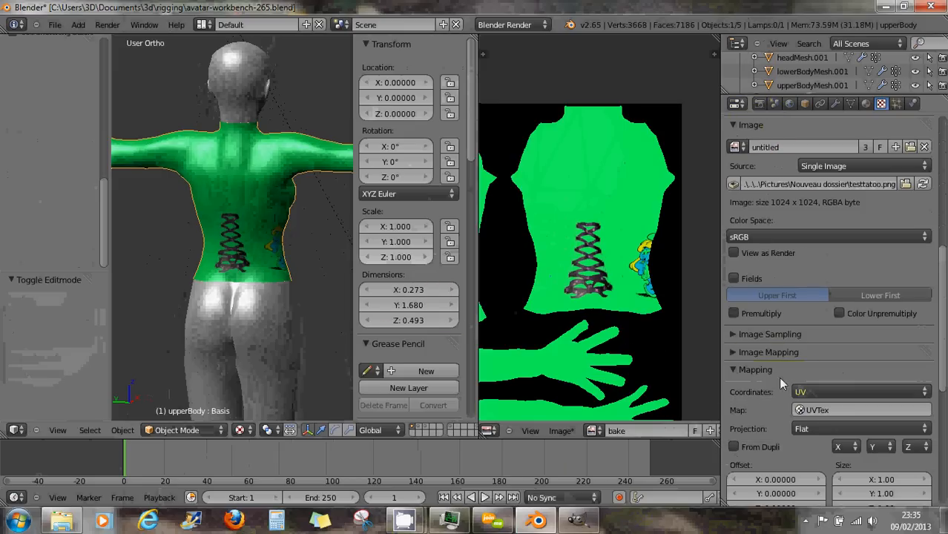
Step: Put the upper body in Edit Mode and assign the bake image to its UV layout
click(558, 432)
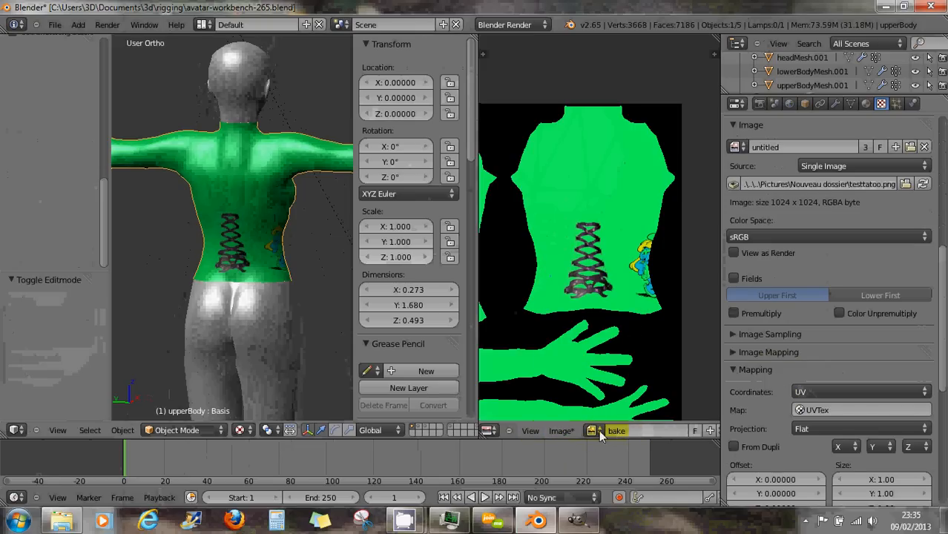
click(195, 430)
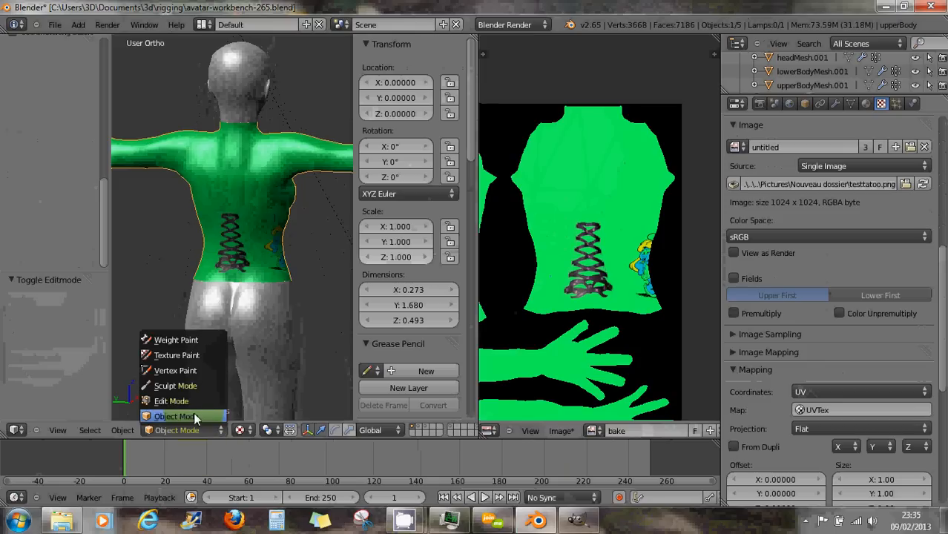
click(192, 401)
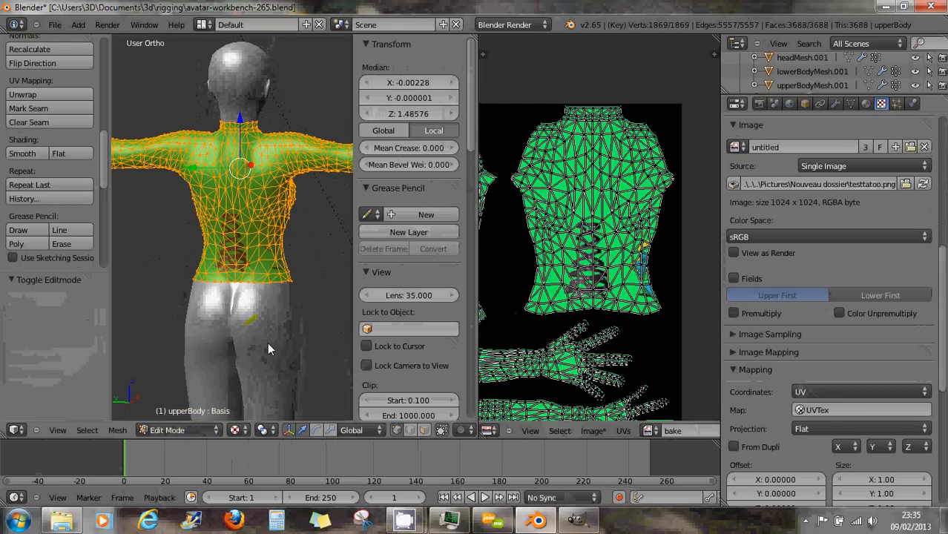
middle_drag(280, 322, 257, 316)
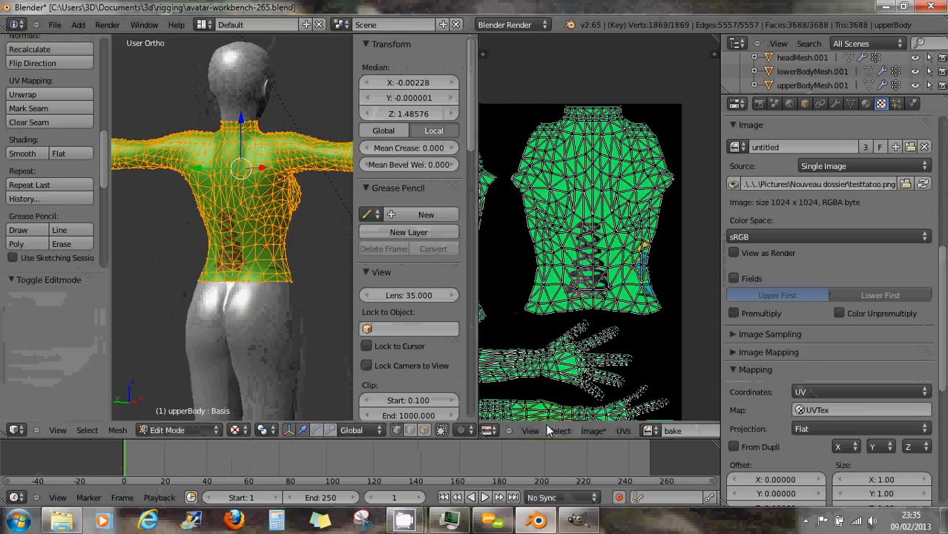
click(650, 431)
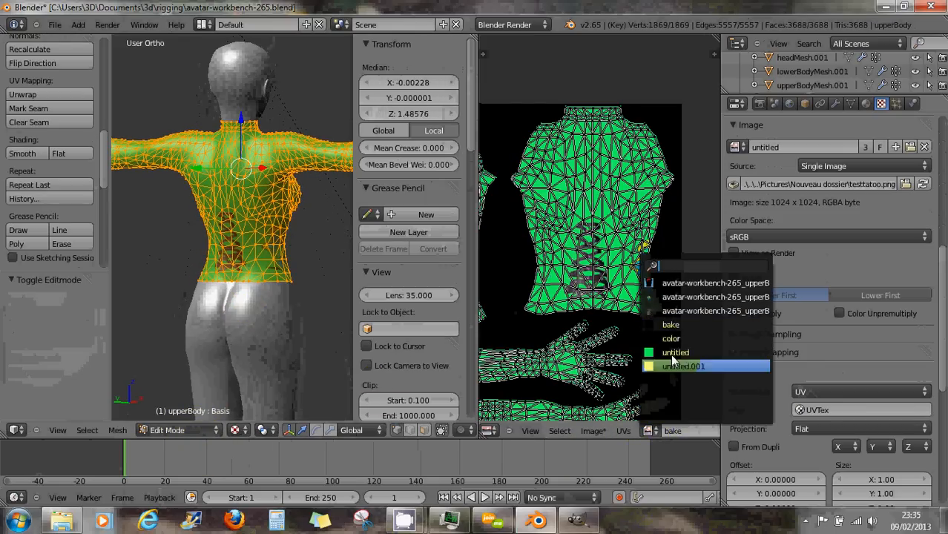
click(671, 329)
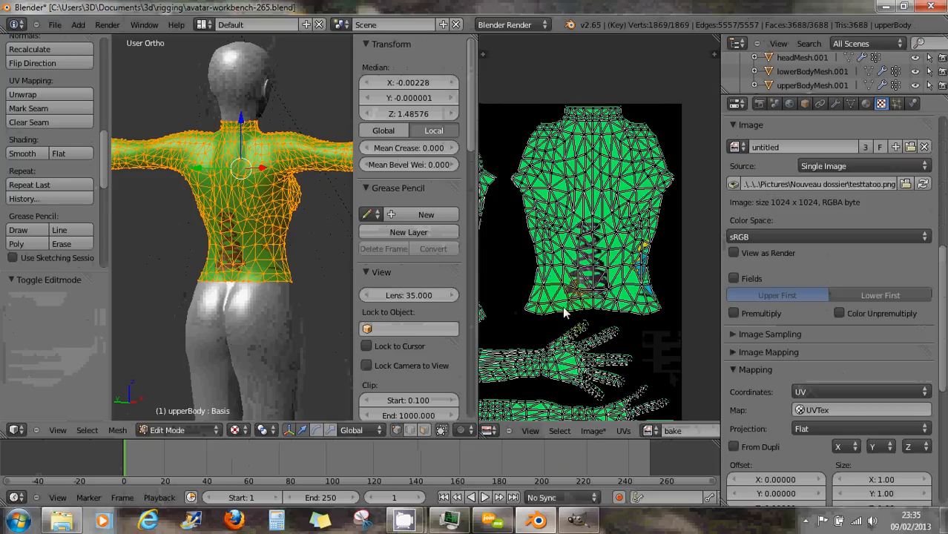
Step: Set the bake mode to Full Render and bake the upper body onto the bake image
ctrl+scroll(605, 275, left, 5)
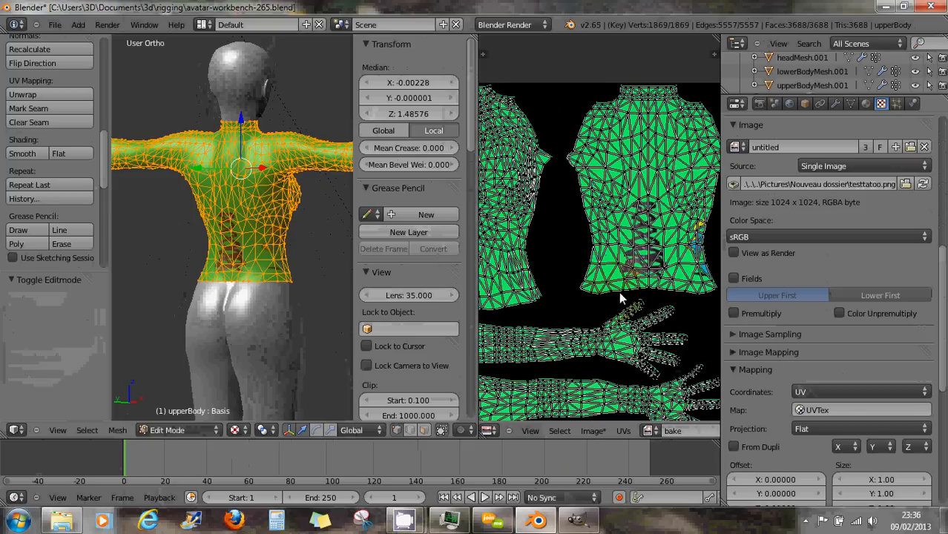
ctrl+scroll(623, 297, right, 4)
scroll(615, 300, up, 5)
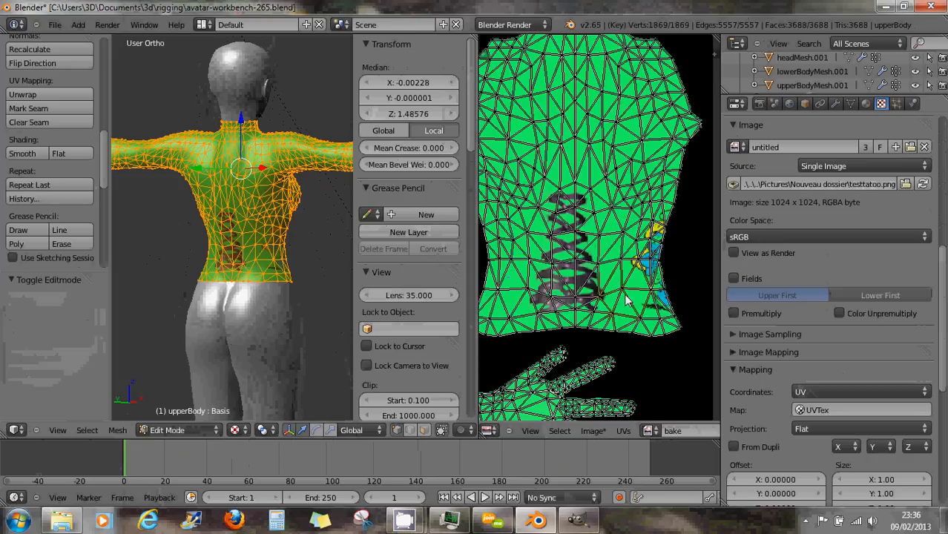
scroll(594, 274, down, 2)
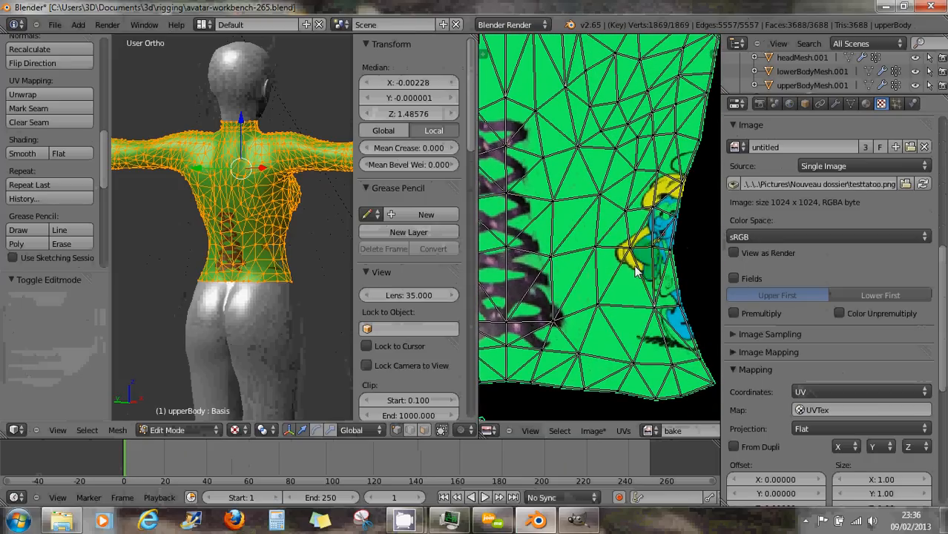
scroll(638, 286, down, 1)
scroll(668, 297, up, 1)
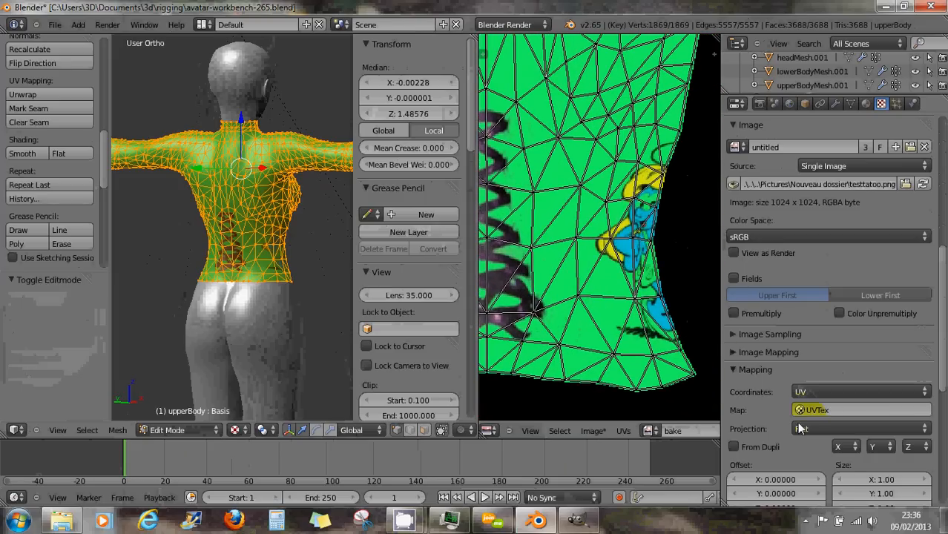
click(758, 104)
click(795, 418)
click(776, 479)
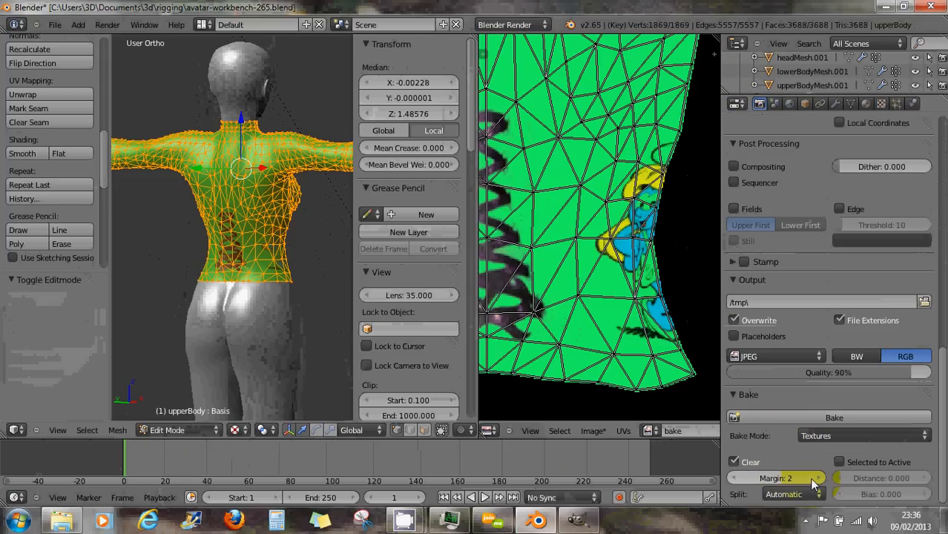
click(832, 436)
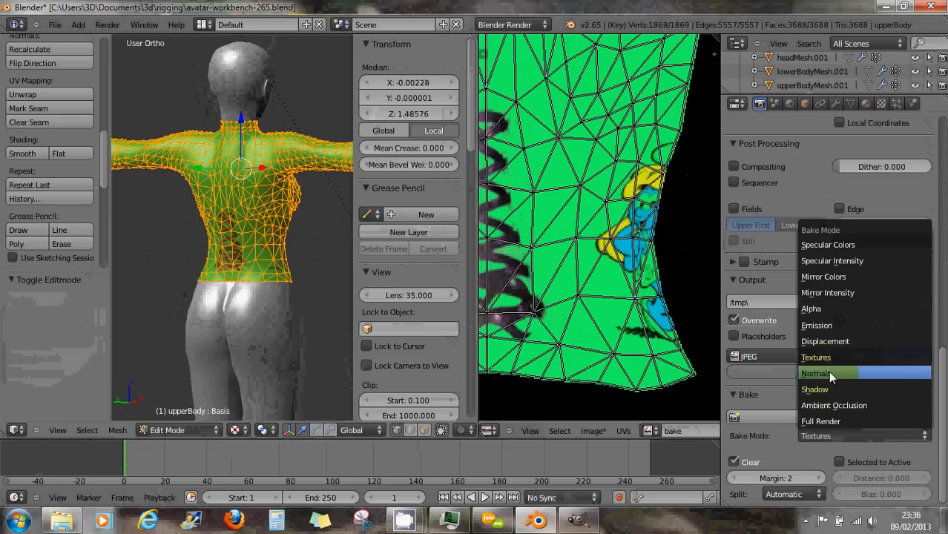
click(826, 423)
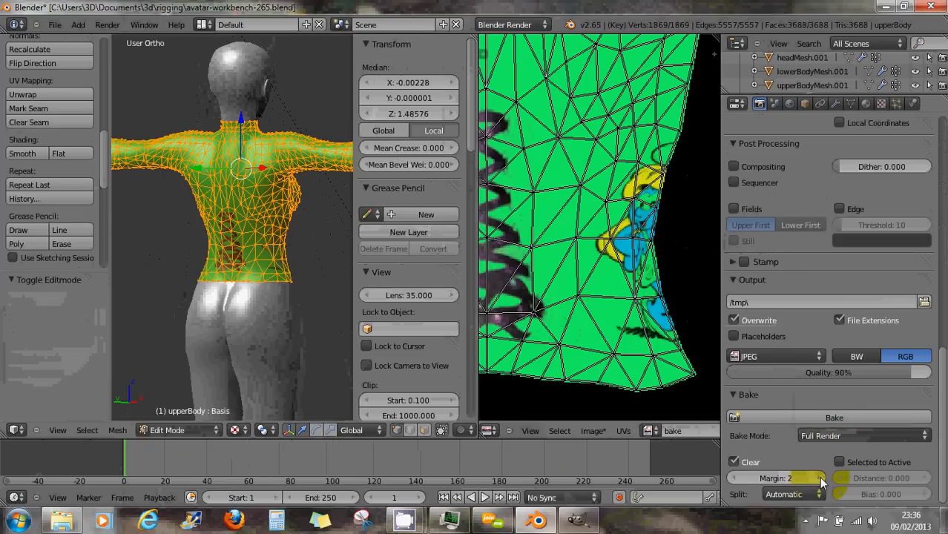
click(837, 416)
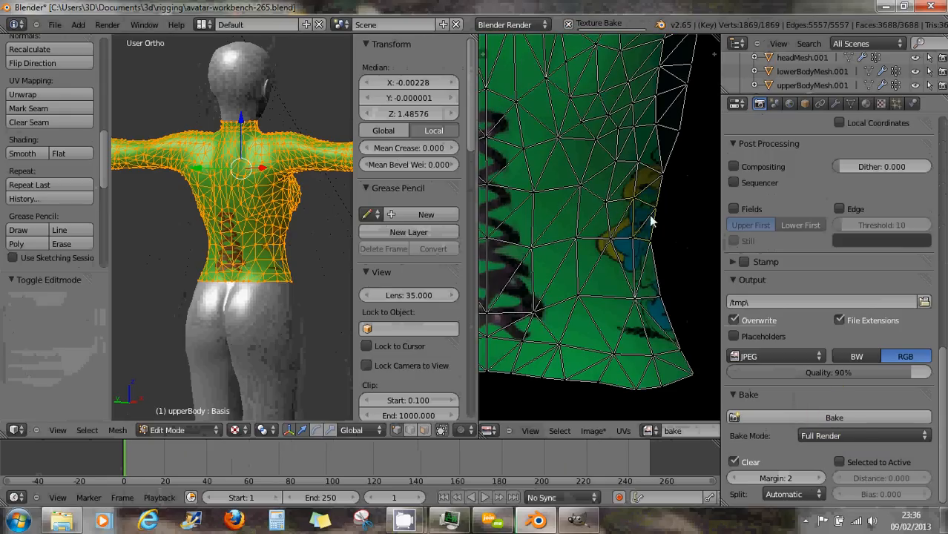
Step: Examine the shading baked into the back and front torso pieces of the bake image
scroll(570, 252, down, 1)
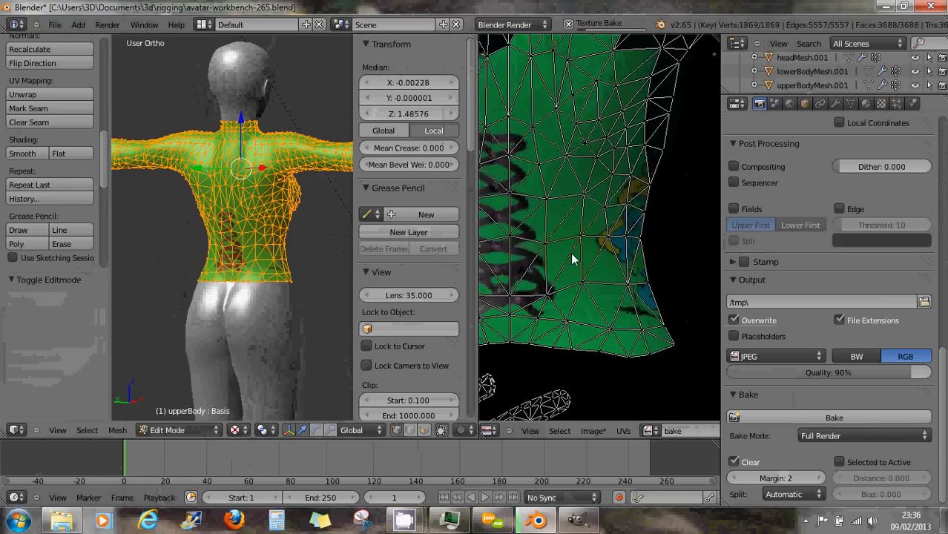
scroll(571, 253, down, 1)
middle_drag(642, 245, 759, 244)
middle_drag(622, 247, 661, 230)
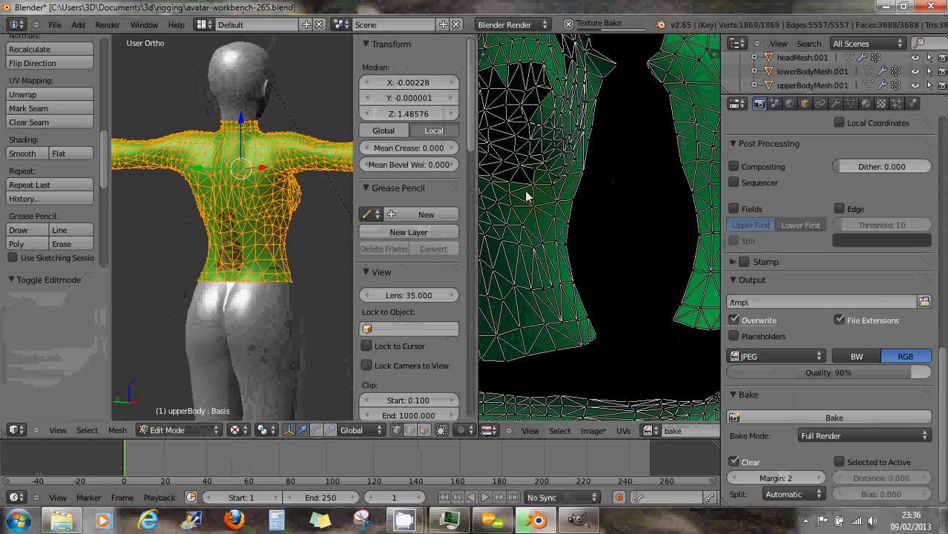
scroll(654, 249, up, 5)
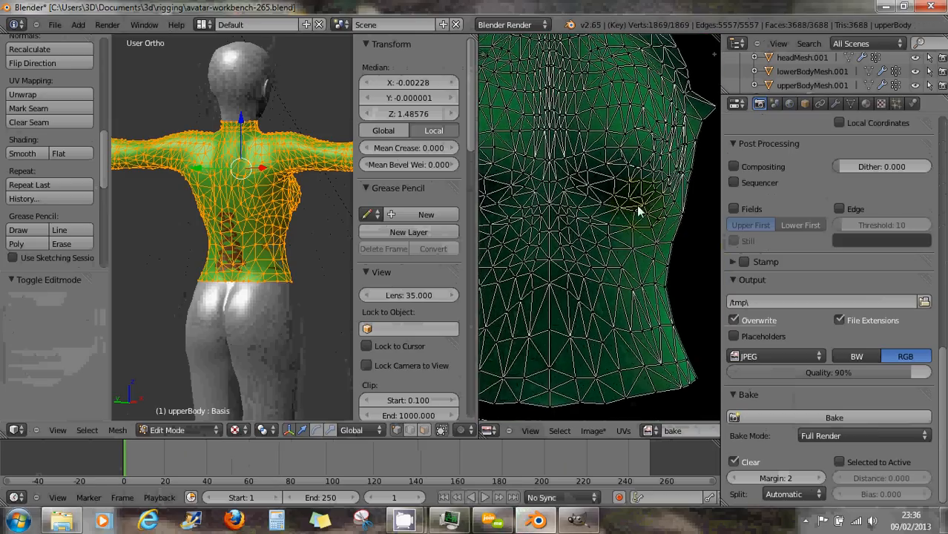
scroll(635, 208, up, 2)
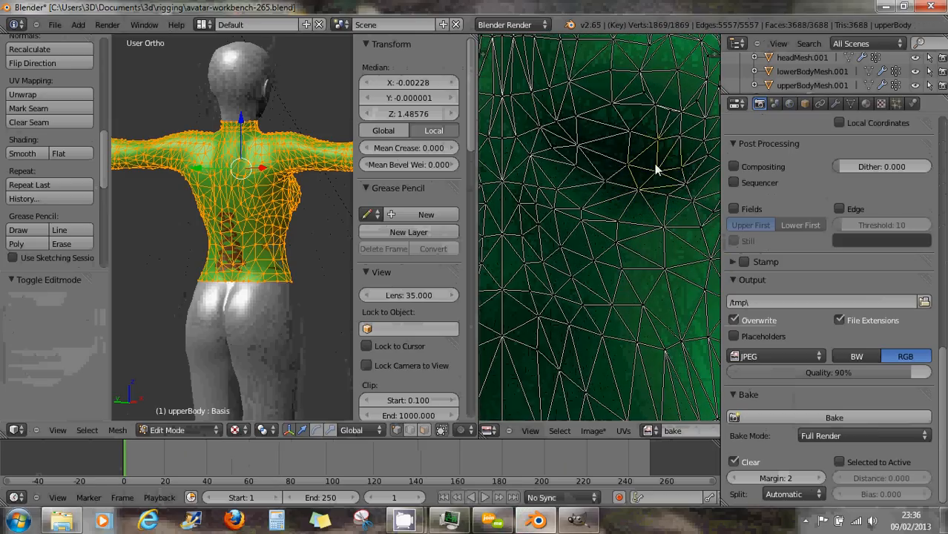
Step: Return the upper body to Object Mode and compare its front with the baked front torso piece
middle_drag(282, 236, 329, 235)
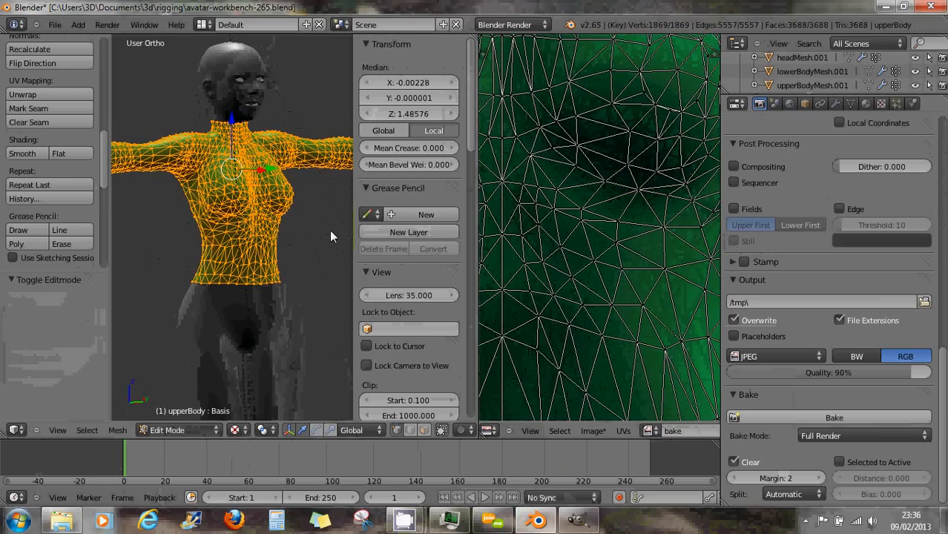
click(175, 434)
click(171, 418)
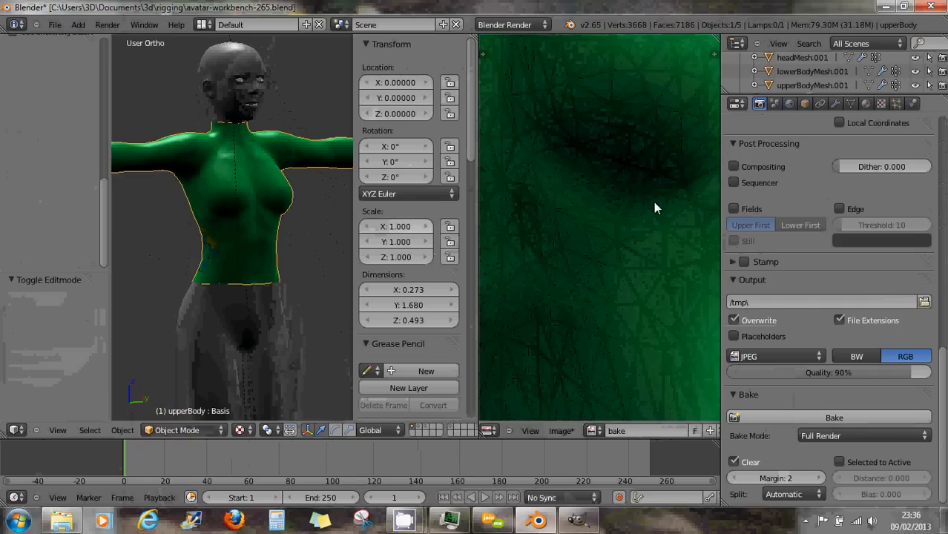
scroll(654, 201, down, 5)
scroll(621, 238, down, 2)
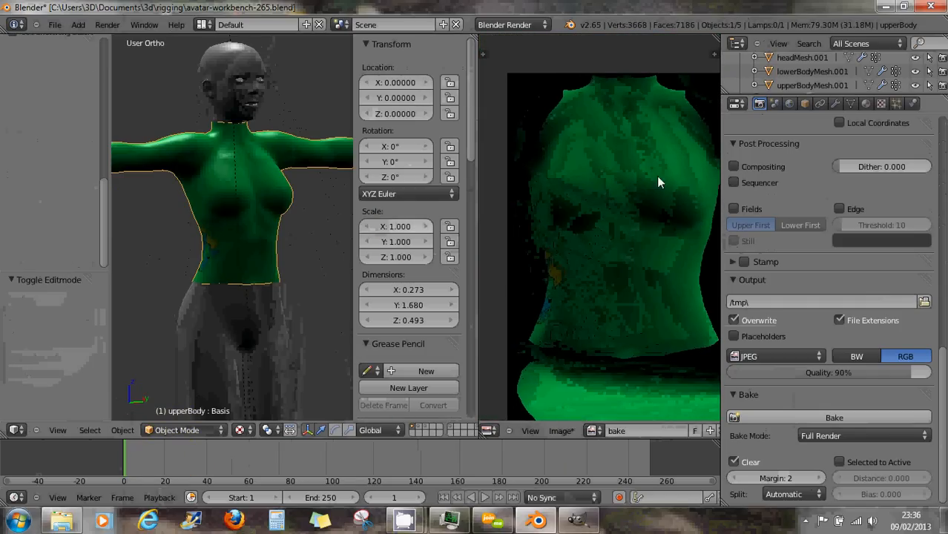
Step: Set the bake mode to Textures and raise the bake margin to 4
middle_drag(593, 235, 529, 234)
mouse_move(709, 246)
middle_down()
mouse_move(593, 248)
mouse_move(572, 263)
middle_up()
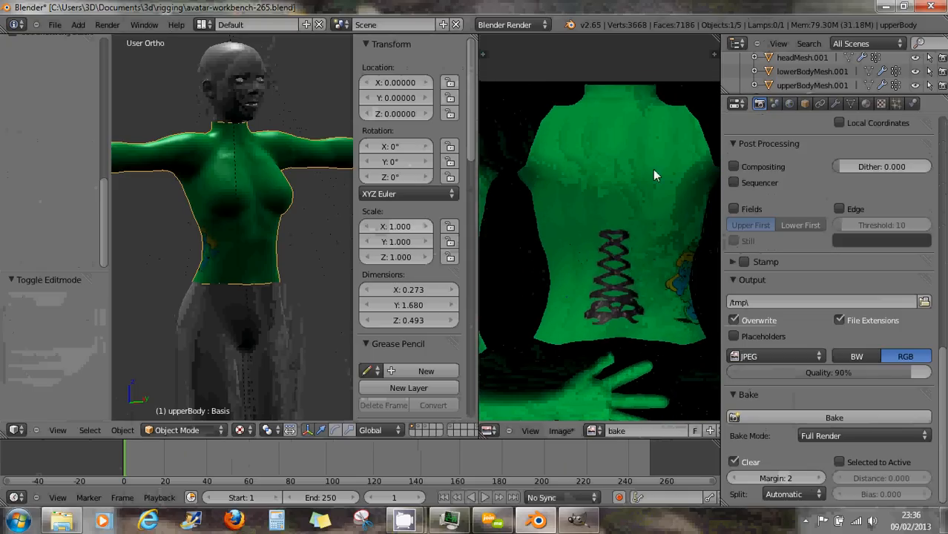
click(809, 436)
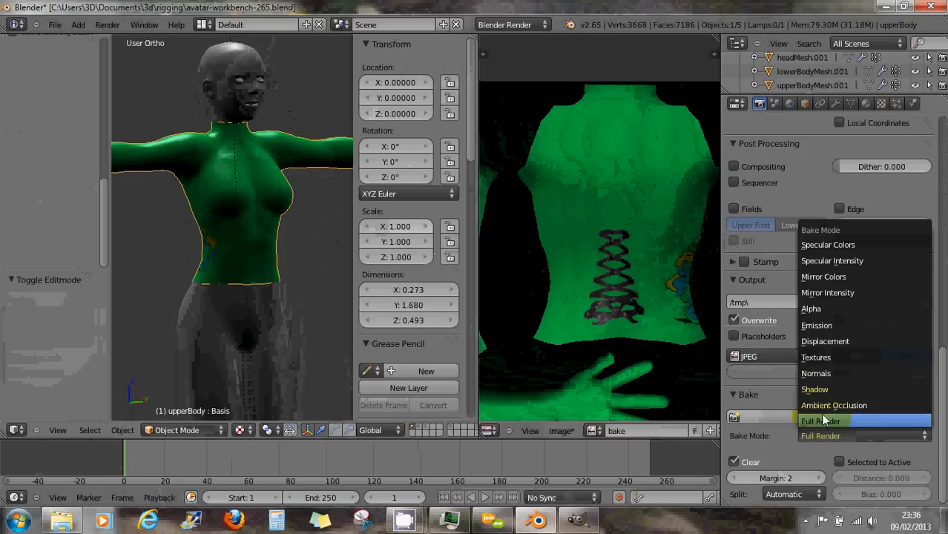
click(829, 359)
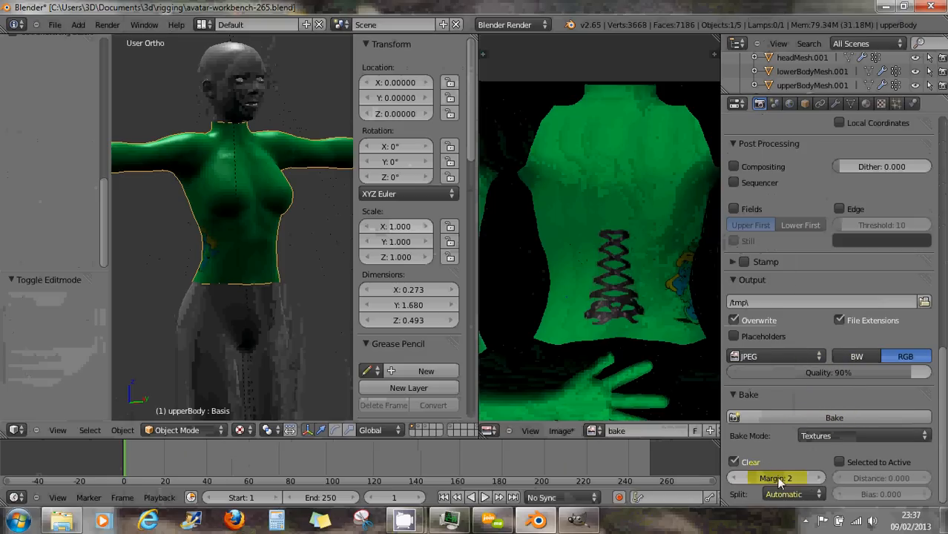
click(820, 479)
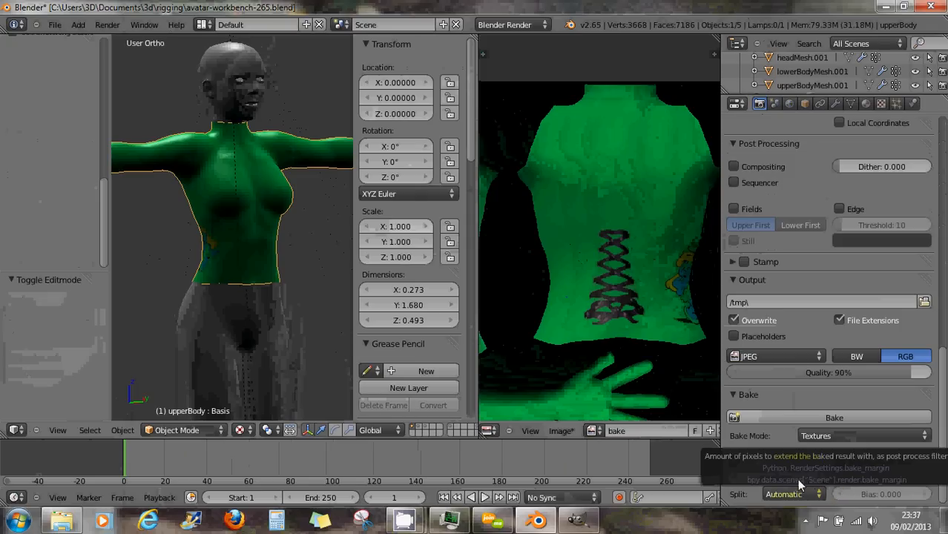
Step: Put the upper body in Edit Mode and inspect the baked edge of the back torso piece against its UV outline
click(186, 429)
click(178, 400)
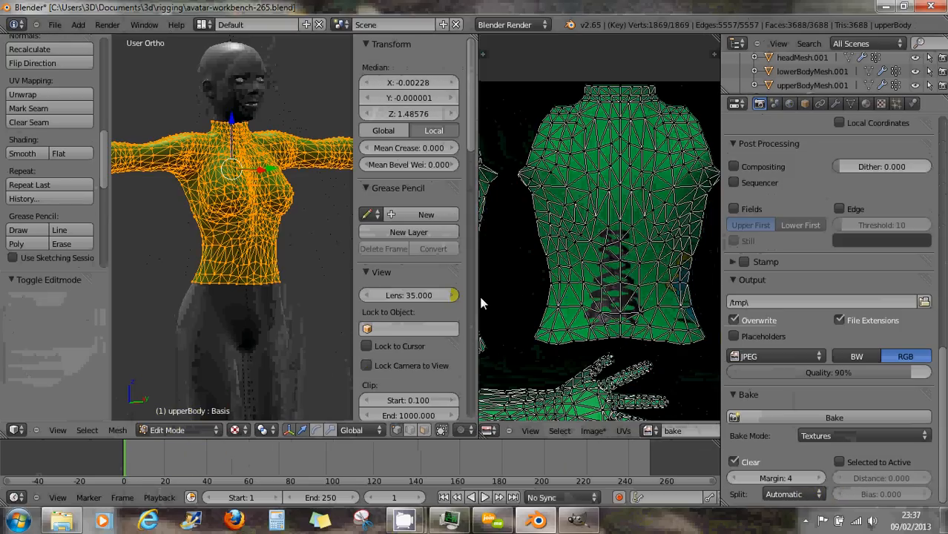
scroll(521, 278, up, 2)
scroll(518, 280, up, 4)
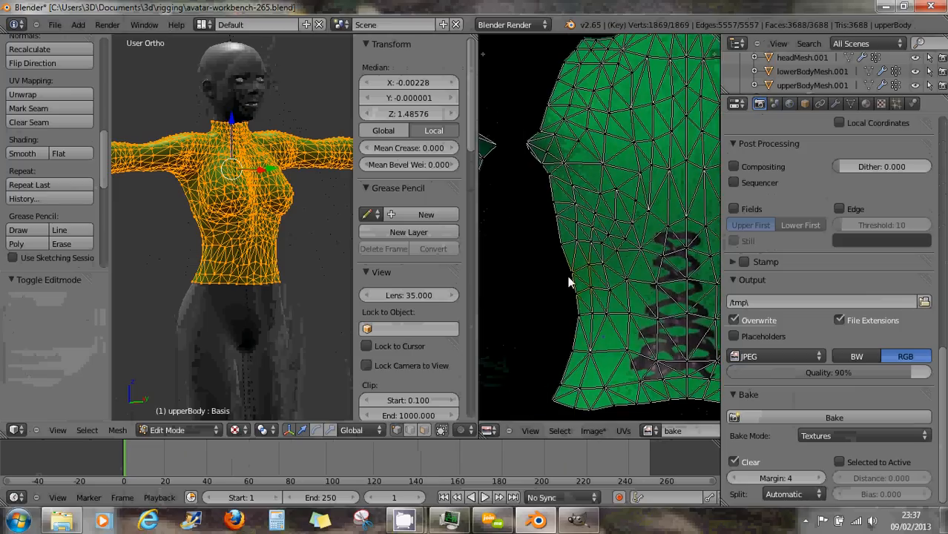
middle_drag(613, 271, 620, 269)
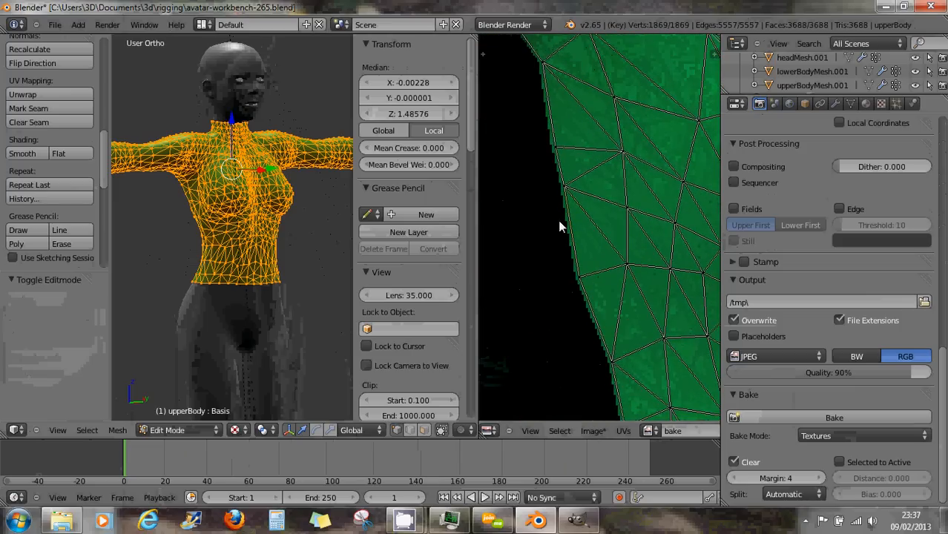
Step: Raise the bake margin to 6, bake the upper body's textures onto the bake image and check the torso pieces
click(820, 479)
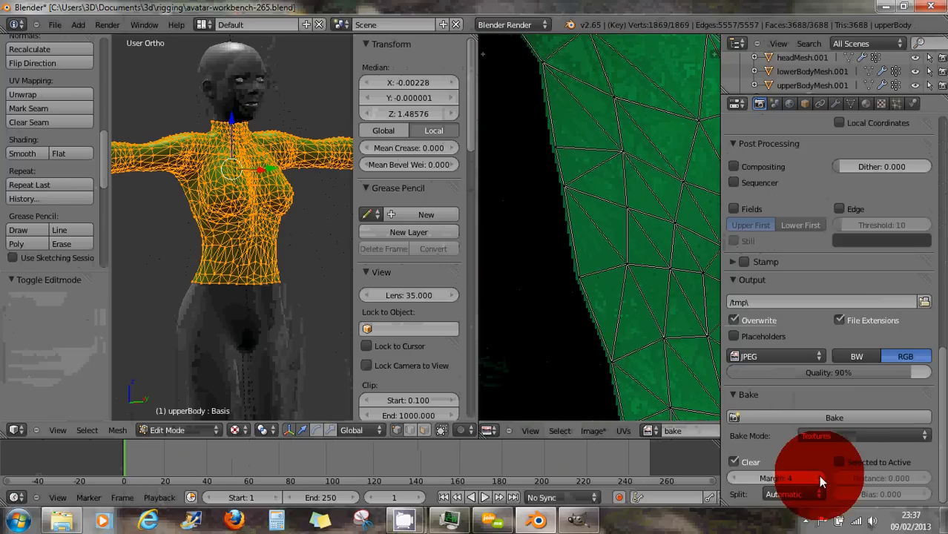
click(820, 479)
click(830, 419)
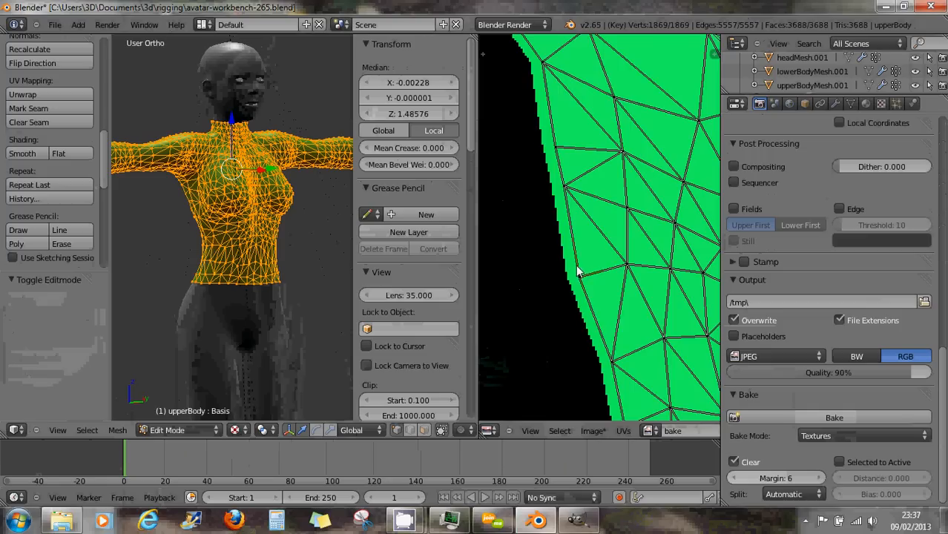
scroll(577, 271, down, 5)
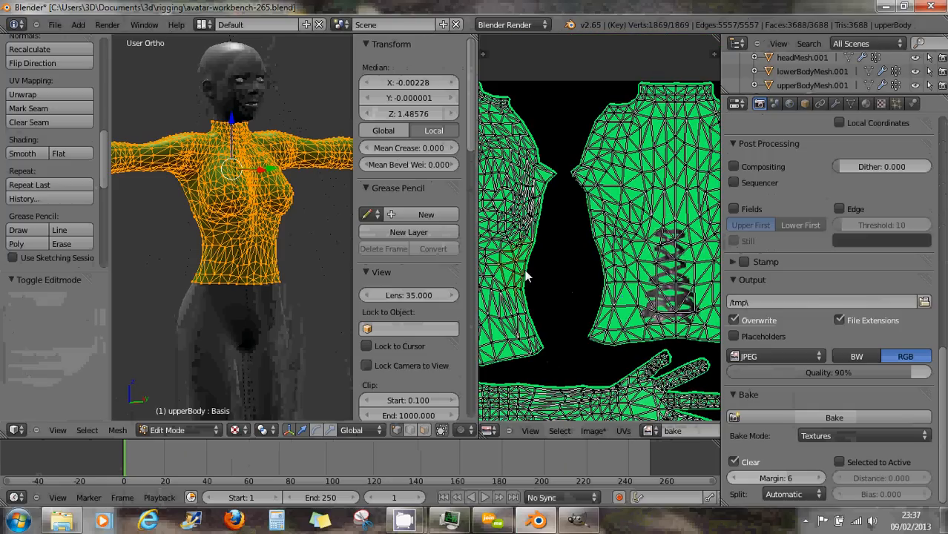
middle_drag(524, 288, 666, 304)
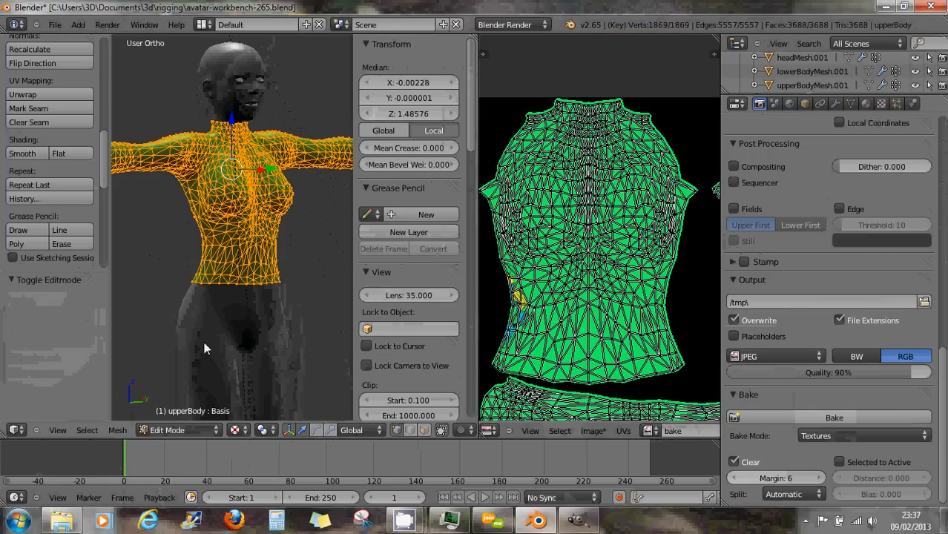
Step: Return the upper body to Object Mode and compare the waist tattoo on the model with the baked front torso piece
click(185, 428)
click(186, 419)
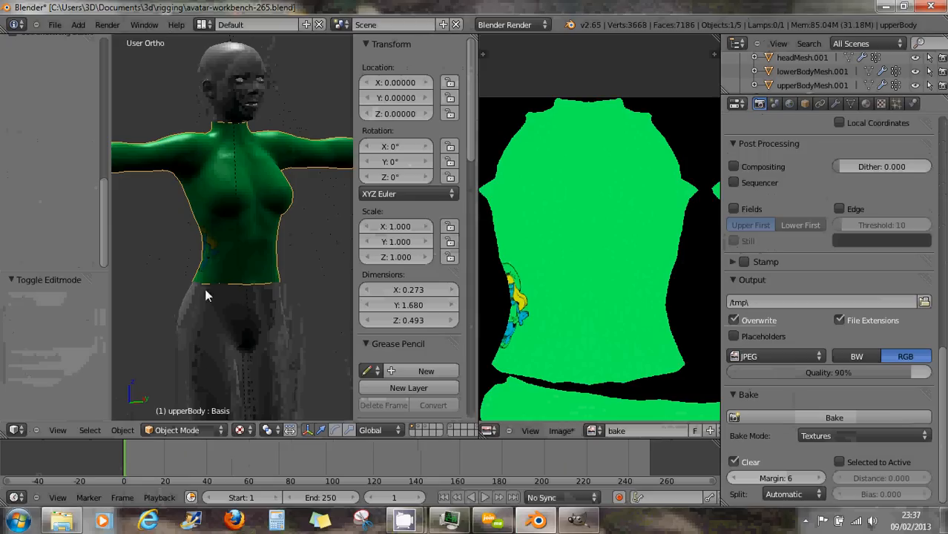
middle_drag(192, 277, 248, 257)
scroll(254, 260, up, 6)
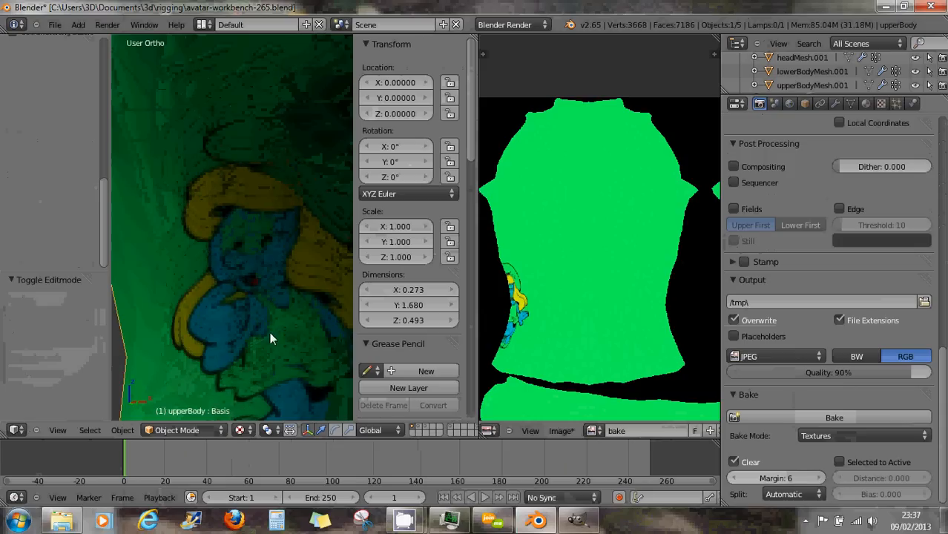
scroll(267, 319, down, 4)
middle_drag(257, 308, 247, 308)
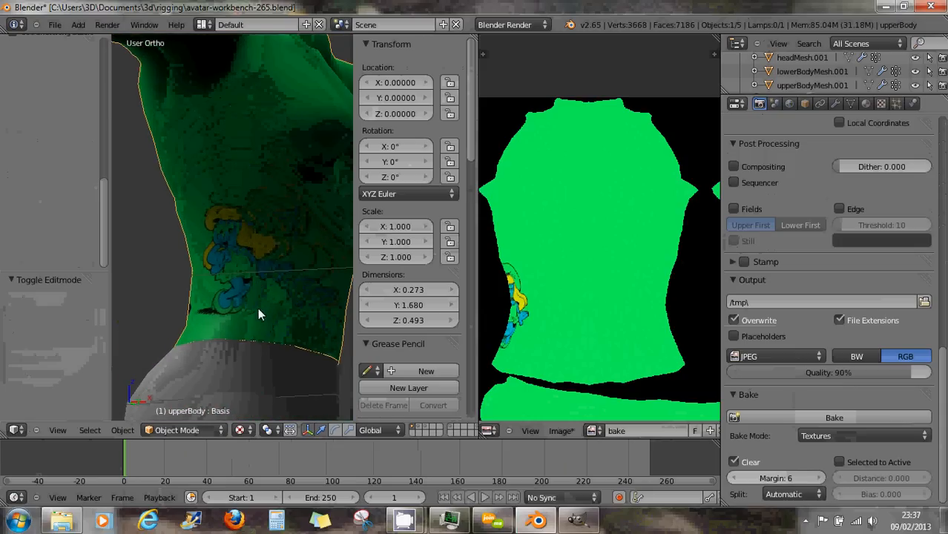
middle_drag(513, 342, 519, 339)
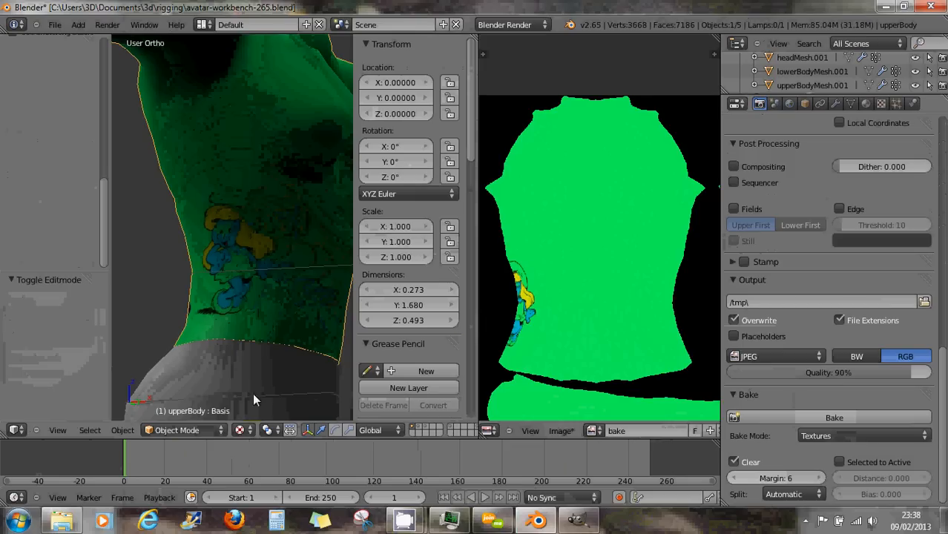
Step: Put the upper body back in Edit Mode and bring the whole front torso piece of the bake image into view
click(189, 431)
click(172, 402)
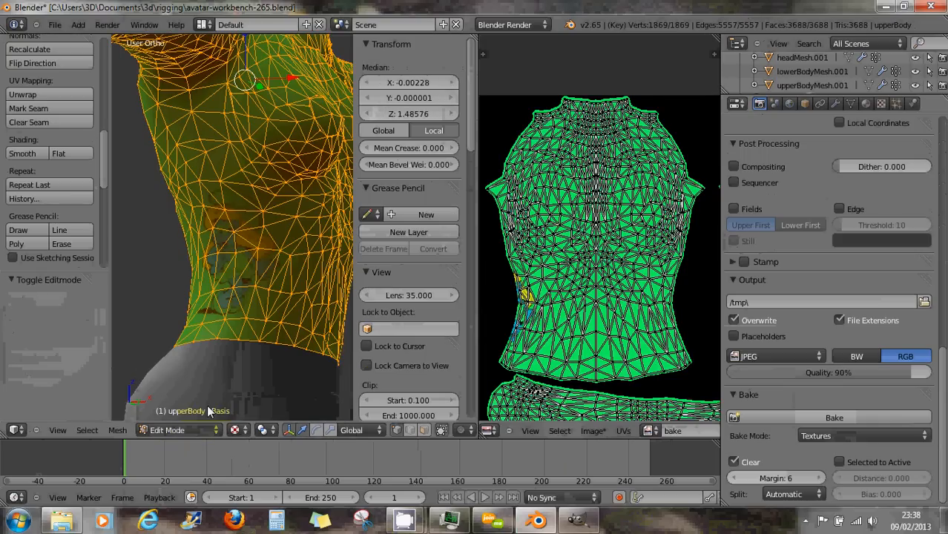
scroll(546, 243, up, 2)
scroll(525, 250, down, 2)
middle_drag(526, 249, 542, 245)
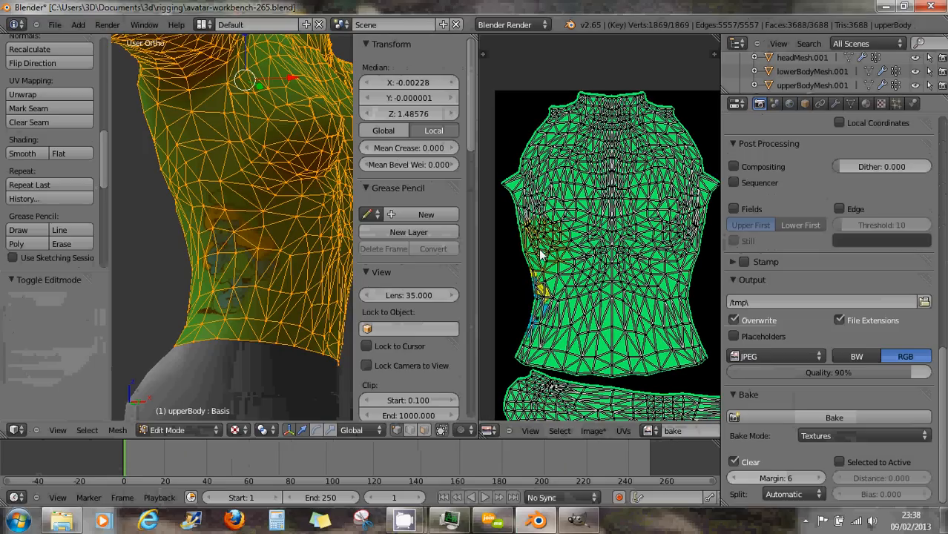
Step: Save the bake image as testtatoo2.png in the Nouveau dossier pictures folder
click(674, 430)
click(688, 431)
click(598, 432)
click(598, 431)
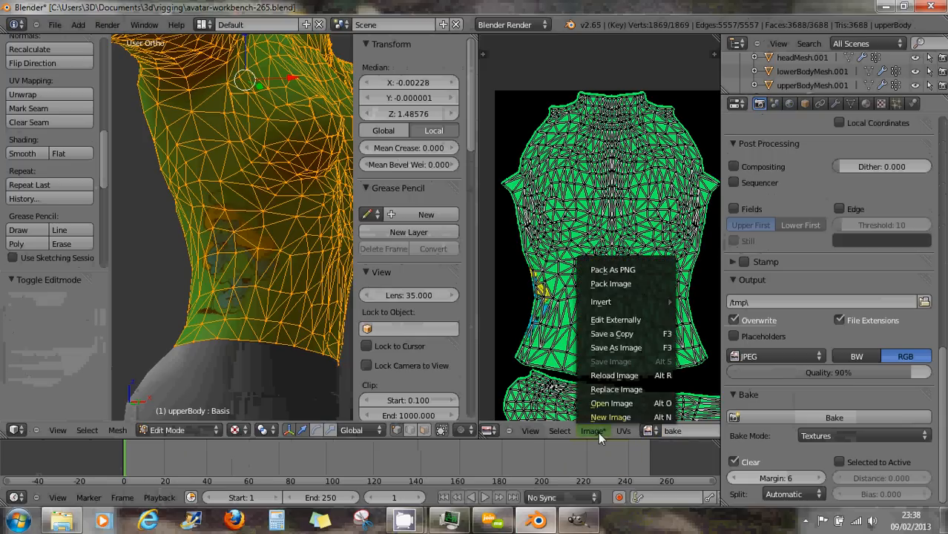
click(610, 348)
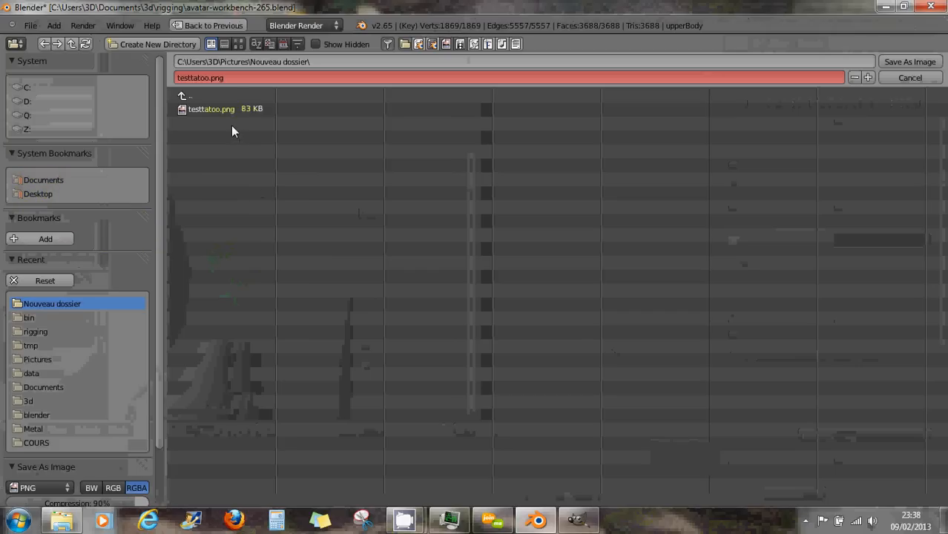
click(210, 79)
click(916, 63)
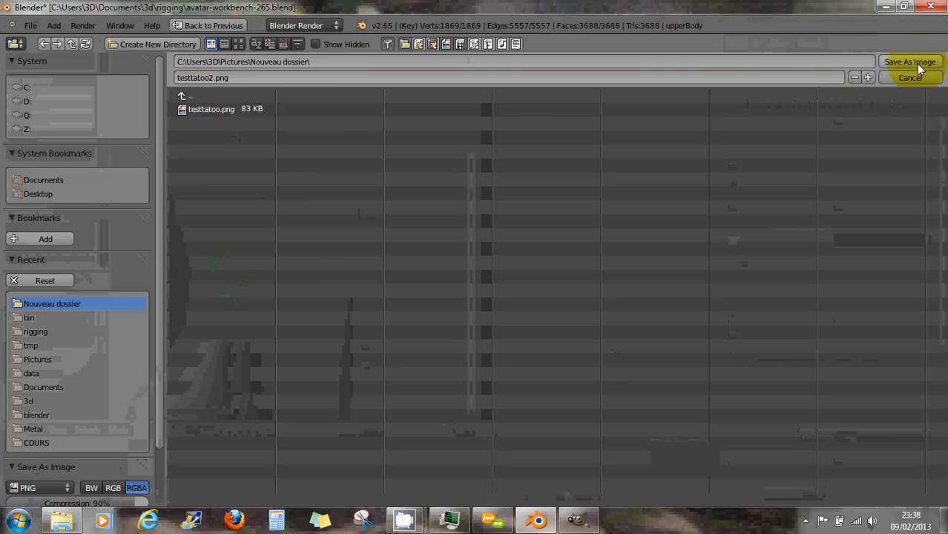
click(917, 65)
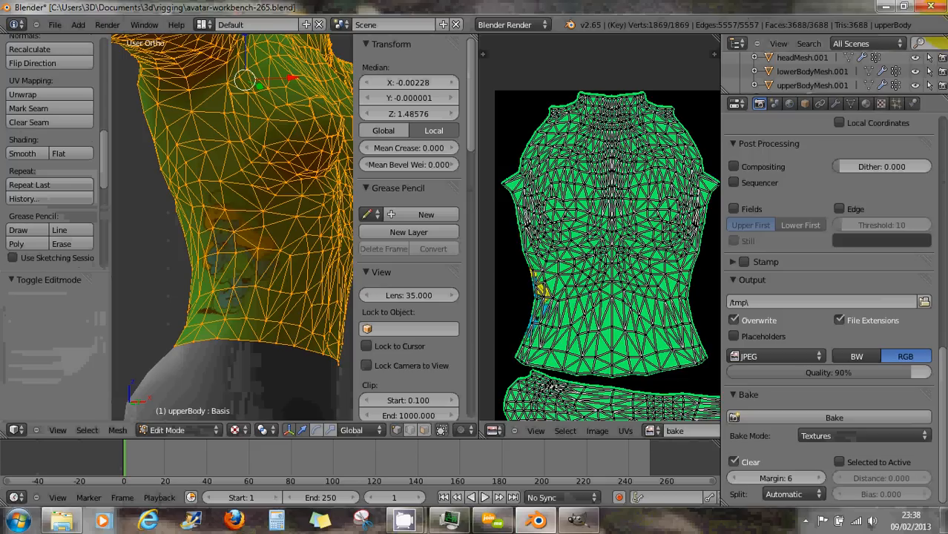
Step: Leave Blender for GIMP, replacing the open upper body image, closed without saving, with testtatoo2.png from the Nouveau dossier folder
click(939, 9)
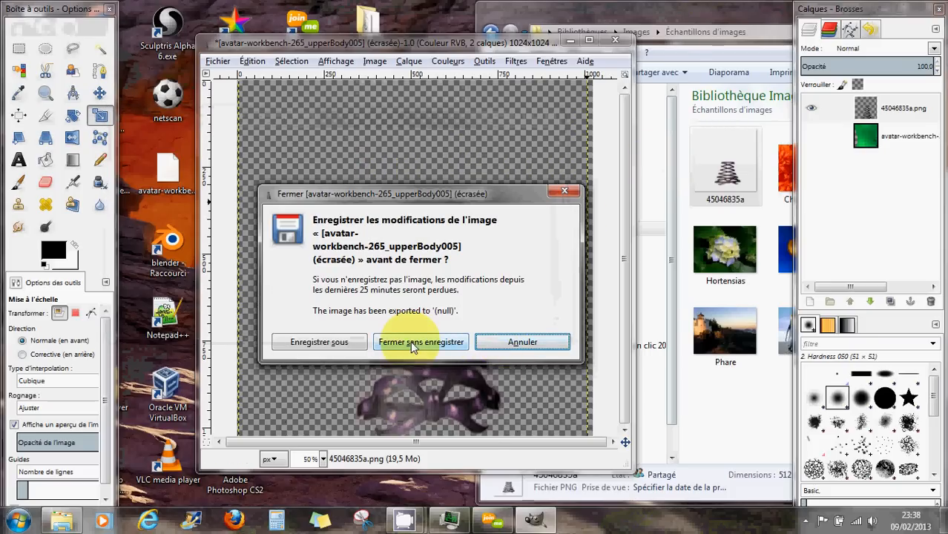
click(414, 345)
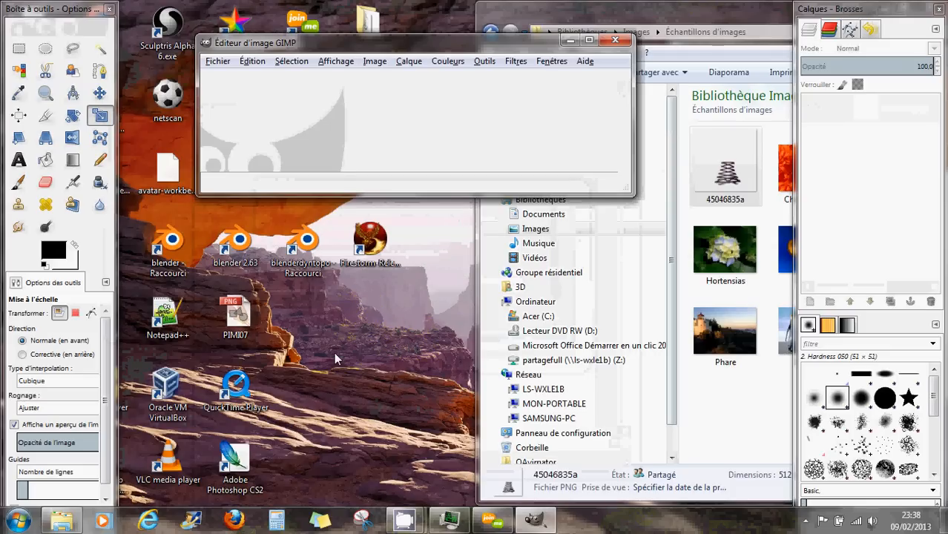
click(220, 61)
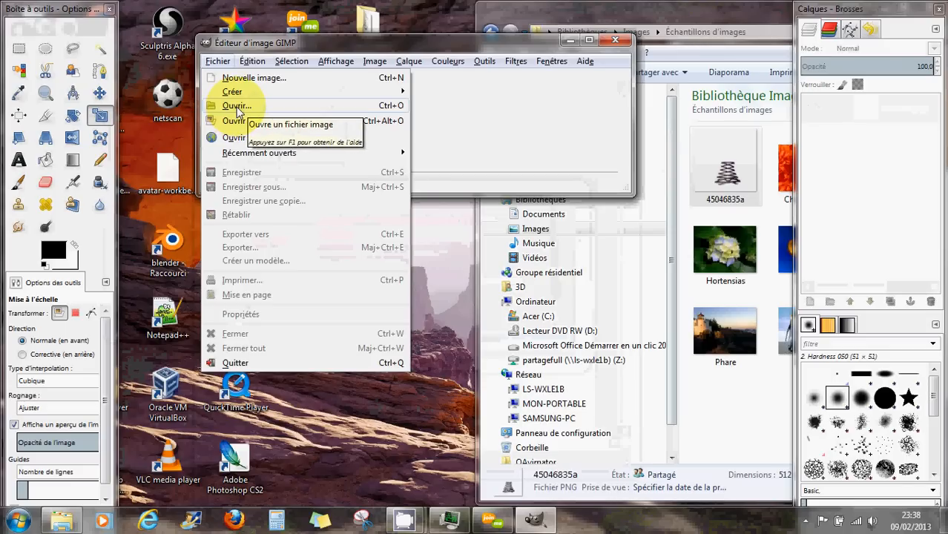
click(237, 106)
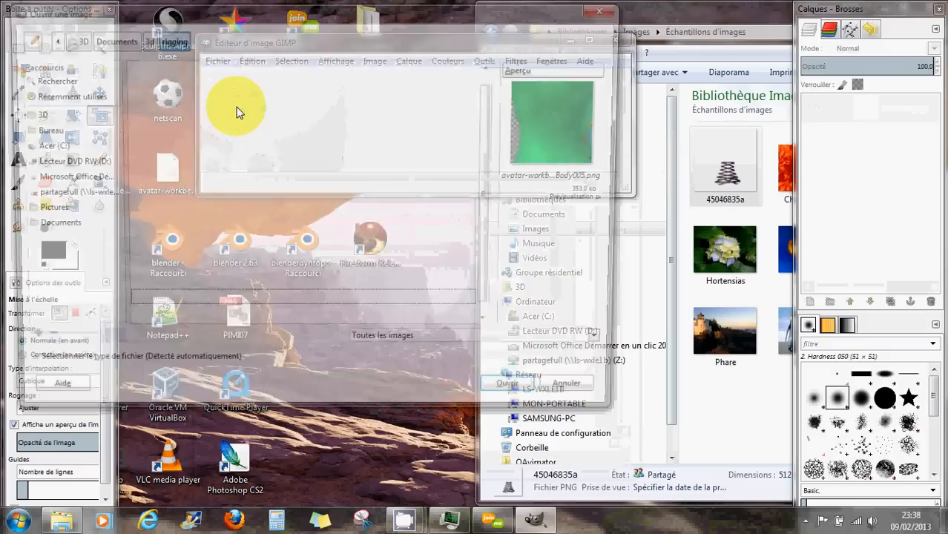
click(43, 209)
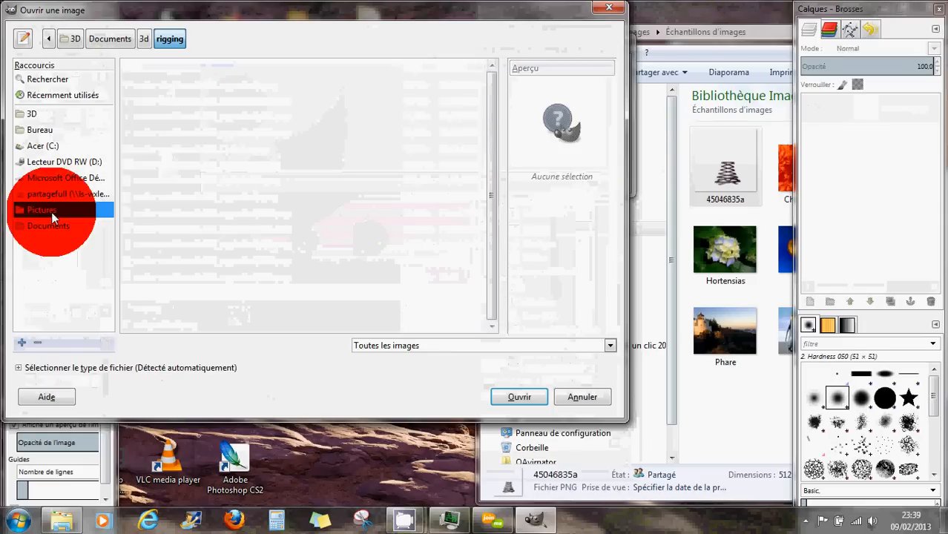
double_click(159, 95)
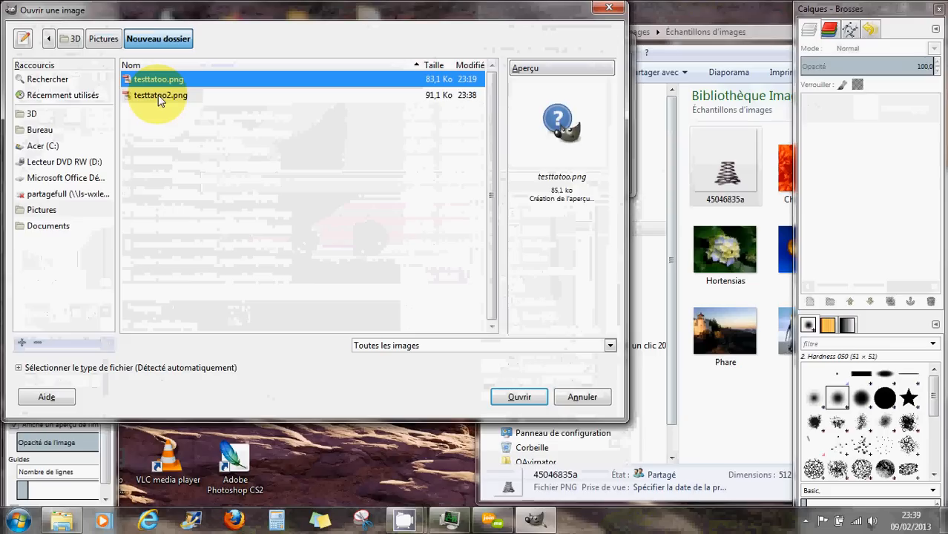
click(162, 100)
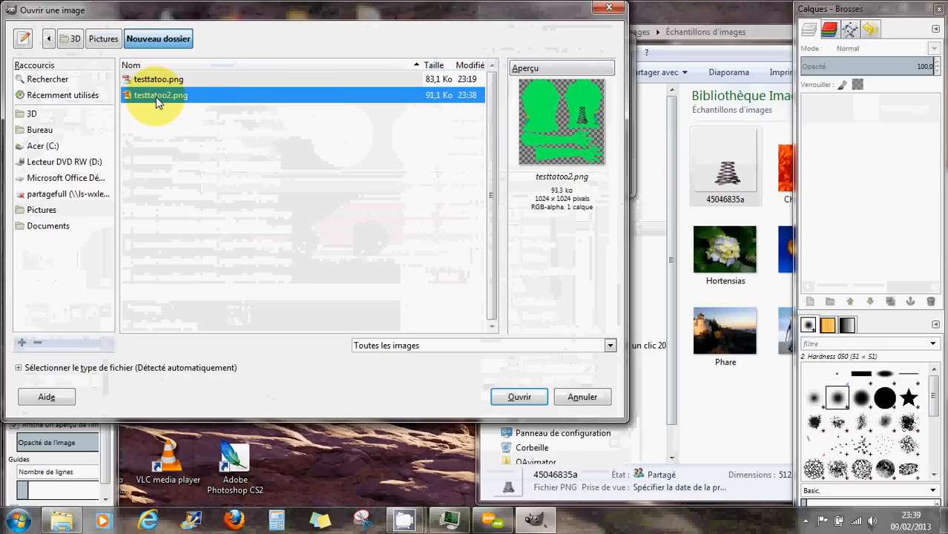
click(510, 397)
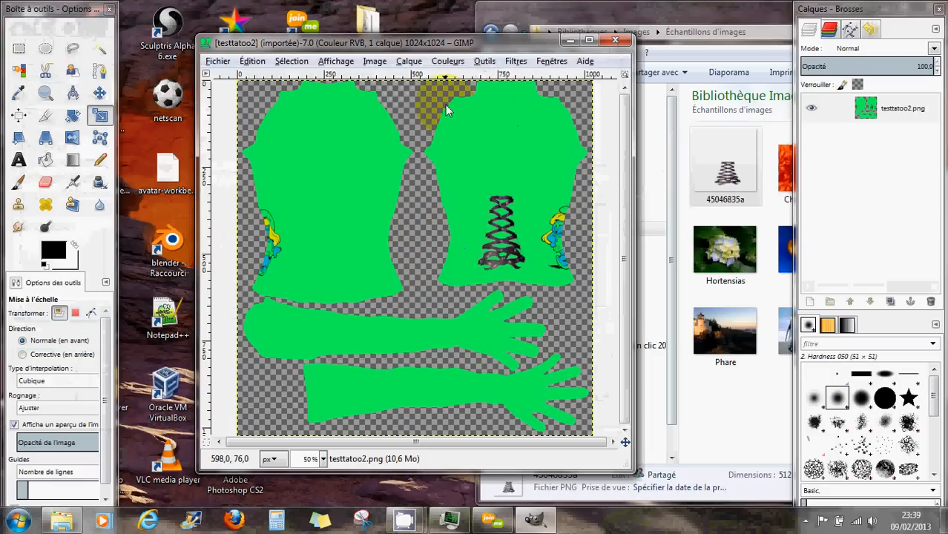
Step: Apply Color to Alpha to the testtatoo2.png layer, using the body's green (0df655) picked from the image as the source colour
click(408, 61)
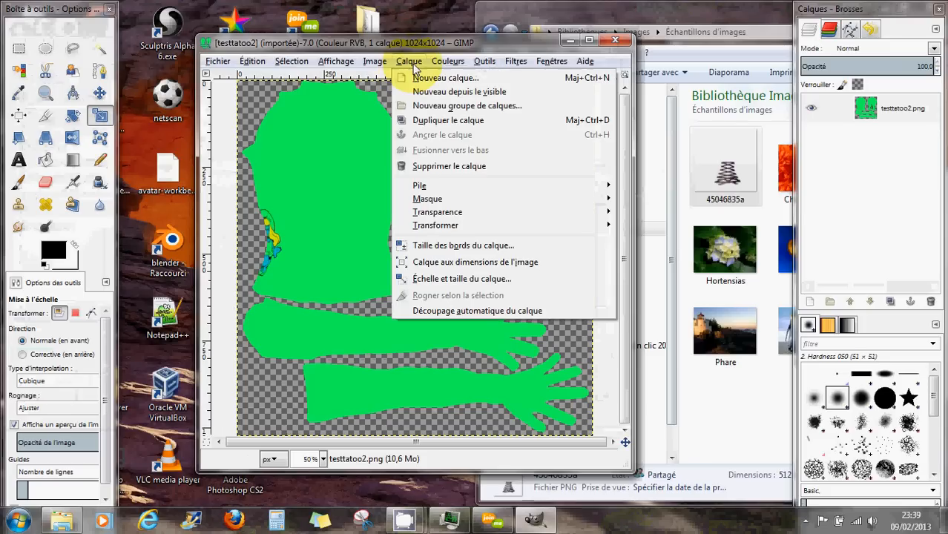
mouse_move(483, 213)
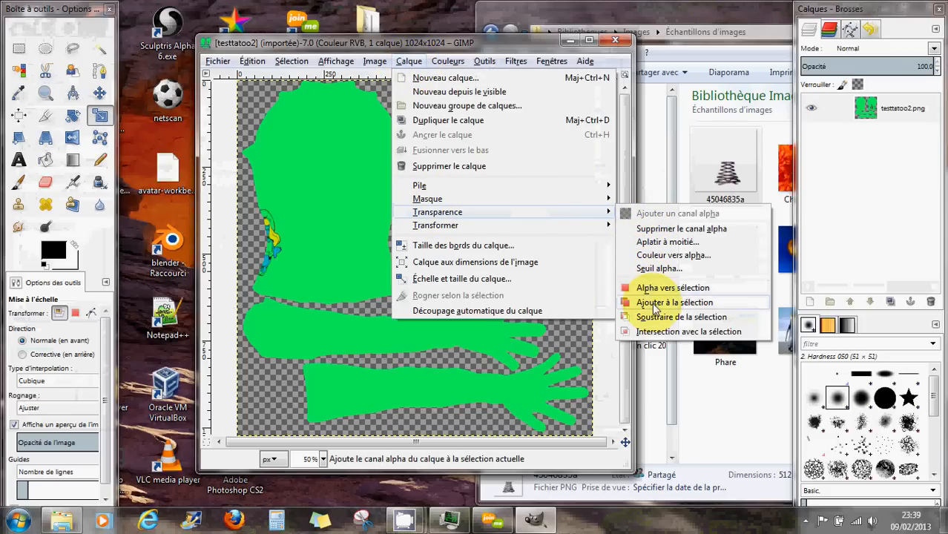
click(671, 258)
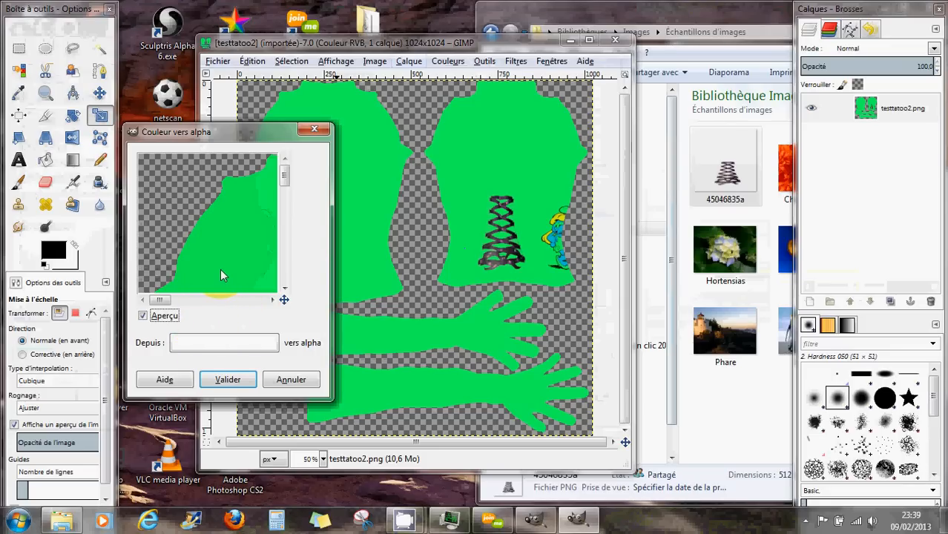
click(212, 342)
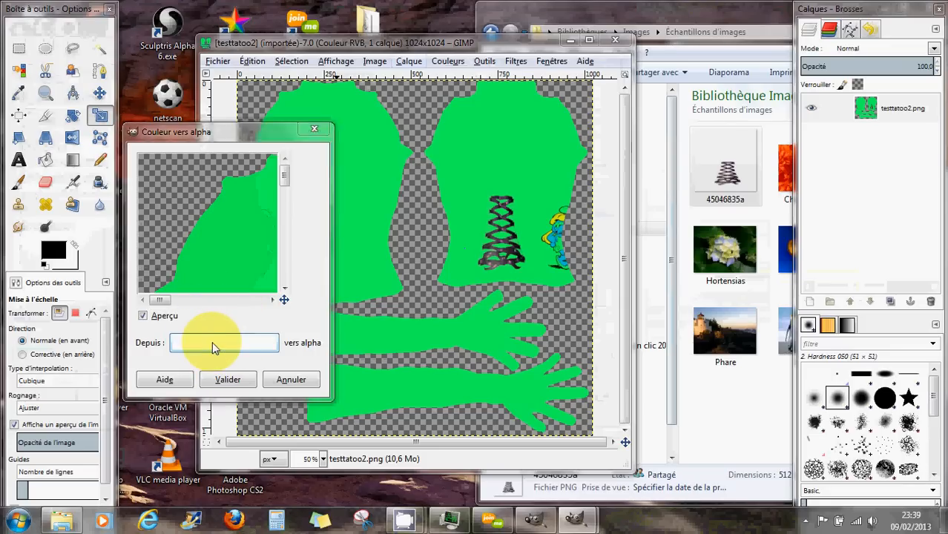
click(346, 191)
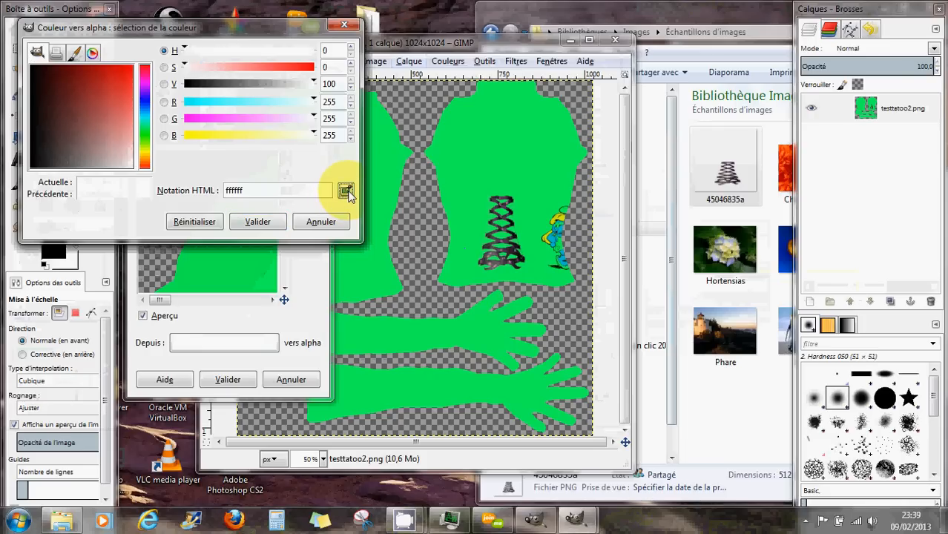
click(244, 271)
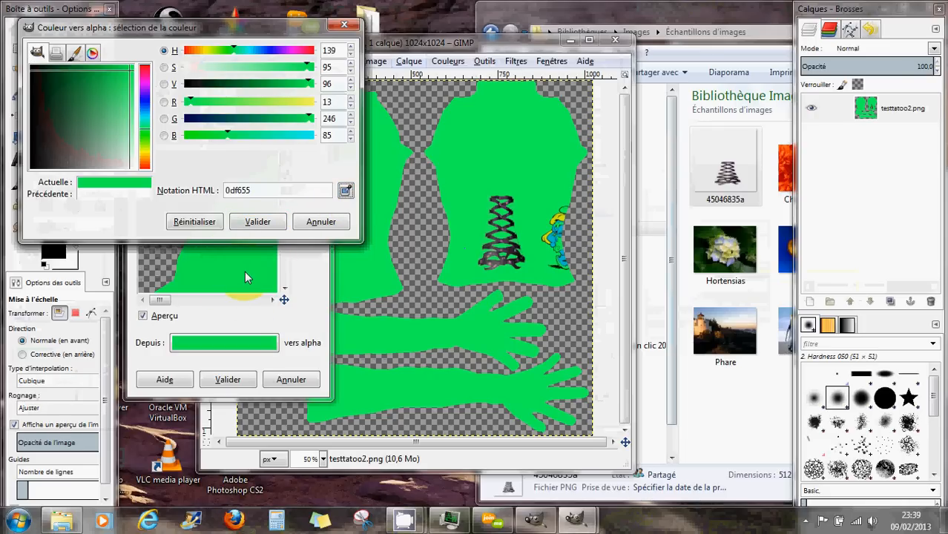
click(254, 223)
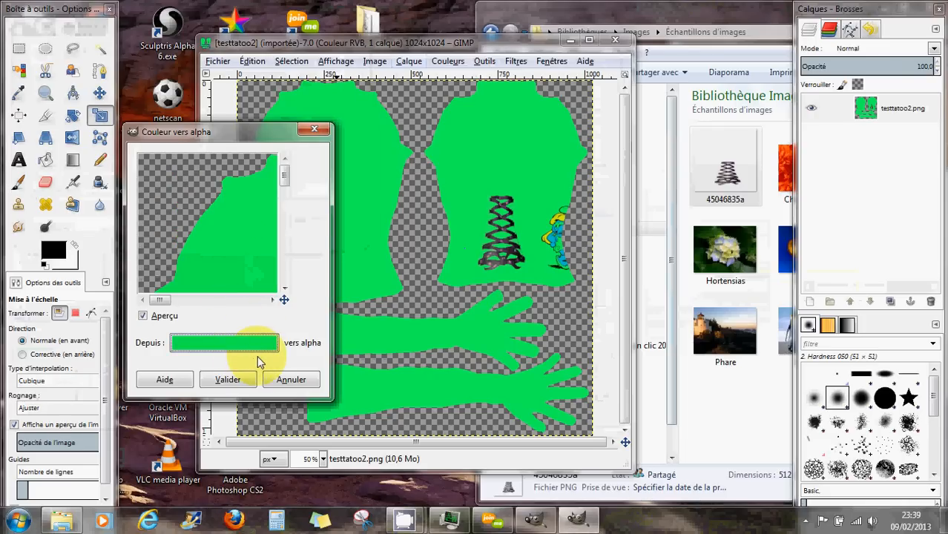
click(228, 381)
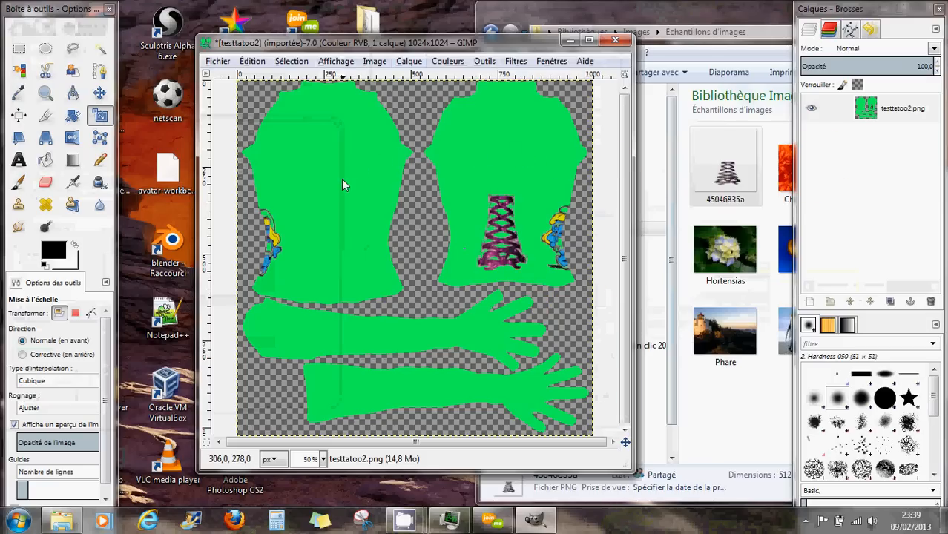
click(424, 219)
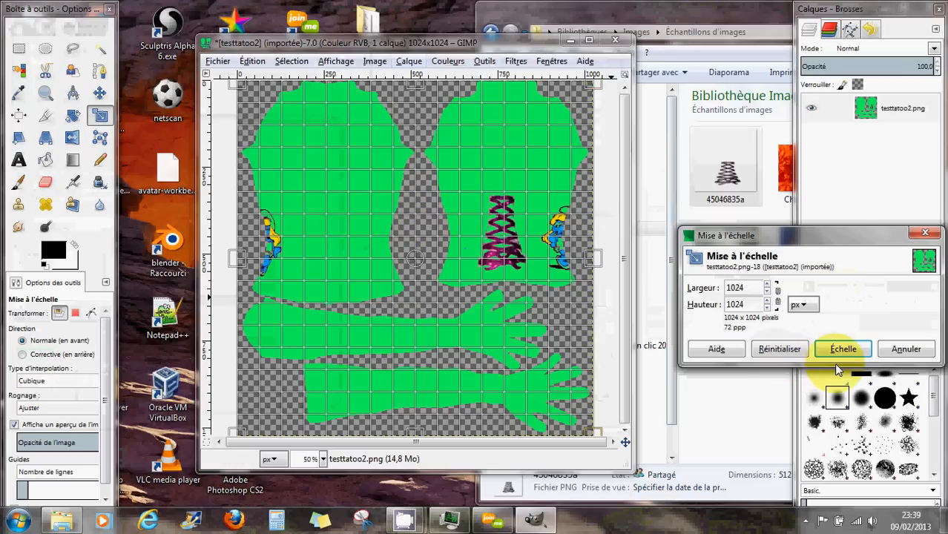
click(906, 349)
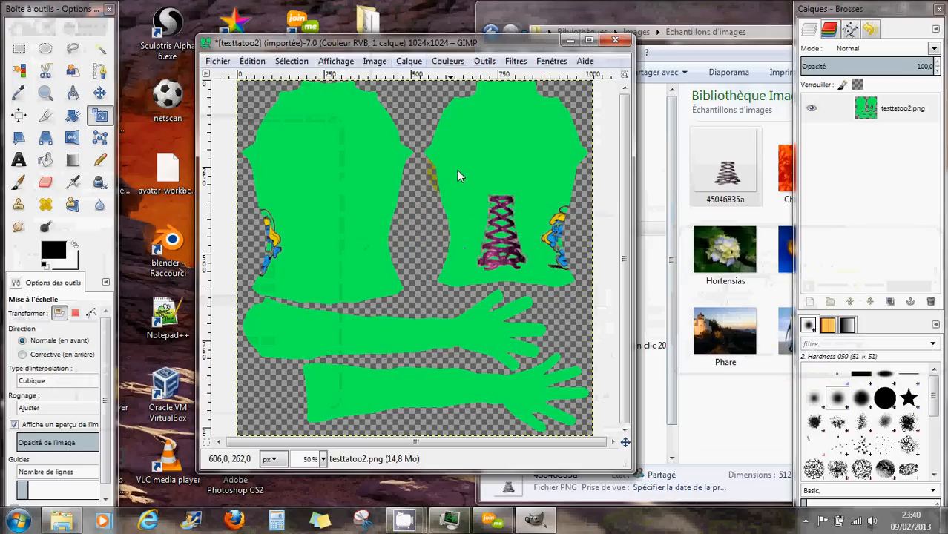
click(864, 110)
click(866, 111)
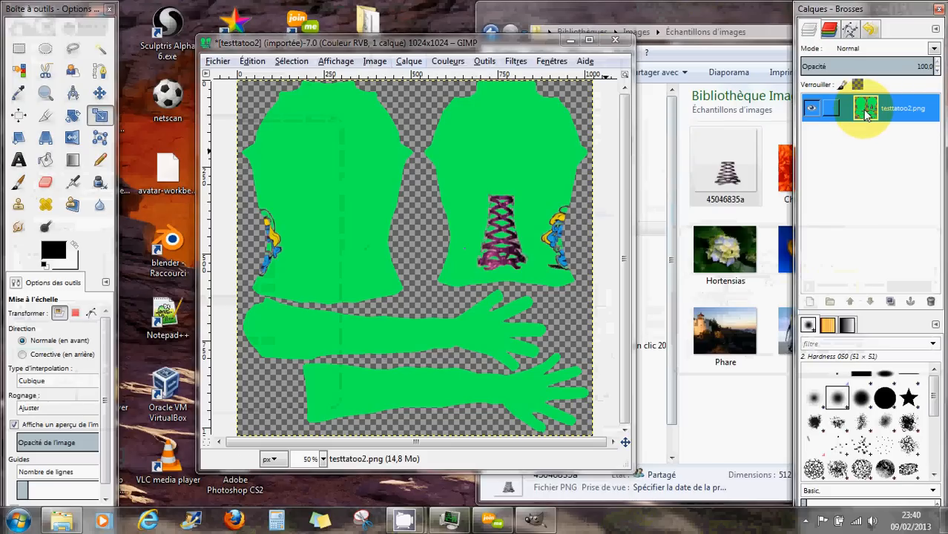
right_click(866, 112)
click(867, 105)
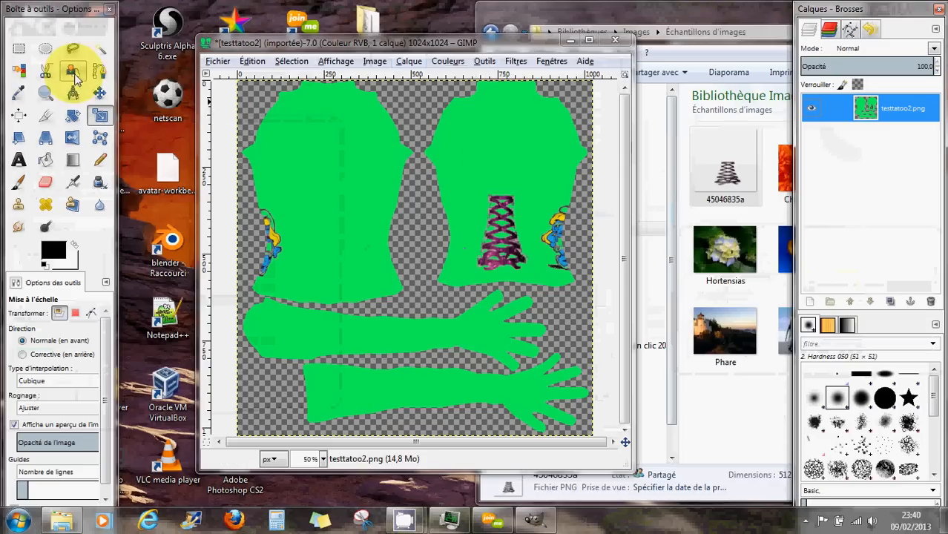
Step: Select all green body and arm areas with Select by Color and delete them
click(19, 71)
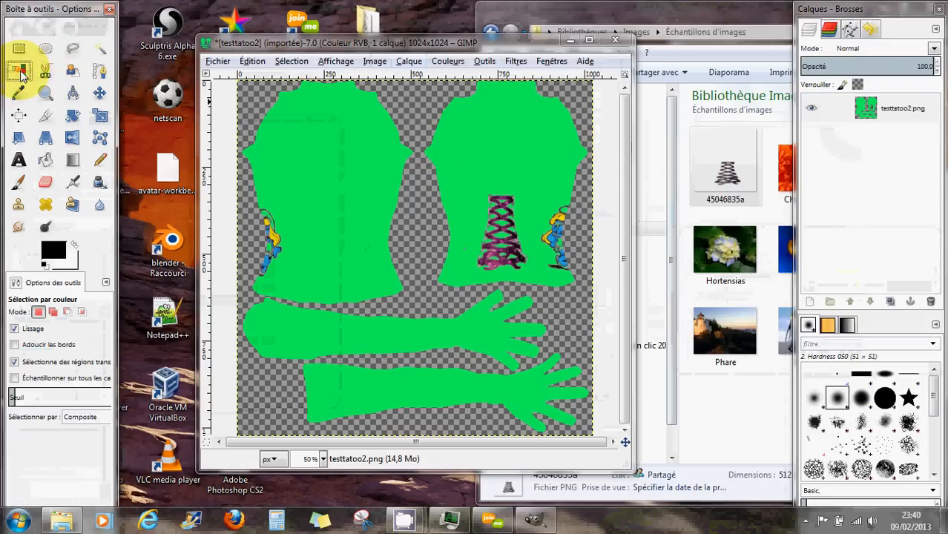
click(391, 146)
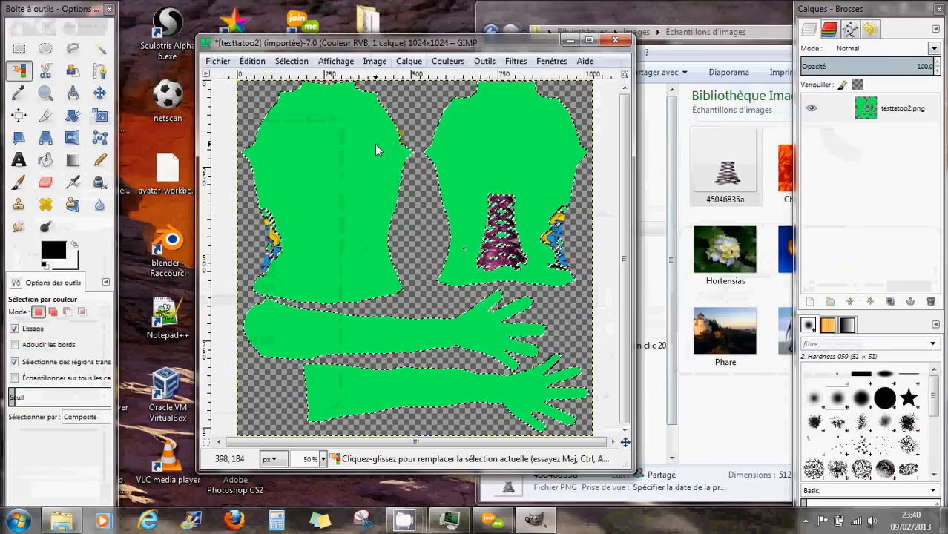
key(Delete)
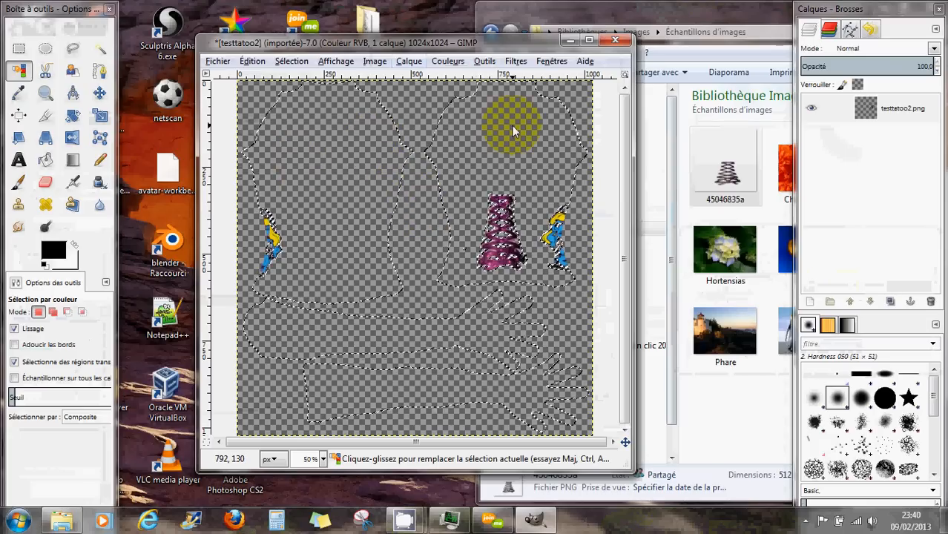
Step: Check the cut-out edges of the Smurf and lace tattoos for leftover green and undo the deletion of the green areas
click(851, 144)
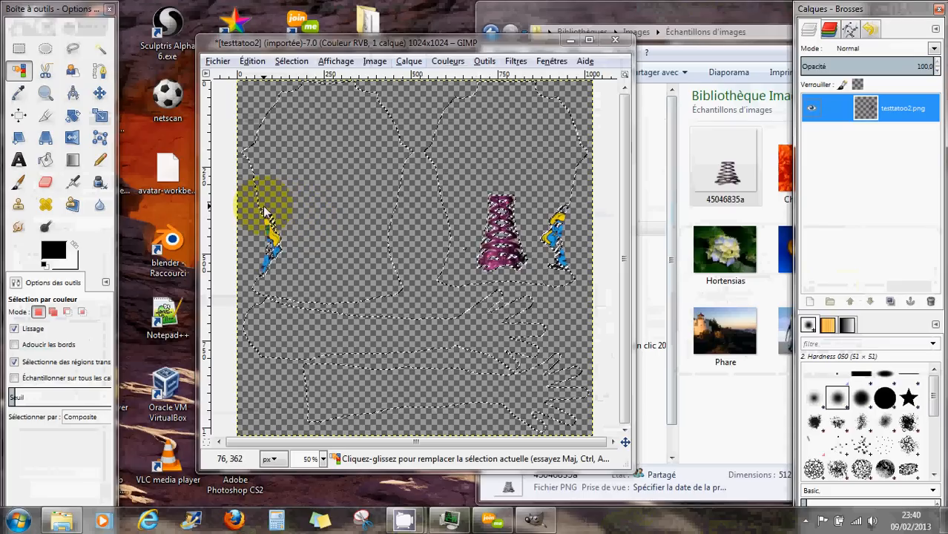
ctrl+scroll(268, 214, up, 5)
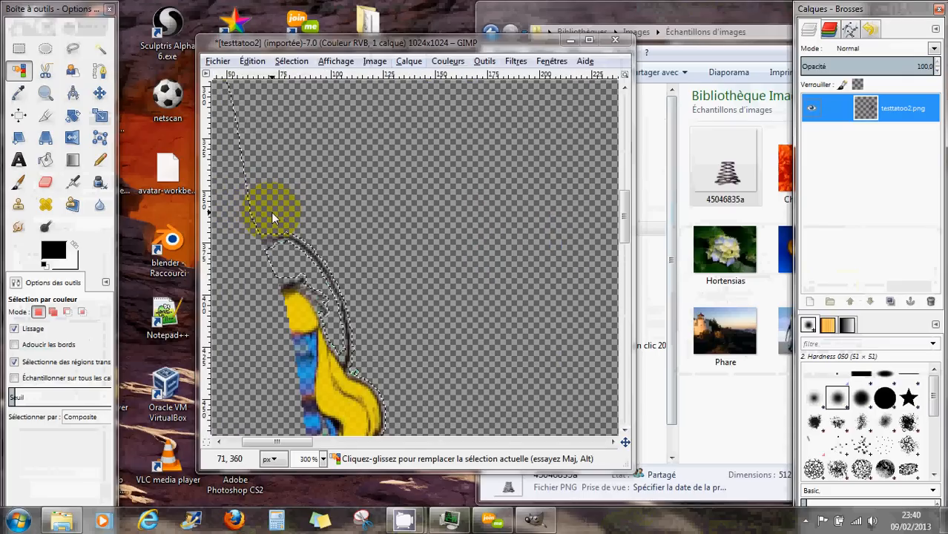
ctrl+scroll(271, 214, down, 5)
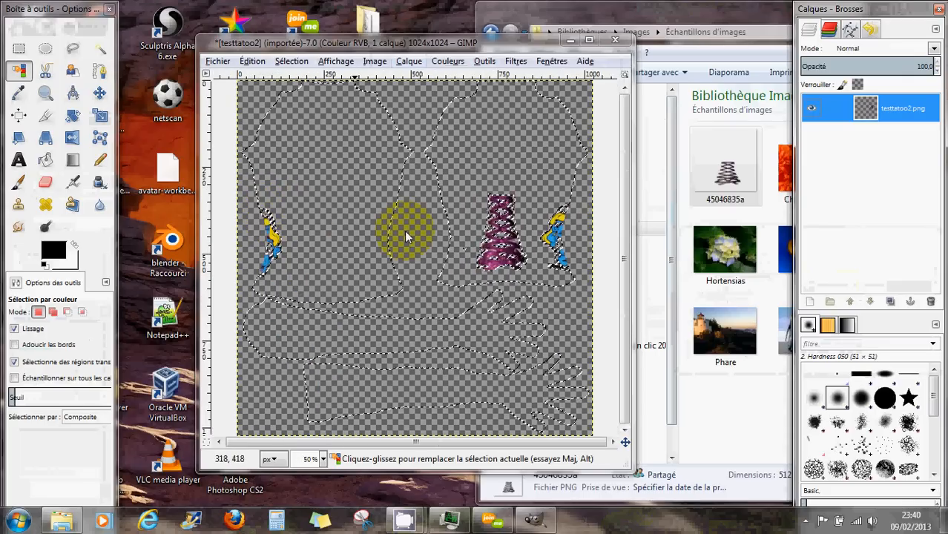
ctrl+scroll(542, 241, up, 5)
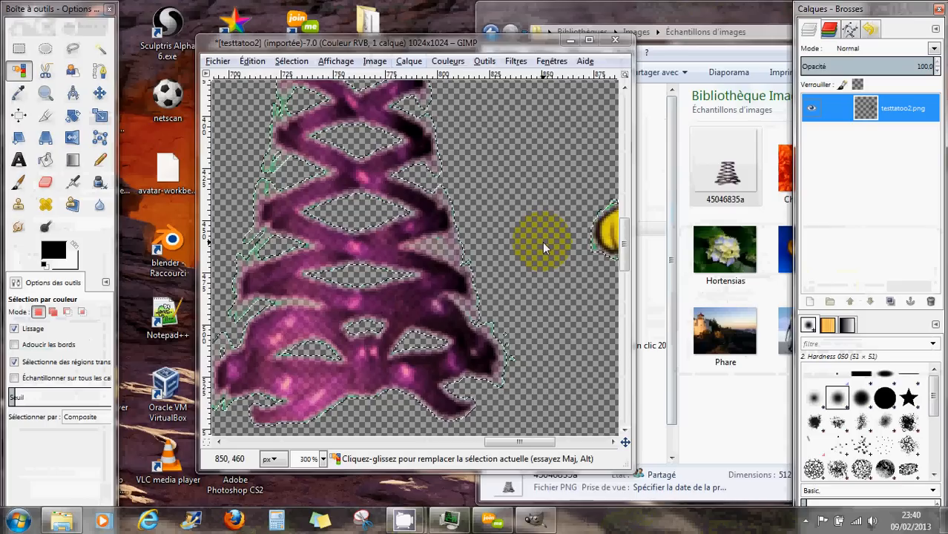
middle_drag(277, 137, 356, 221)
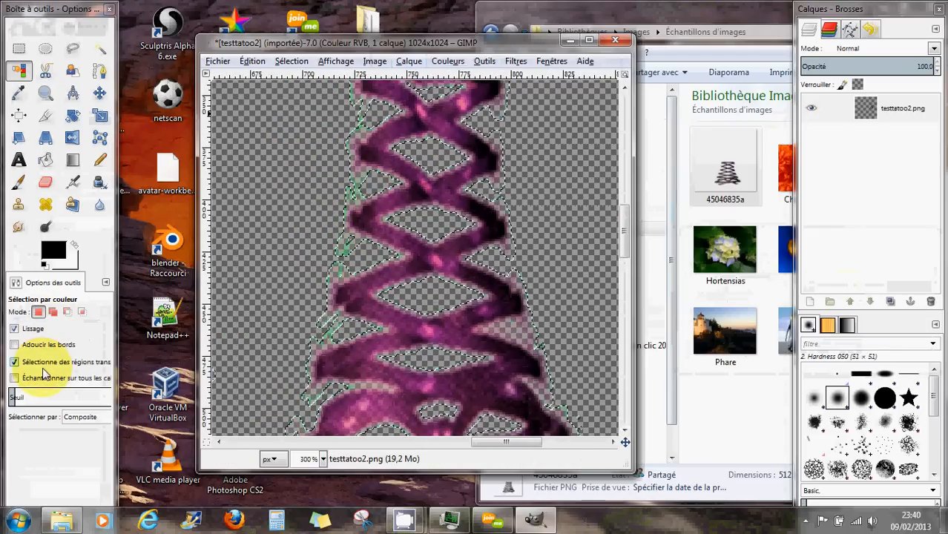
drag(16, 401, 51, 408)
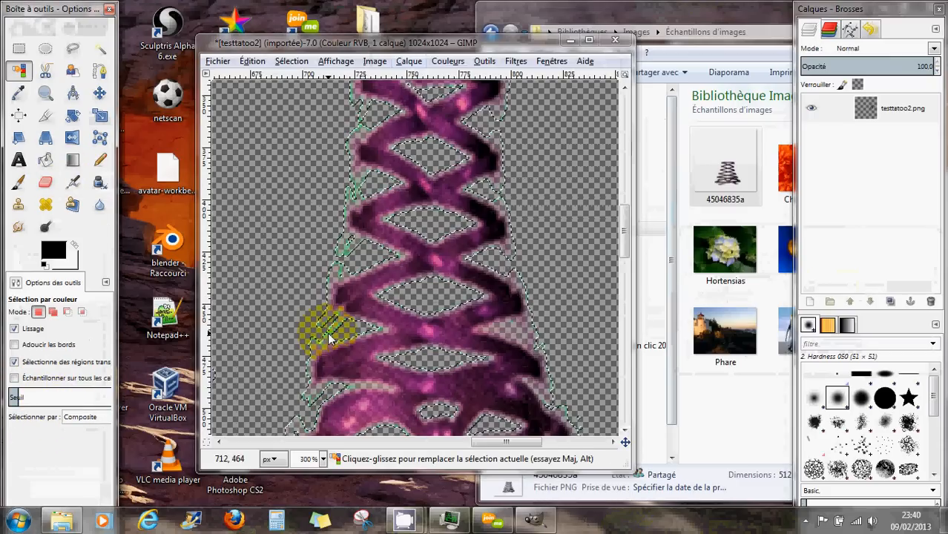
key(ctrl+z)
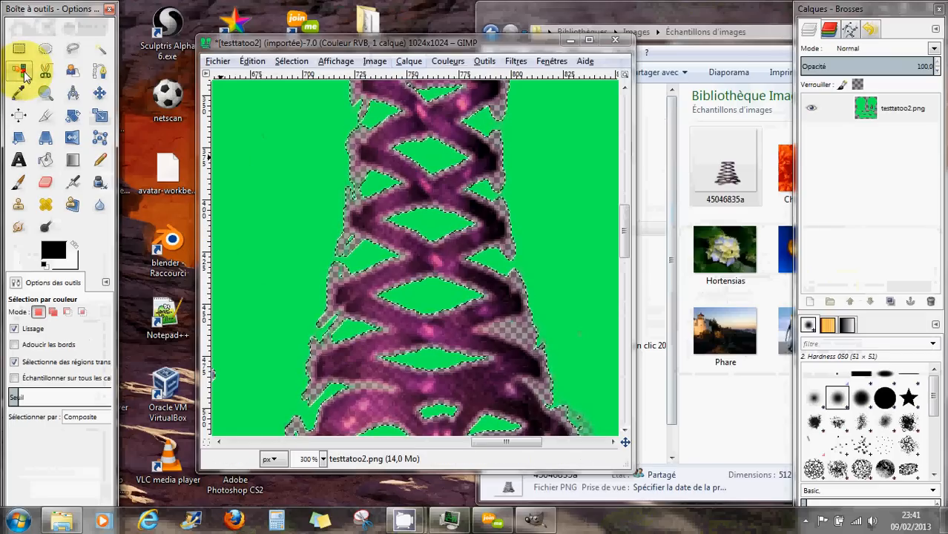
Step: Raise the colour selection threshold slightly, reselect the green background around the lace tattoo and delete it
drag(16, 401, 84, 401)
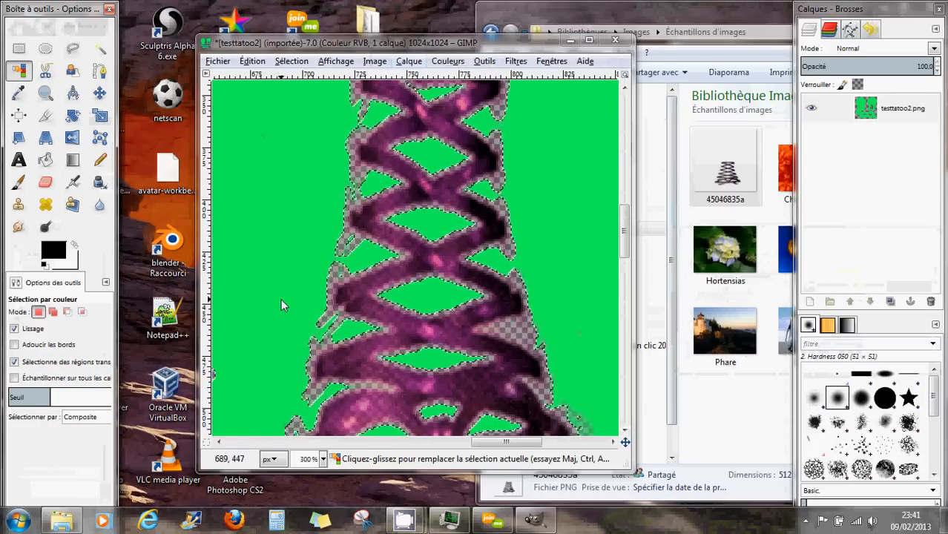
drag(21, 401, 90, 399)
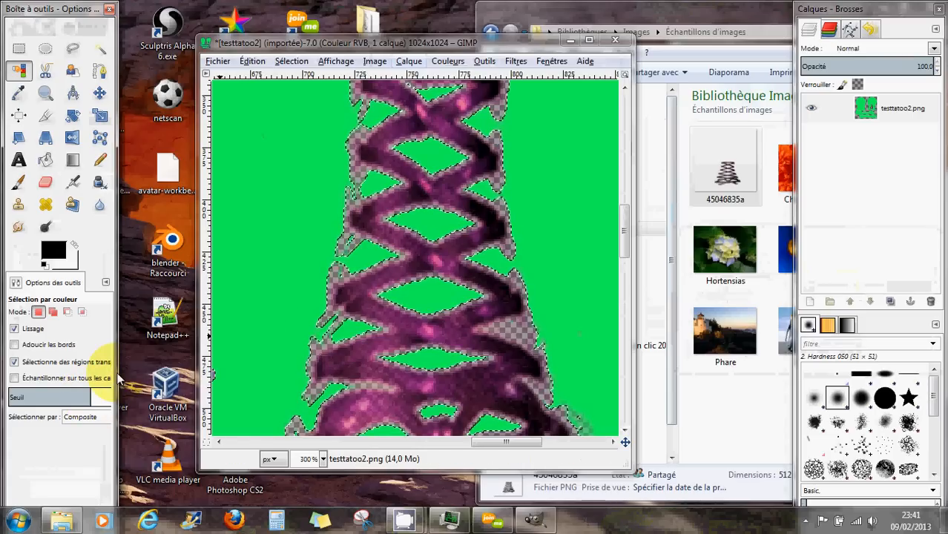
drag(76, 395, 129, 395)
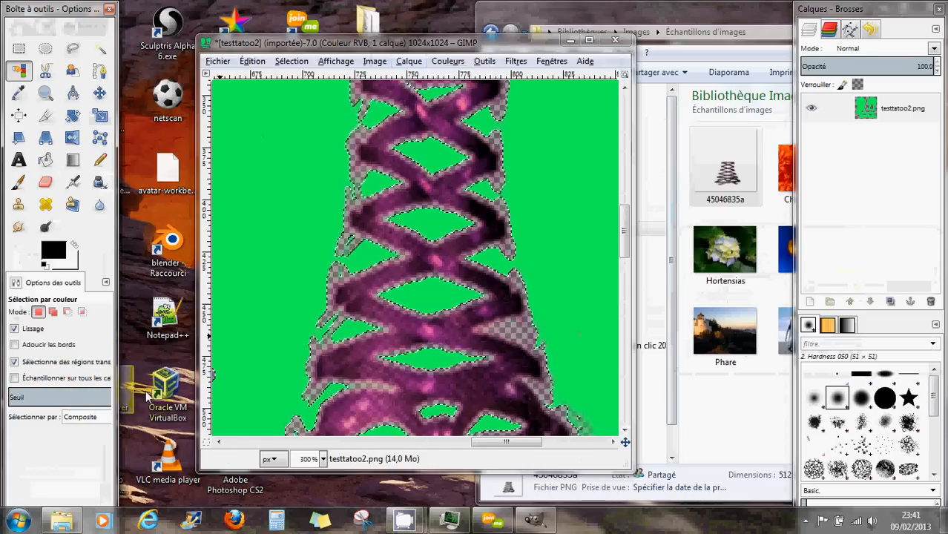
click(278, 188)
right_click(279, 190)
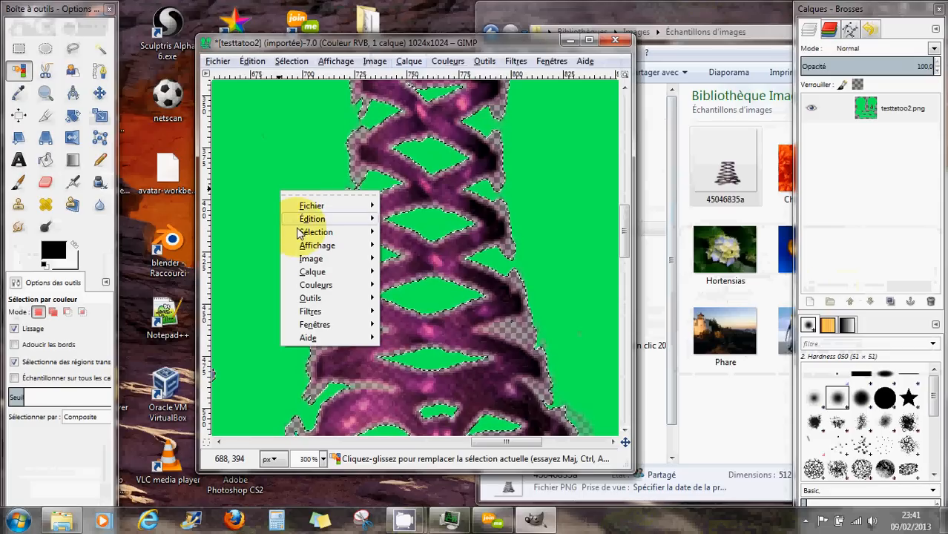
click(253, 211)
key(Delete)
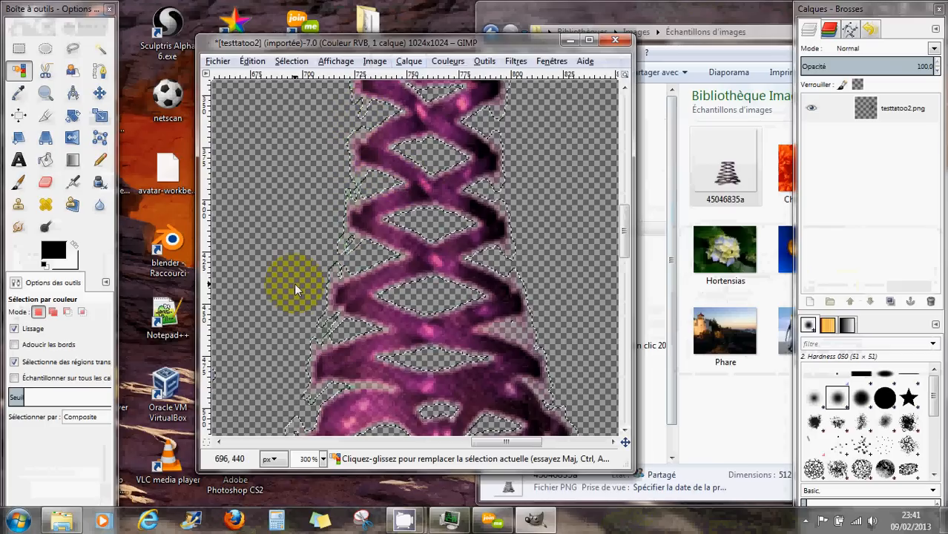
Step: Close the testtatoo2 image without saving its changes and quit GIMP
scroll(327, 275, down, 5)
scroll(327, 273, up, 2)
scroll(327, 273, down, 2)
ctrl+scroll(328, 276, down, 6)
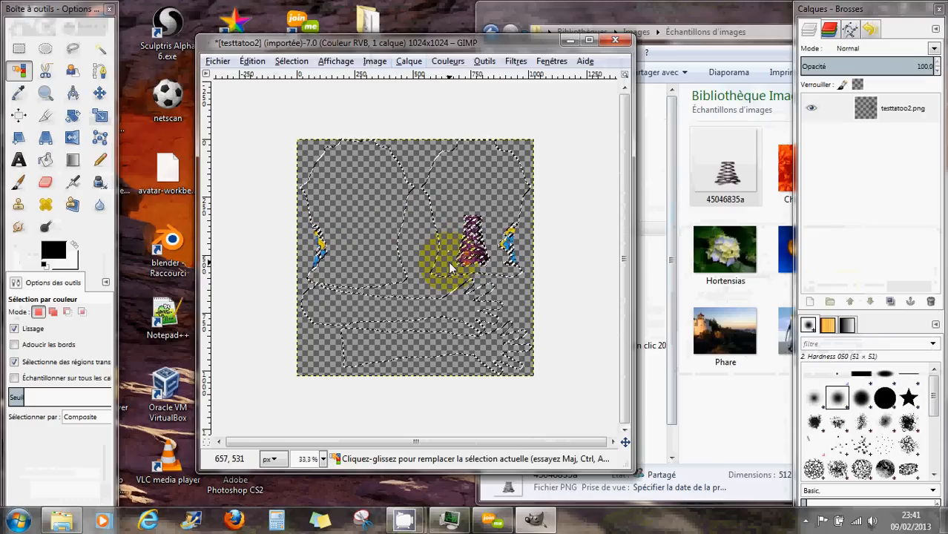
click(616, 39)
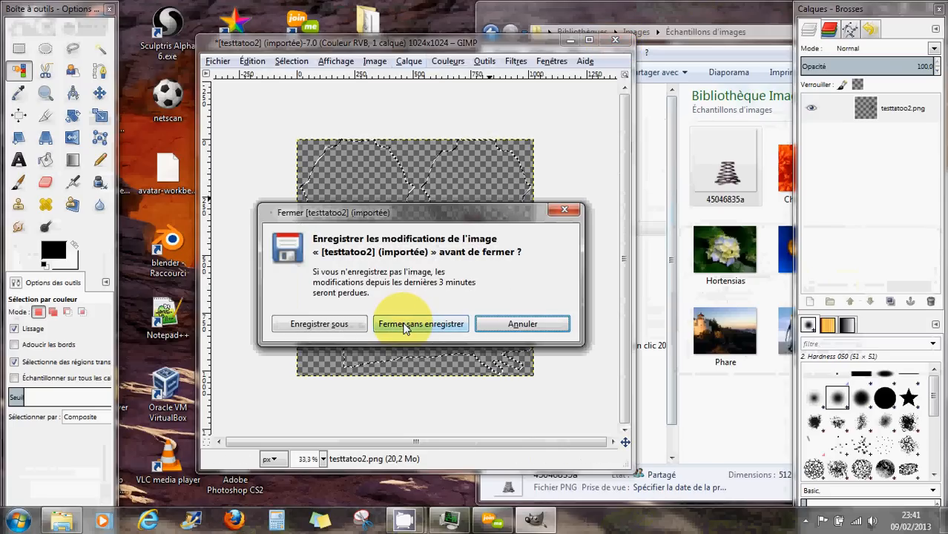
click(406, 329)
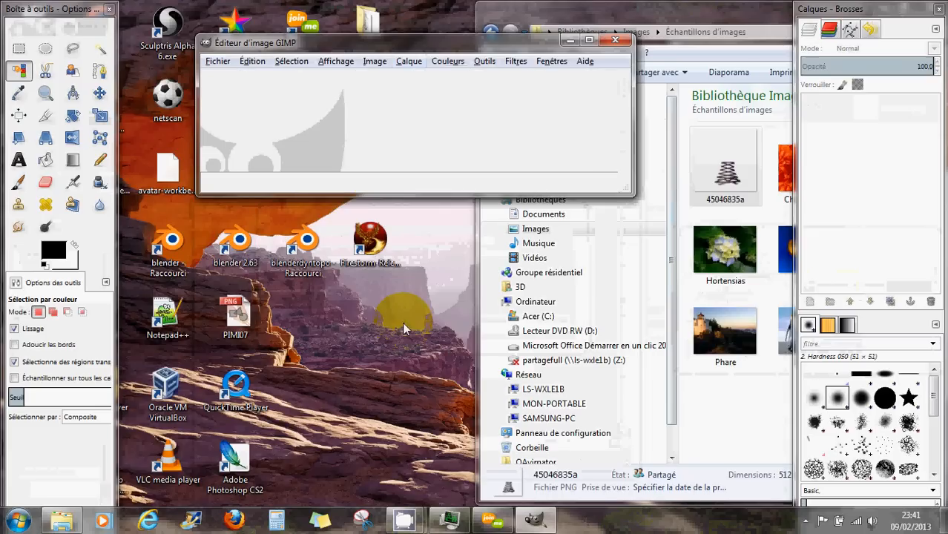
click(615, 39)
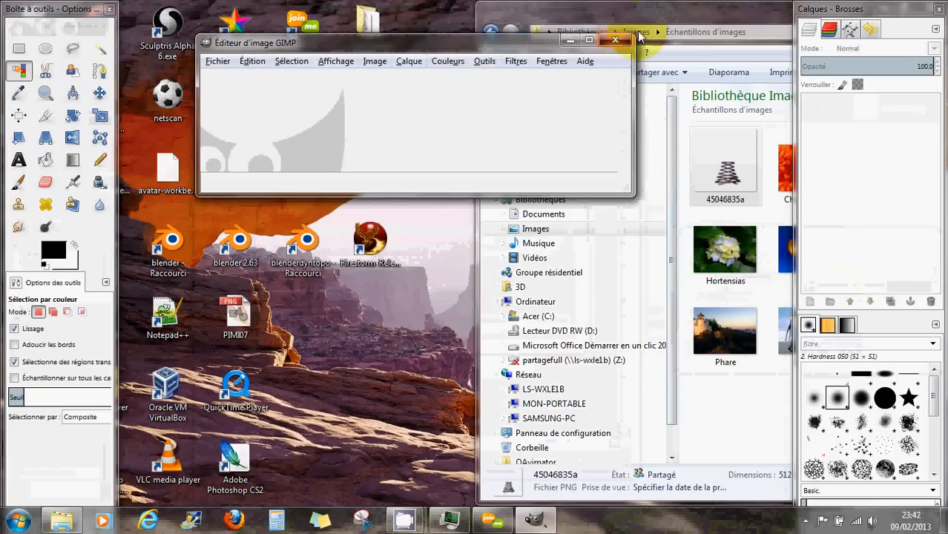
Step: Close the file explorer window showing the Échantillons d'images folder
drag(693, 18, 403, 11)
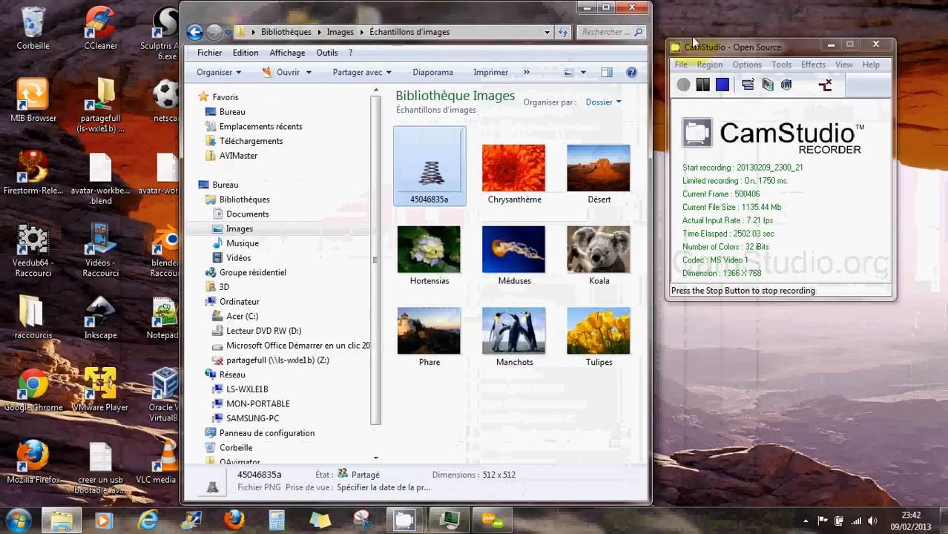
click(635, 8)
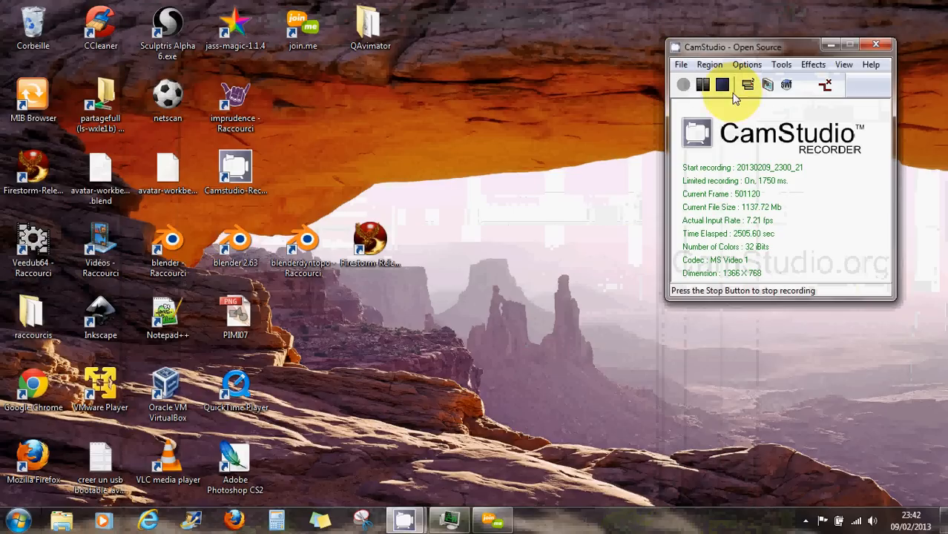
drag(764, 47, 539, 23)
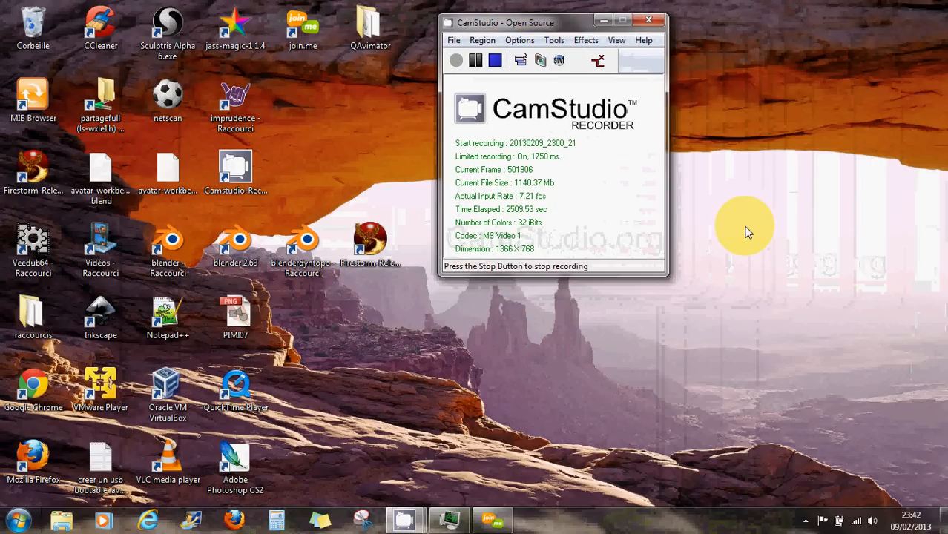